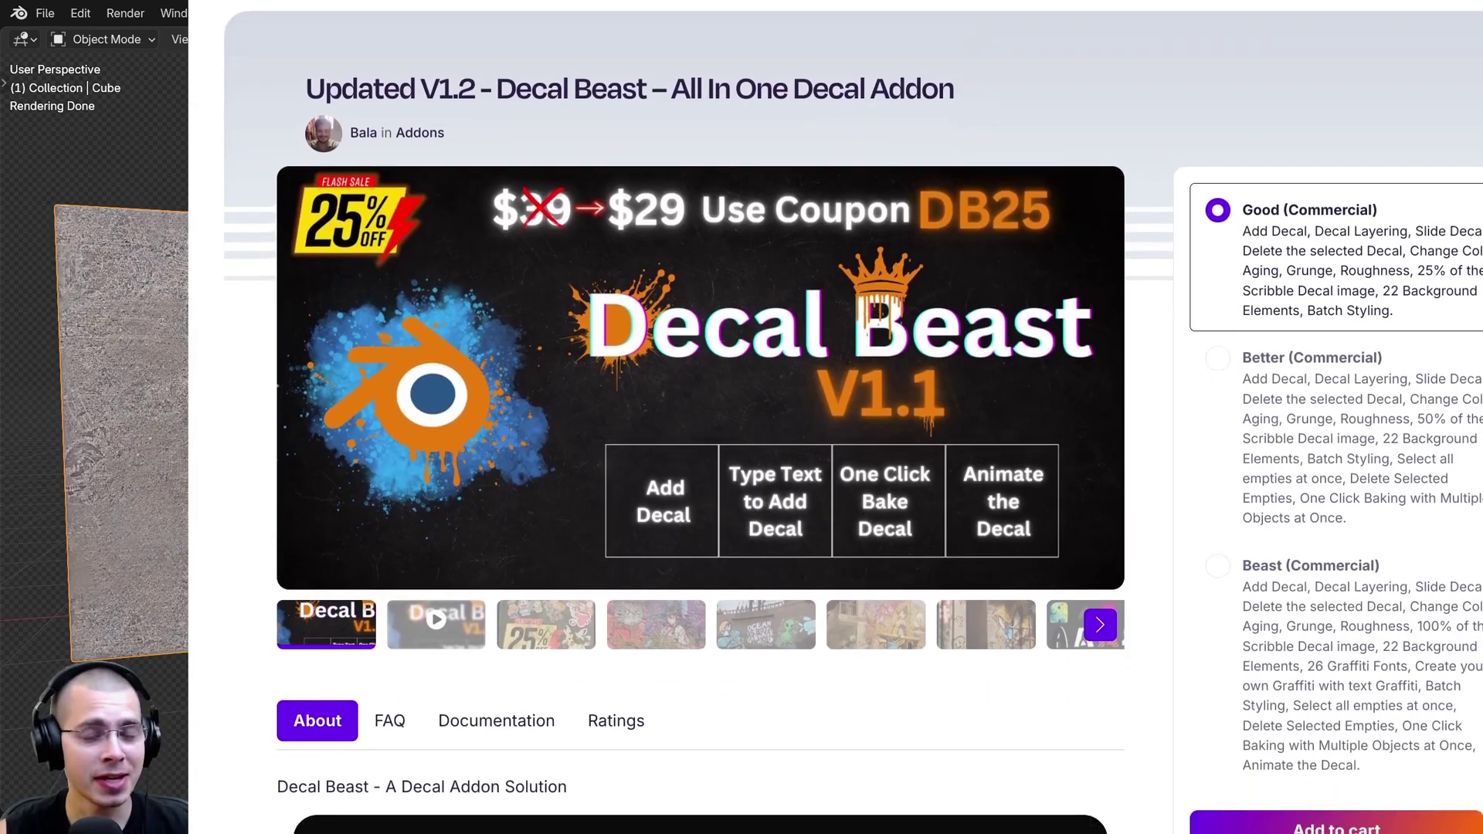
Read through the top of the Decal Beast product page down to its About description
{"action": "scroll", "coordinate": [849, 417], "scroll_direction": "down", "scroll_amount": 5}
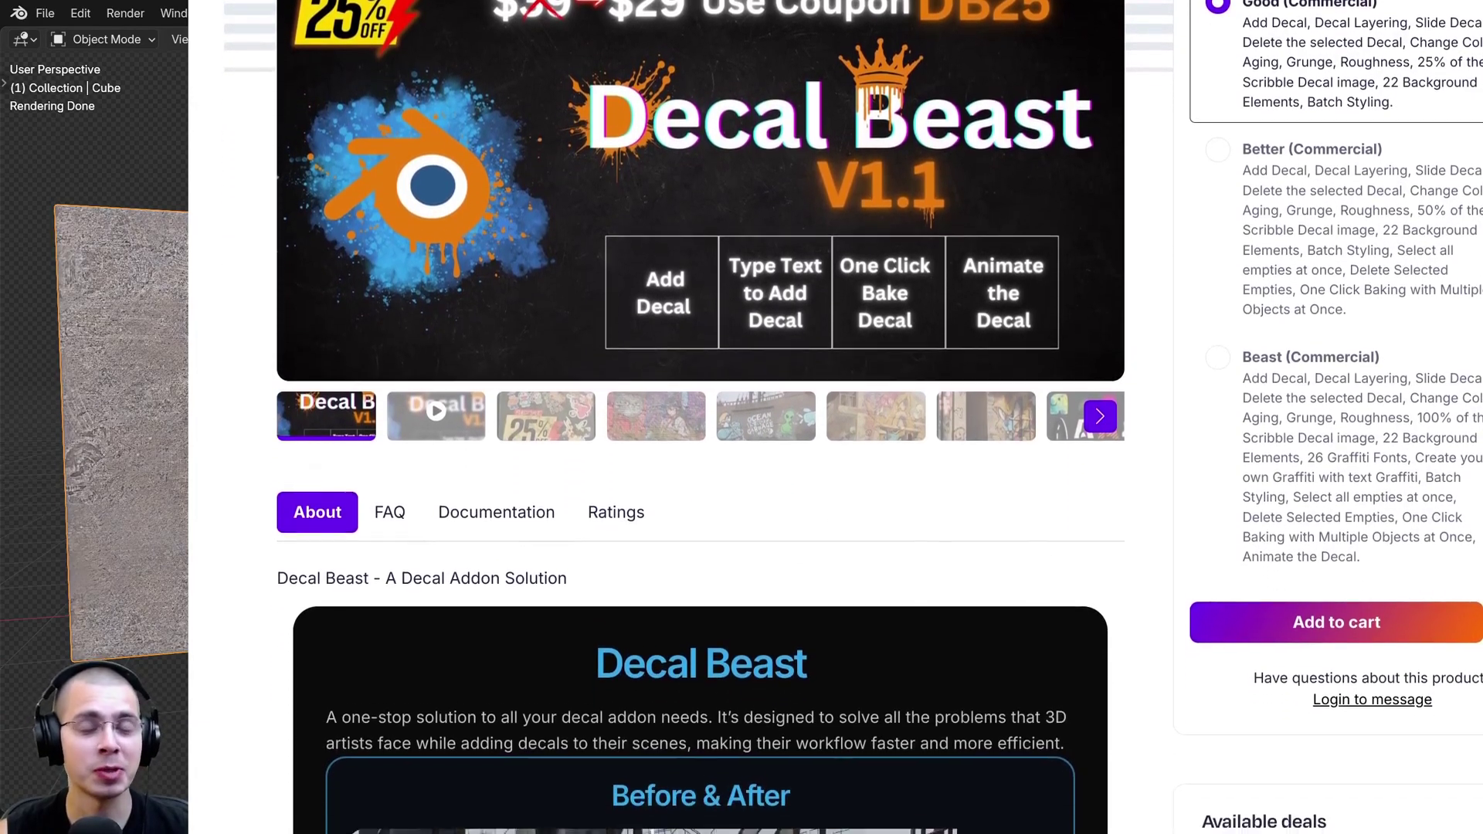
{"action": "scroll", "coordinate": [850, 417], "scroll_direction": "down", "scroll_amount": 2}
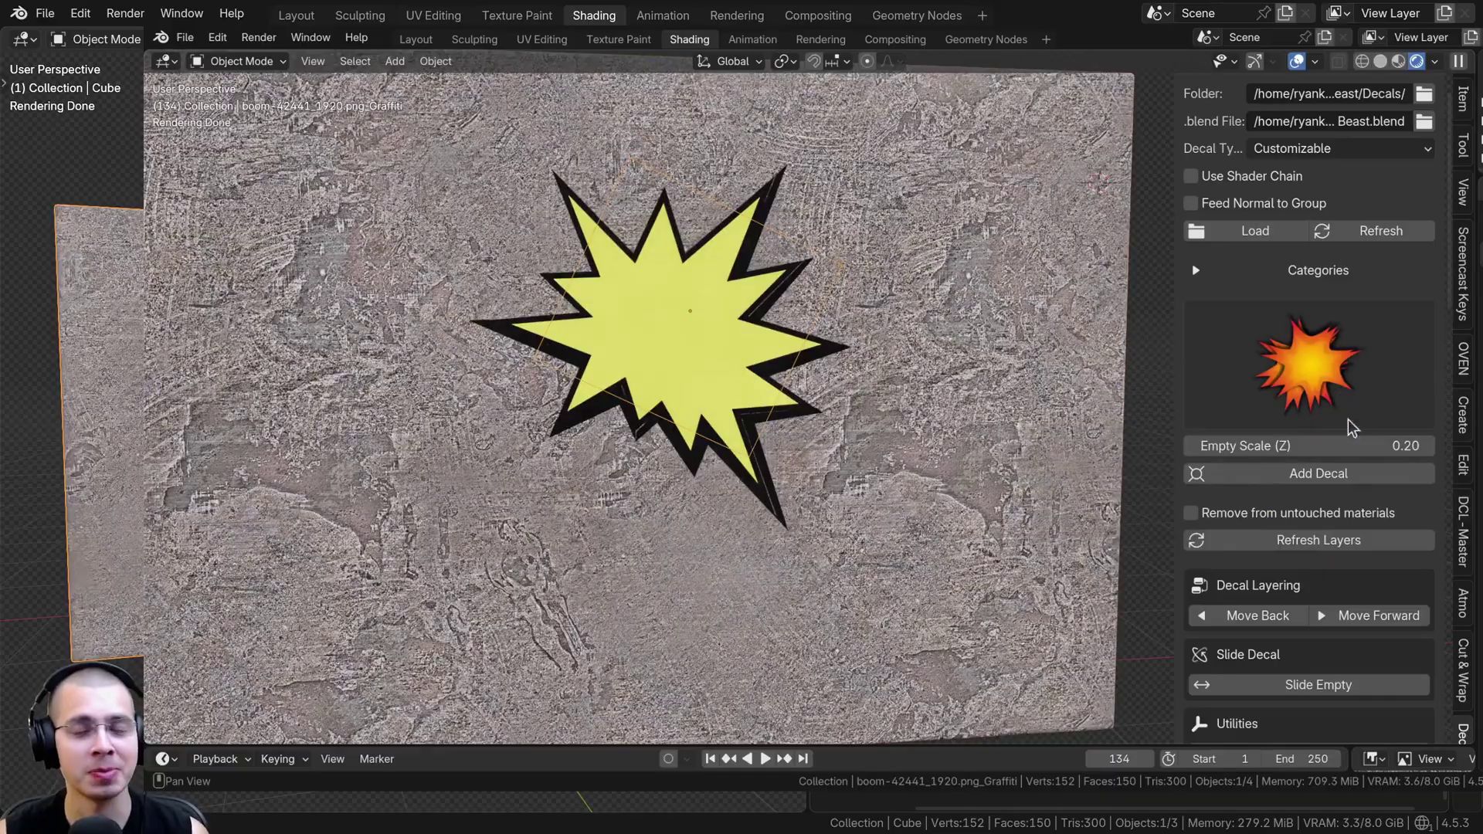
Add the orange explosion decal to the plaster wall, beside the yellow burst, with an empty scale of 0.20
{"action": "left_click", "coordinate": [1318, 474]}
{"action": "left_click", "coordinate": [561, 455]}
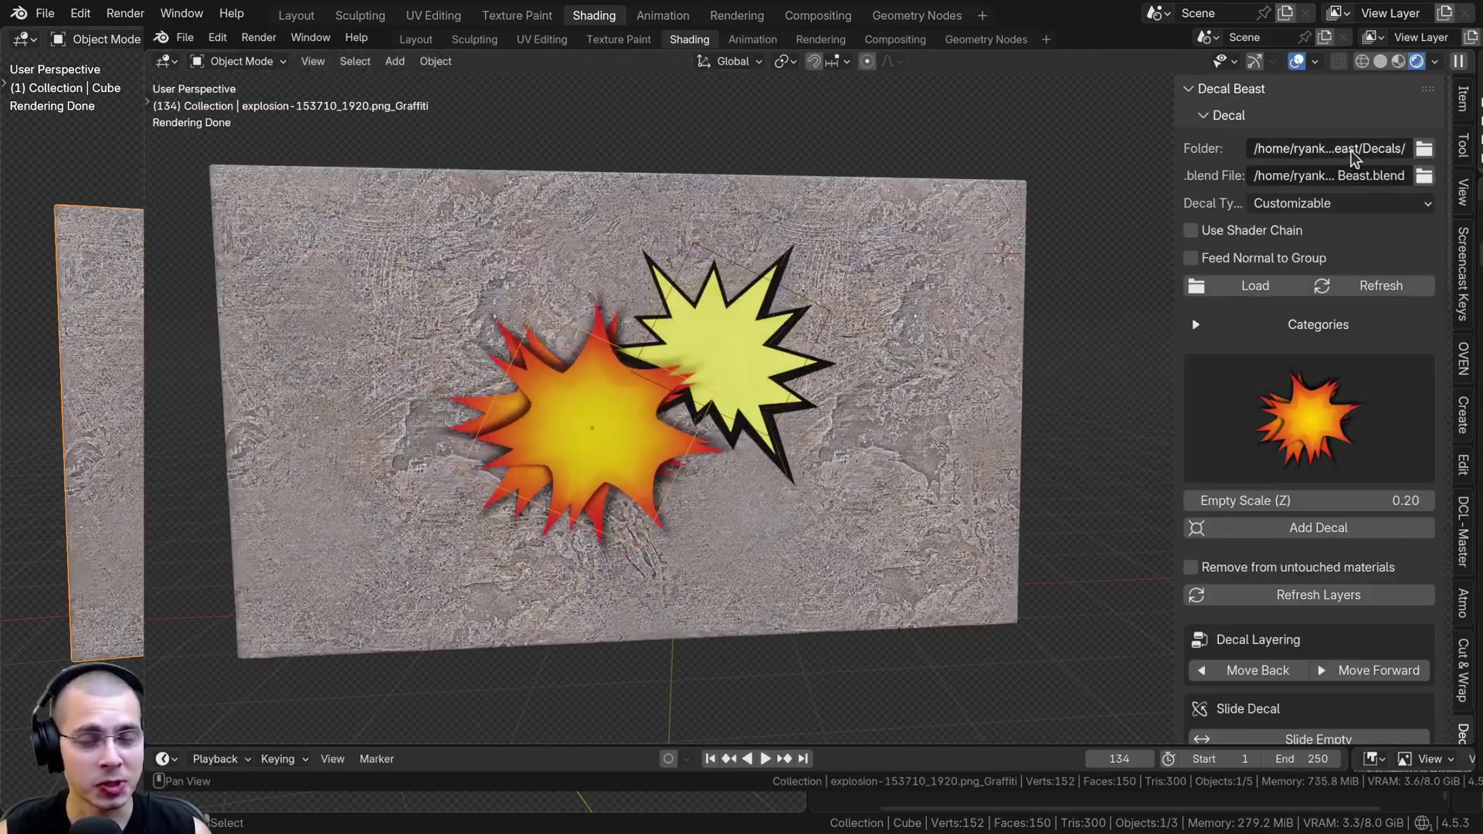
Load the decals from the Gallery folder and place the purple paint splatter on the wall beside the orange explosion
{"action": "left_click", "coordinate": [1267, 285]}
{"action": "scroll", "coordinate": [1314, 291], "scroll_direction": "down", "scroll_amount": 4}
{"action": "left_click", "coordinate": [1314, 291]}
{"action": "left_click", "coordinate": [822, 714]}
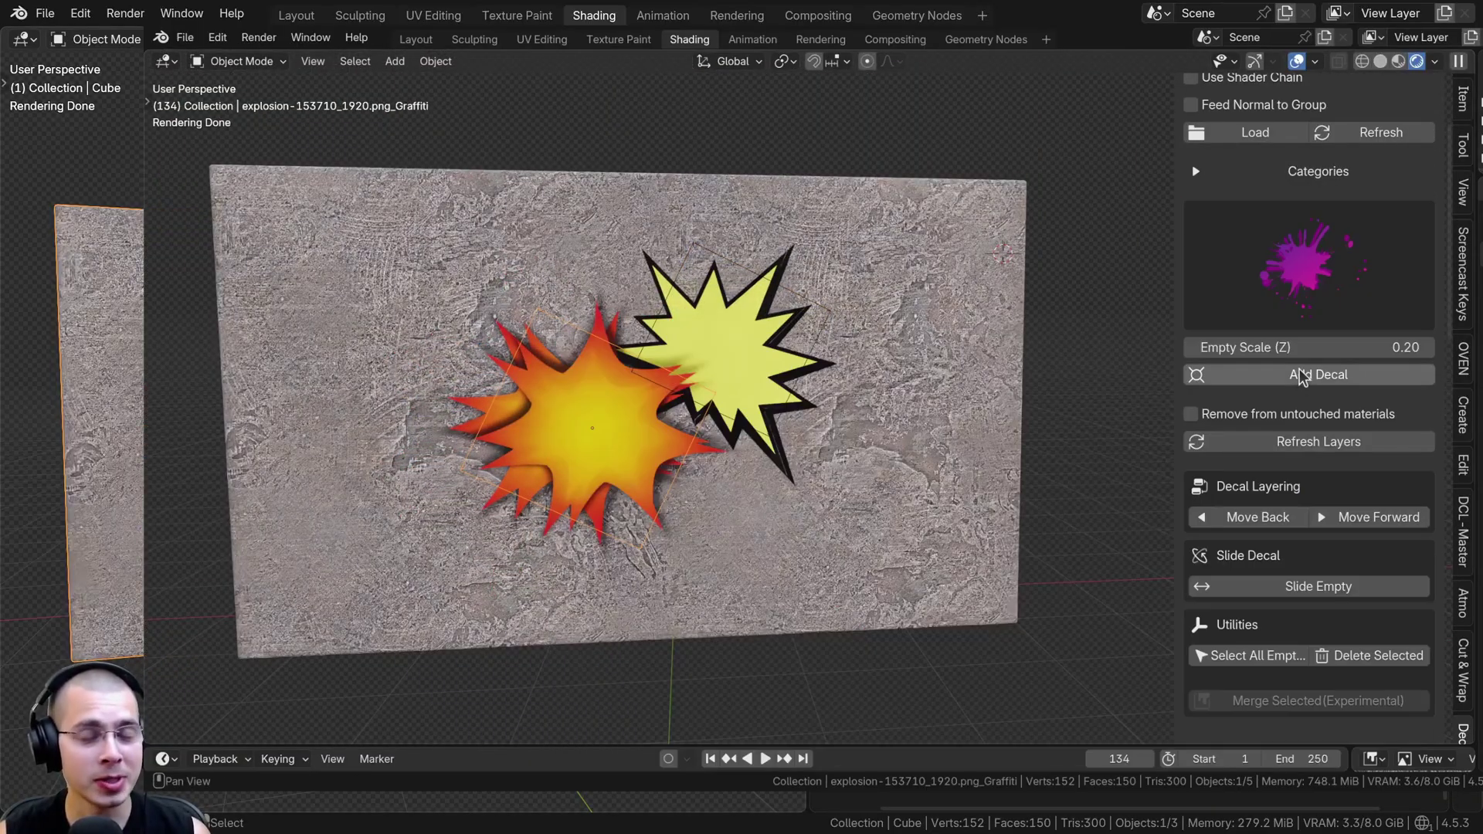
{"action": "left_click", "coordinate": [1314, 376]}
{"action": "left_click", "coordinate": [424, 447]}
{"action": "scroll", "coordinate": [1313, 386], "scroll_direction": "up", "scroll_amount": 3}
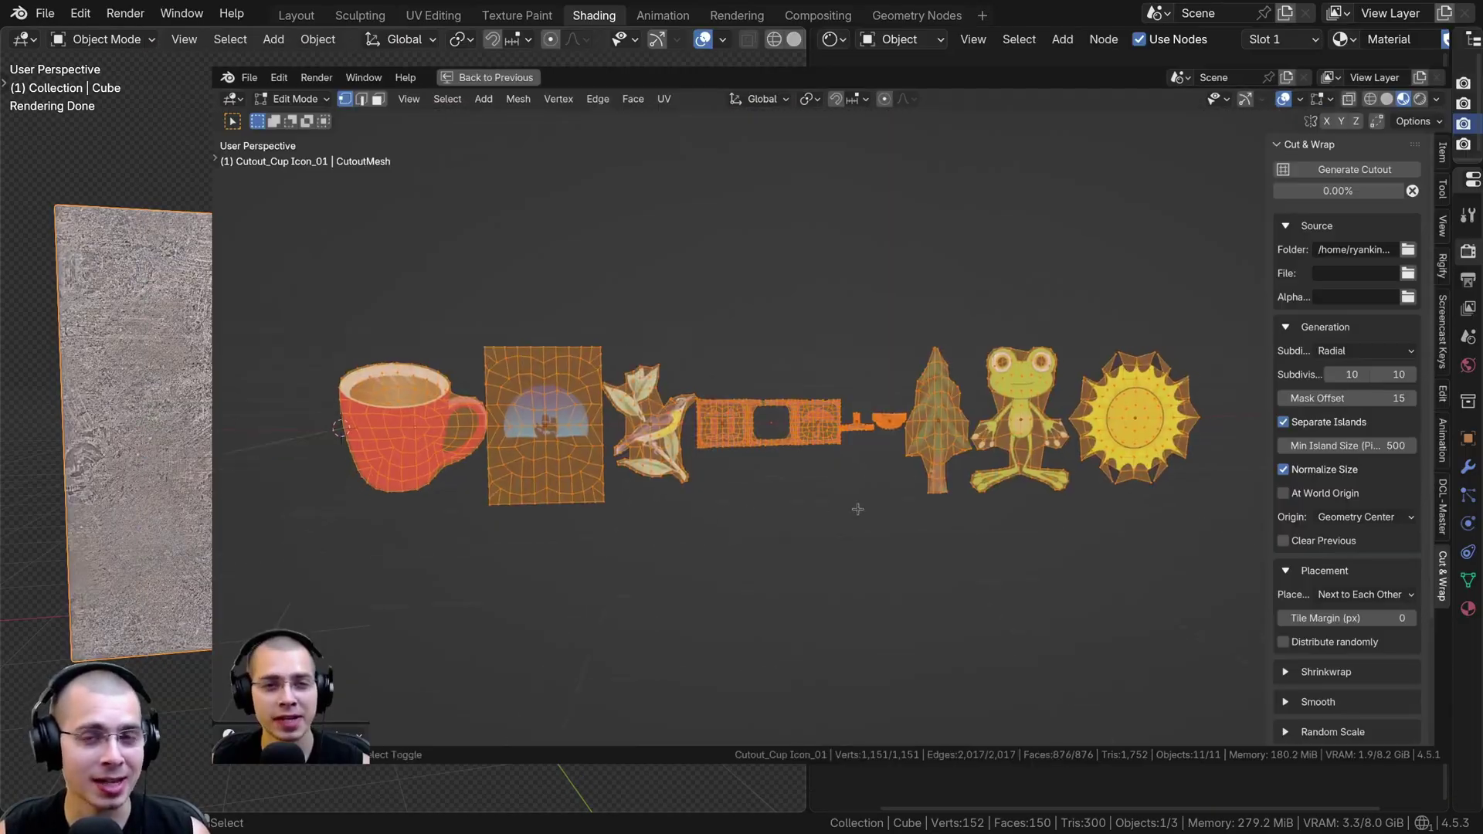
{"action": "scroll", "coordinate": [1189, 506], "scroll_direction": "up", "scroll_amount": 6}
{"action": "mouse_move", "coordinate": [857, 509]}
{"action": "middle_mouse_down", "text": "shift"}
{"action": "mouse_move", "coordinate": [1189, 506]}
{"action": "mouse_move", "coordinate": [905, 501]}
{"action": "mouse_move", "coordinate": [854, 485]}
{"action": "middle_mouse_up", "text": "shift"}
{"action": "scroll", "coordinate": [1143, 501], "scroll_direction": "down", "scroll_amount": 5}
{"action": "scroll", "coordinate": [905, 501], "scroll_direction": "up", "scroll_amount": 4}
{"action": "key", "text": "alt+a"}
{"action": "key", "text": "a"}
{"action": "middle_click_drag", "start_coordinate": [1181, 530], "coordinate": [1055, 536], "text": "shift"}
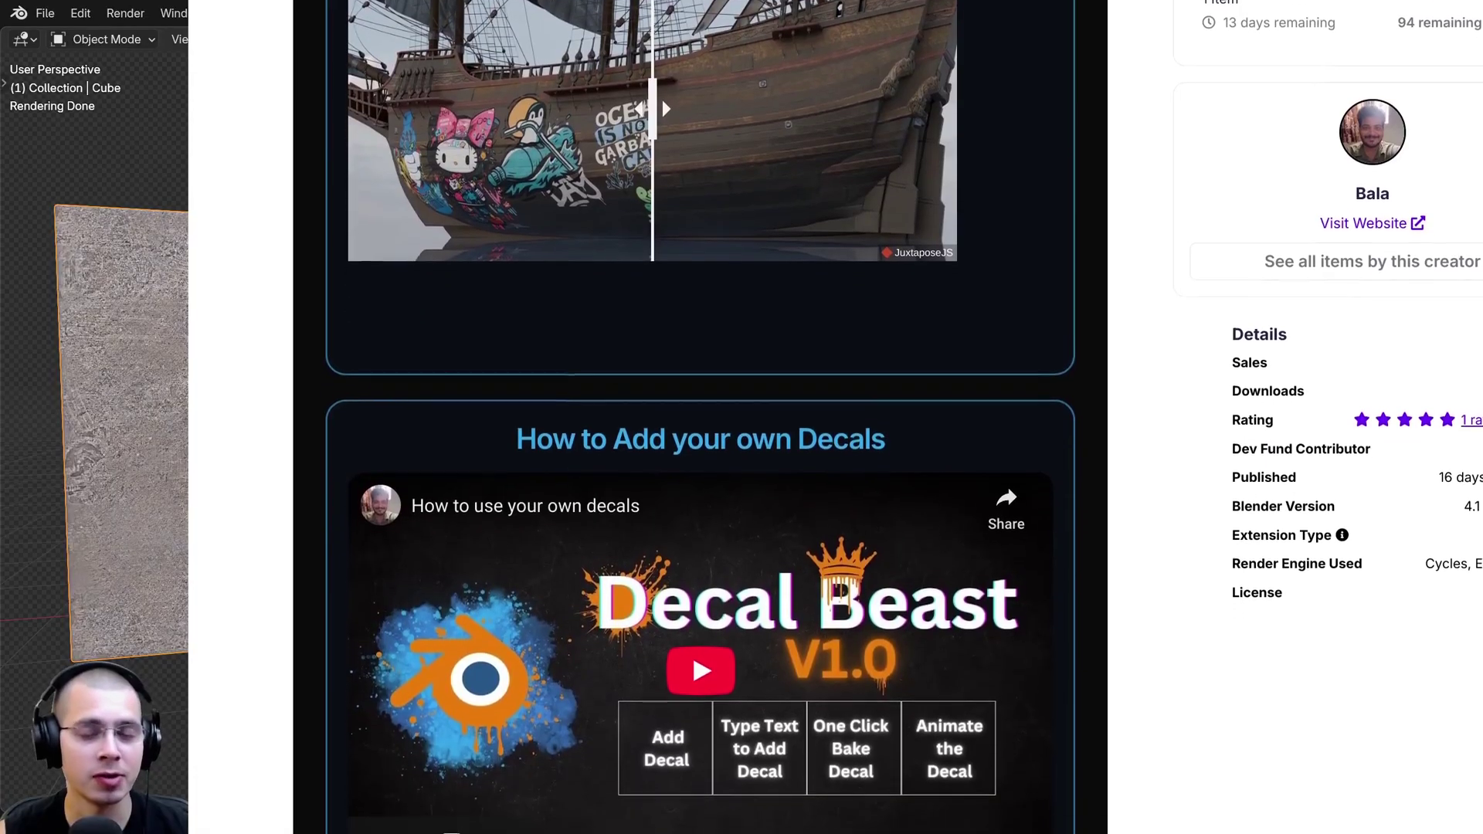
Read the product page's section on adding your own decals
{"action": "scroll", "coordinate": [700, 417], "scroll_direction": "down", "scroll_amount": 5}
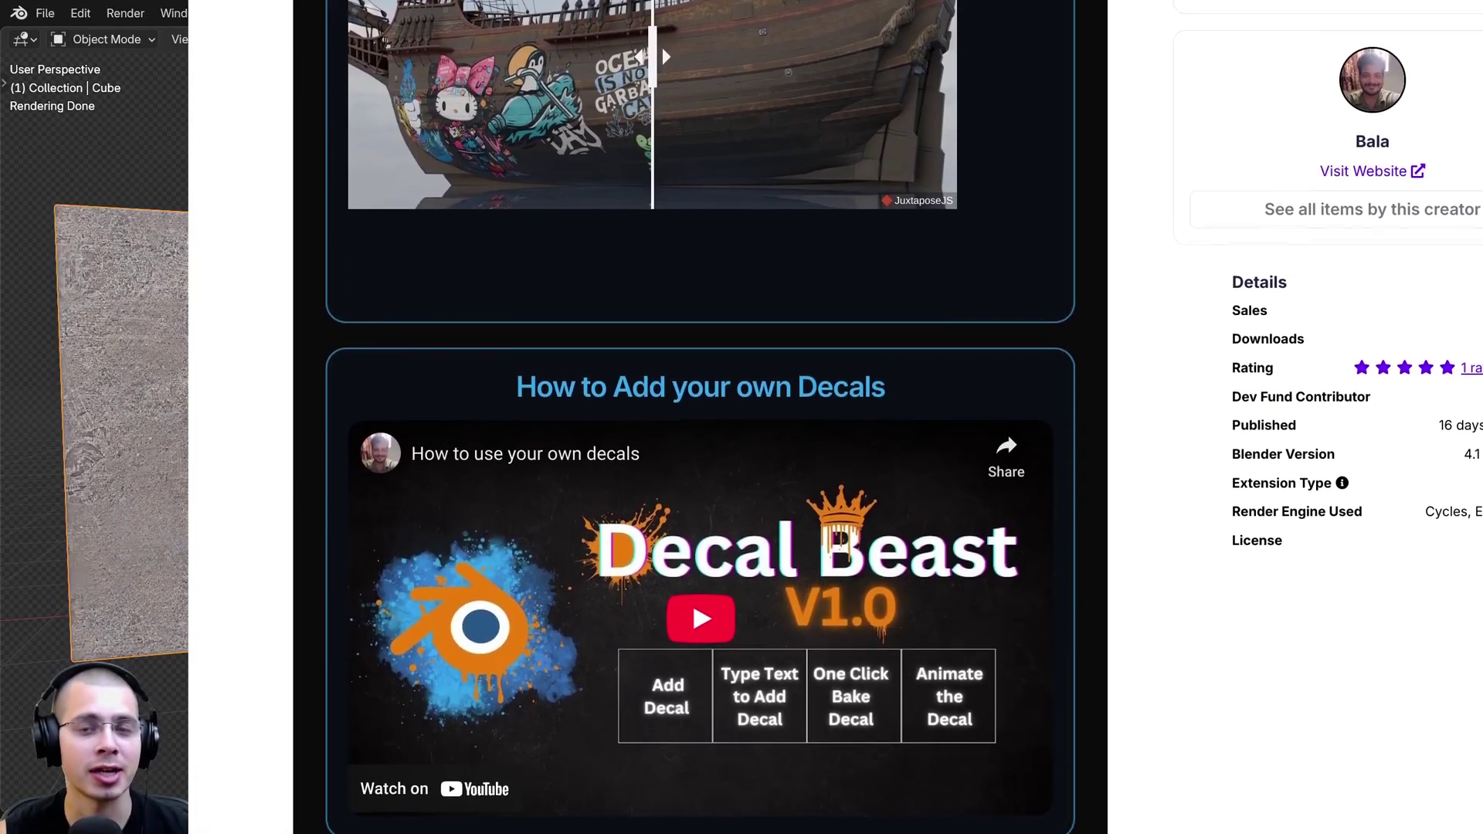
{"action": "scroll", "coordinate": [700, 417], "scroll_direction": "down", "scroll_amount": 5}
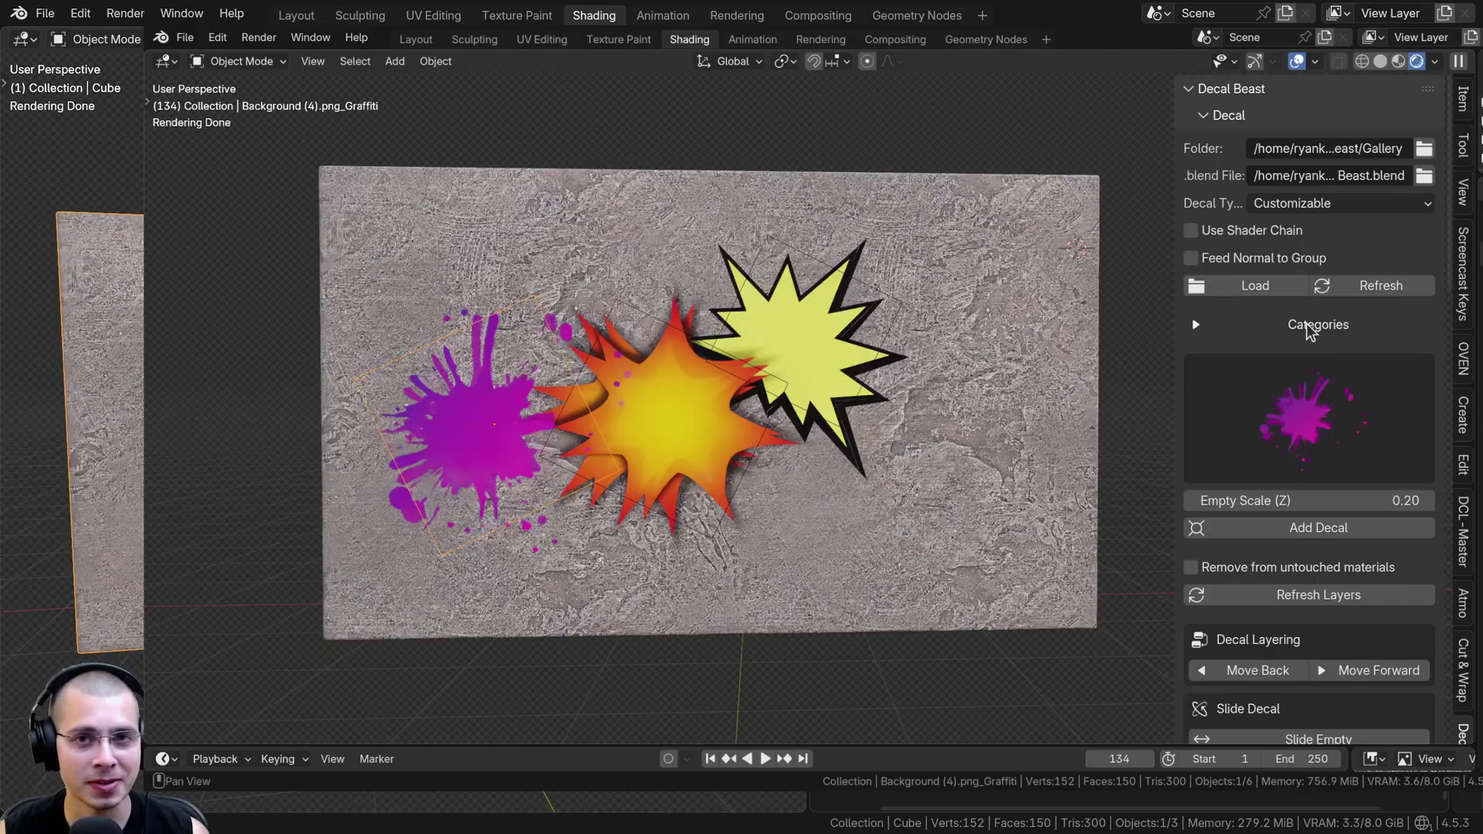
Place the black butterfly scribble decal on the wall beyond the yellow burst, then scale it down and rotate it
{"action": "left_click", "coordinate": [1238, 533]}
{"action": "scroll", "coordinate": [948, 385], "scroll_direction": "up", "scroll_amount": 3}
{"action": "left_click", "coordinate": [873, 379]}
{"action": "key", "text": "g"}
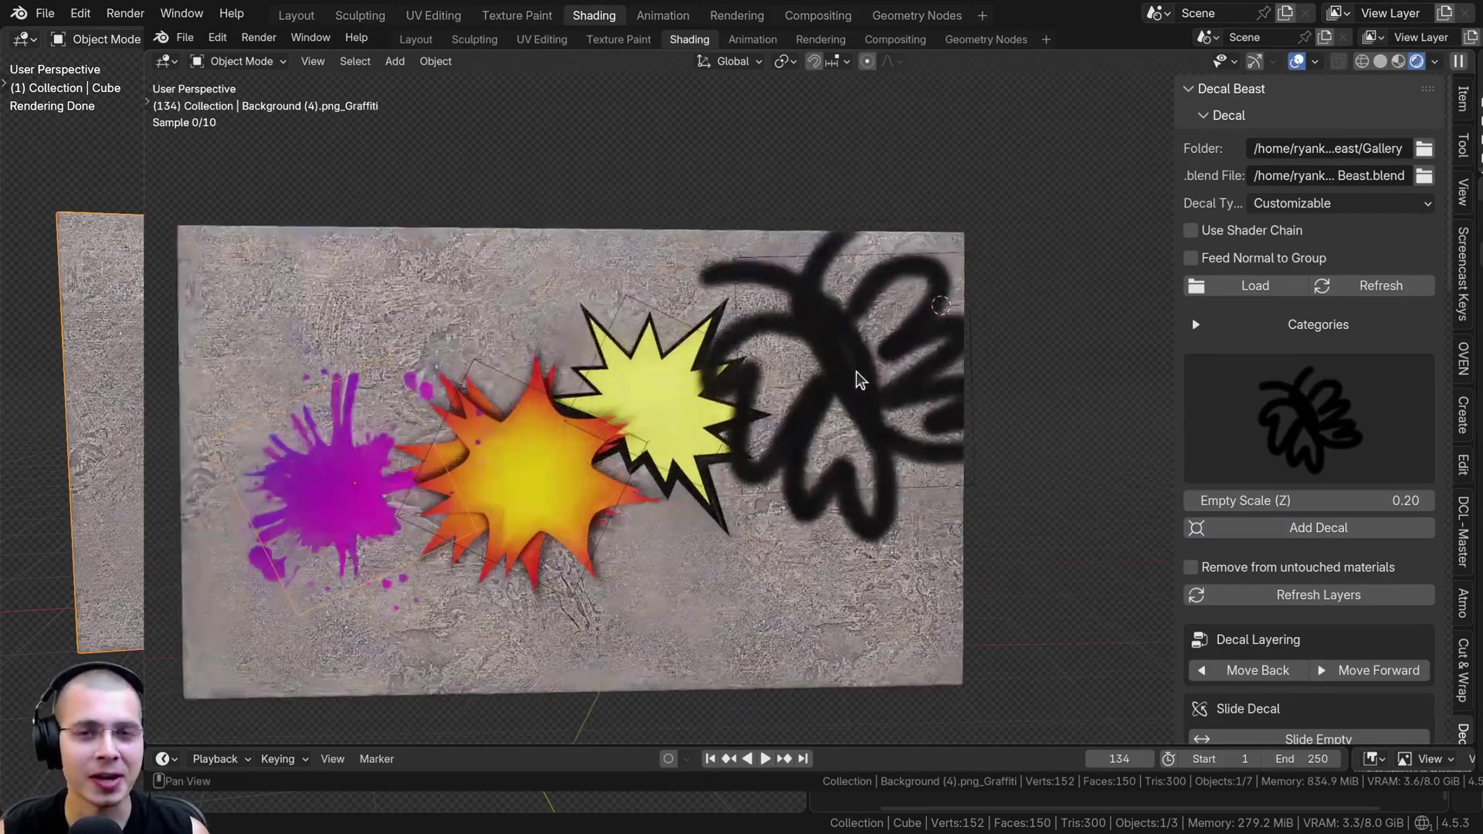
{"action": "key", "text": "s"}
{"action": "key", "text": "r"}
{"action": "left_click", "coordinate": [834, 309]}
Add the exclamation mark scribble decal over the orange explosion and scale it down to fit inside
{"action": "left_click", "coordinate": [1305, 421]}
{"action": "left_click", "coordinate": [827, 282]}
{"action": "left_click", "coordinate": [1300, 536]}
{"action": "left_click", "coordinate": [520, 487]}
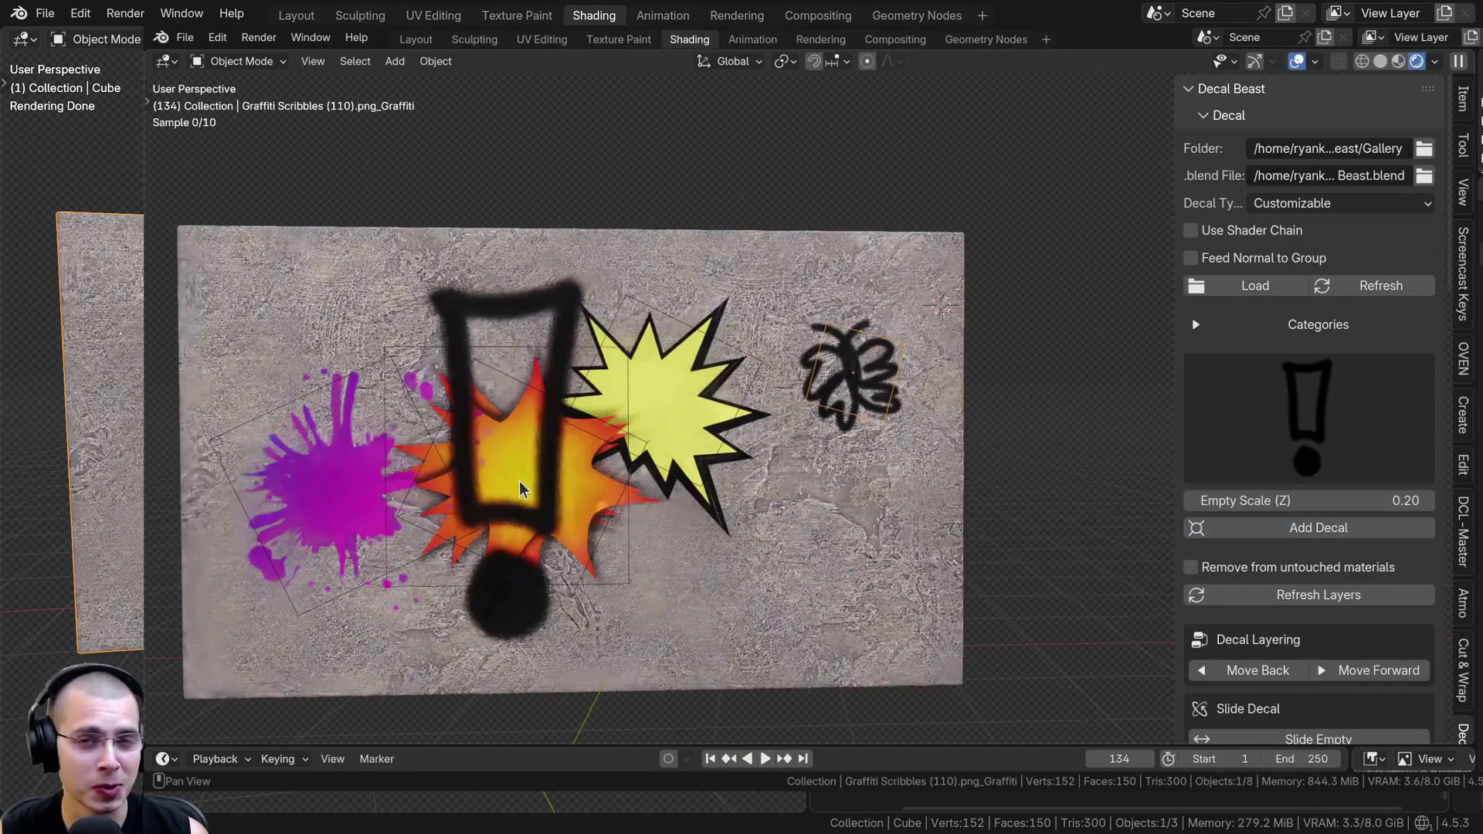
{"action": "key", "text": "s"}
{"action": "left_click", "coordinate": [520, 488]}
Place the two-line text graffiti "Blender" and "Tutorial" across the decals on the wall
{"action": "middle_click_drag", "start_coordinate": [520, 489], "coordinate": [562, 478], "text": "shift"}
{"action": "scroll", "coordinate": [1290, 440], "scroll_direction": "down", "scroll_amount": 15}
{"action": "left_click", "coordinate": [1306, 368]}
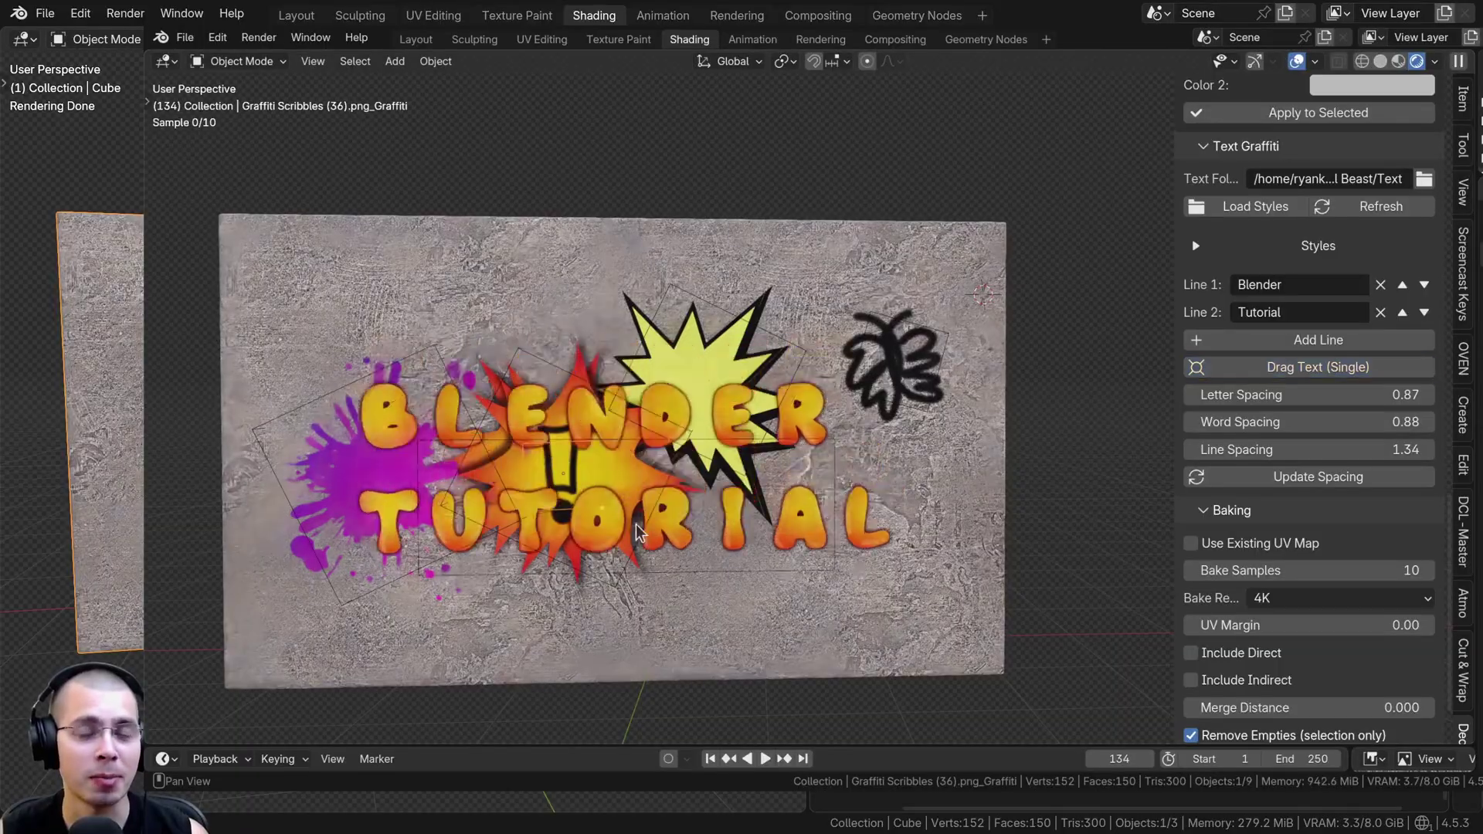
{"action": "left_click", "coordinate": [611, 567]}
{"action": "middle_click_drag", "start_coordinate": [612, 682], "coordinate": [718, 502]}
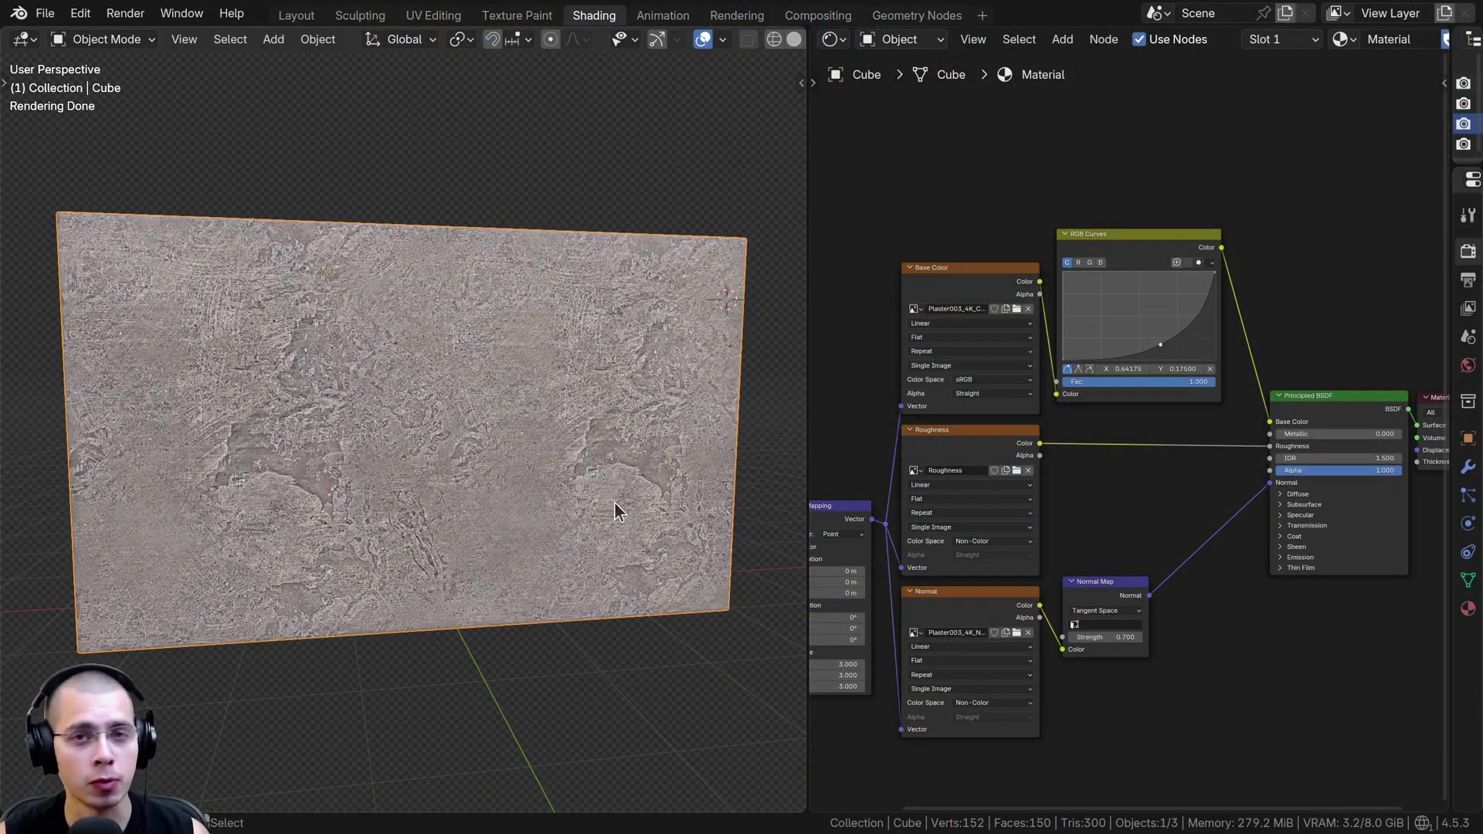
{"action": "middle_click_drag", "start_coordinate": [522, 683], "coordinate": [465, 369]}
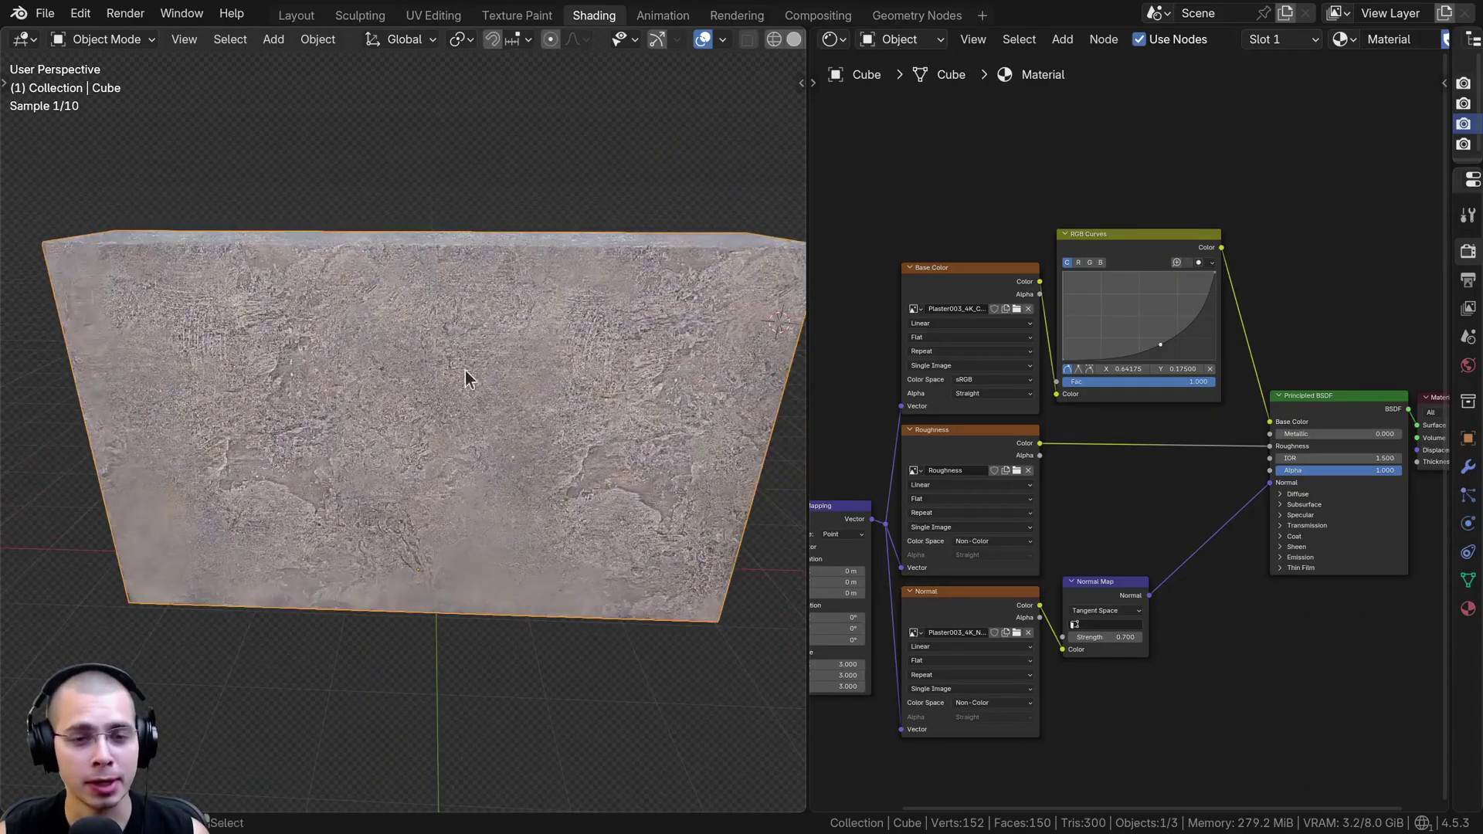
{"action": "middle_click_drag", "start_coordinate": [160, 452], "coordinate": [628, 507]}
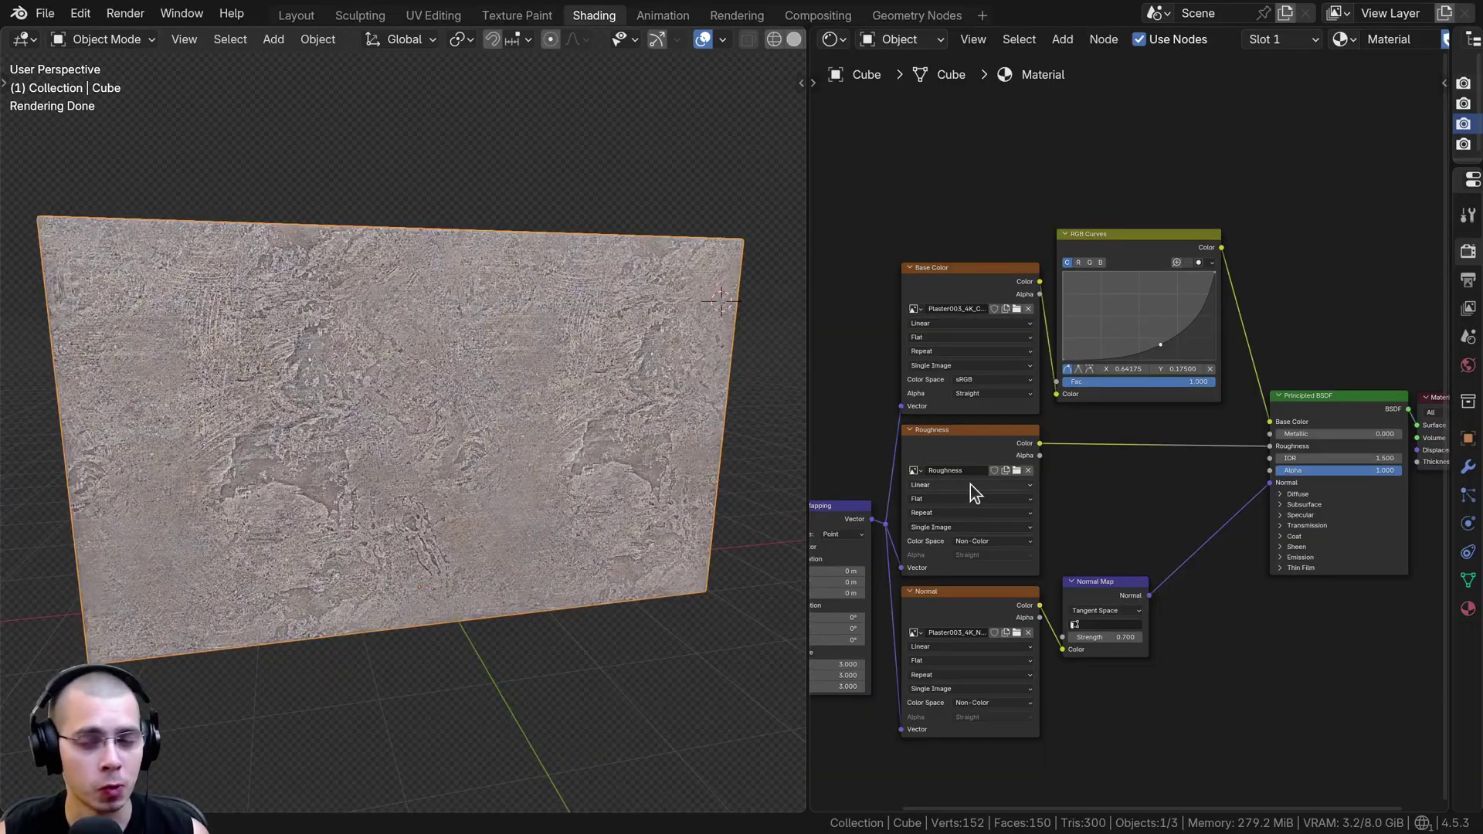
{"action": "middle_click_drag", "start_coordinate": [545, 308], "coordinate": [334, 391]}
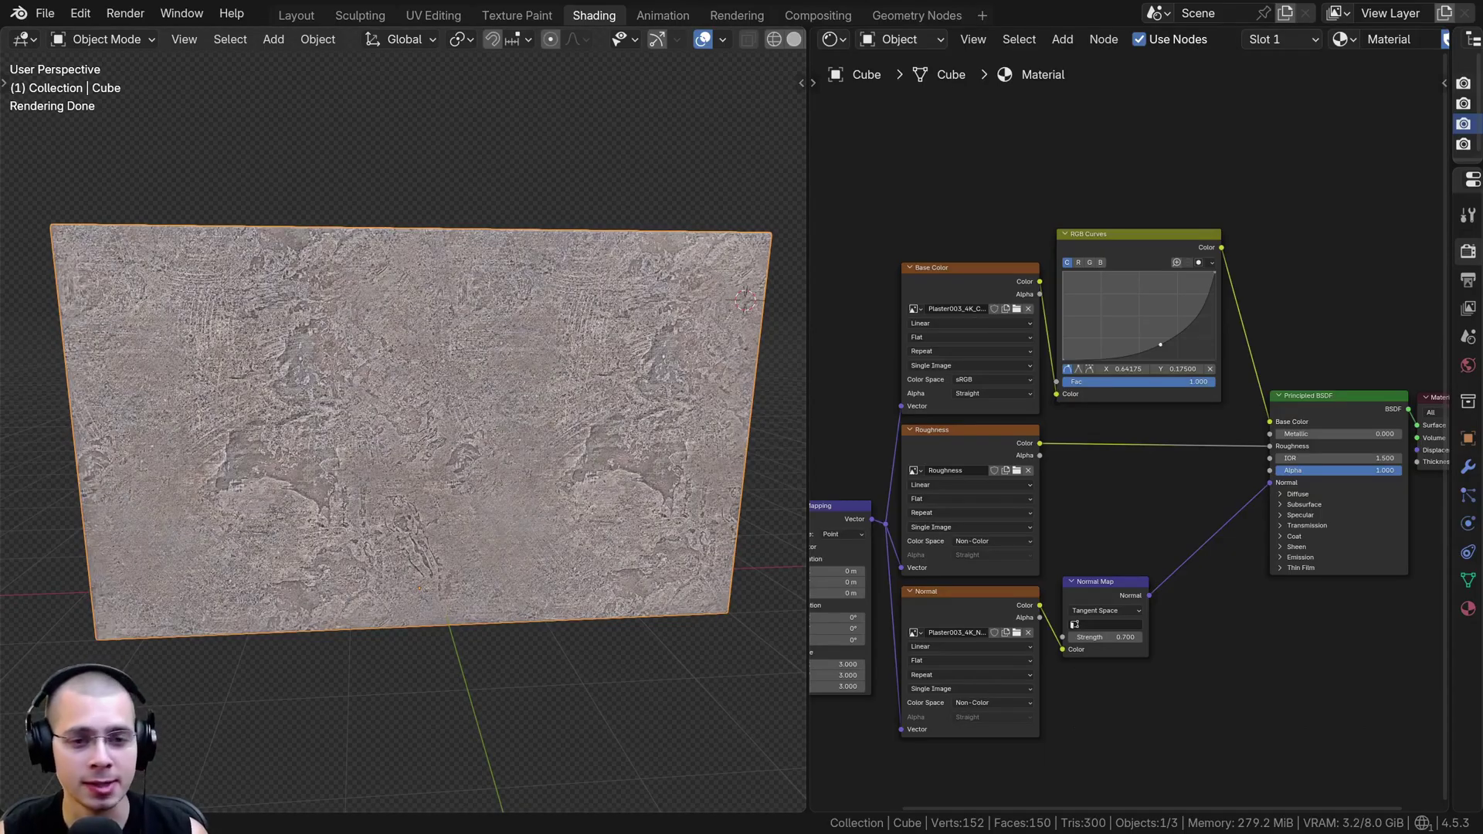
{"action": "left_click_drag", "start_coordinate": [0, 402], "coordinate": [557, 343]}
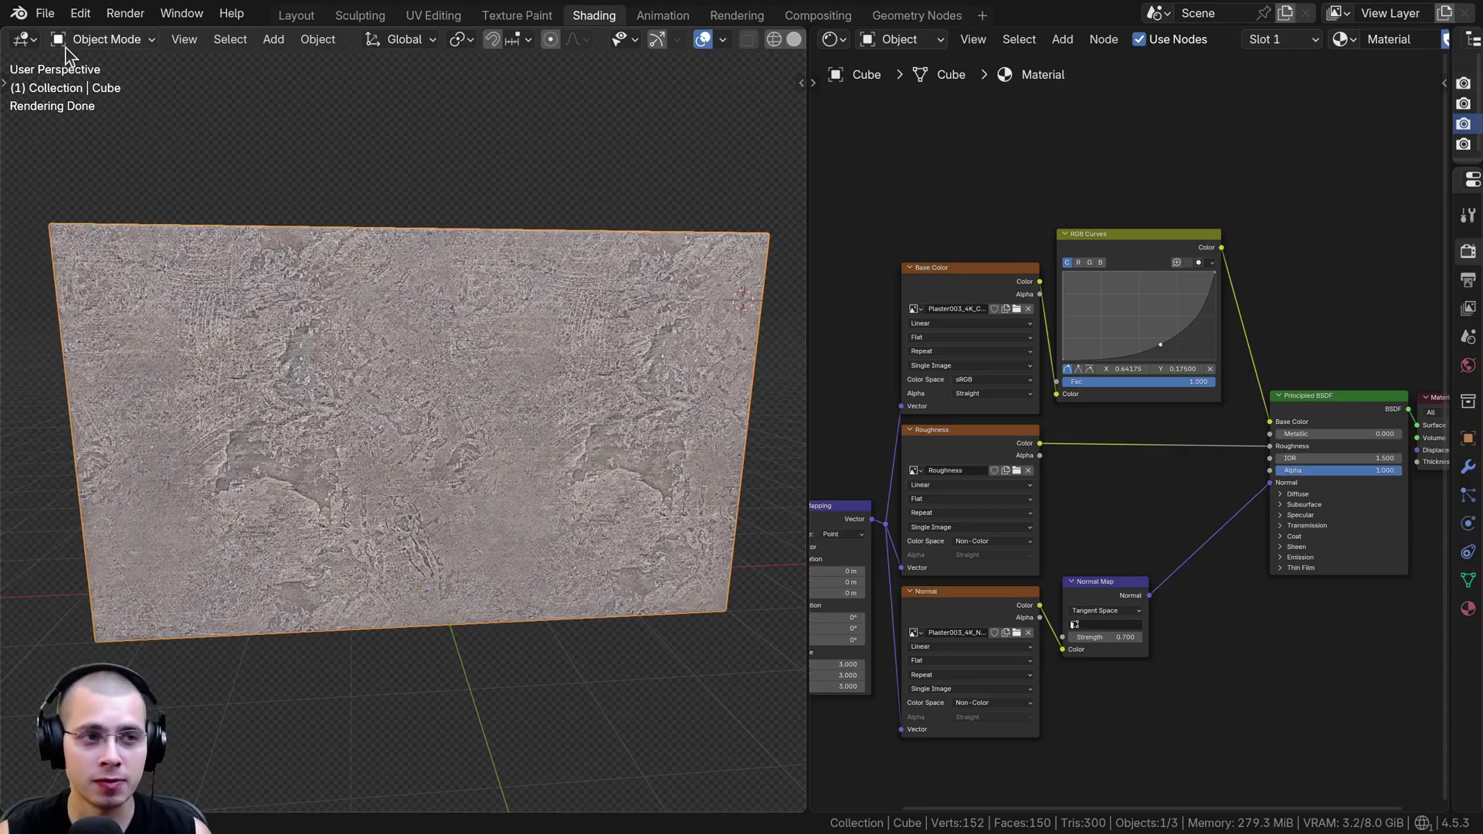
Check the enabled Decal Beast add-on's details in the preferences and save the preferences
{"action": "left_click", "coordinate": [80, 13]}
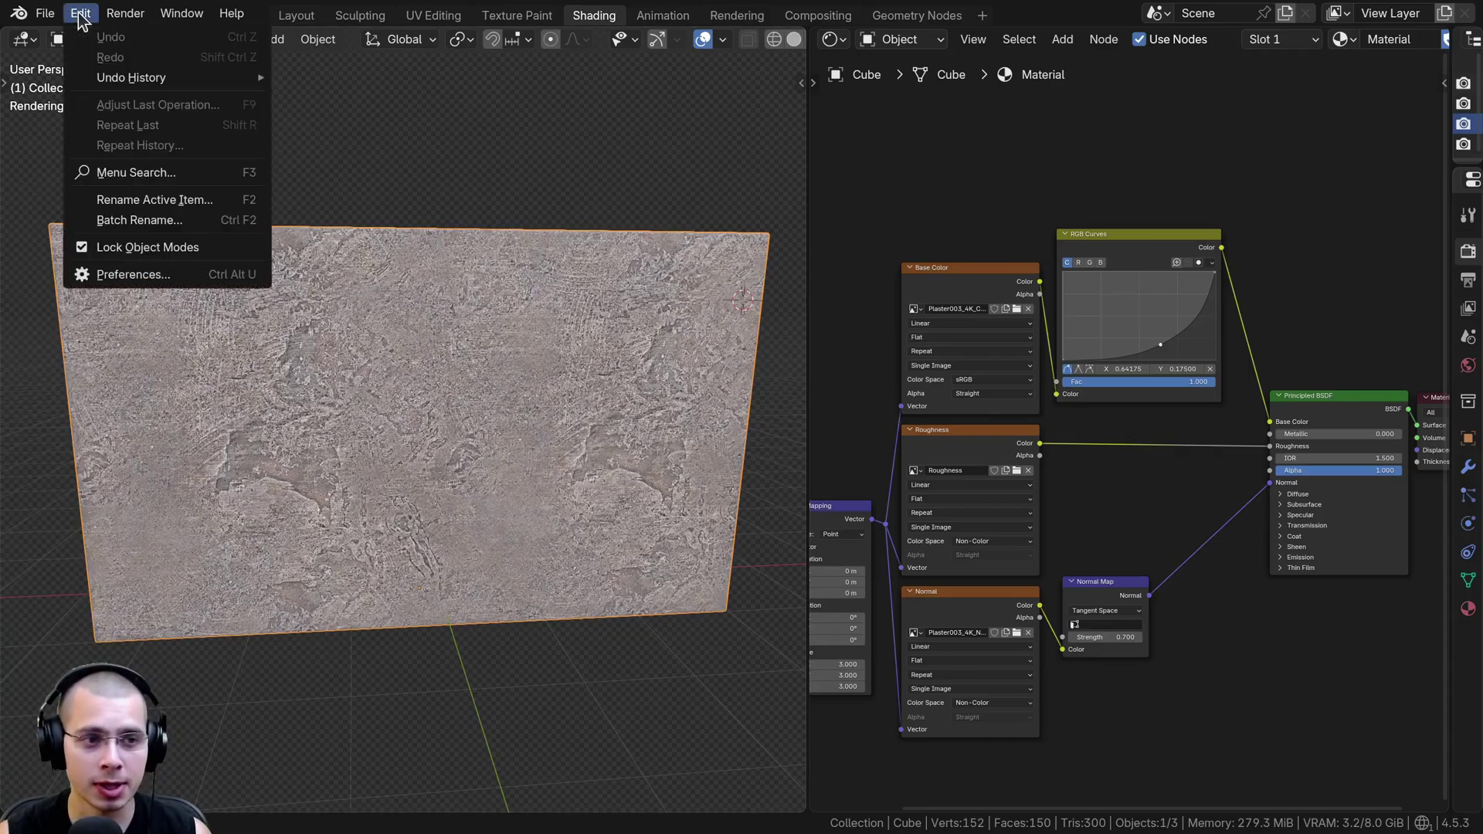
{"action": "left_click", "coordinate": [124, 276]}
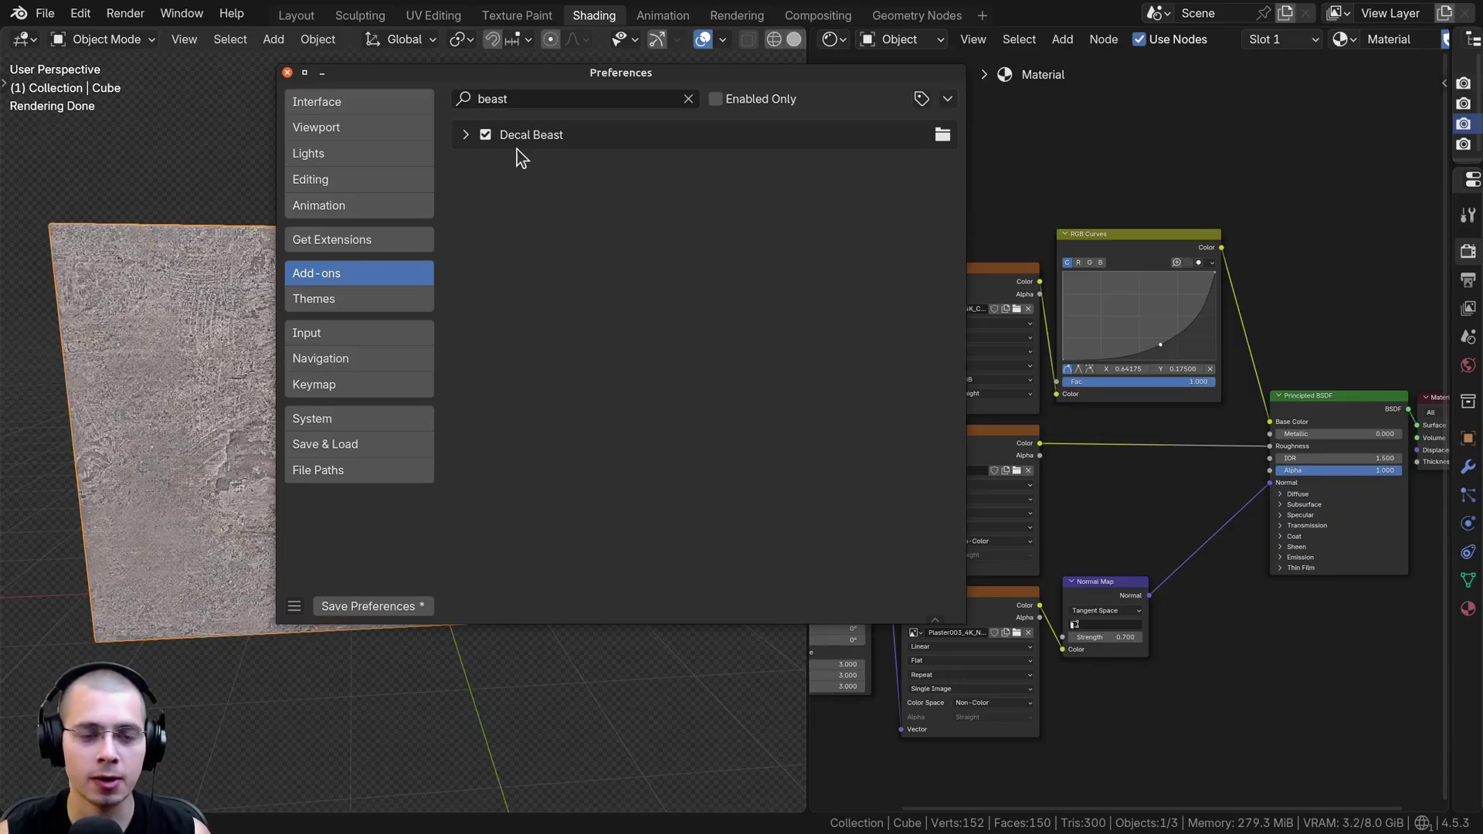
{"action": "left_click", "coordinate": [465, 136]}
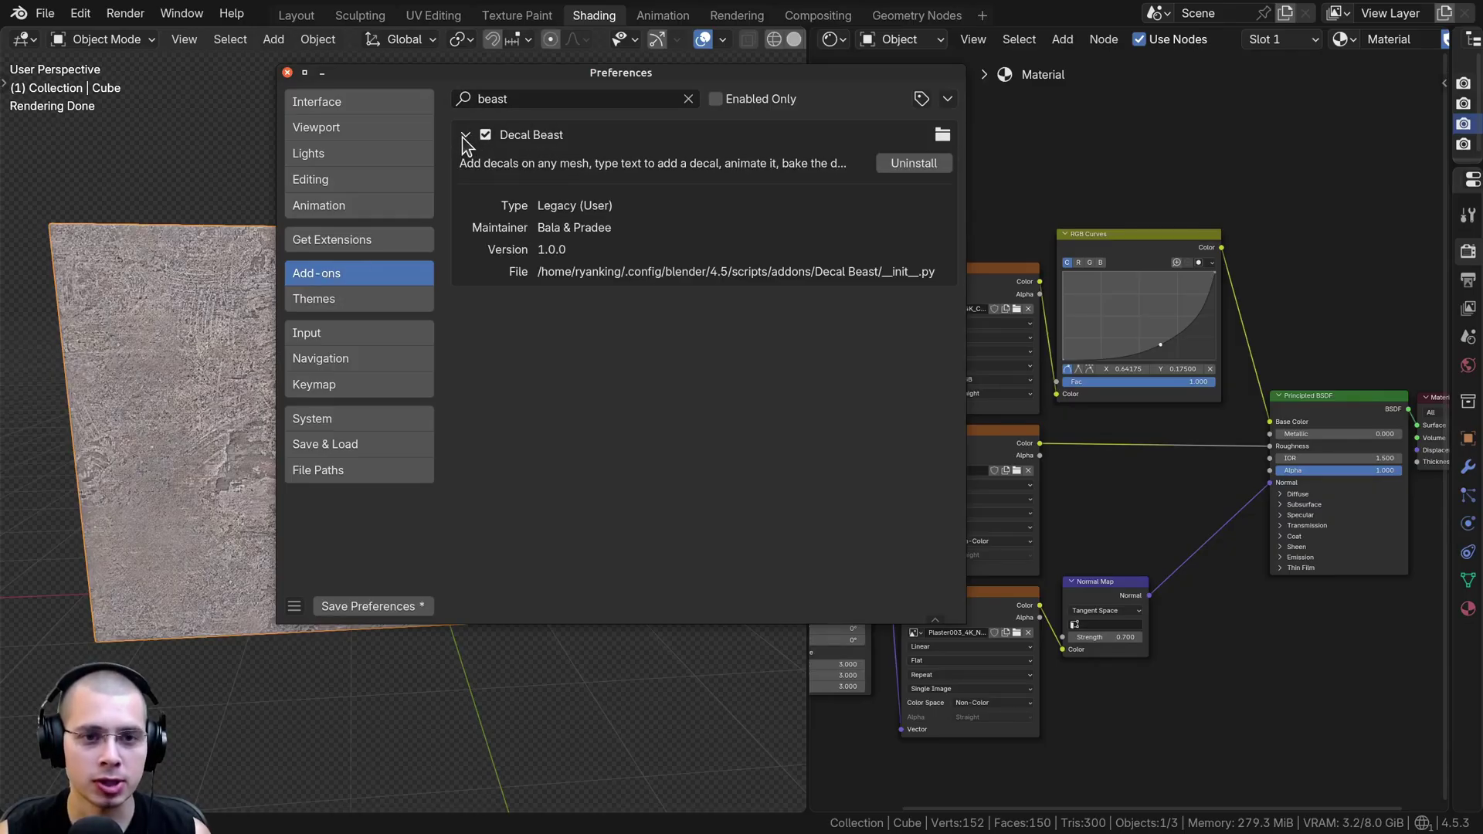
{"action": "left_click", "coordinate": [466, 135]}
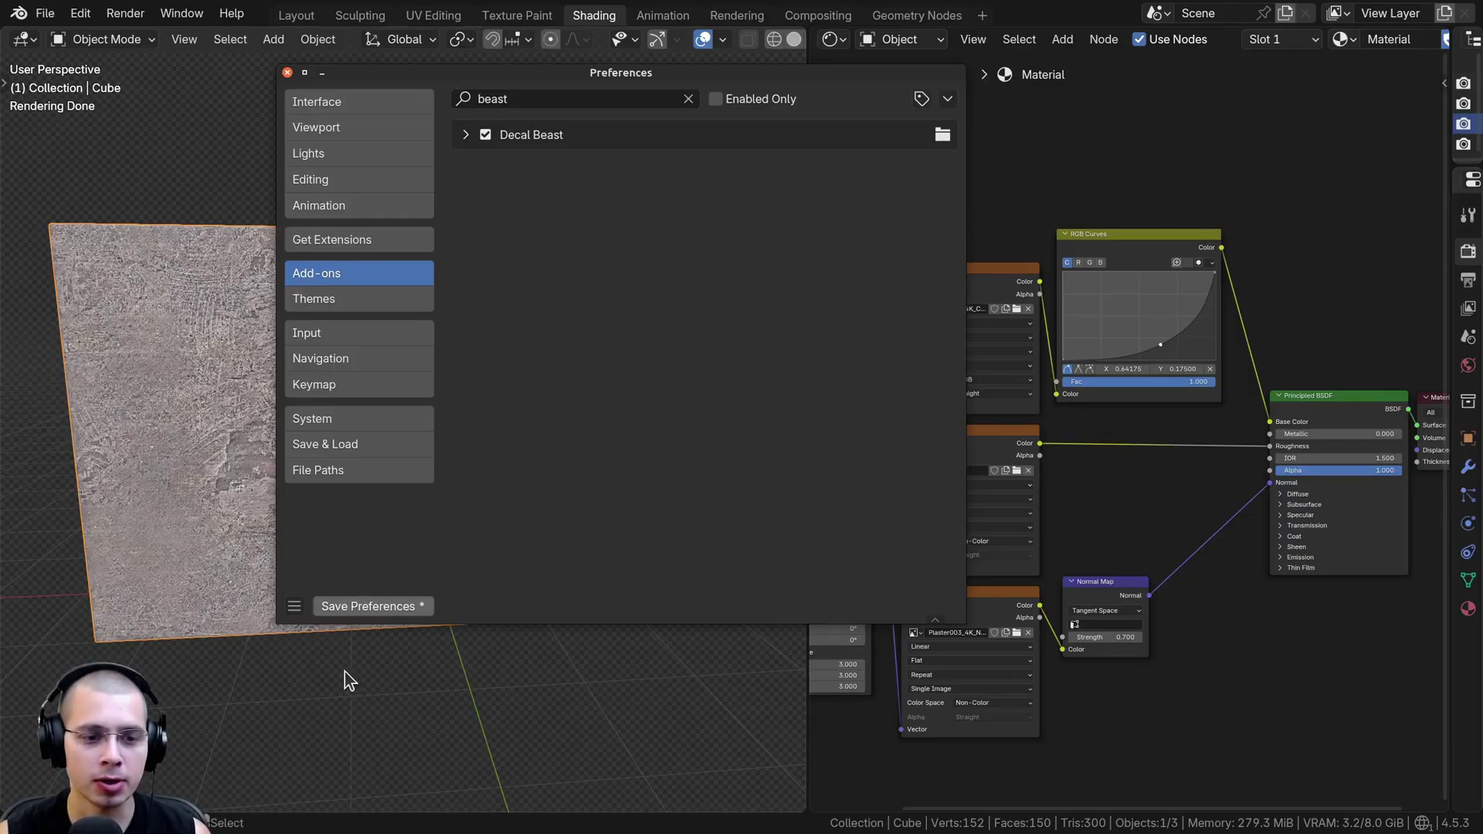
{"action": "left_click", "coordinate": [379, 608]}
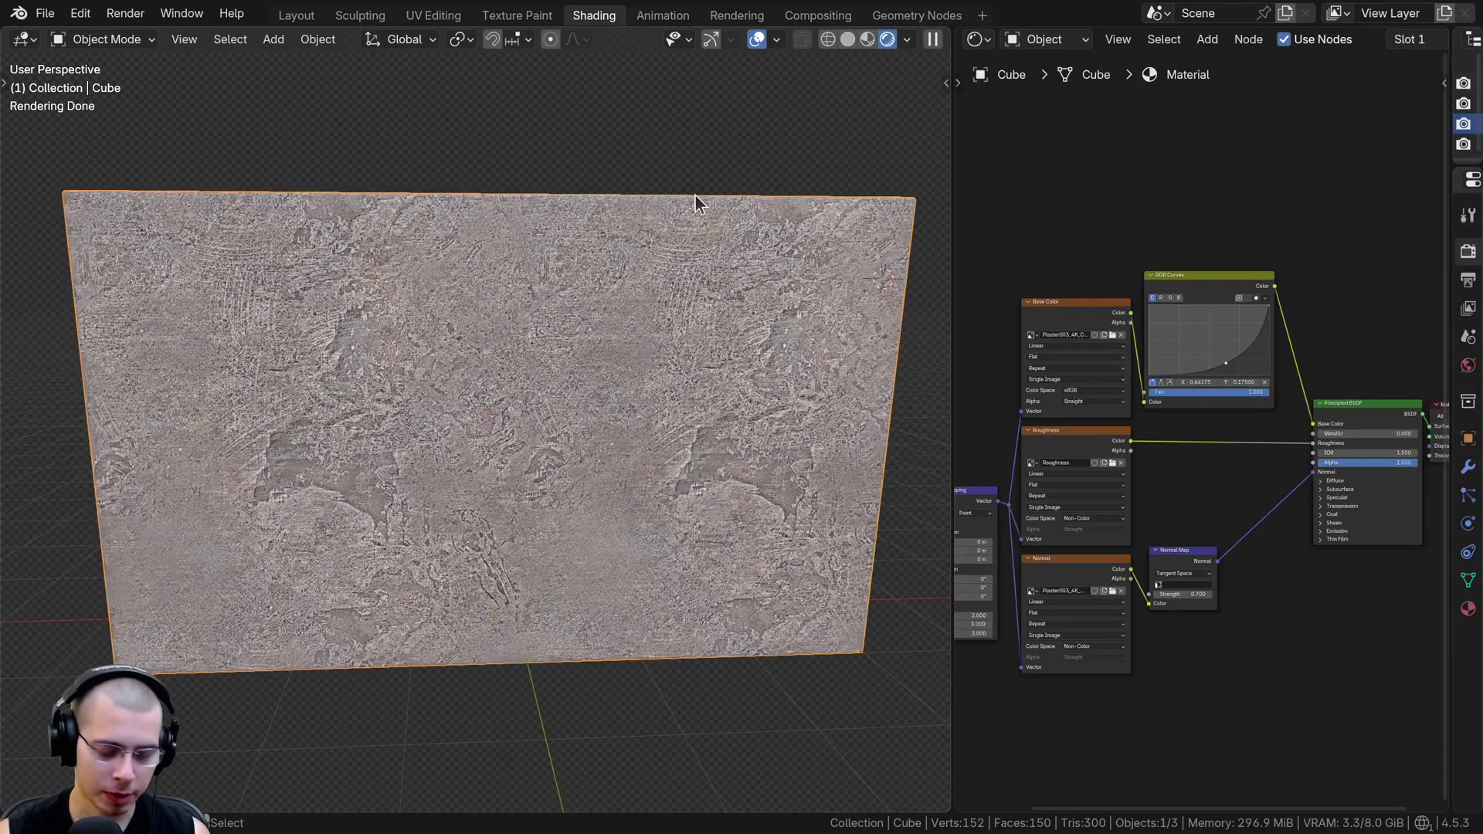
Show the Decal Beast tools beside the 3D view, frame the wall, and expand the Decal settings
{"action": "key", "text": "n"}
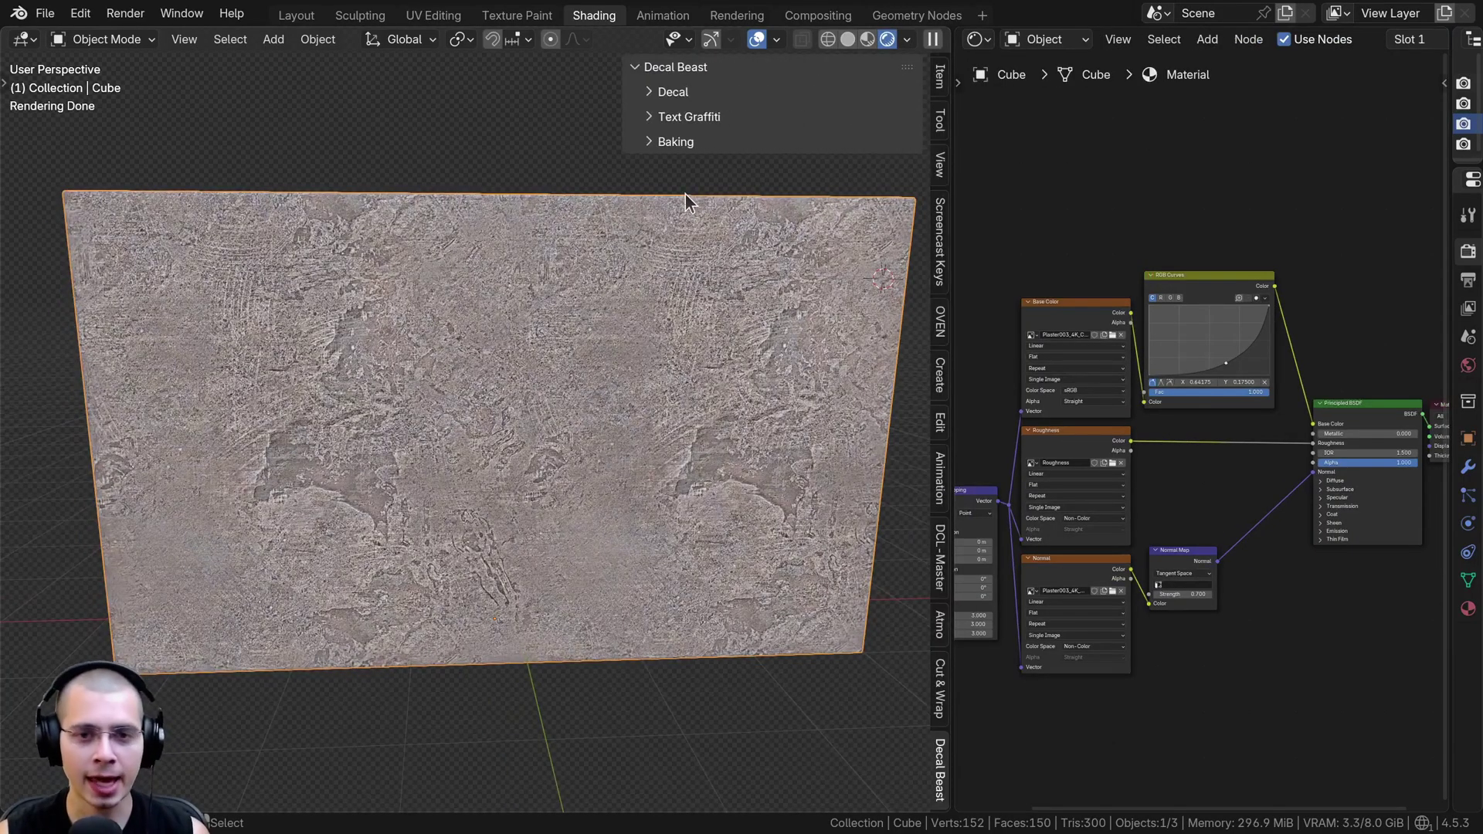
{"action": "key", "text": "KP_Decimal"}
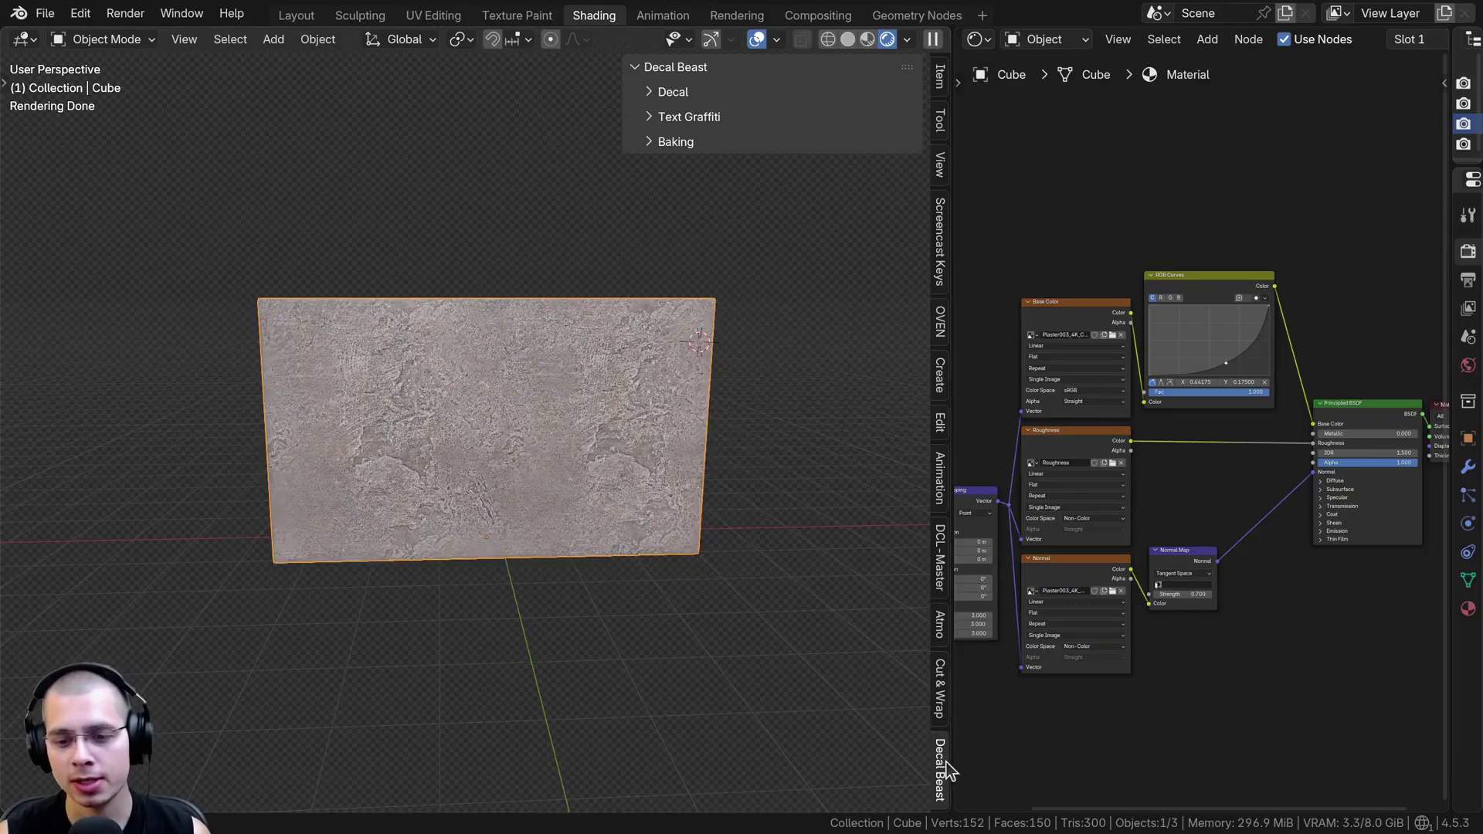
{"action": "scroll", "coordinate": [695, 371], "scroll_direction": "up", "scroll_amount": 5}
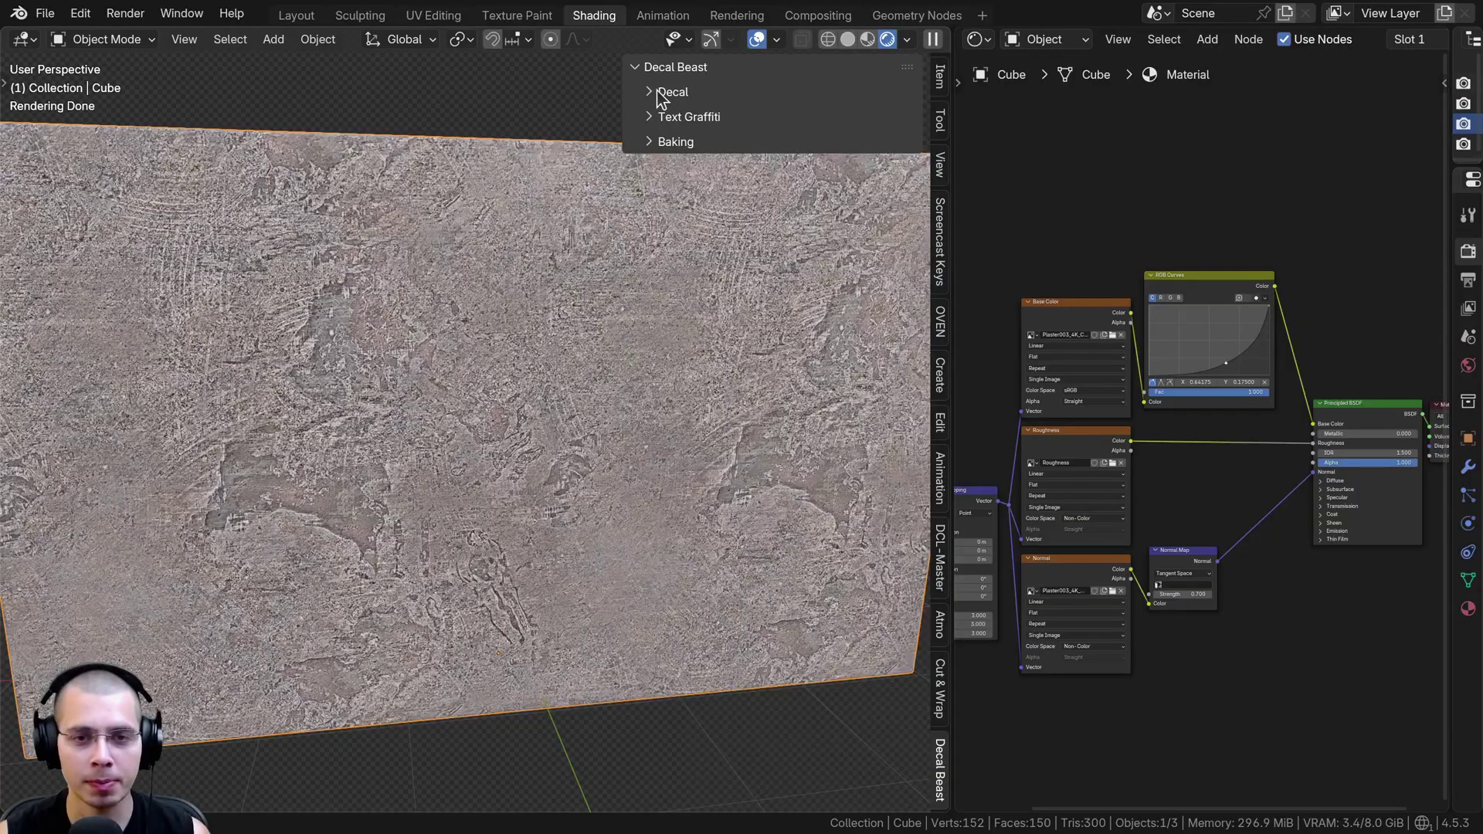
{"action": "left_click", "coordinate": [657, 91]}
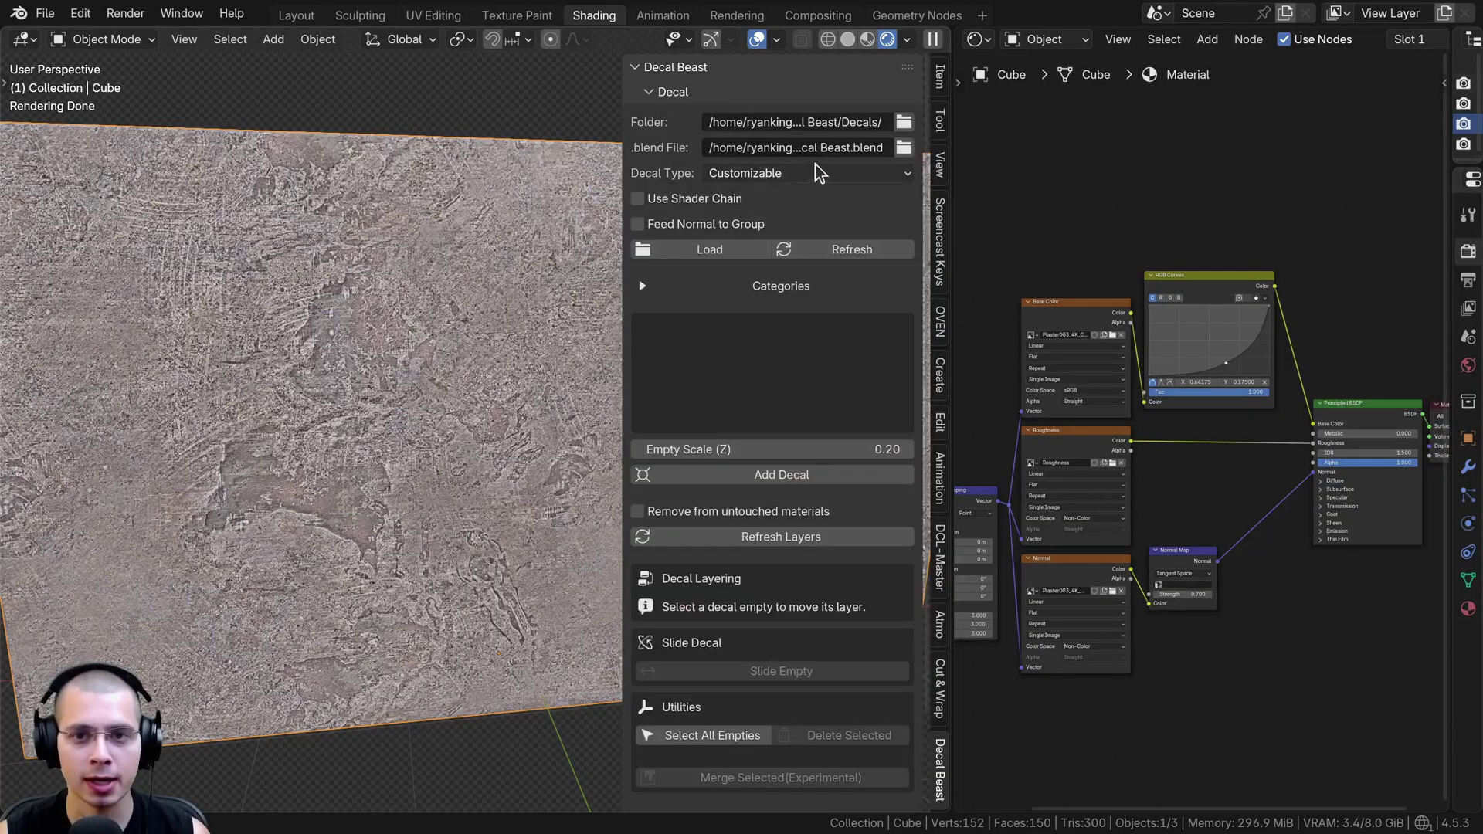
Point the decal folder to Decal Beast/Gallery, check its full path, and load the gallery
{"action": "left_click", "coordinate": [783, 124]}
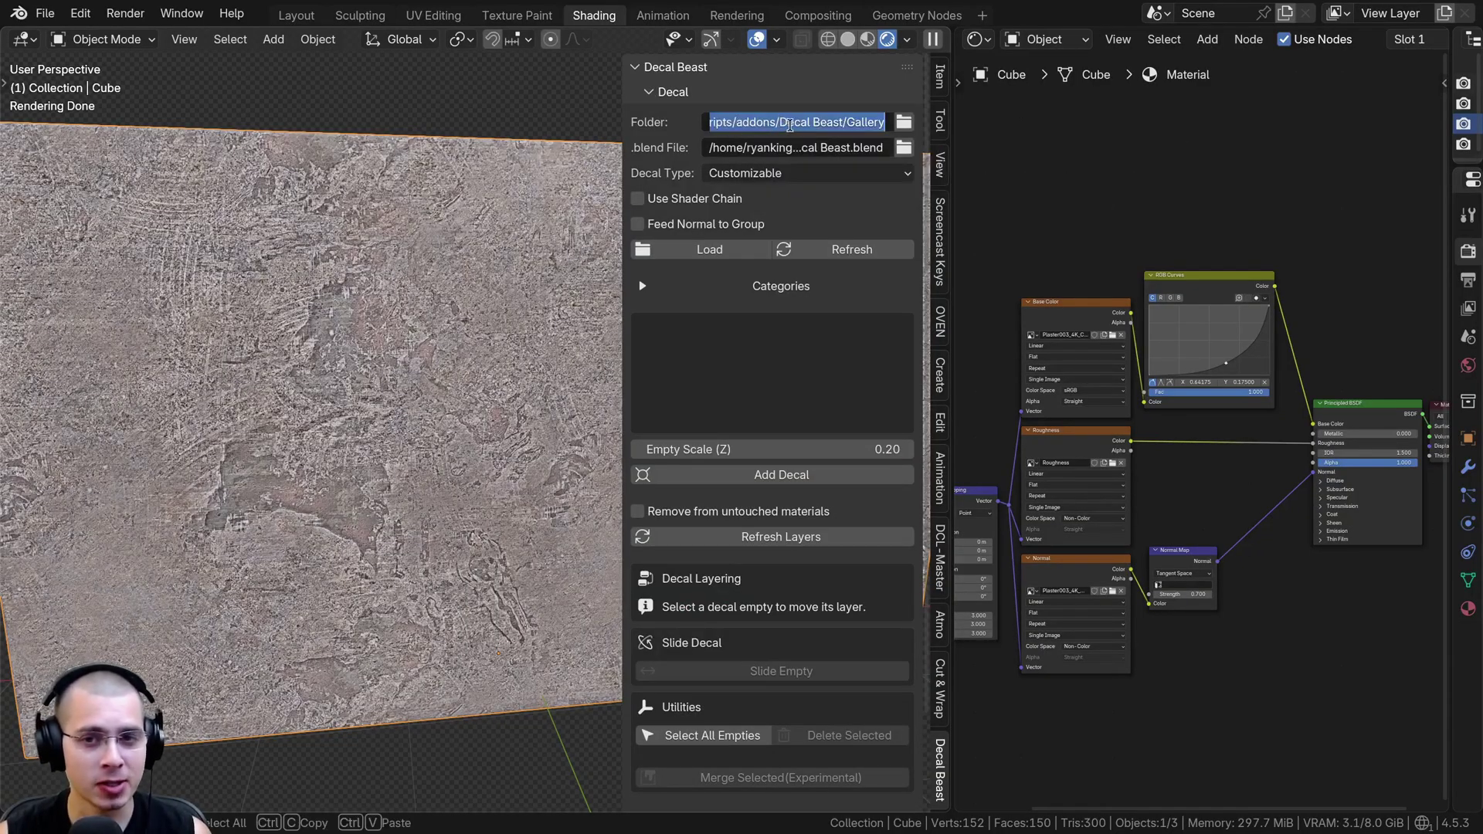
{"action": "left_click_drag", "start_coordinate": [843, 120], "coordinate": [641, 117]}
{"action": "left_click", "coordinate": [765, 120]}
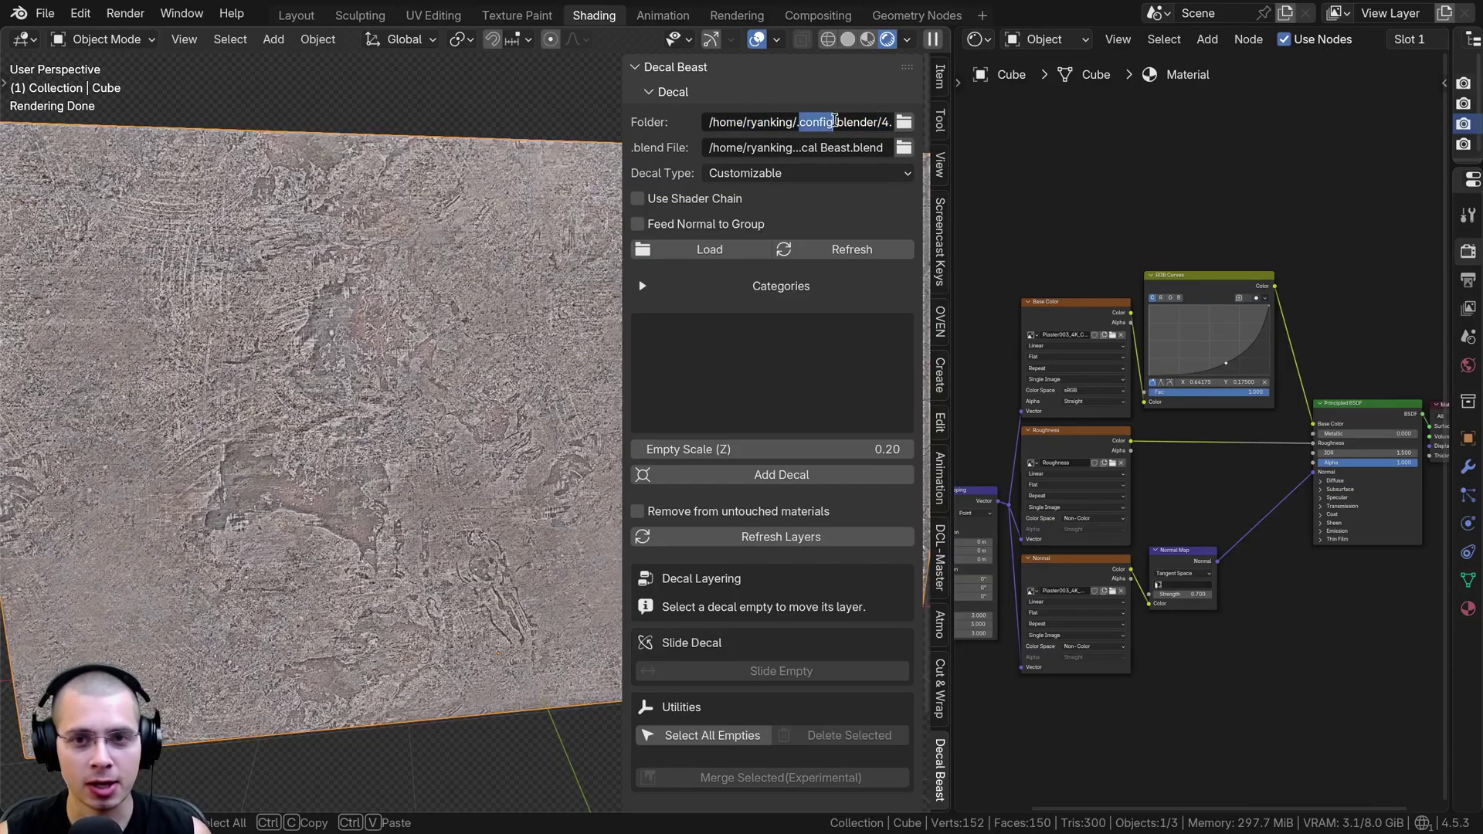
{"action": "left_click_drag", "start_coordinate": [886, 122], "coordinate": [799, 127]}
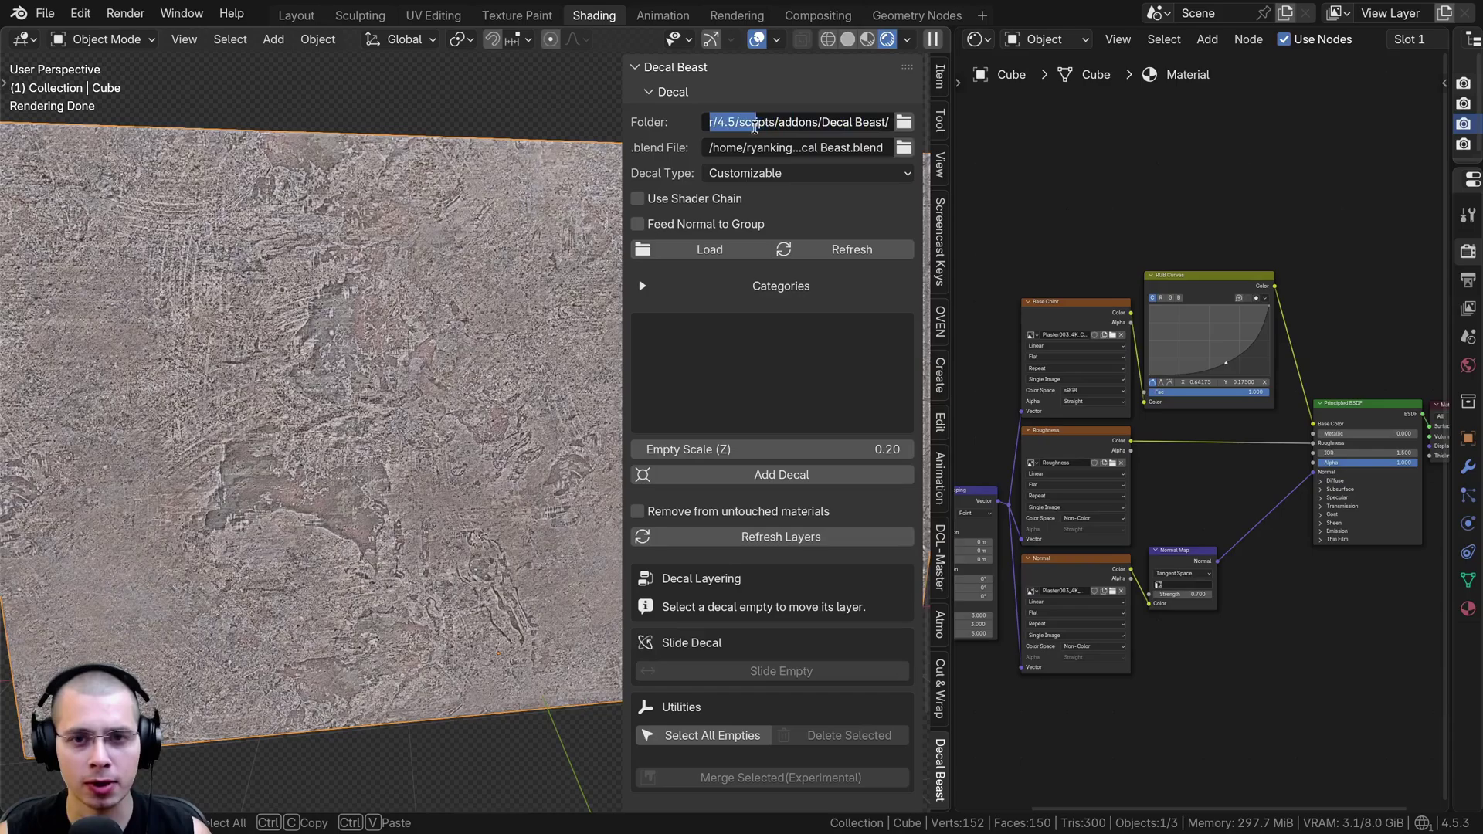
{"action": "left_click", "coordinate": [854, 120]}
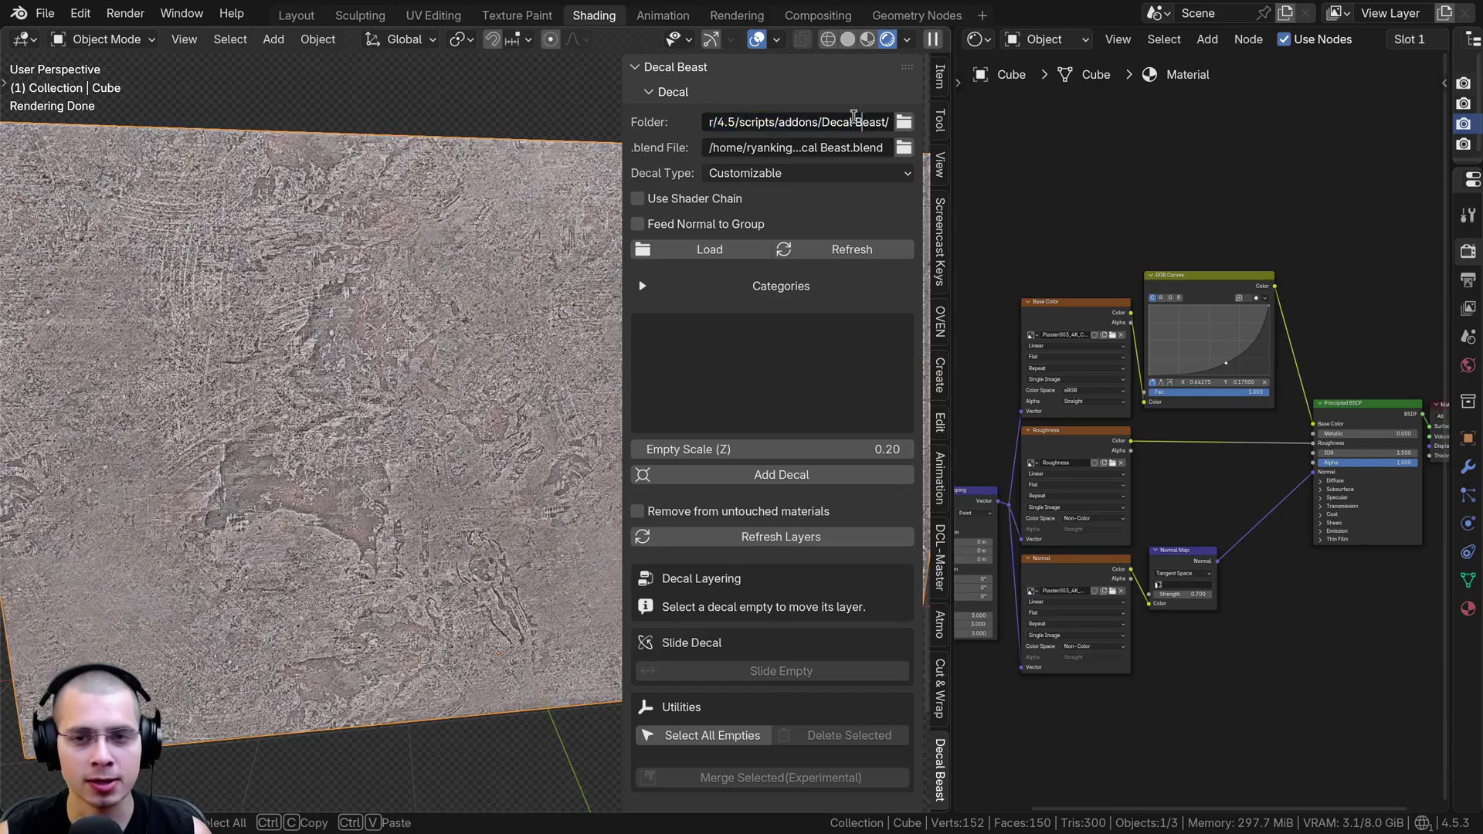
{"action": "left_click", "coordinate": [836, 88]}
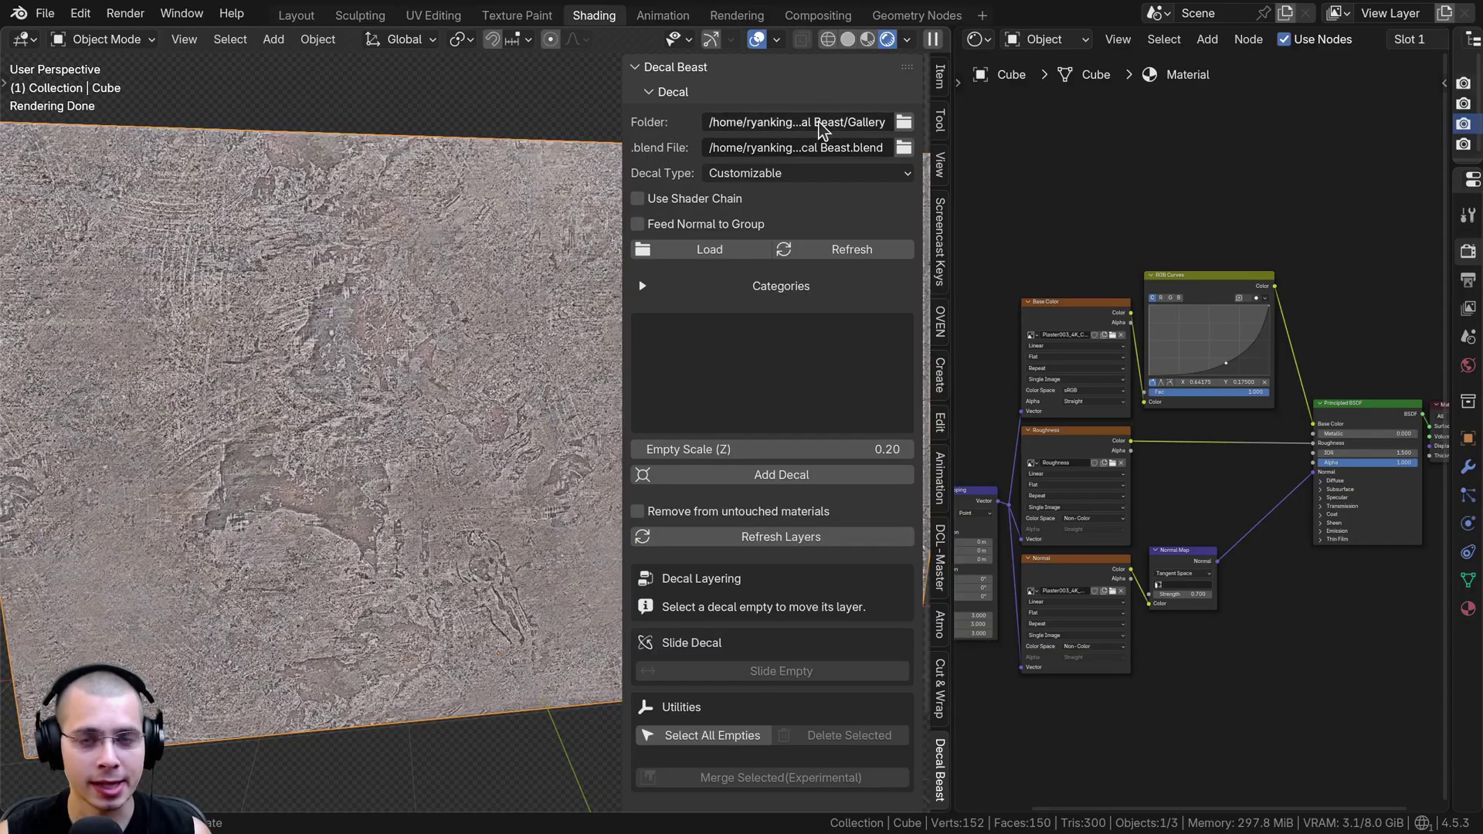
{"action": "left_click", "coordinate": [706, 252]}
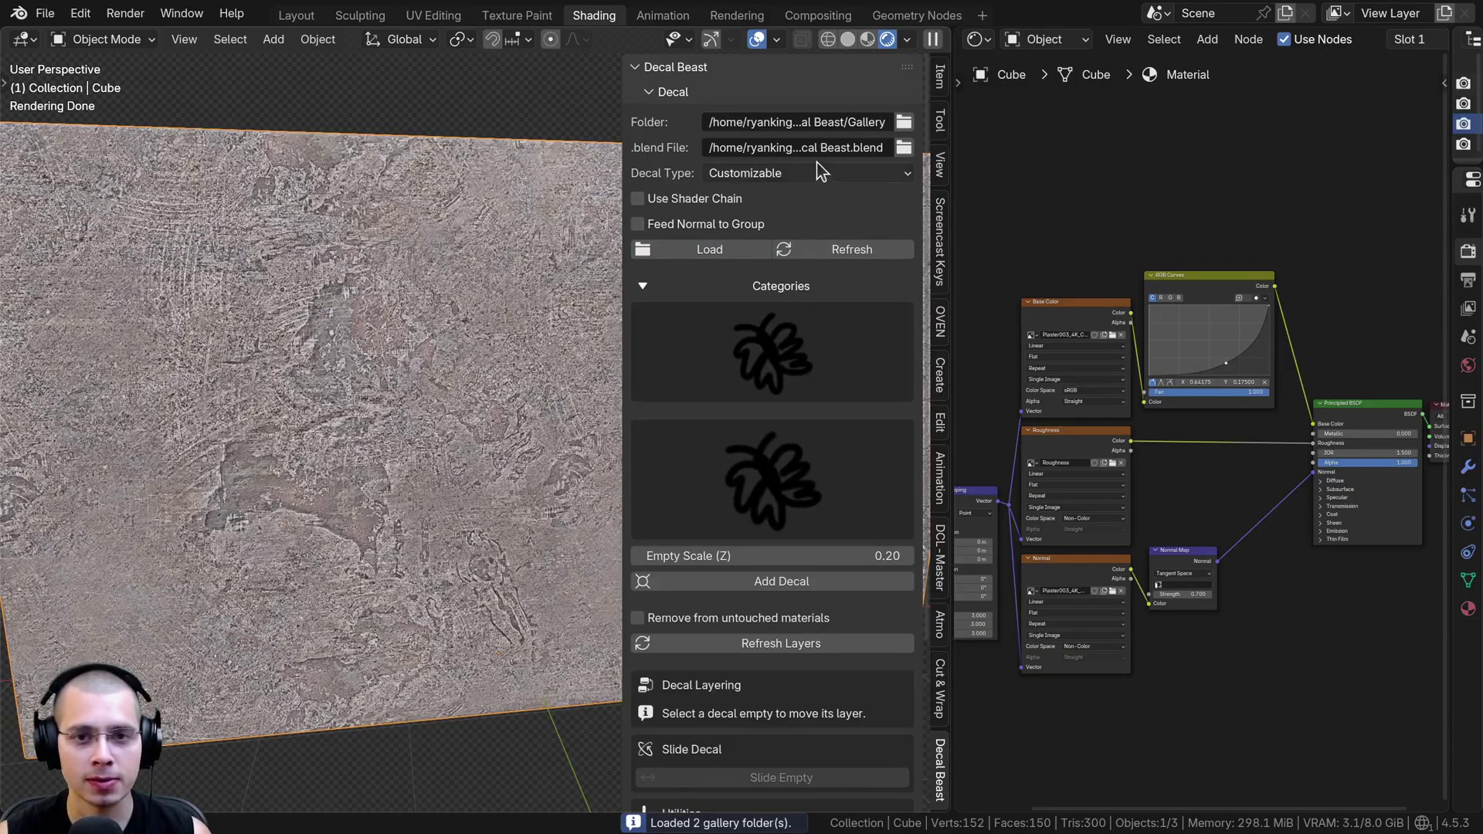
Browse the black hand-drawn doodle decals in the gallery's first category
{"action": "left_click", "coordinate": [749, 349]}
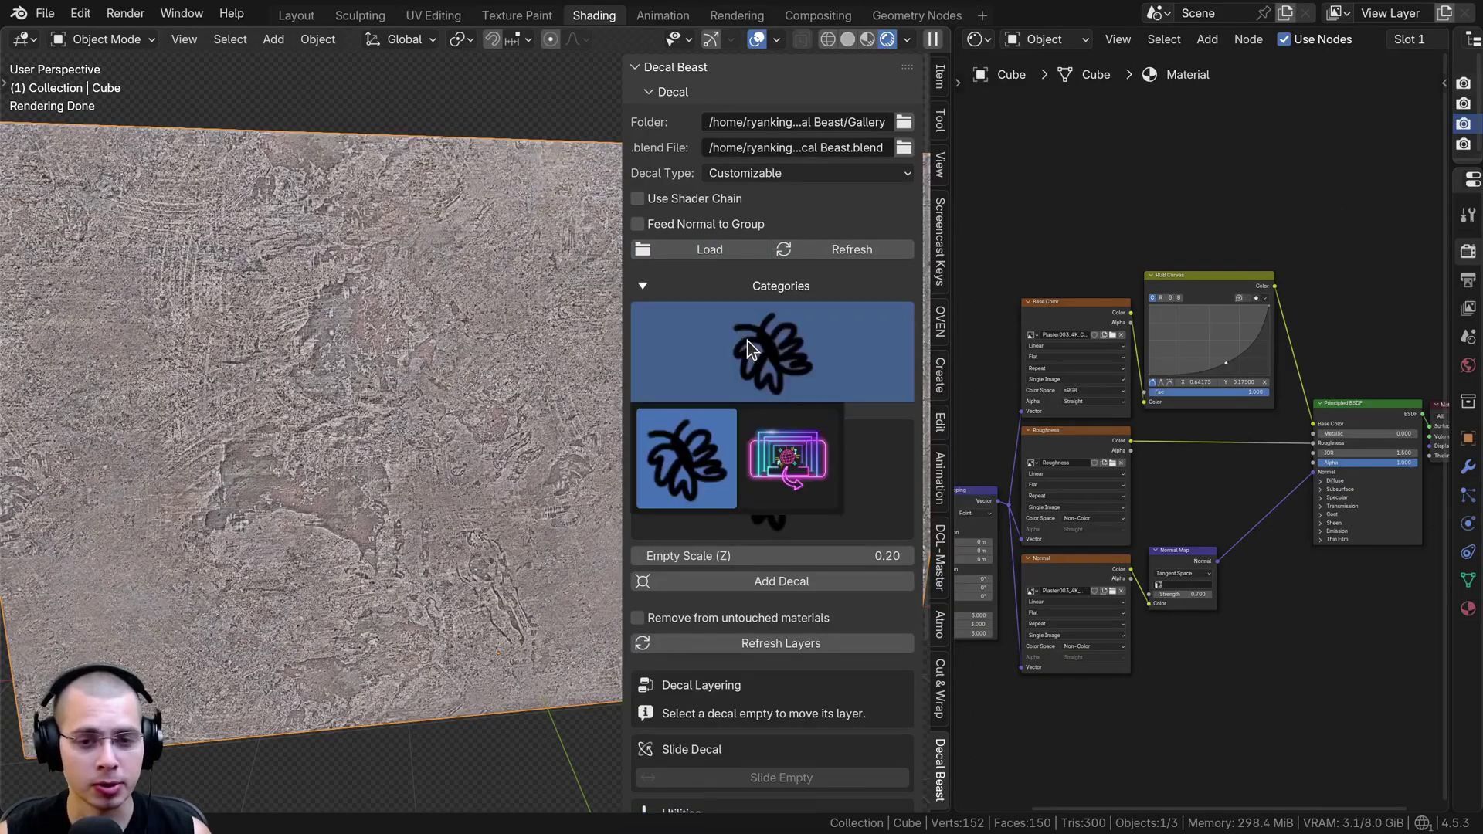
{"action": "left_click", "coordinate": [689, 446]}
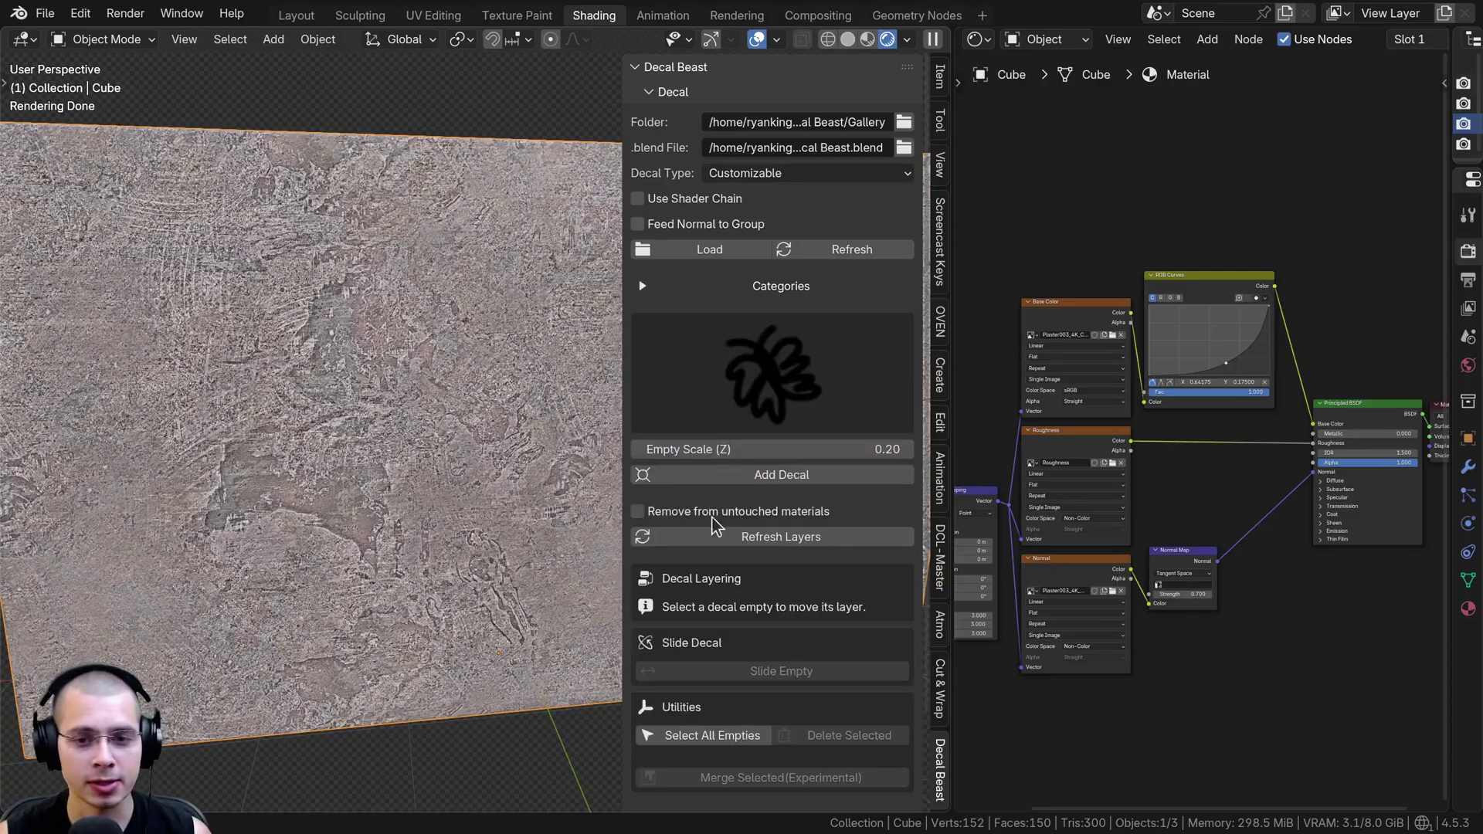
{"action": "left_click", "coordinate": [653, 289]}
{"action": "left_click", "coordinate": [756, 363]}
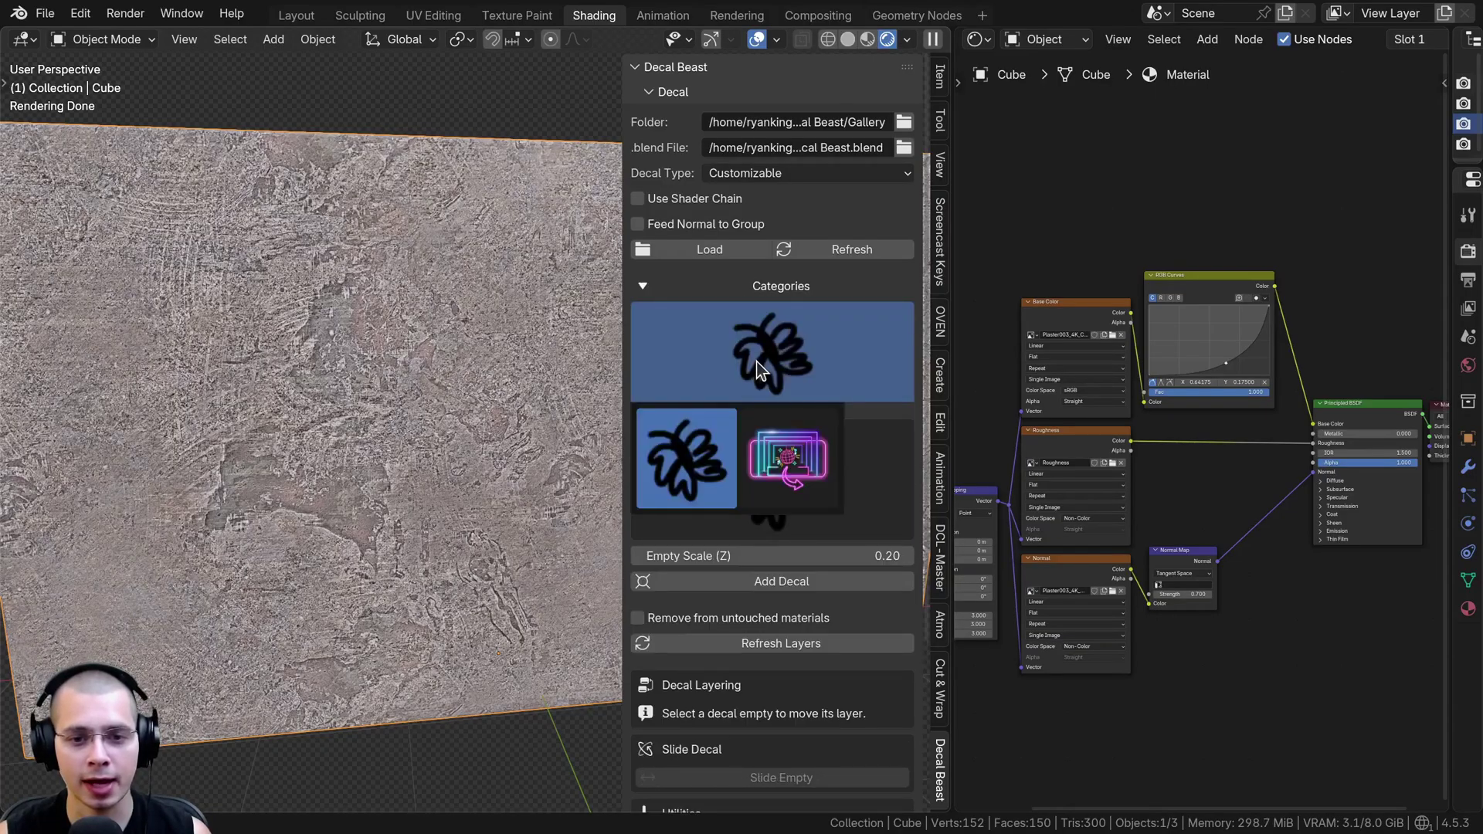
{"action": "left_click", "coordinate": [661, 465]}
{"action": "left_click", "coordinate": [785, 410]}
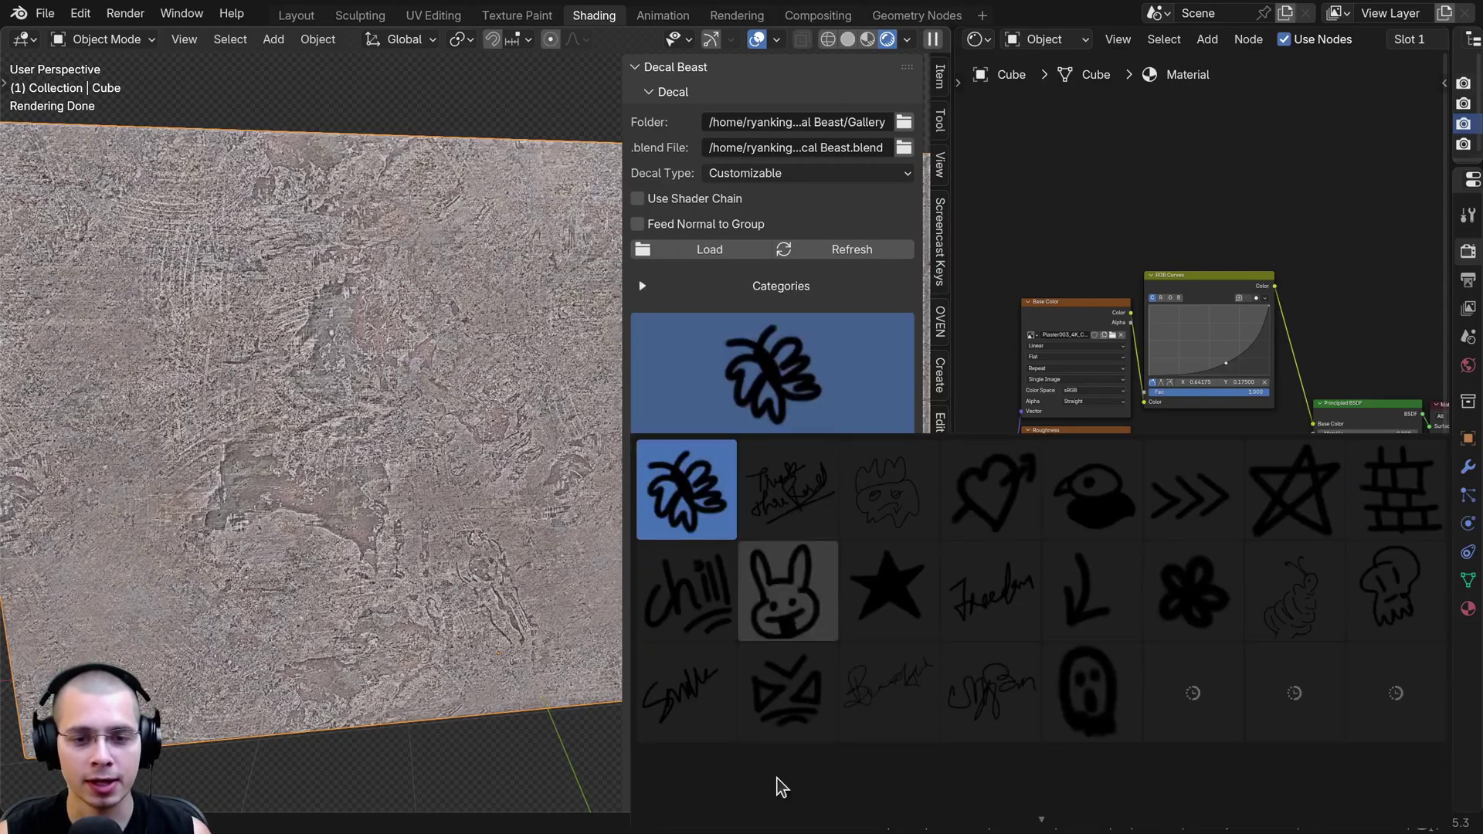
{"action": "mouse_move", "coordinate": [1011, 831]}
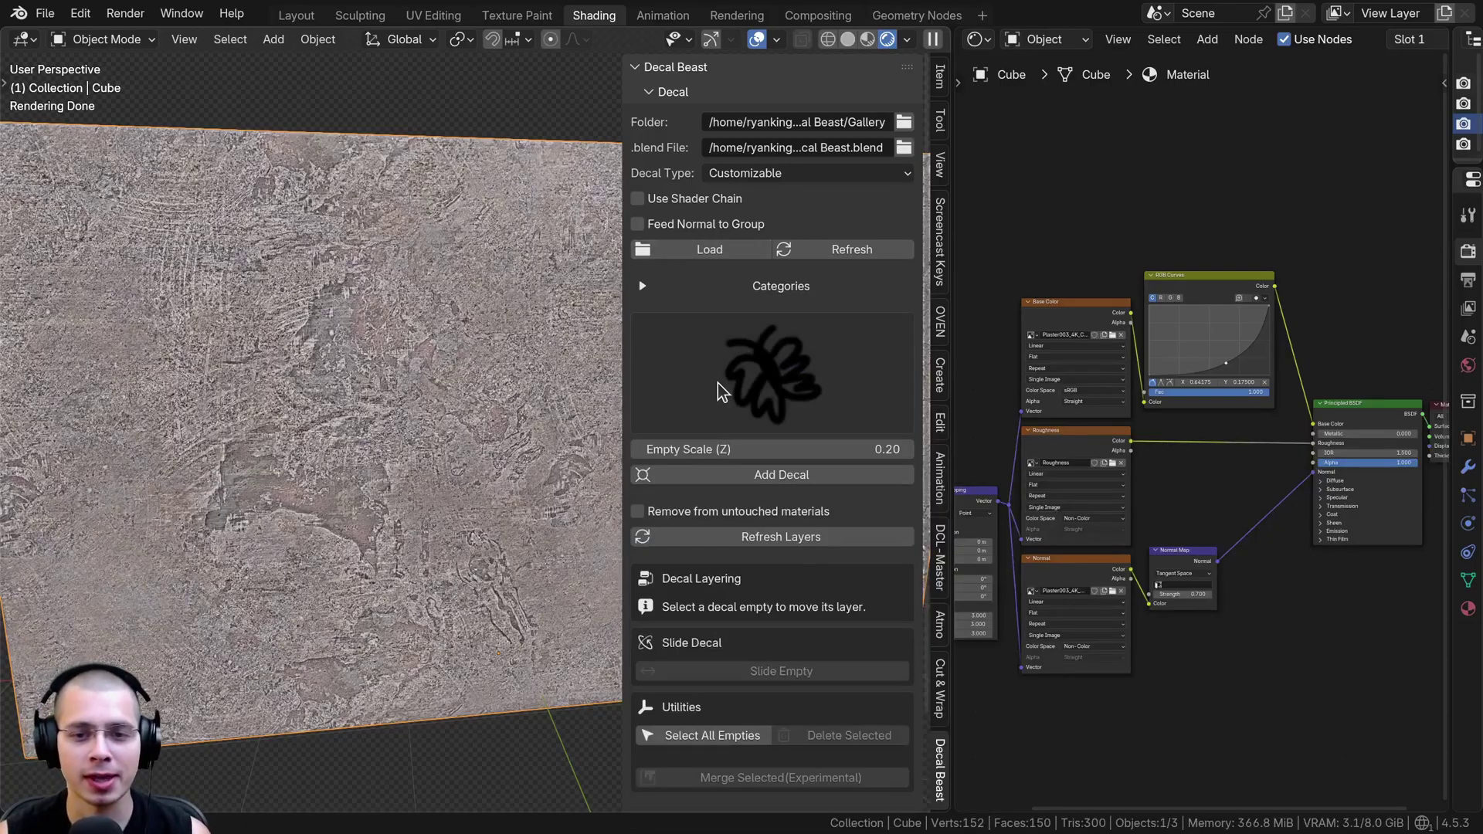
Switch to the colourful neon graffiti category and look through its decals
{"action": "left_click", "coordinate": [642, 287]}
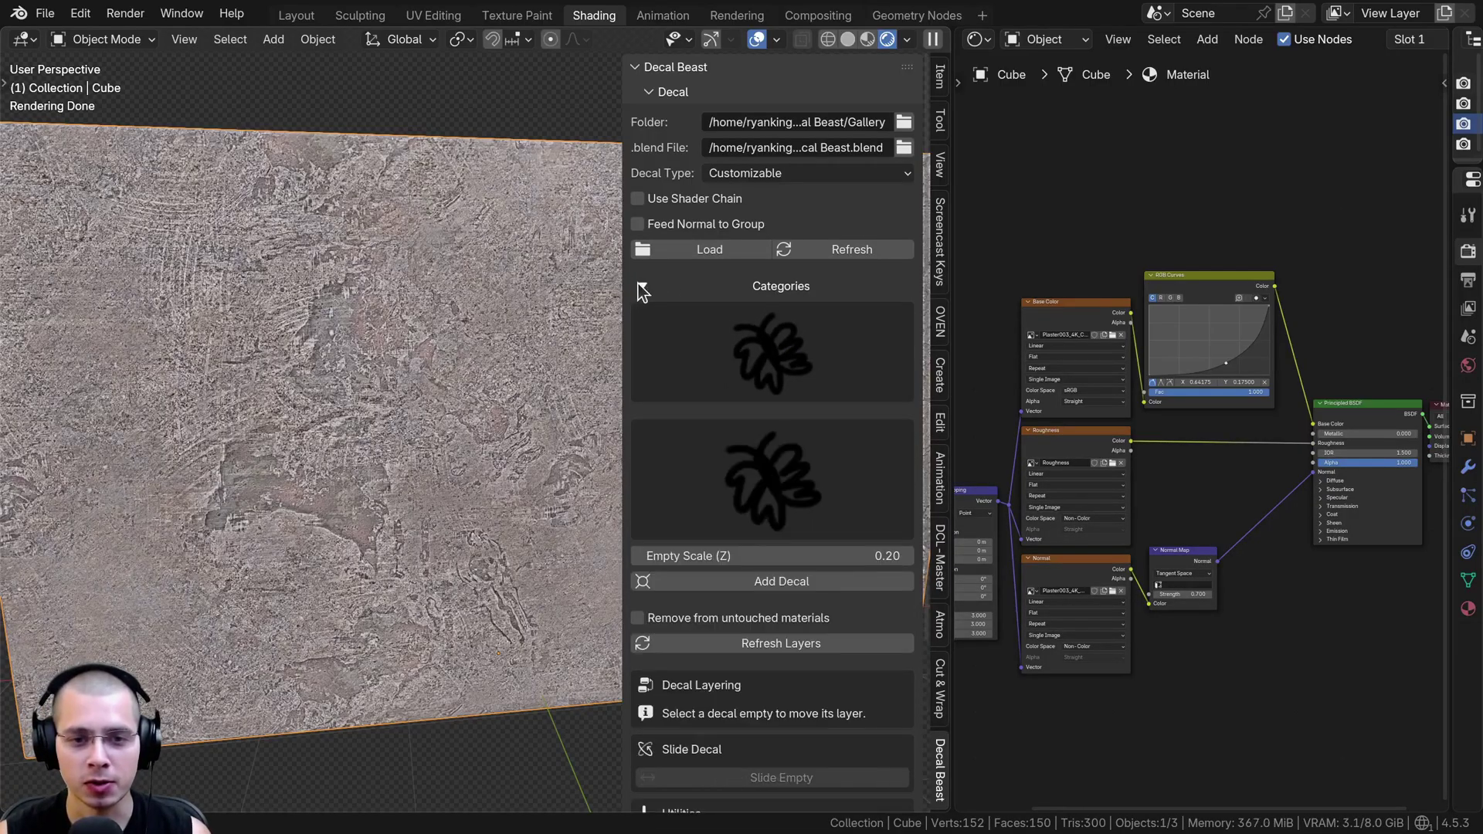
{"action": "left_click", "coordinate": [747, 331]}
{"action": "left_click", "coordinate": [800, 474]}
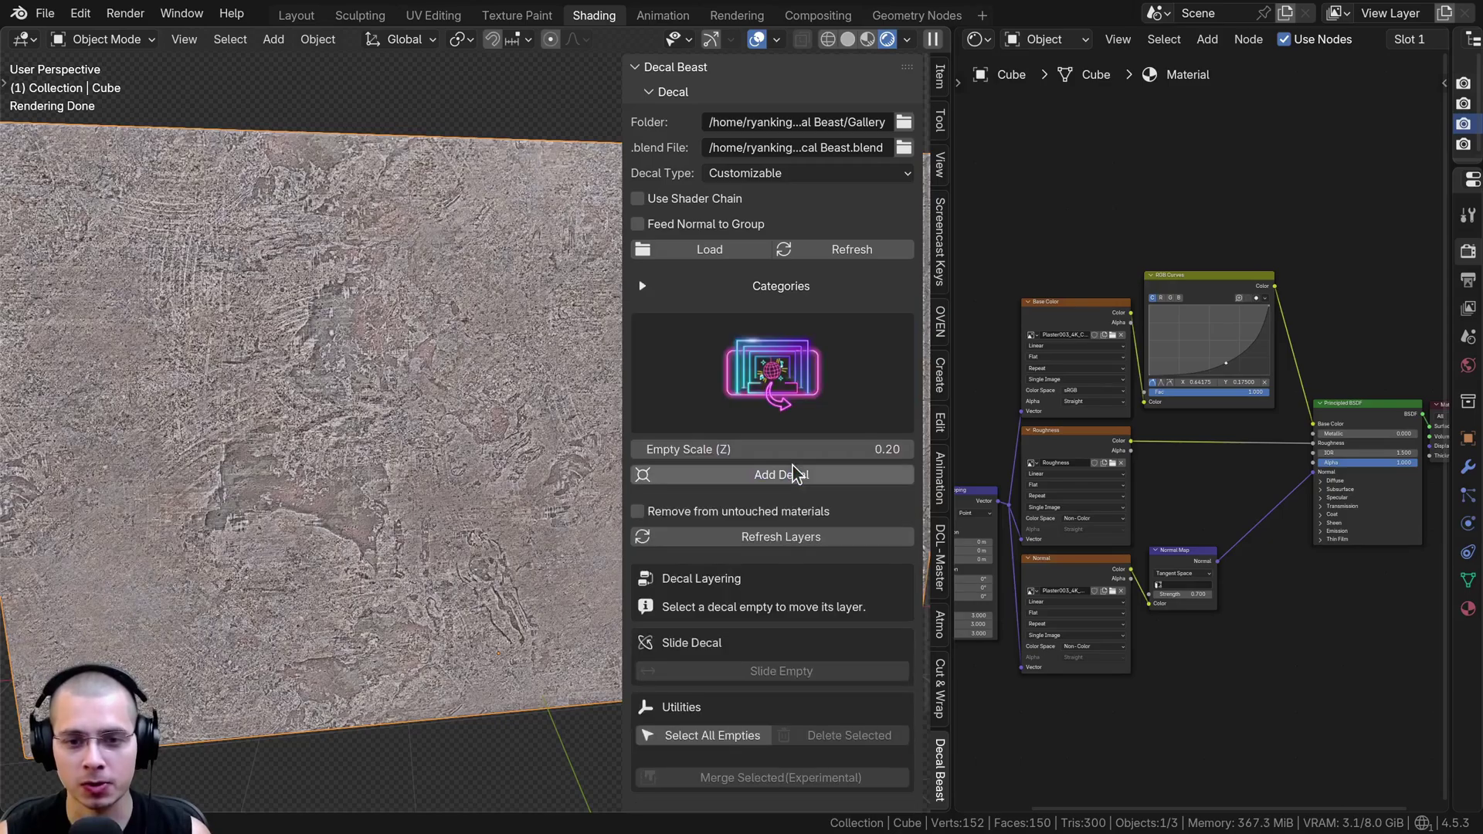
{"action": "left_click", "coordinate": [774, 371]}
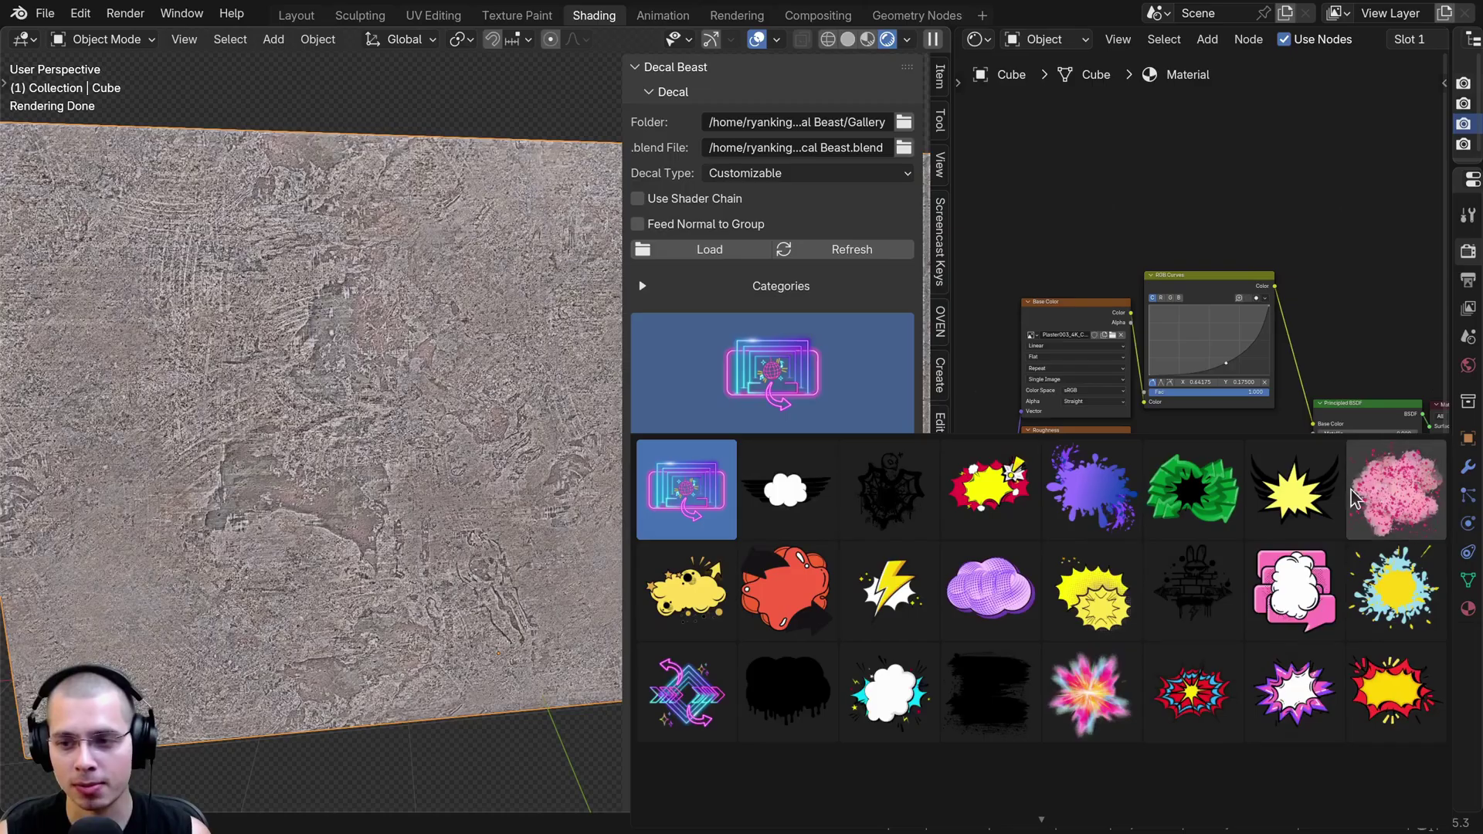
{"action": "left_click", "coordinate": [720, 354]}
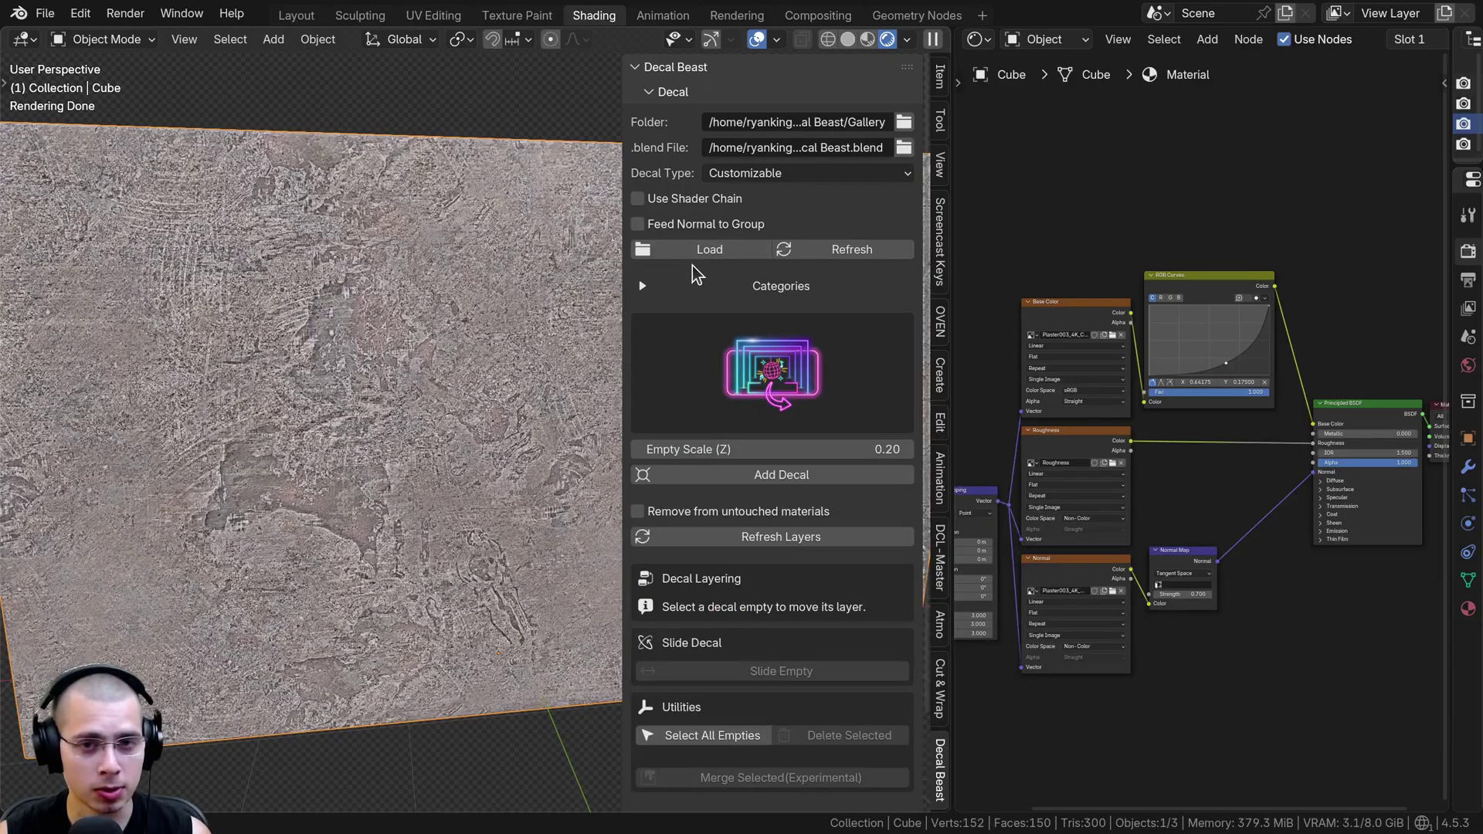
Point the decal folder to Decal Beast/Decals, then load and refresh the gallery
{"action": "left_click", "coordinate": [904, 122]}
{"action": "left_click", "coordinate": [427, 47]}
{"action": "left_click_drag", "start_coordinate": [417, 47], "coordinate": [615, 47]}
{"action": "left_click", "coordinate": [585, 395]}
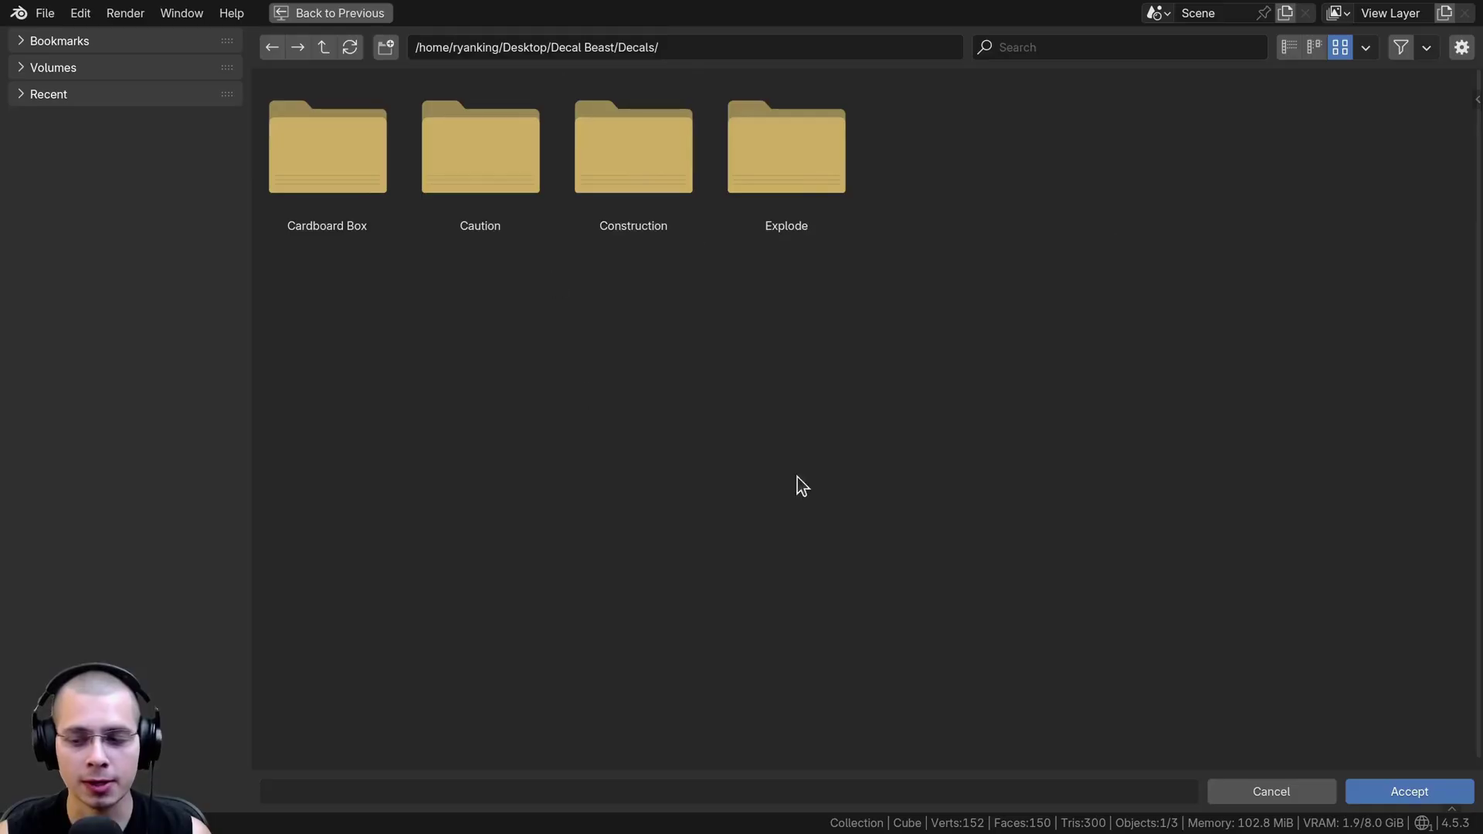
{"action": "left_click", "coordinate": [1360, 799]}
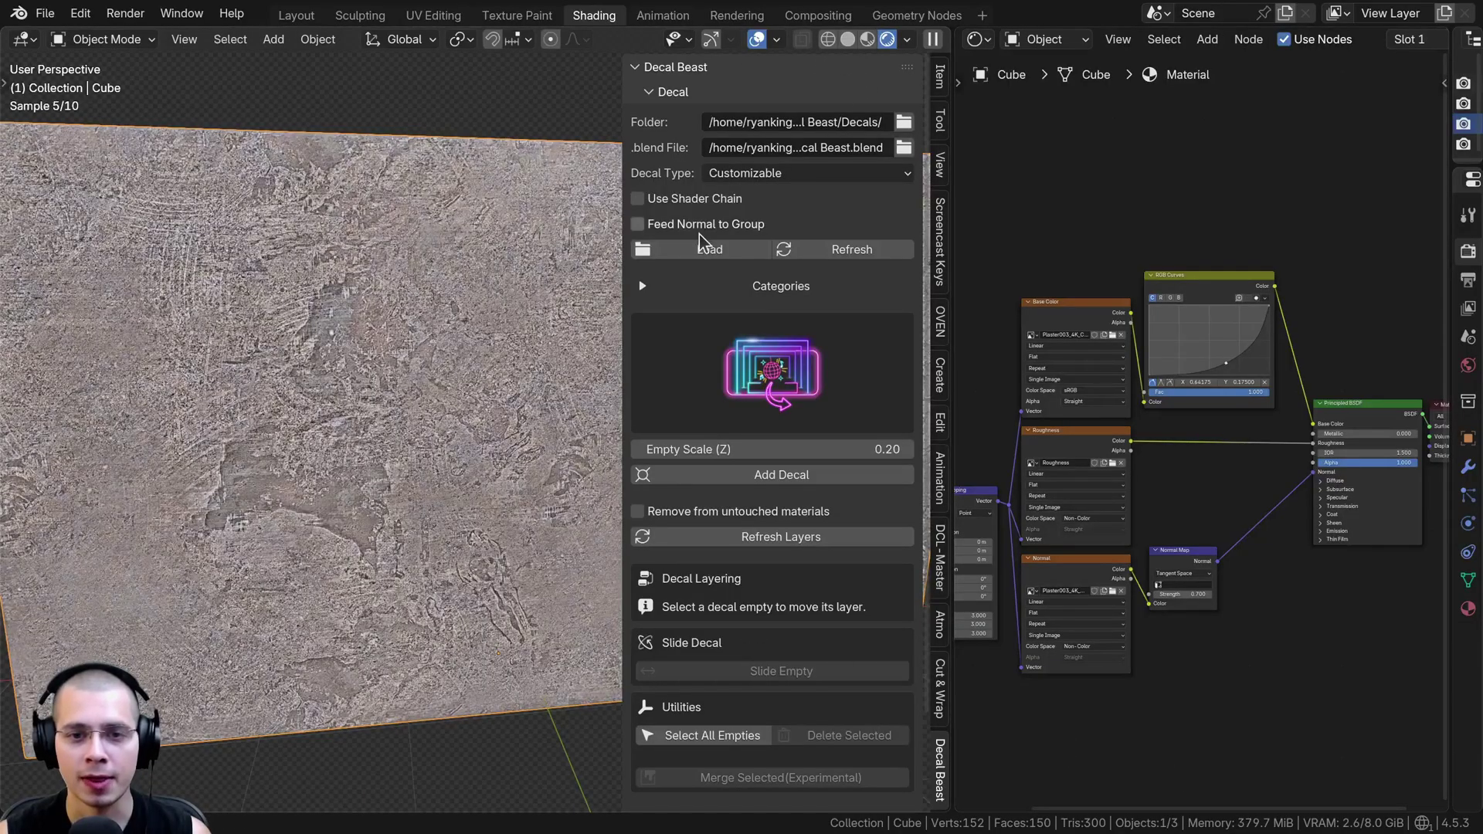
{"action": "left_click", "coordinate": [712, 251]}
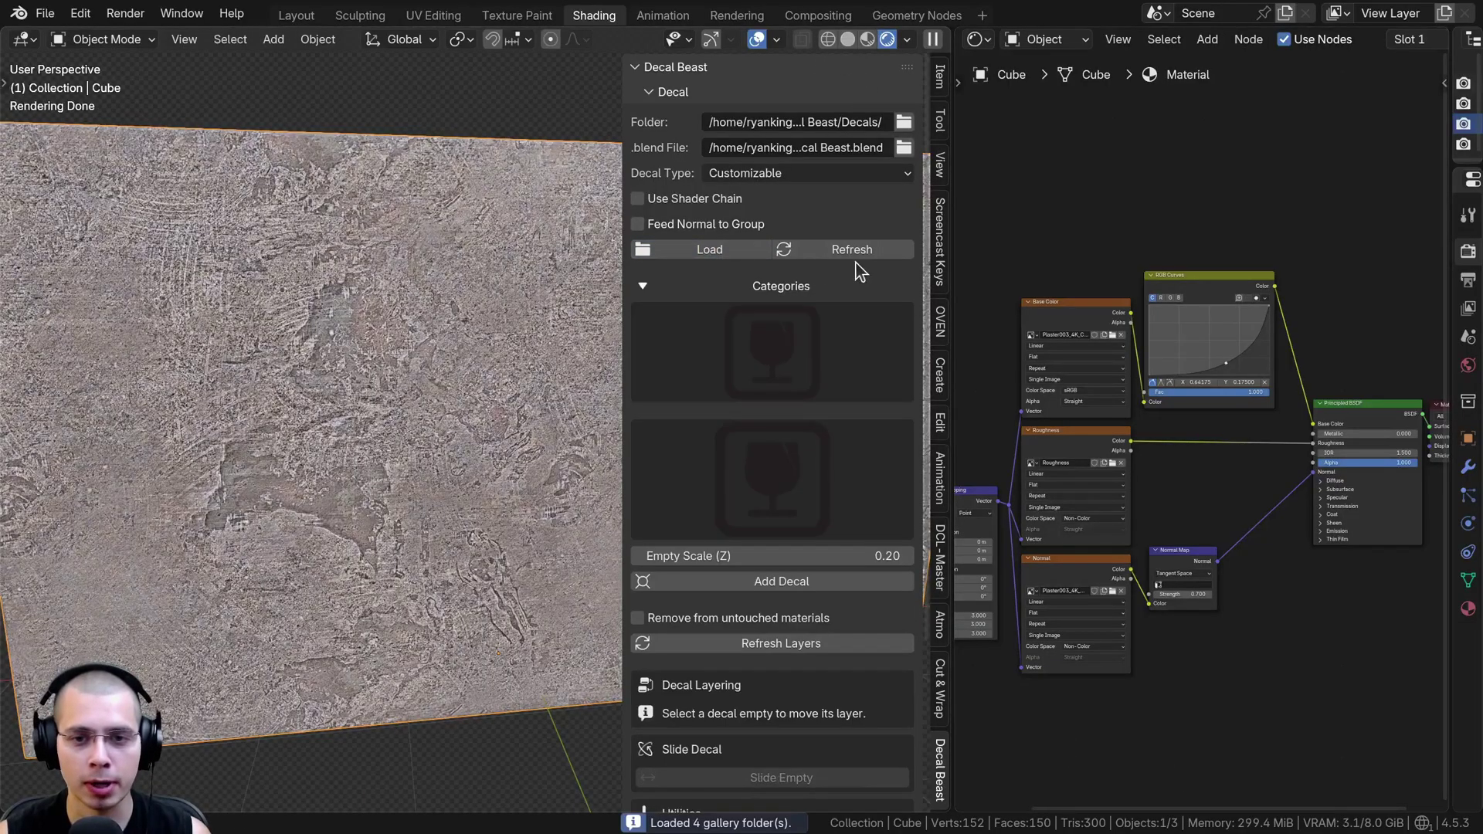
{"action": "left_click", "coordinate": [847, 251]}
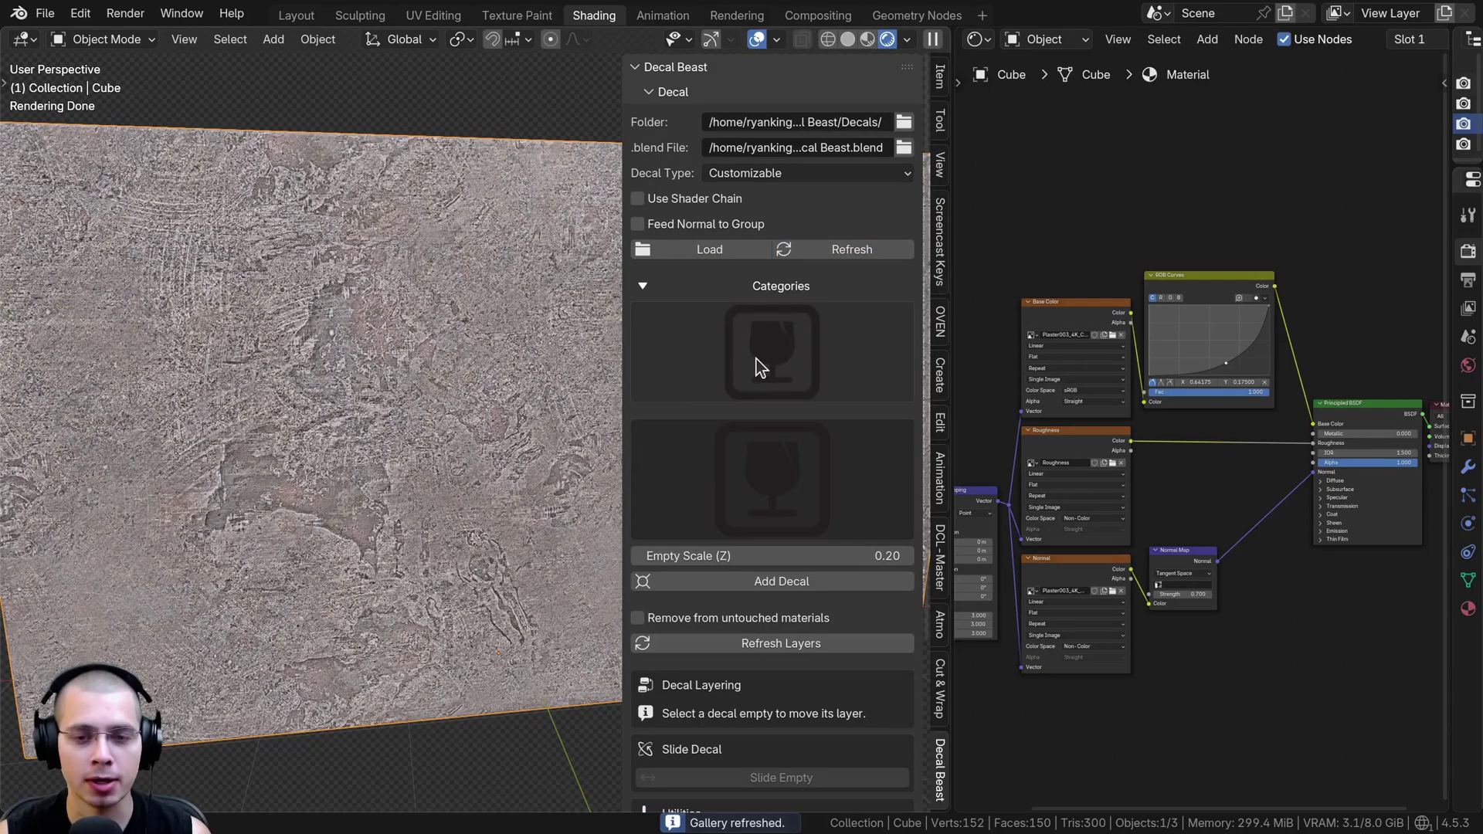
Switch to the Explode category, the red and yellow burst, and view its decals
{"action": "left_click", "coordinate": [756, 358]}
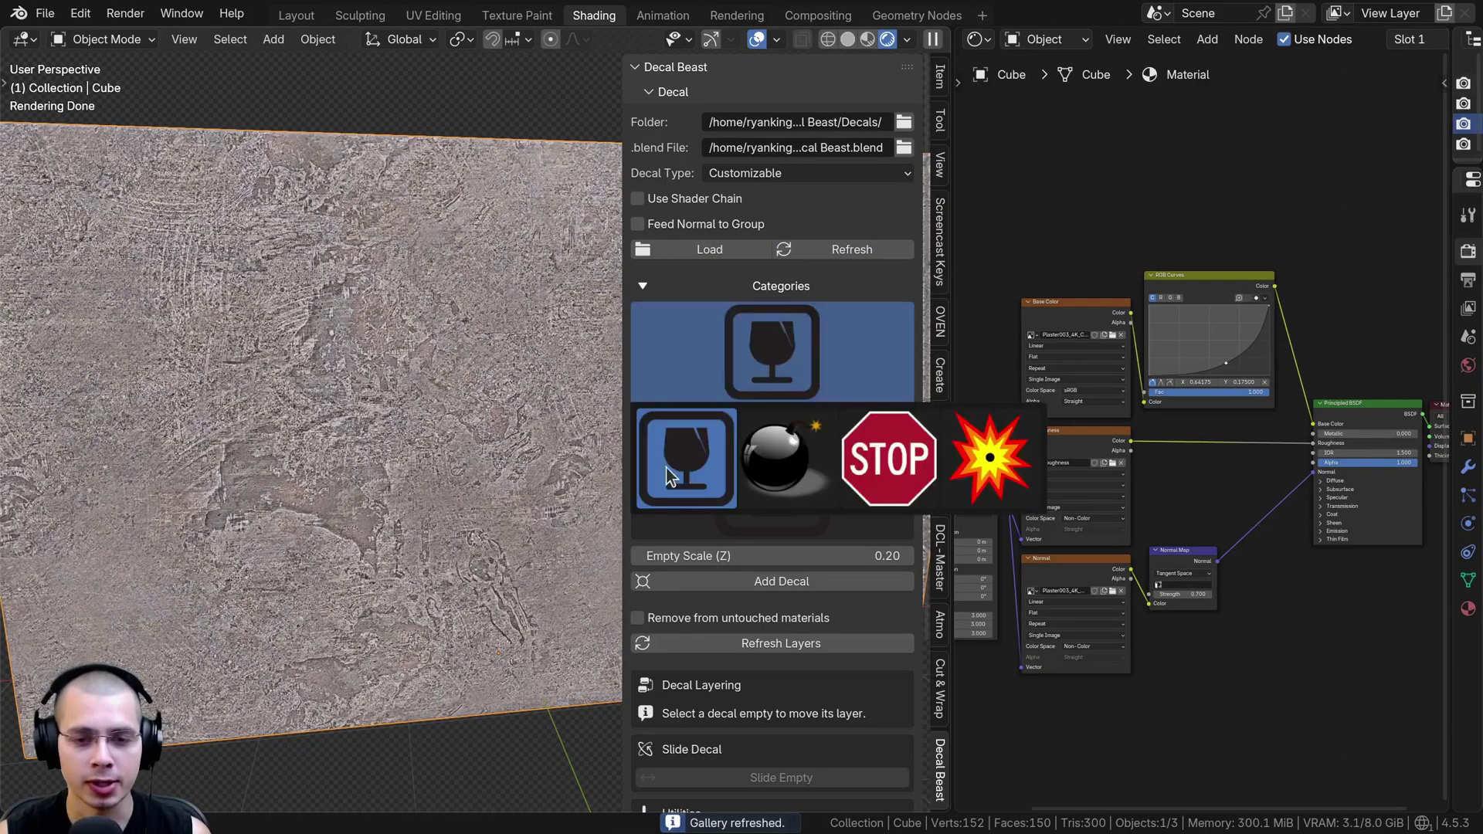
{"action": "left_click", "coordinate": [989, 463]}
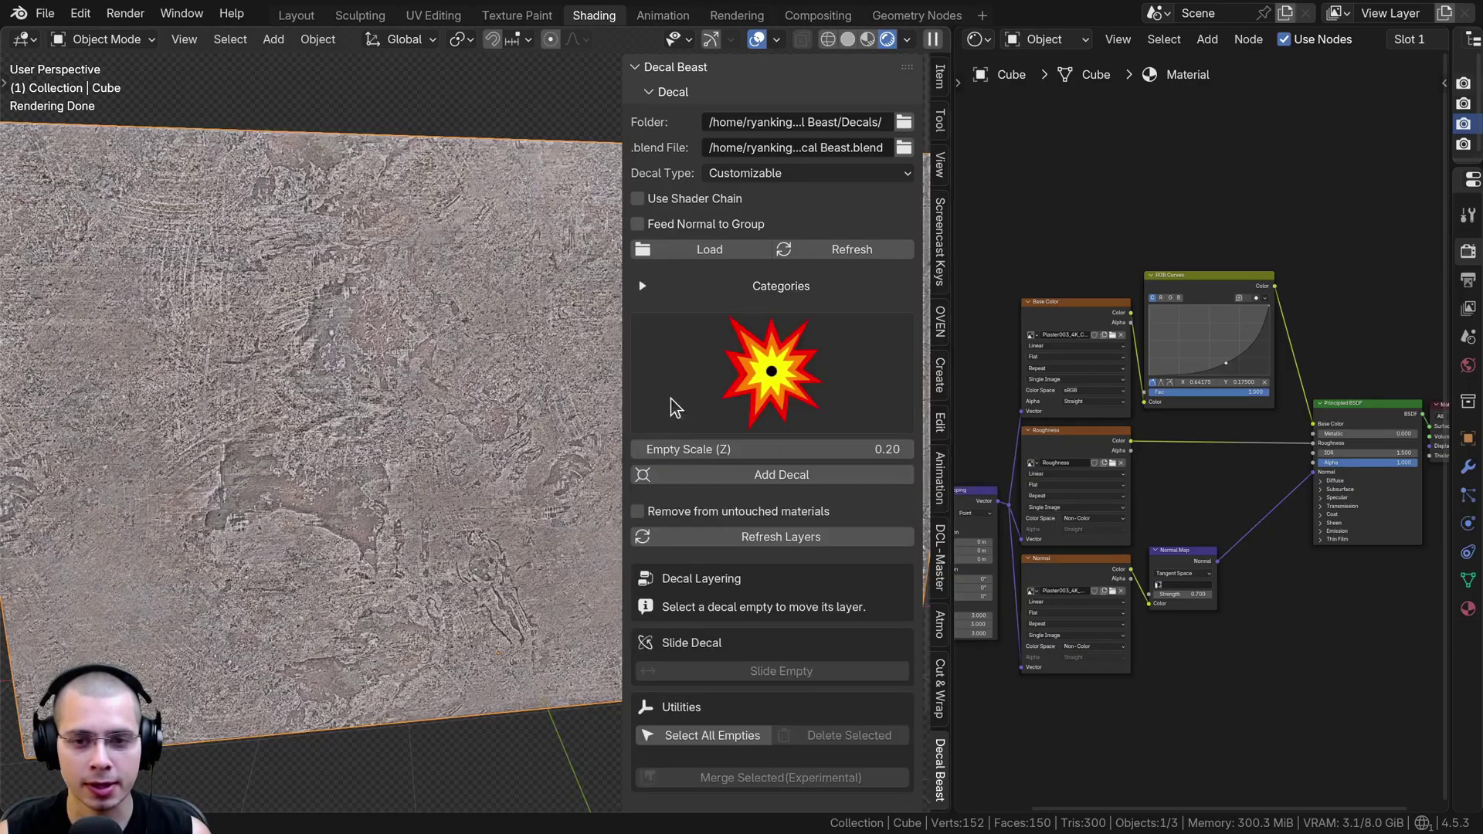
{"action": "left_click", "coordinate": [765, 349]}
{"action": "left_click", "coordinate": [770, 502]}
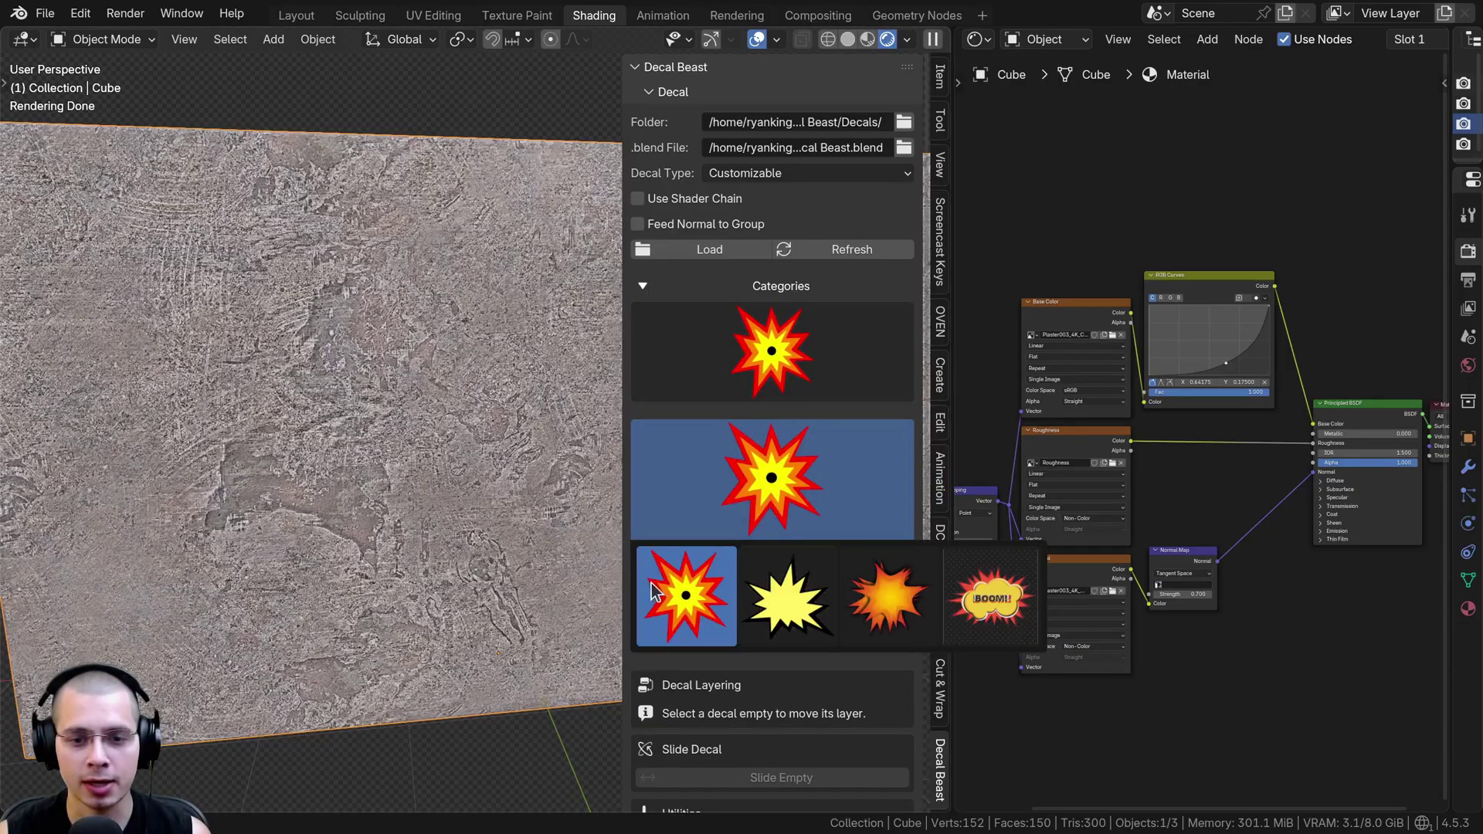
Look through the decals in the Construction (stop sign) and Caution (bomb) categories
{"action": "left_click", "coordinate": [773, 354]}
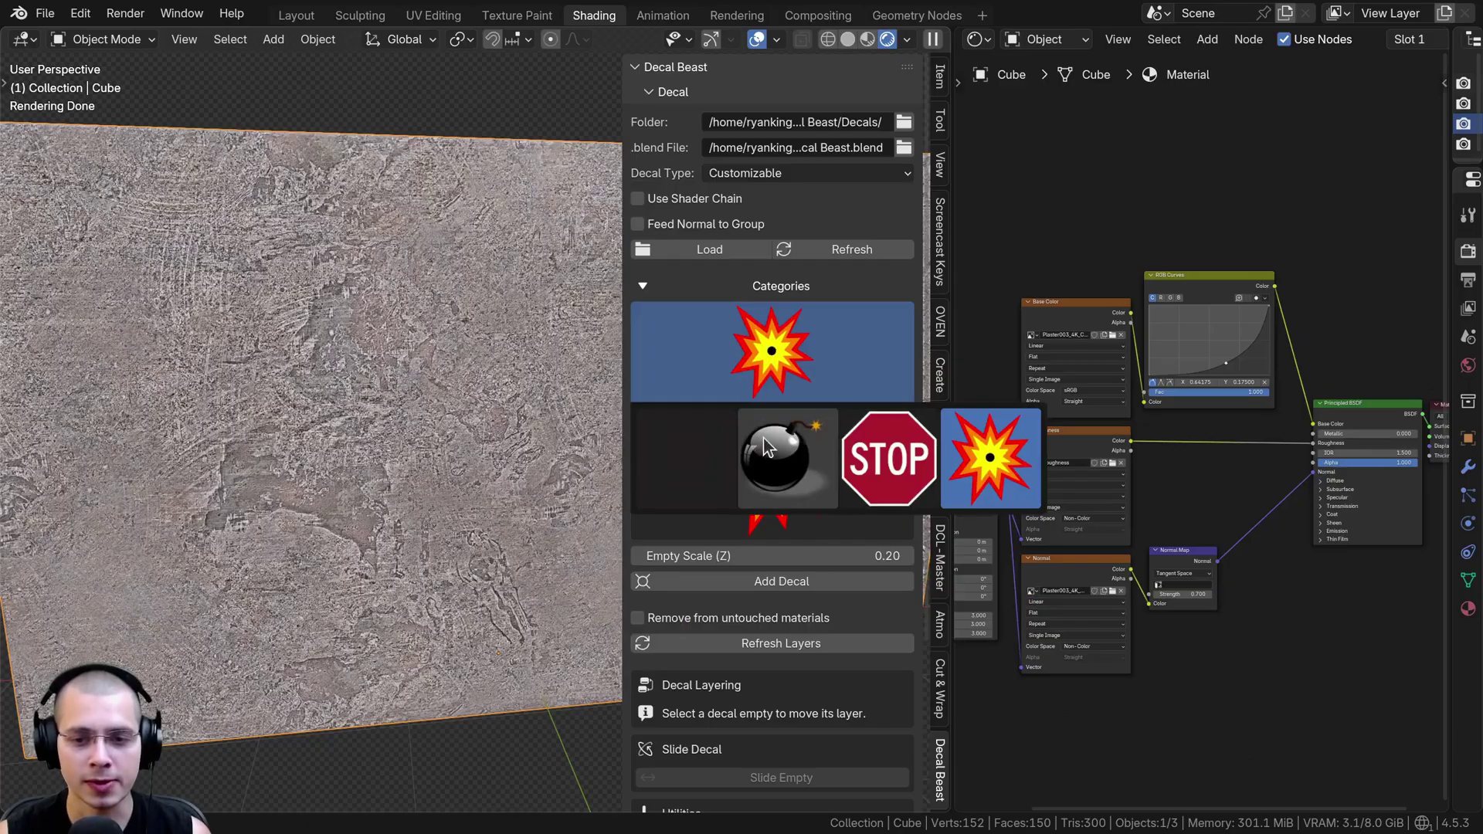
{"action": "left_click", "coordinate": [888, 459]}
{"action": "left_click", "coordinate": [770, 510]}
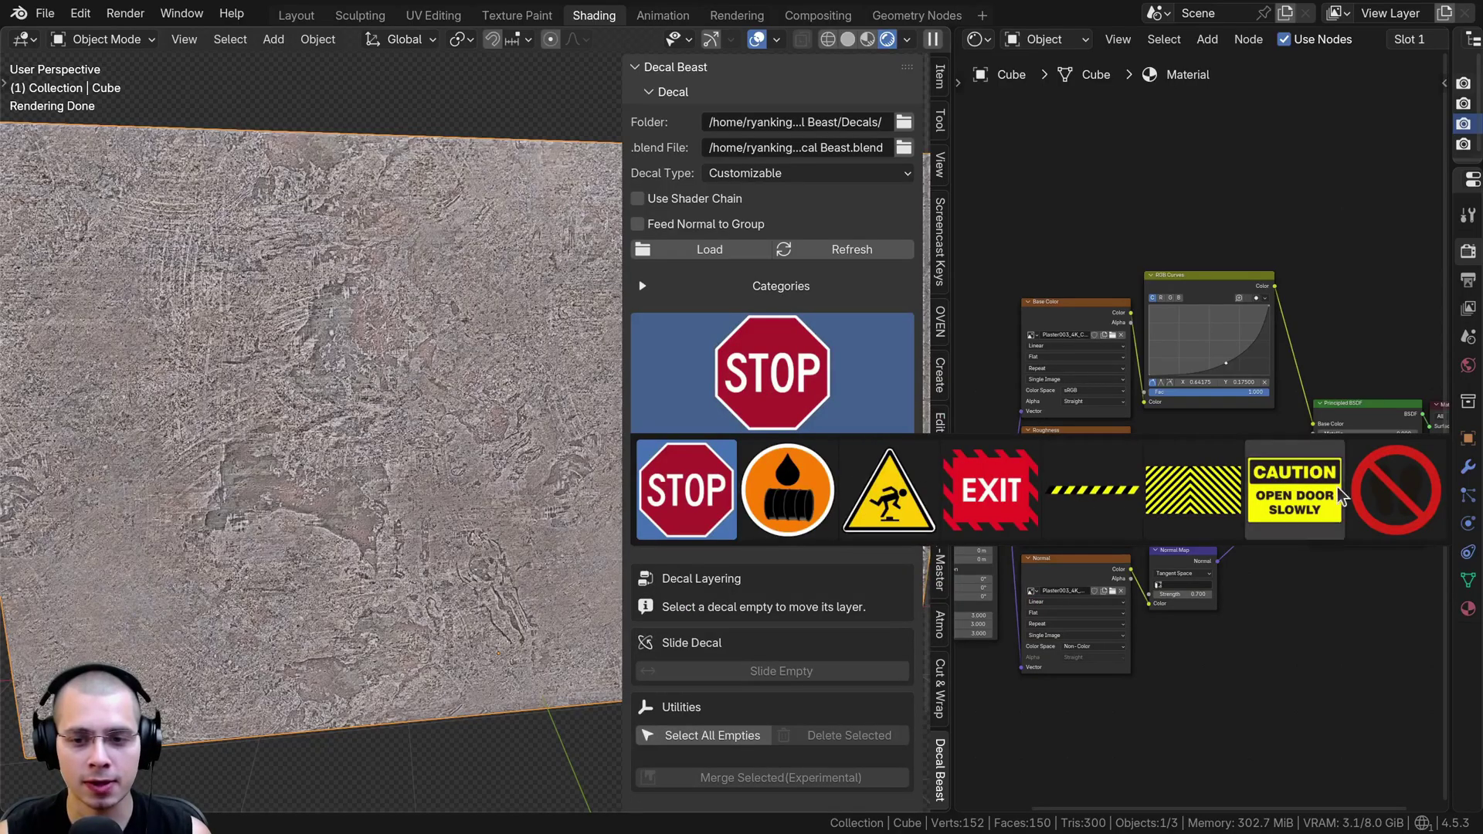
{"action": "left_click", "coordinate": [651, 293]}
{"action": "left_click", "coordinate": [739, 355]}
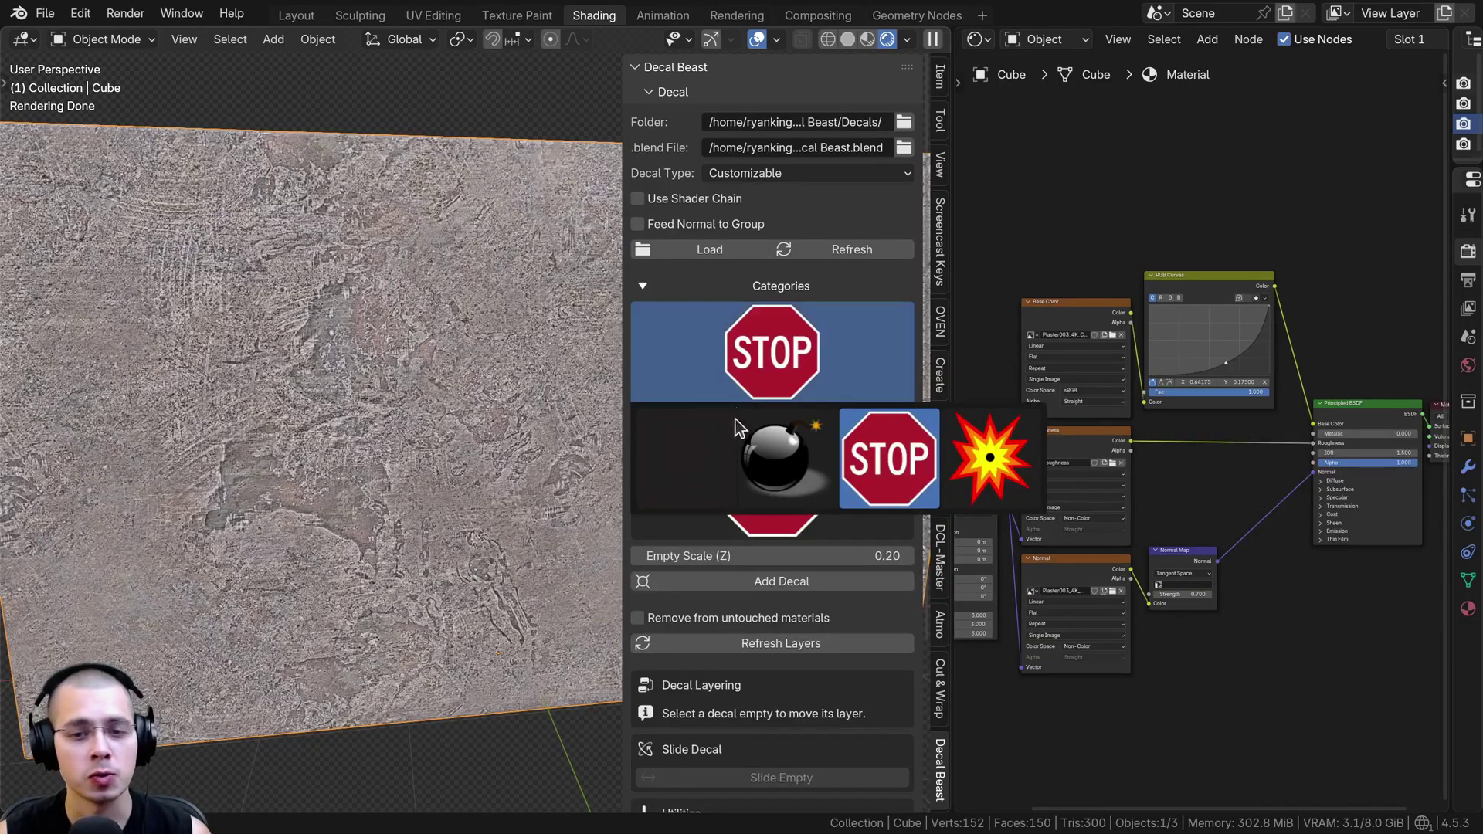
{"action": "left_click", "coordinate": [763, 448]}
{"action": "left_click", "coordinate": [735, 363]}
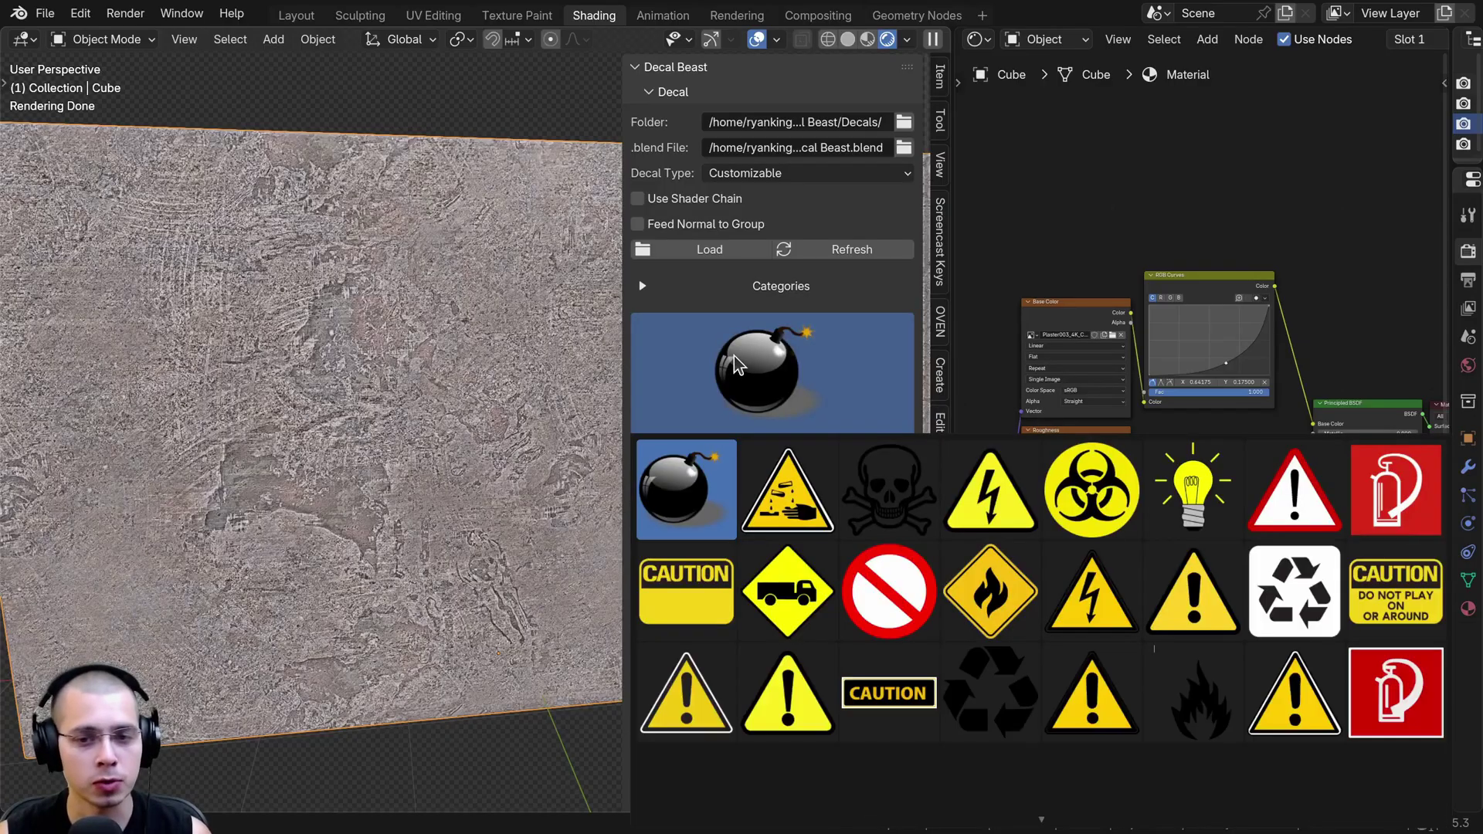
{"action": "left_click", "coordinate": [768, 373]}
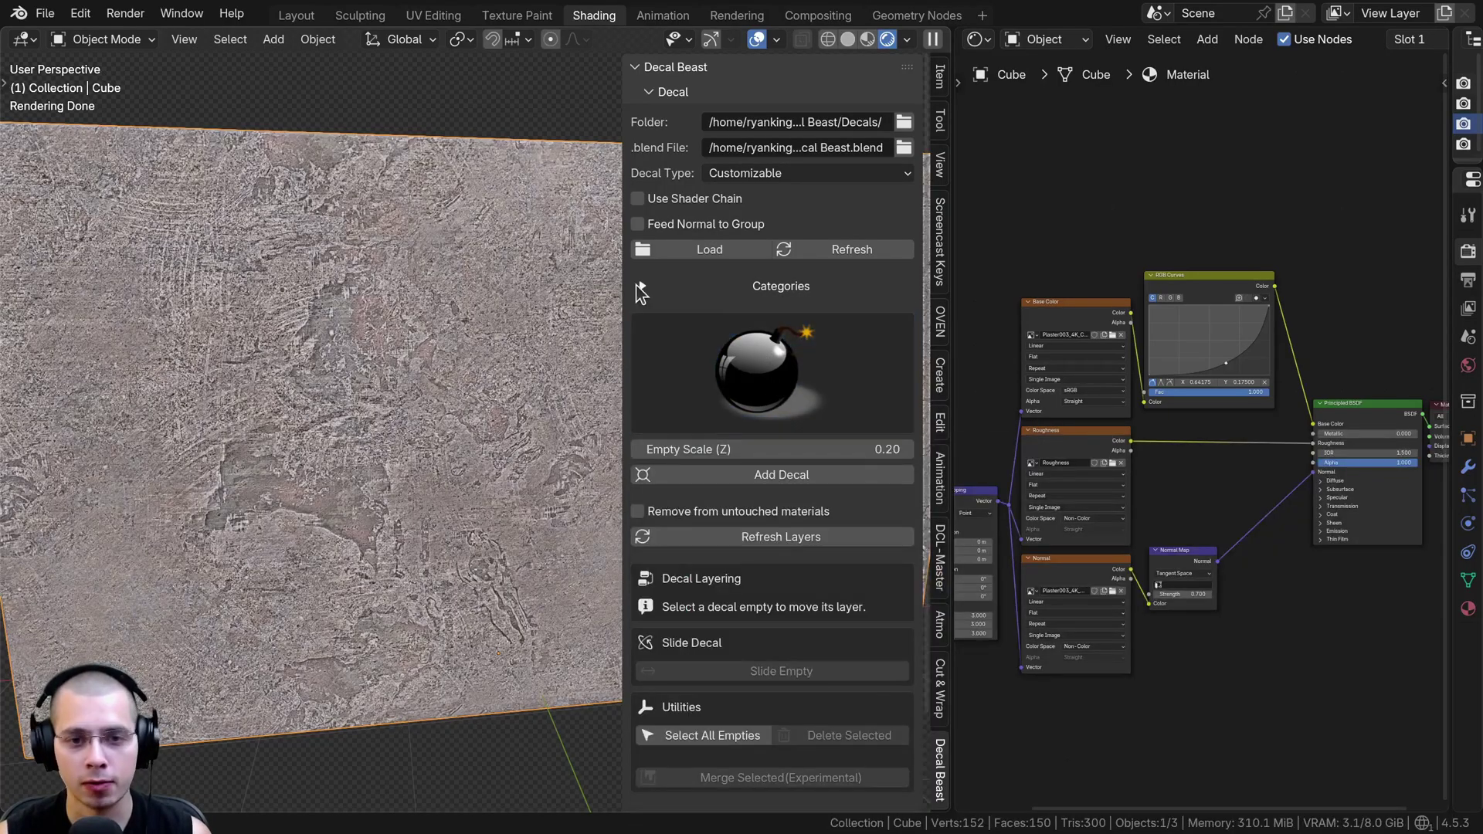
Return to the Explode category and choose the orange explosion decal
{"action": "left_click", "coordinate": [777, 332]}
{"action": "left_click", "coordinate": [978, 443]}
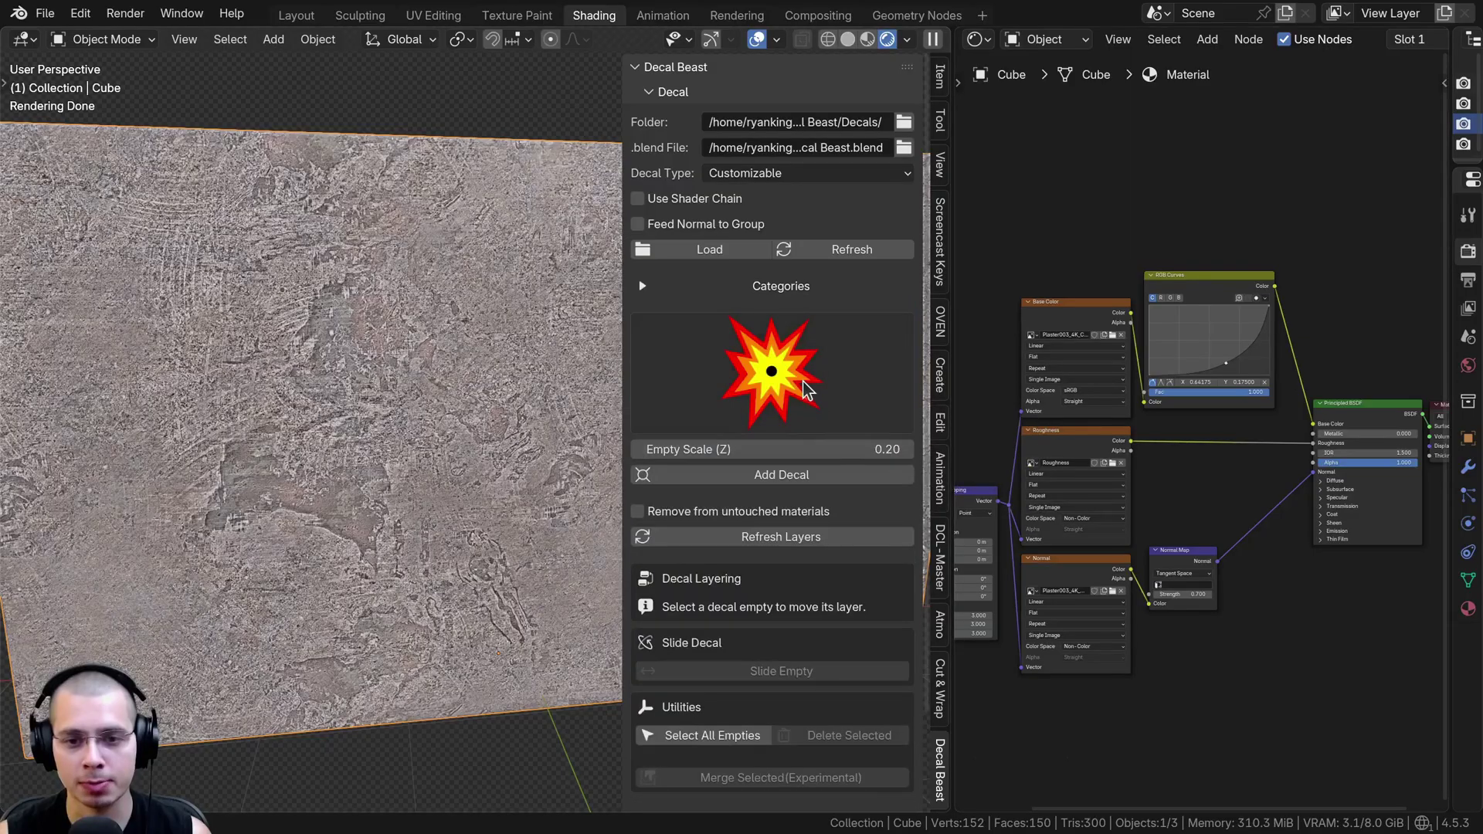
{"action": "left_click", "coordinate": [806, 390]}
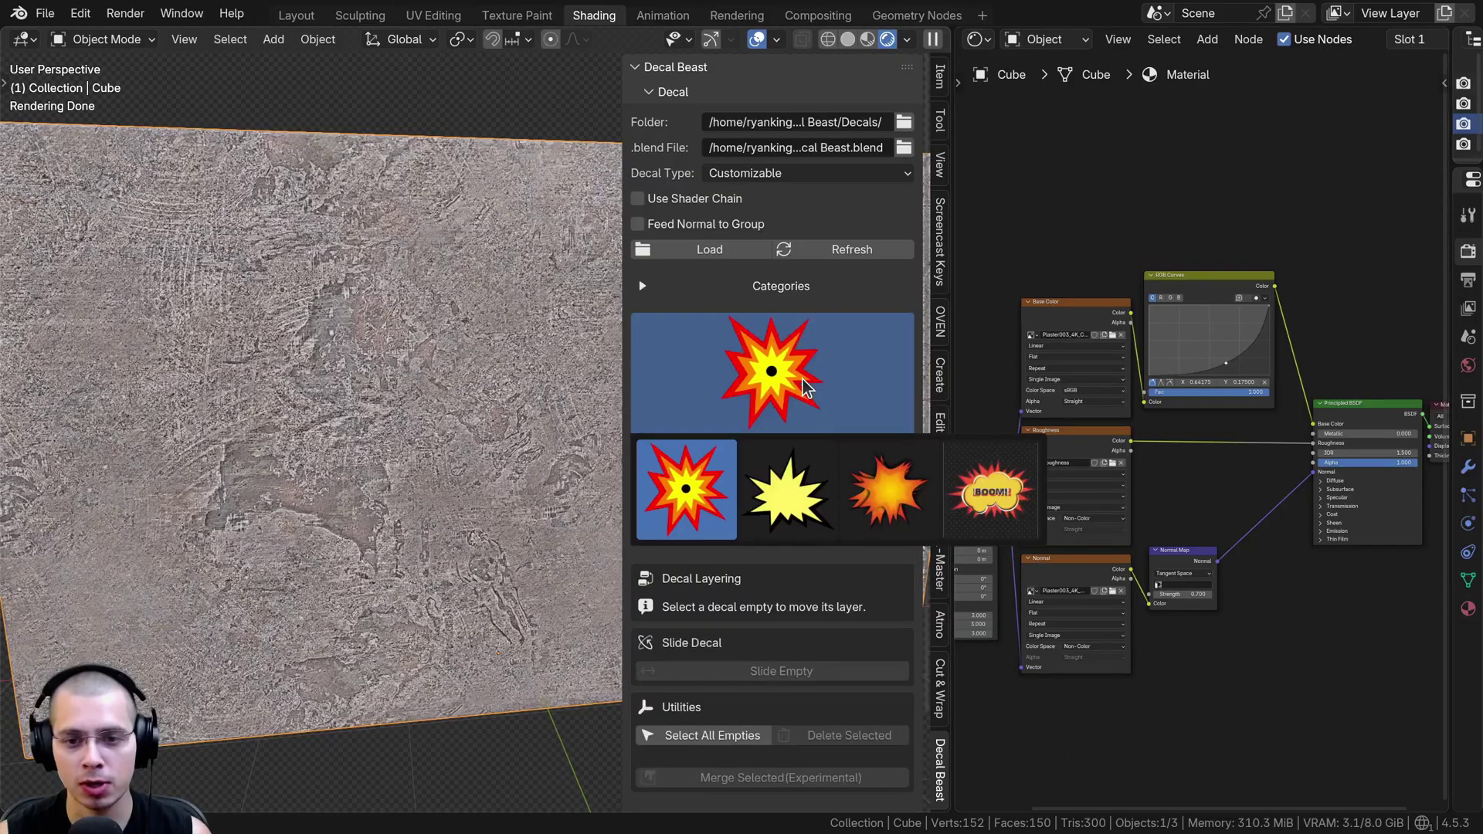
{"action": "left_click", "coordinate": [874, 497]}
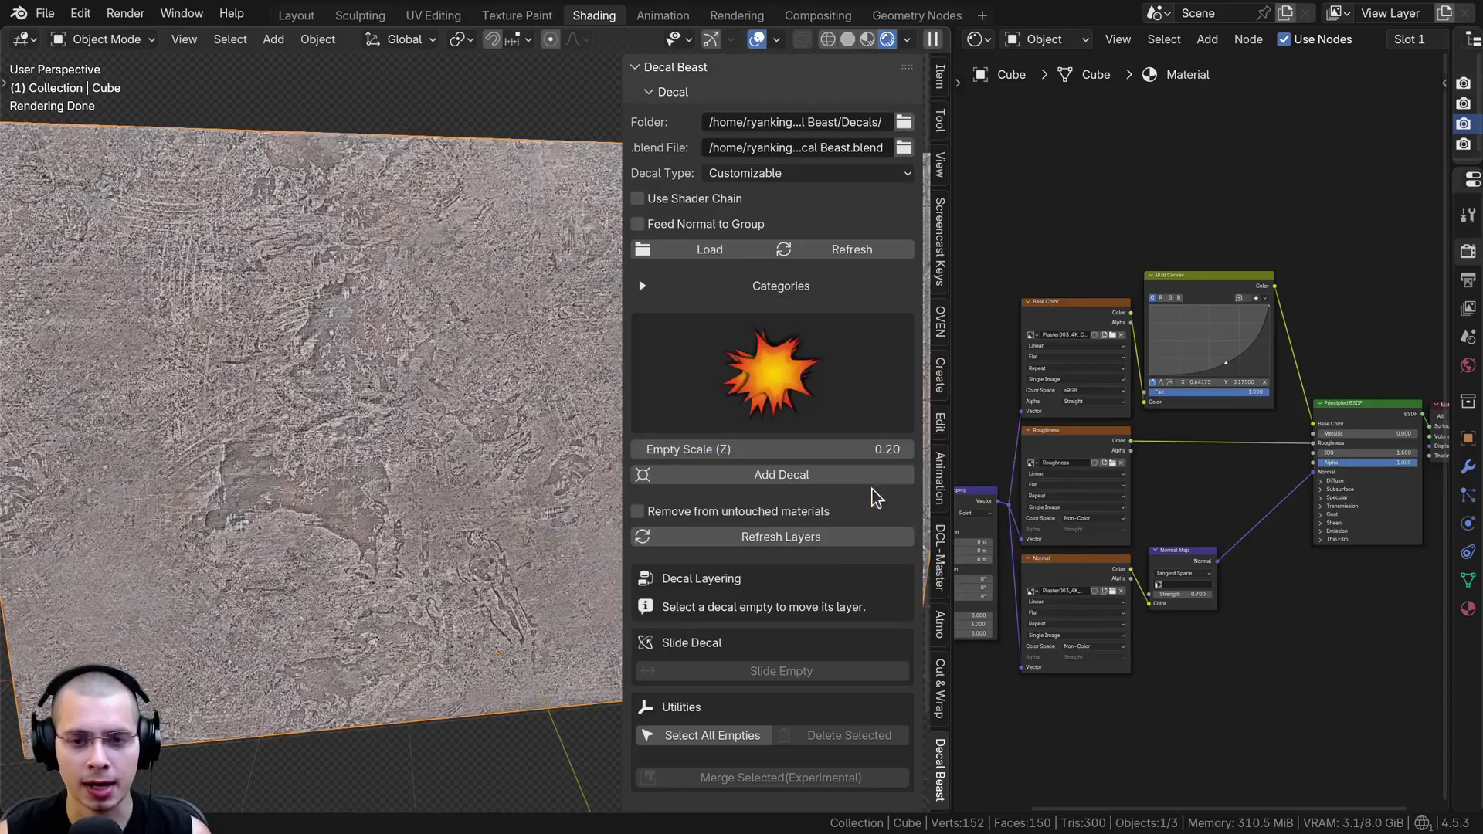
Add the orange explosion decal to the front of the plaster wall, rotated and scaled down
{"action": "left_click", "coordinate": [775, 476]}
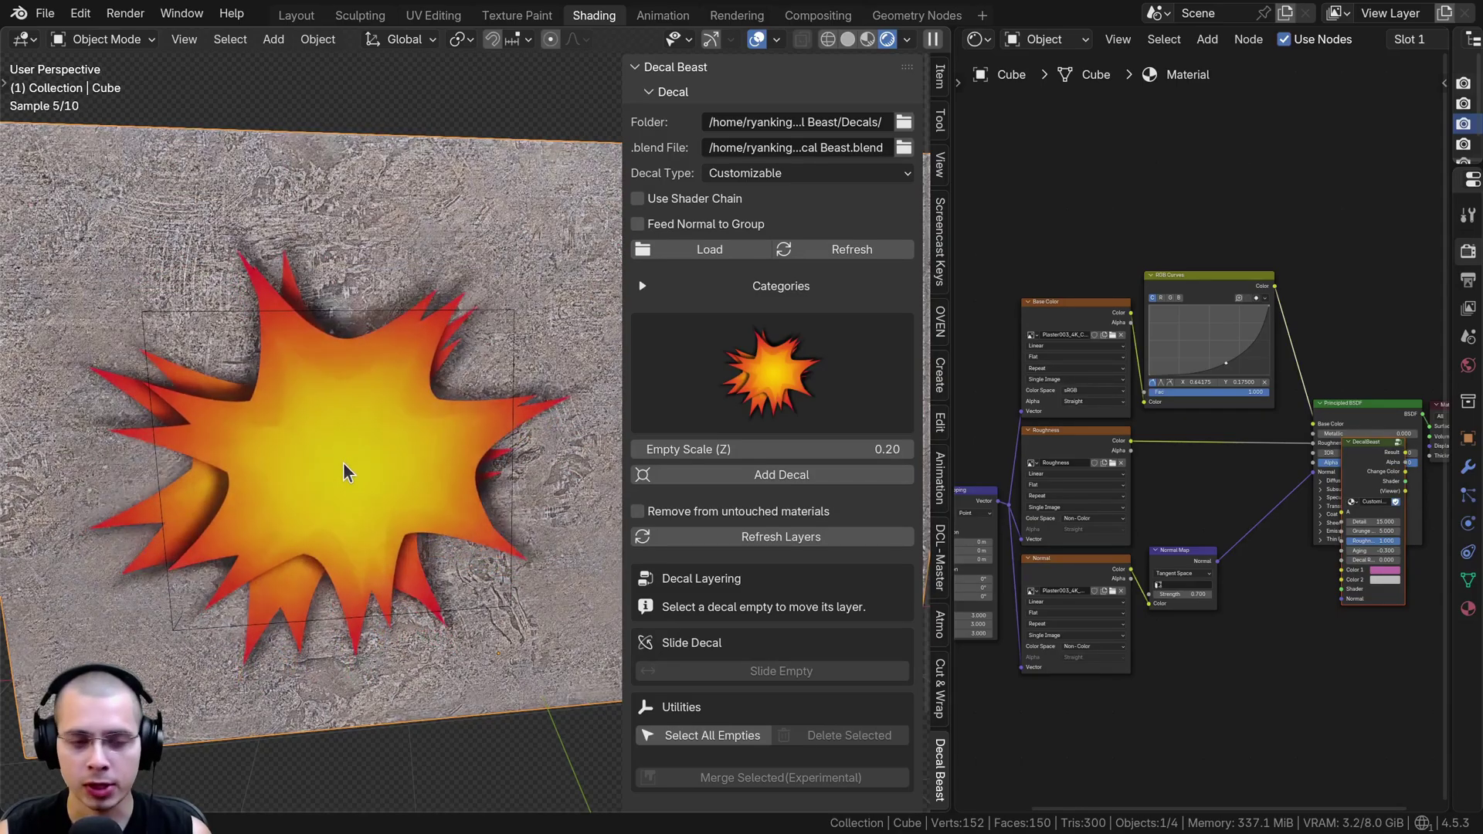
{"action": "key", "text": "r"}
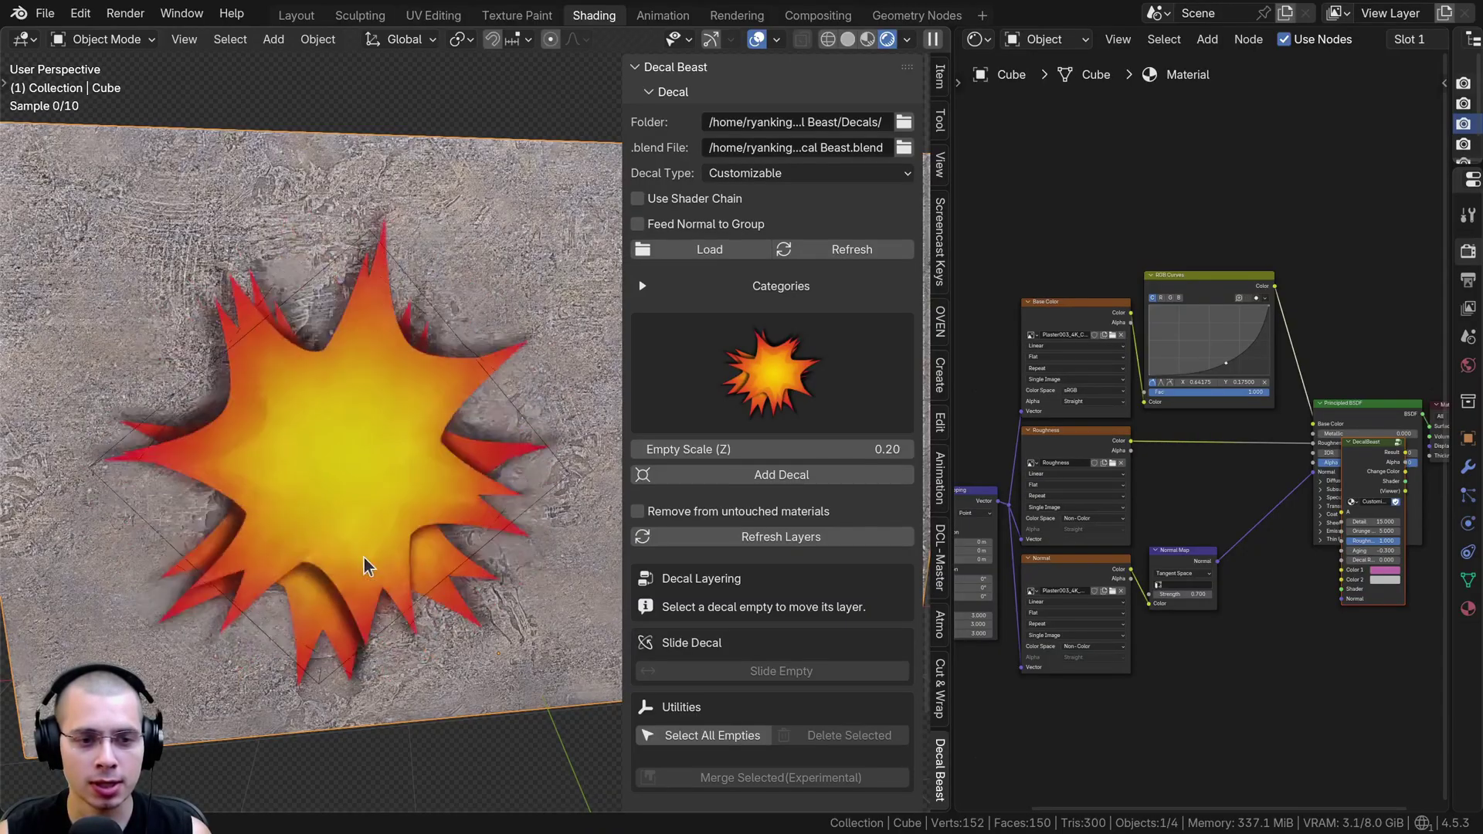
{"action": "scroll", "coordinate": [380, 555], "scroll_direction": "down", "scroll_amount": 7}
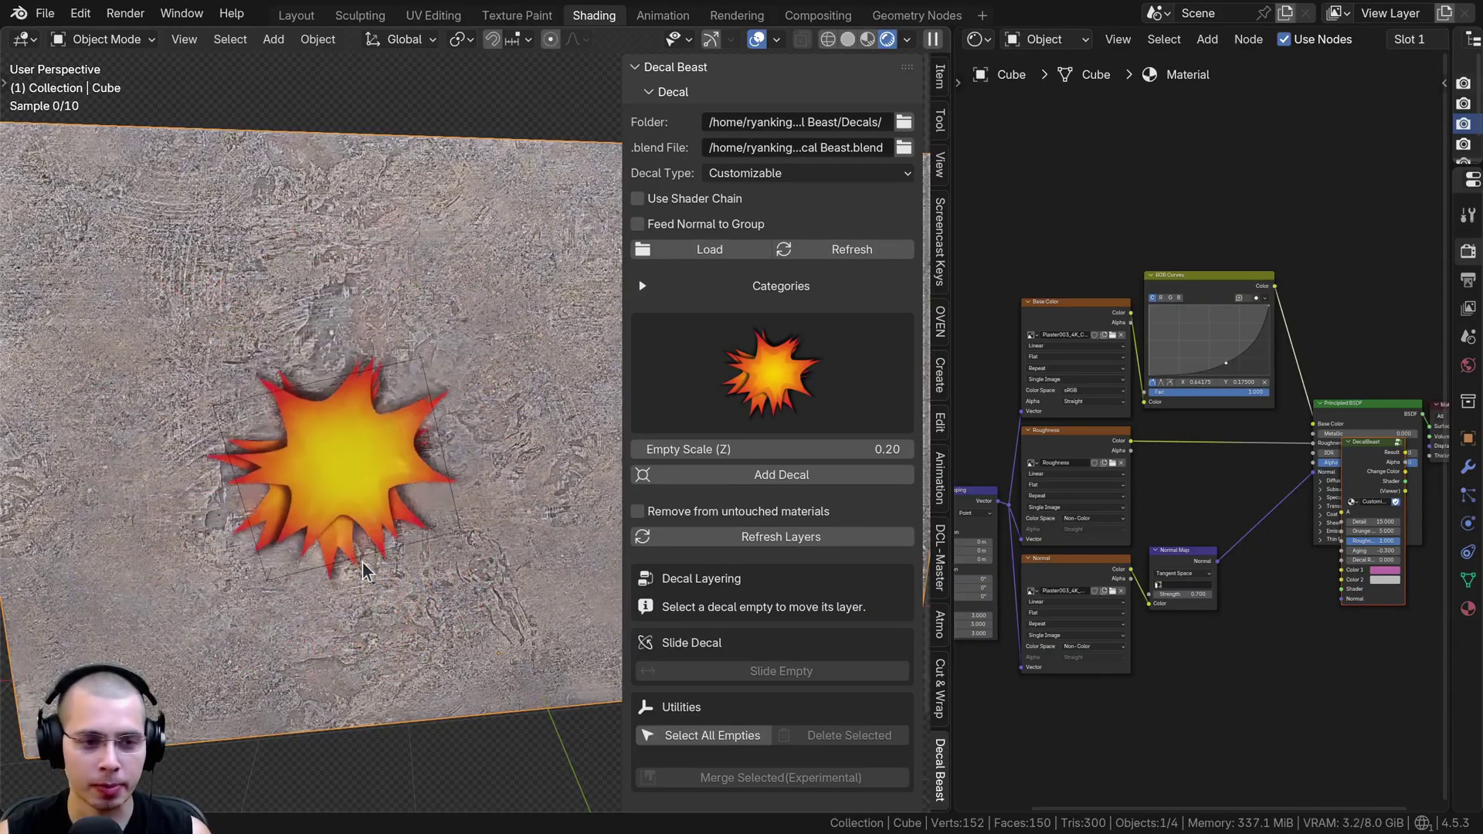
{"action": "scroll", "coordinate": [366, 567], "scroll_direction": "up", "scroll_amount": 8}
{"action": "scroll", "coordinate": [370, 565], "scroll_direction": "down", "scroll_amount": 8}
{"action": "key", "text": "r"}
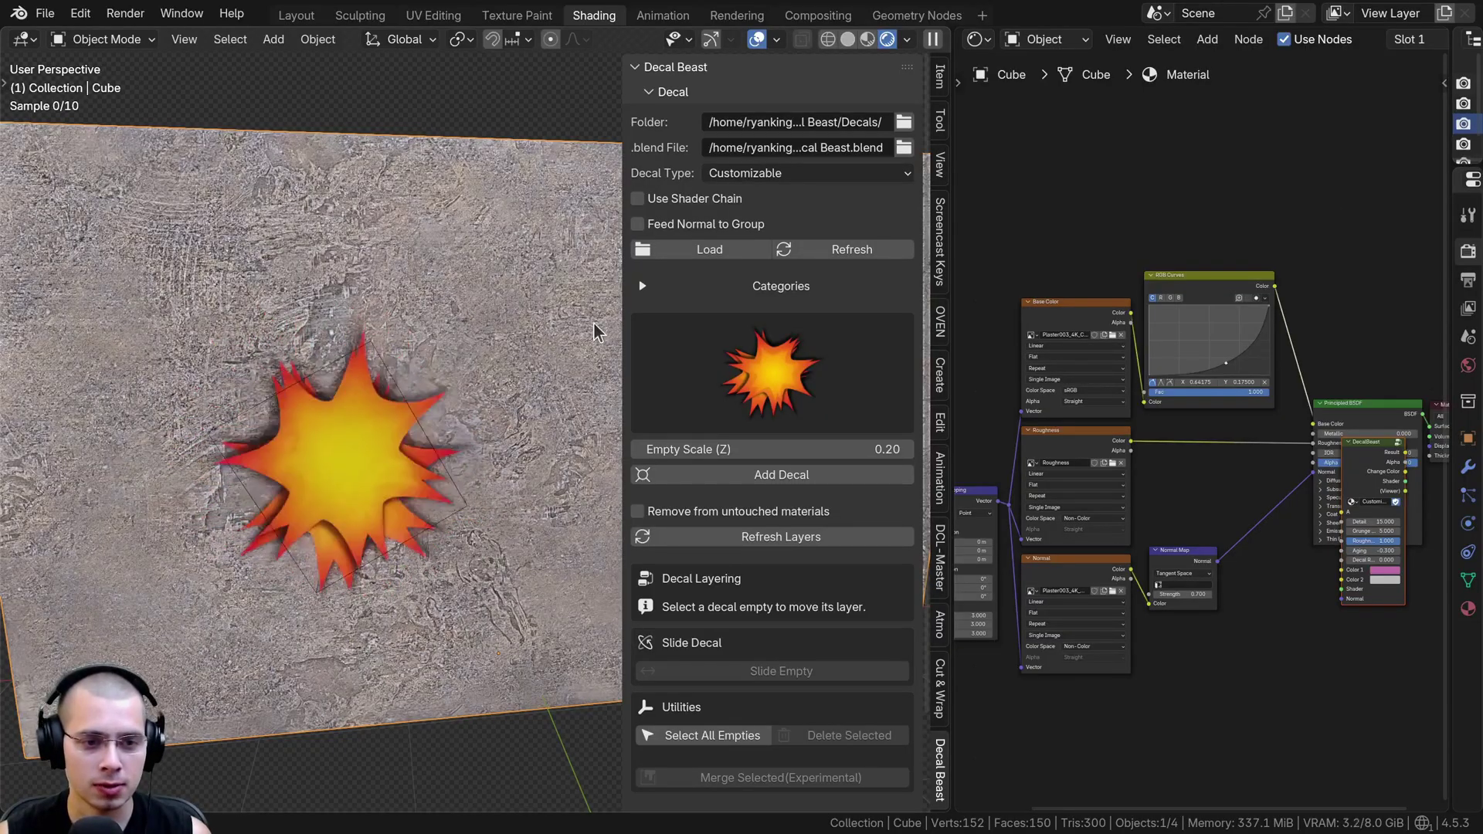
{"action": "left_click", "coordinate": [439, 421]}
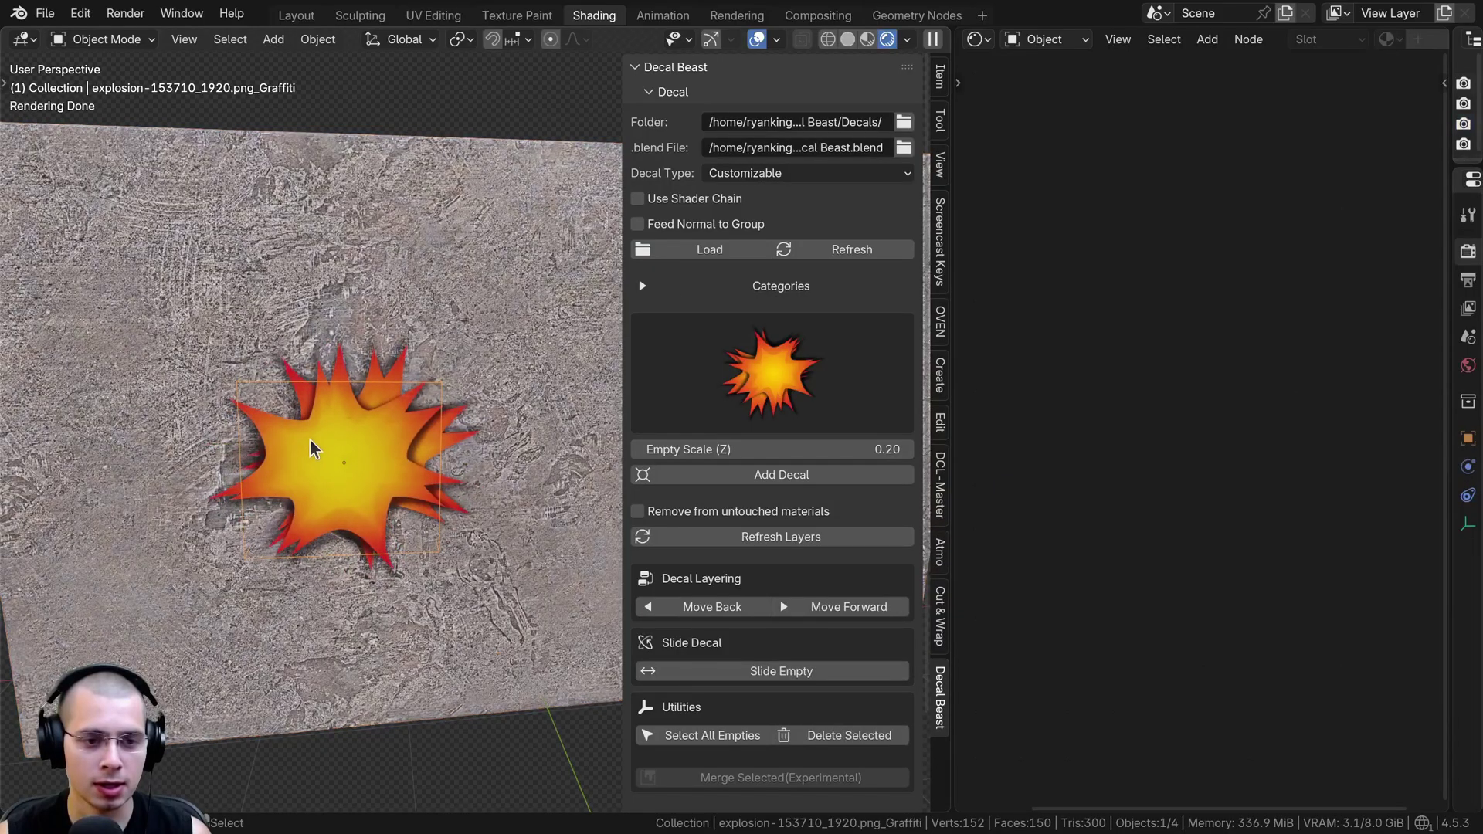
Reposition the explosion decal on the wall by moving it along the global Z and X axes
{"action": "scroll", "coordinate": [339, 448], "scroll_direction": "down", "scroll_amount": 3}
{"action": "middle_click_drag", "start_coordinate": [358, 450], "coordinate": [381, 513]}
{"action": "left_click", "coordinate": [412, 344]}
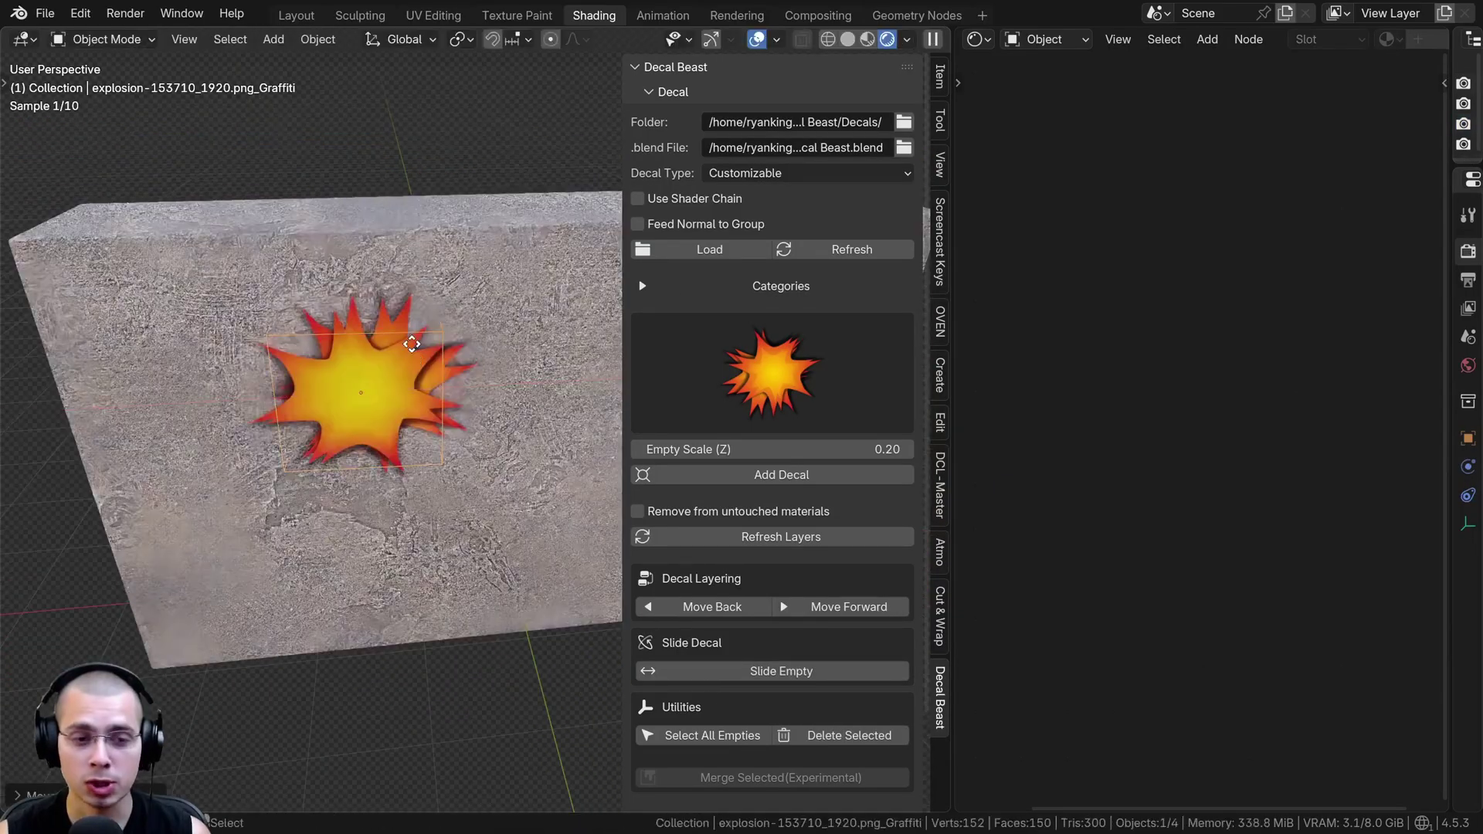
{"action": "key", "text": "g"}
{"action": "key", "text": "z"}
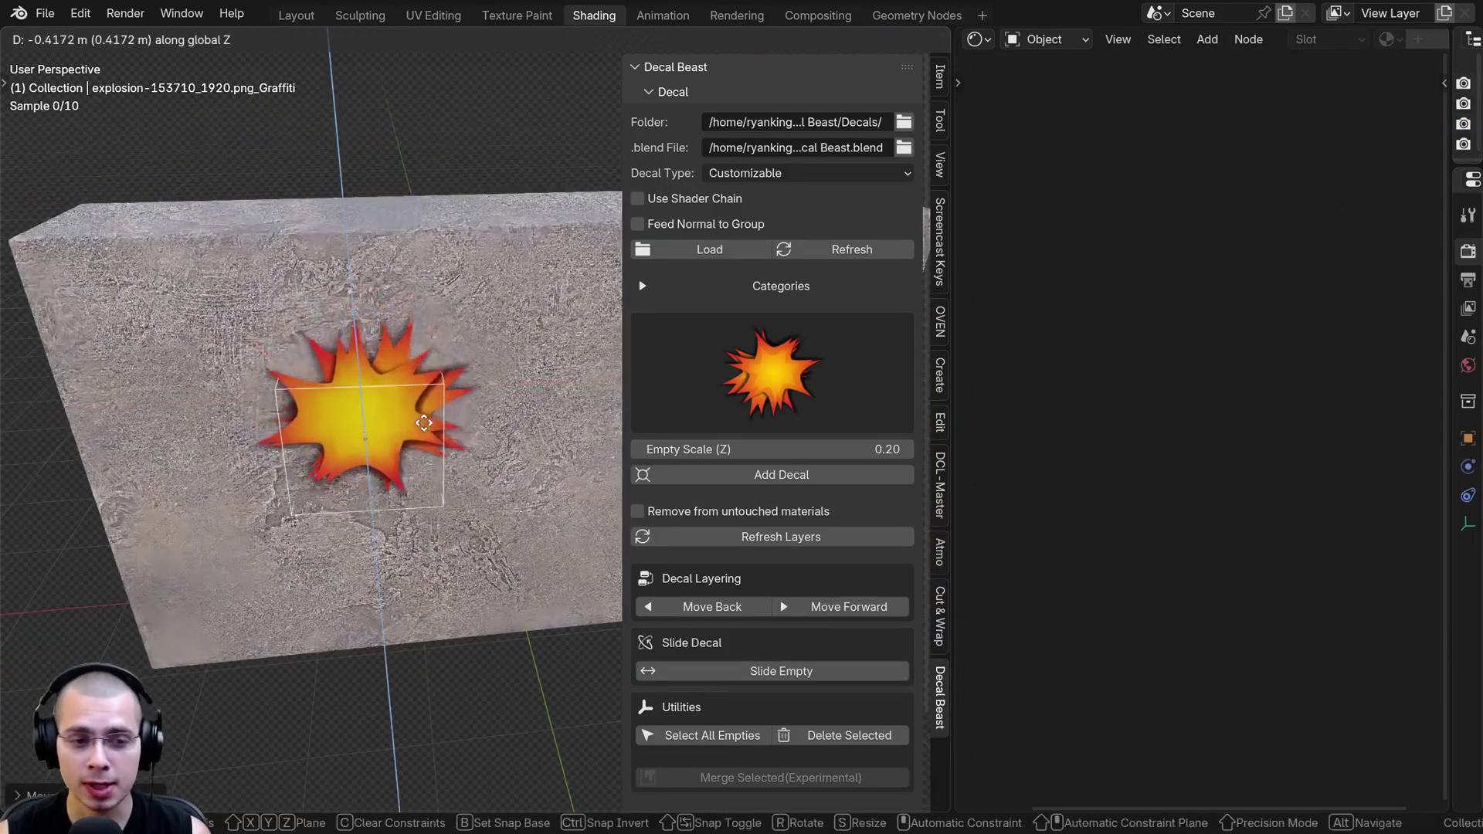
{"action": "left_click", "coordinate": [433, 430]}
{"action": "key", "text": "g"}
{"action": "key", "text": "x"}
{"action": "left_click", "coordinate": [479, 423]}
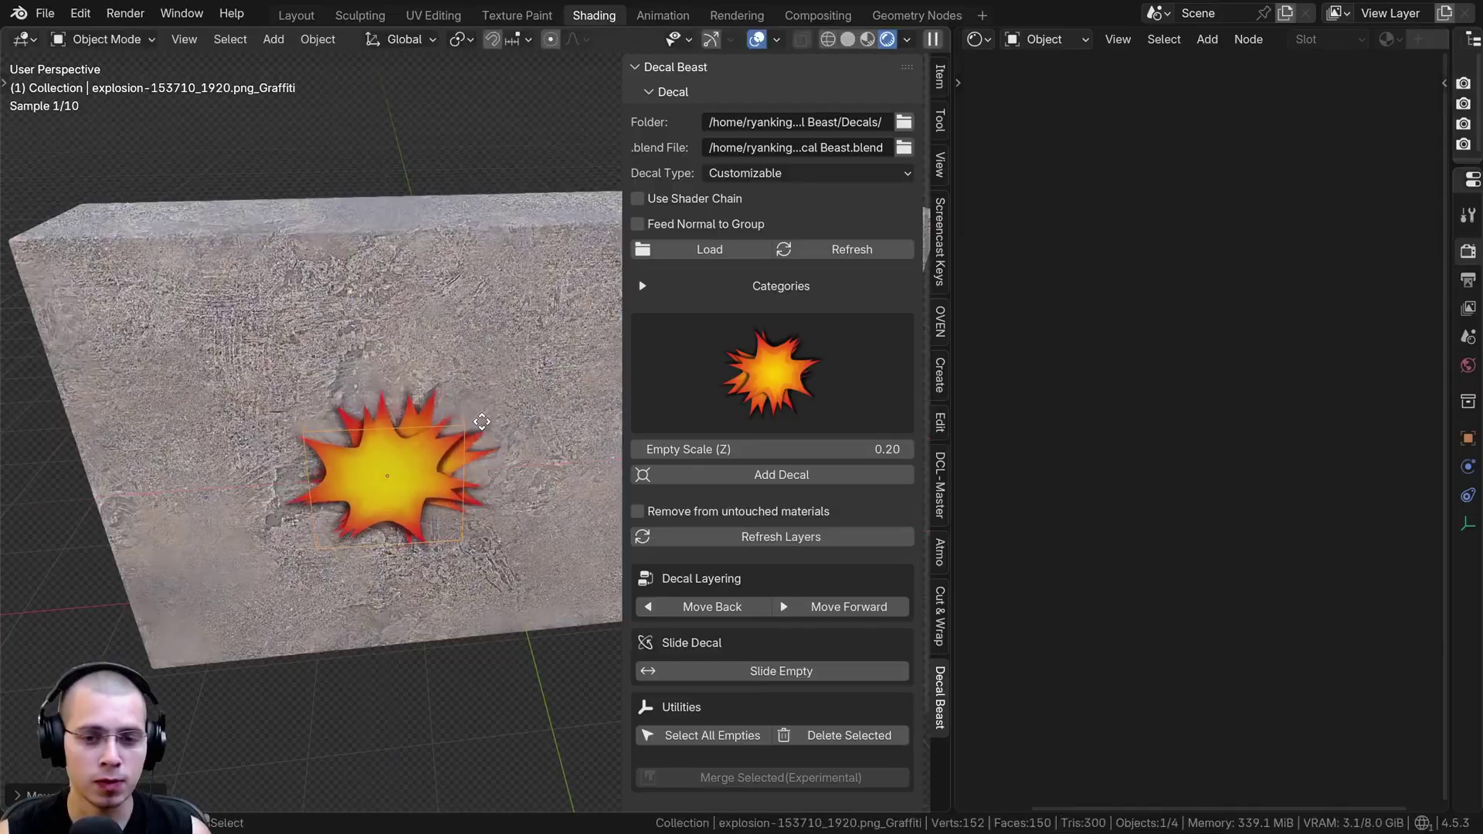
{"action": "key", "text": "g"}
{"action": "key", "text": "z"}
{"action": "left_click", "coordinate": [478, 374]}
Slide the explosion decal's empty over the wall surface to the wall's left edge
{"action": "middle_click_drag", "start_coordinate": [478, 374], "coordinate": [427, 562]}
{"action": "left_click", "coordinate": [740, 669]}
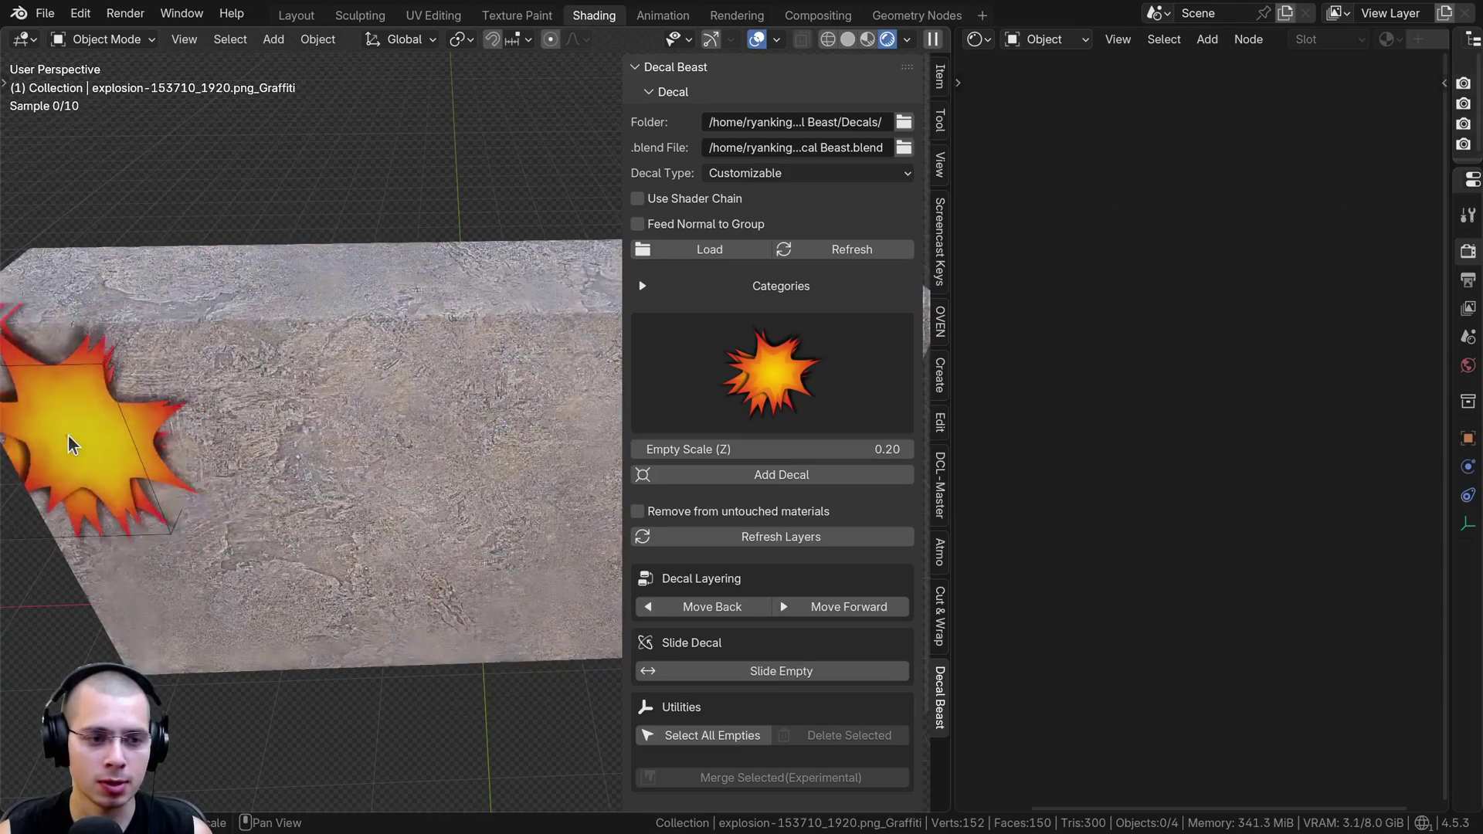
{"action": "left_click", "coordinate": [205, 516]}
Select all decal empties in the scene with the Decal Beast utility
{"action": "middle_click_drag", "start_coordinate": [205, 516], "coordinate": [502, 604]}
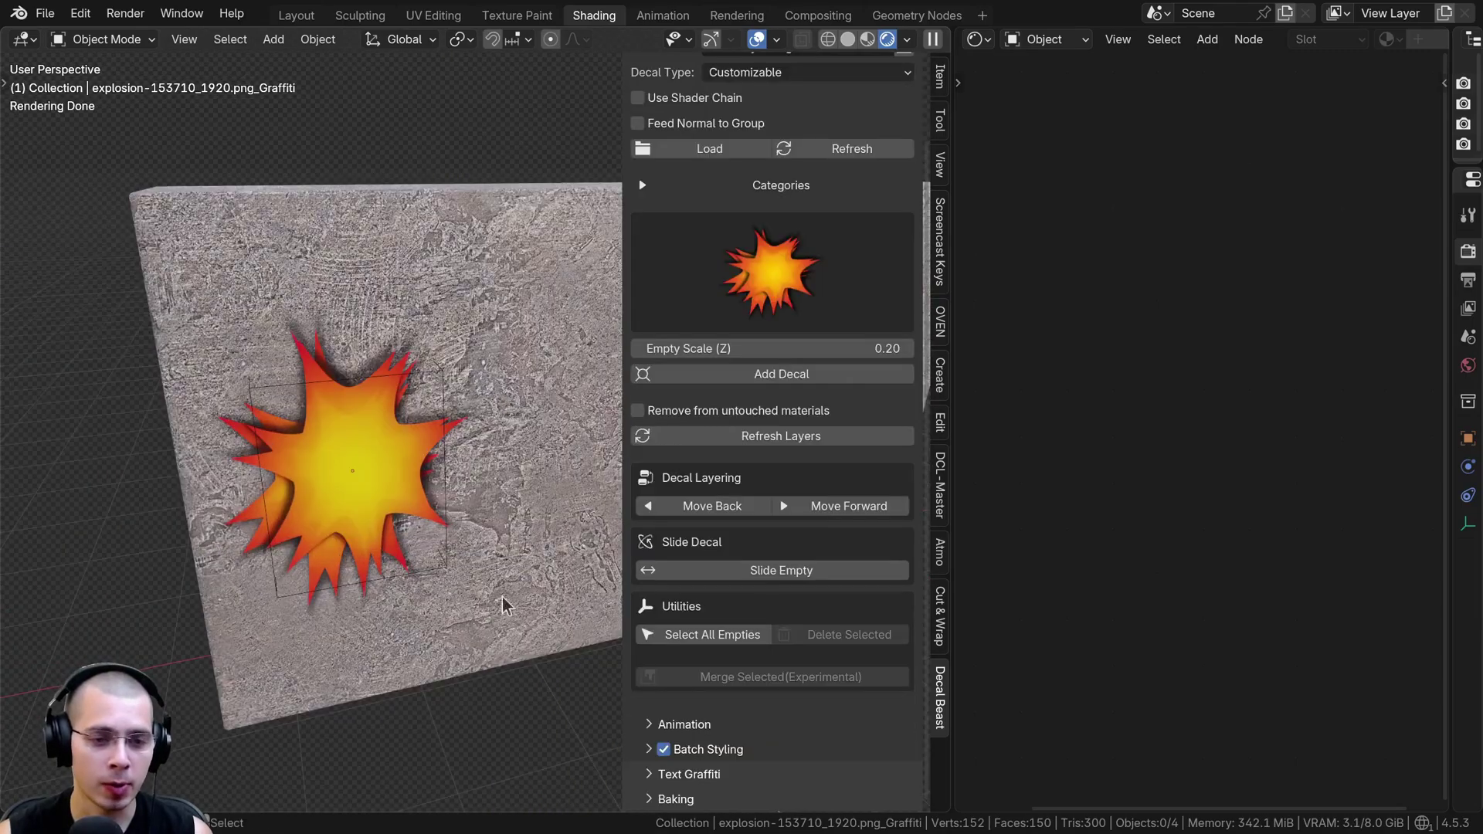
{"action": "left_click", "coordinate": [684, 641]}
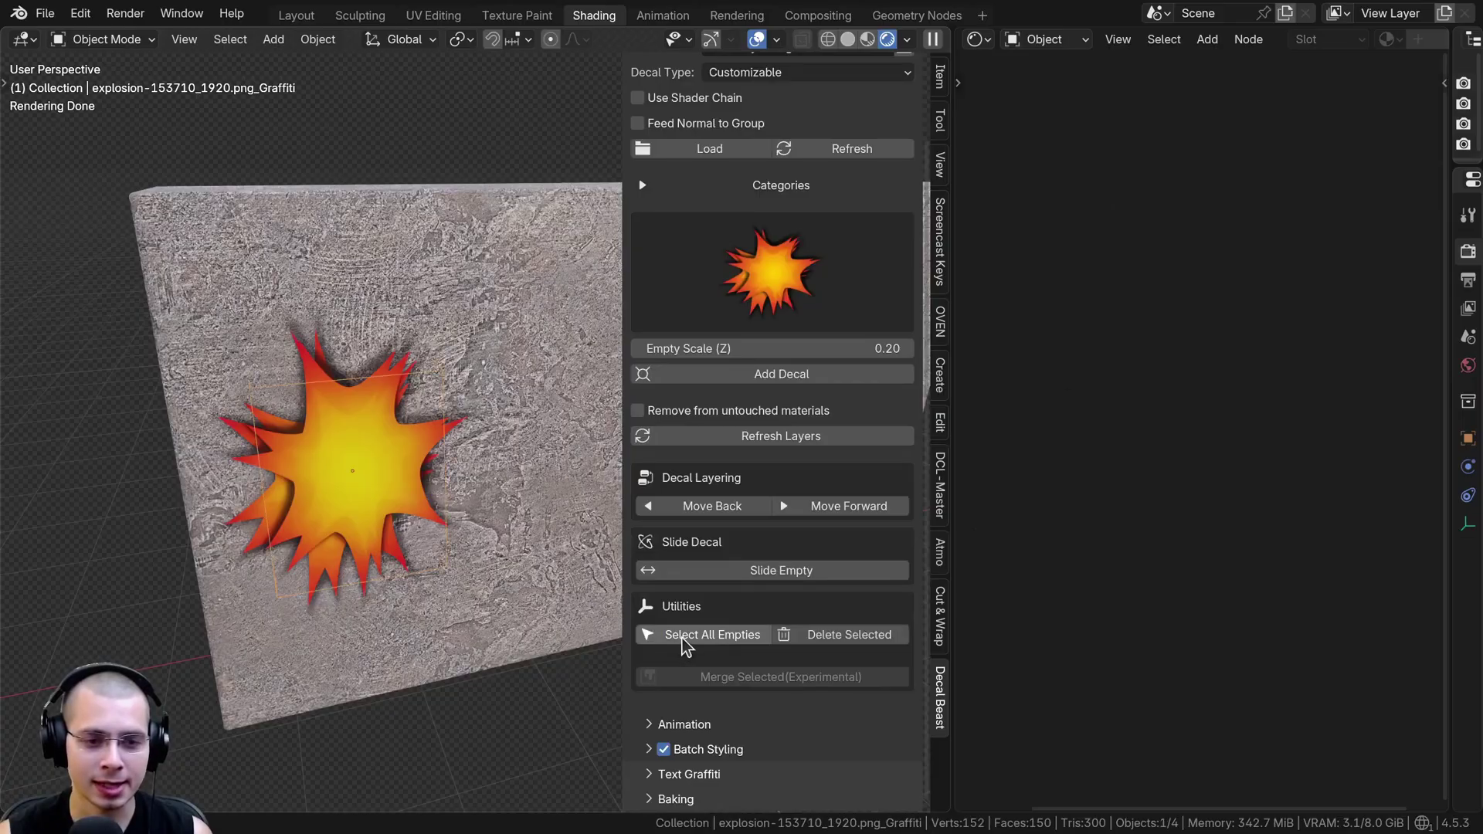
Delete the selected explosion decal and place a new, scaled-down orange explosion decal on the wall's top face
{"action": "left_click", "coordinate": [885, 646]}
{"action": "scroll", "coordinate": [885, 563], "scroll_direction": "up", "scroll_amount": 3}
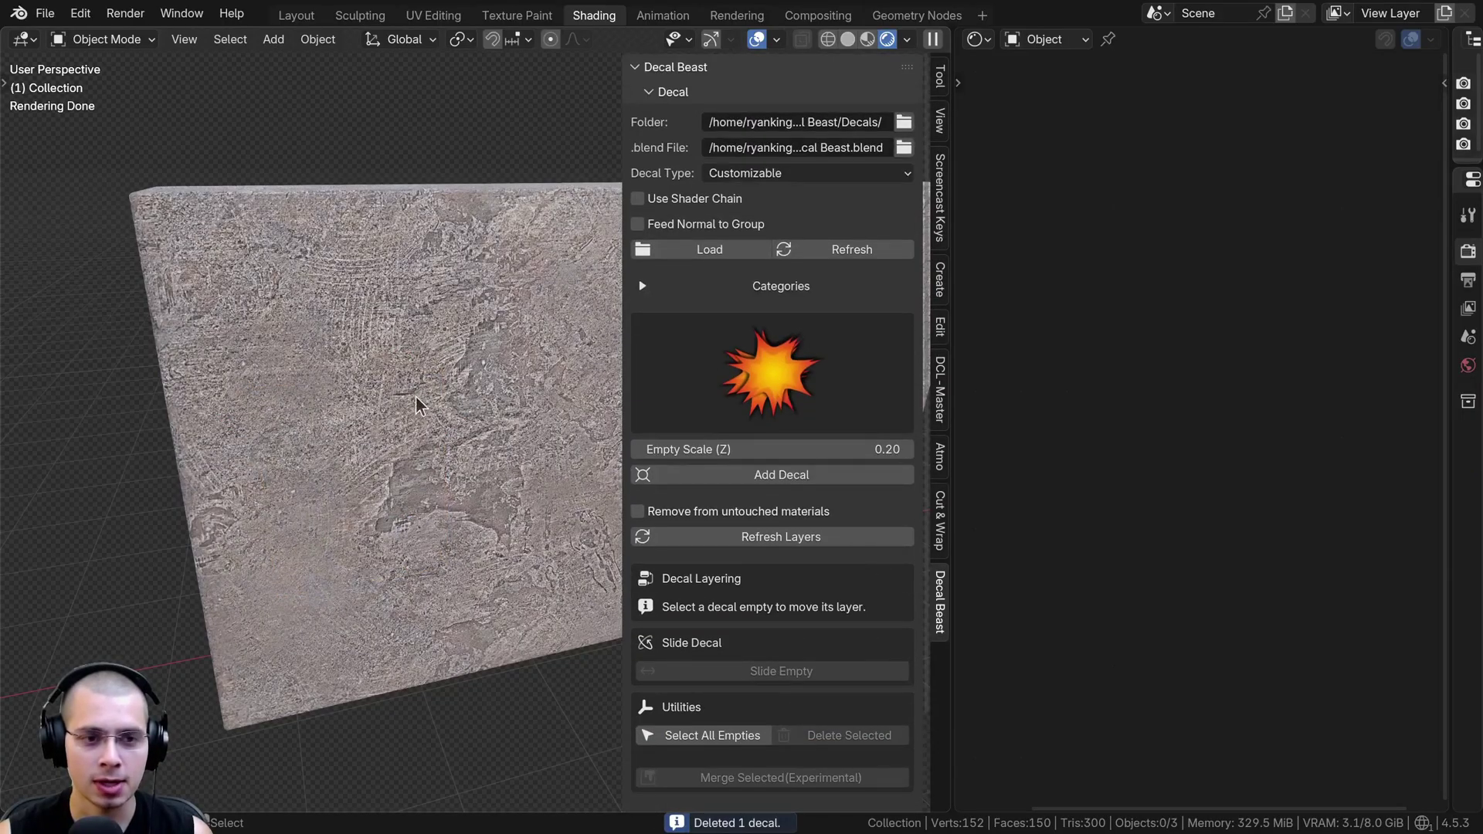
{"action": "middle_click_drag", "start_coordinate": [416, 405], "coordinate": [682, 395]}
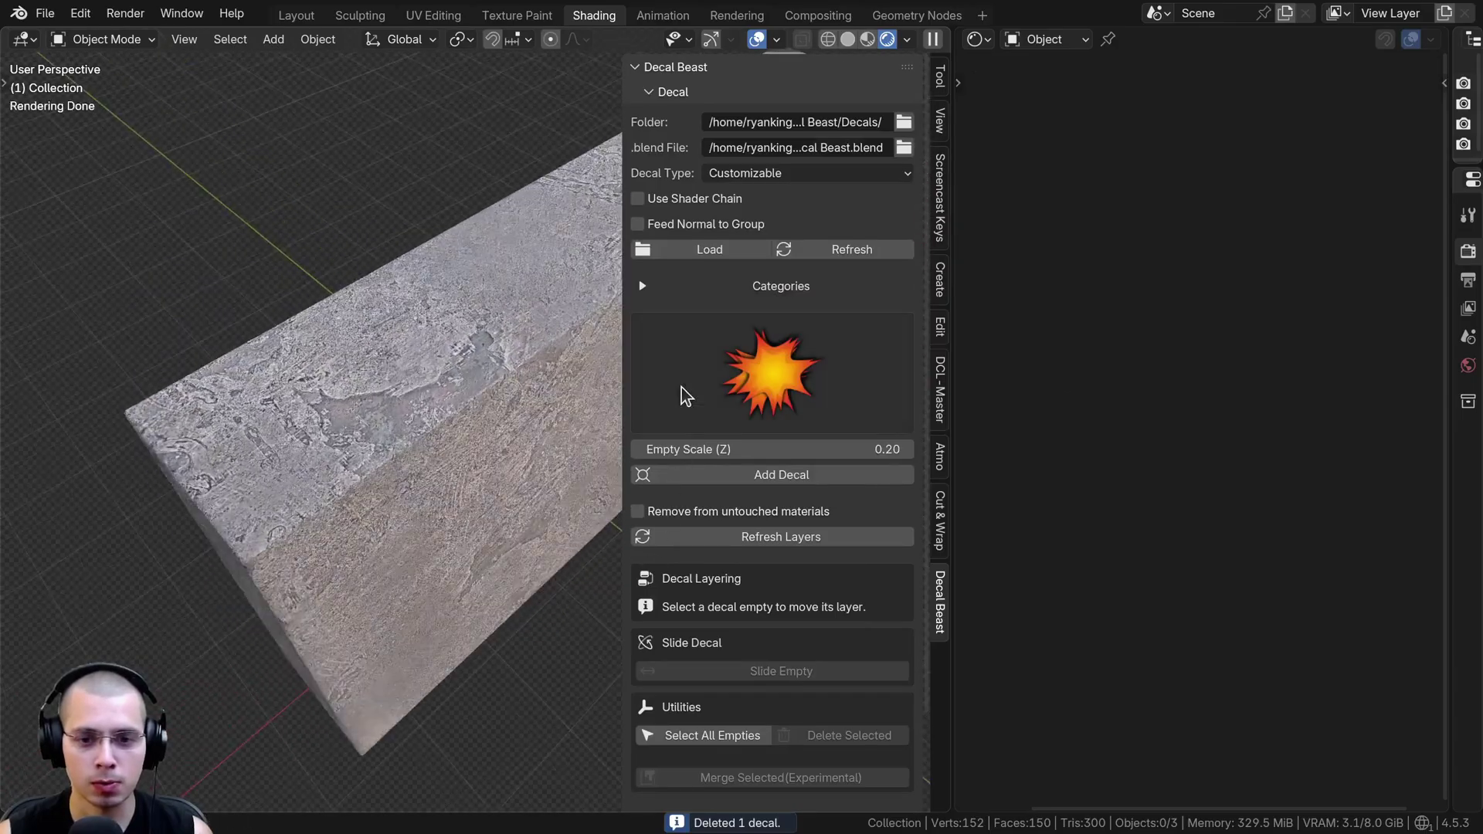
{"action": "left_click", "coordinate": [748, 473]}
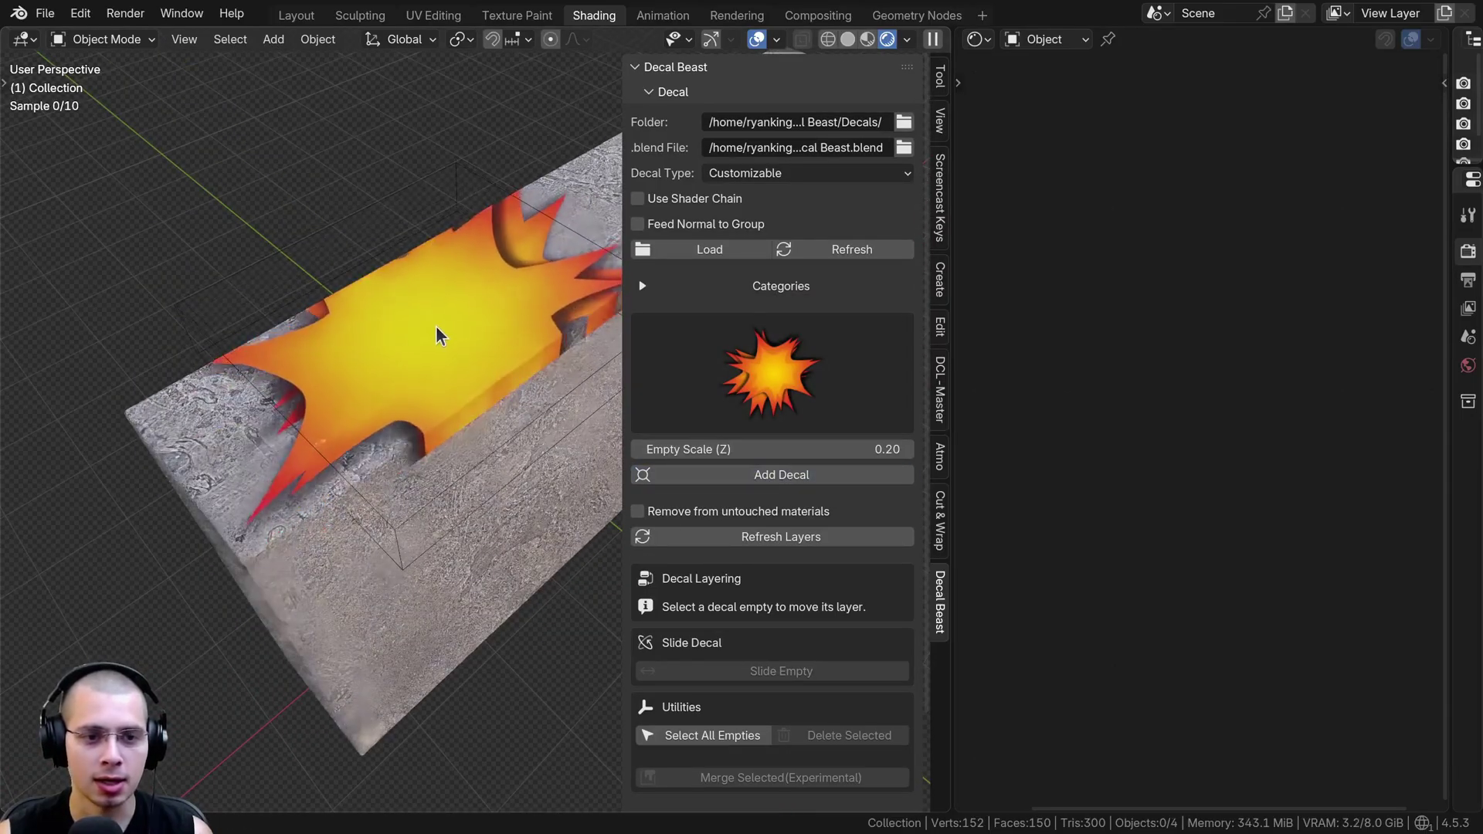
{"action": "scroll", "coordinate": [438, 328], "scroll_direction": "down", "scroll_amount": 10}
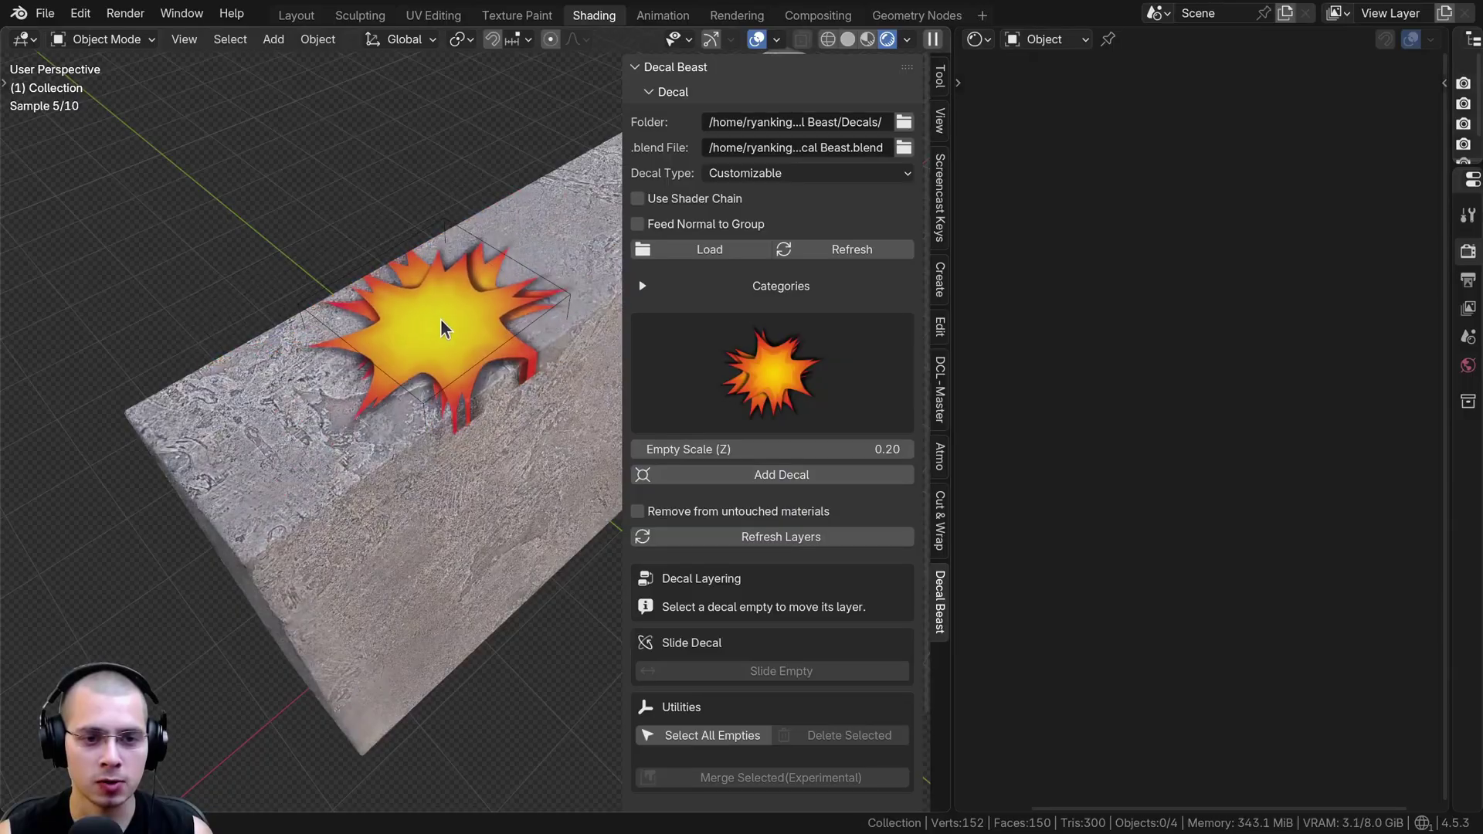
{"action": "left_click", "coordinate": [508, 321]}
{"action": "scroll", "coordinate": [498, 542], "scroll_direction": "down", "scroll_amount": 4}
Add another orange explosion decal to the front face of the wall, rotated
{"action": "middle_click_drag", "start_coordinate": [499, 543], "coordinate": [404, 585]}
{"action": "left_click", "coordinate": [722, 475]}
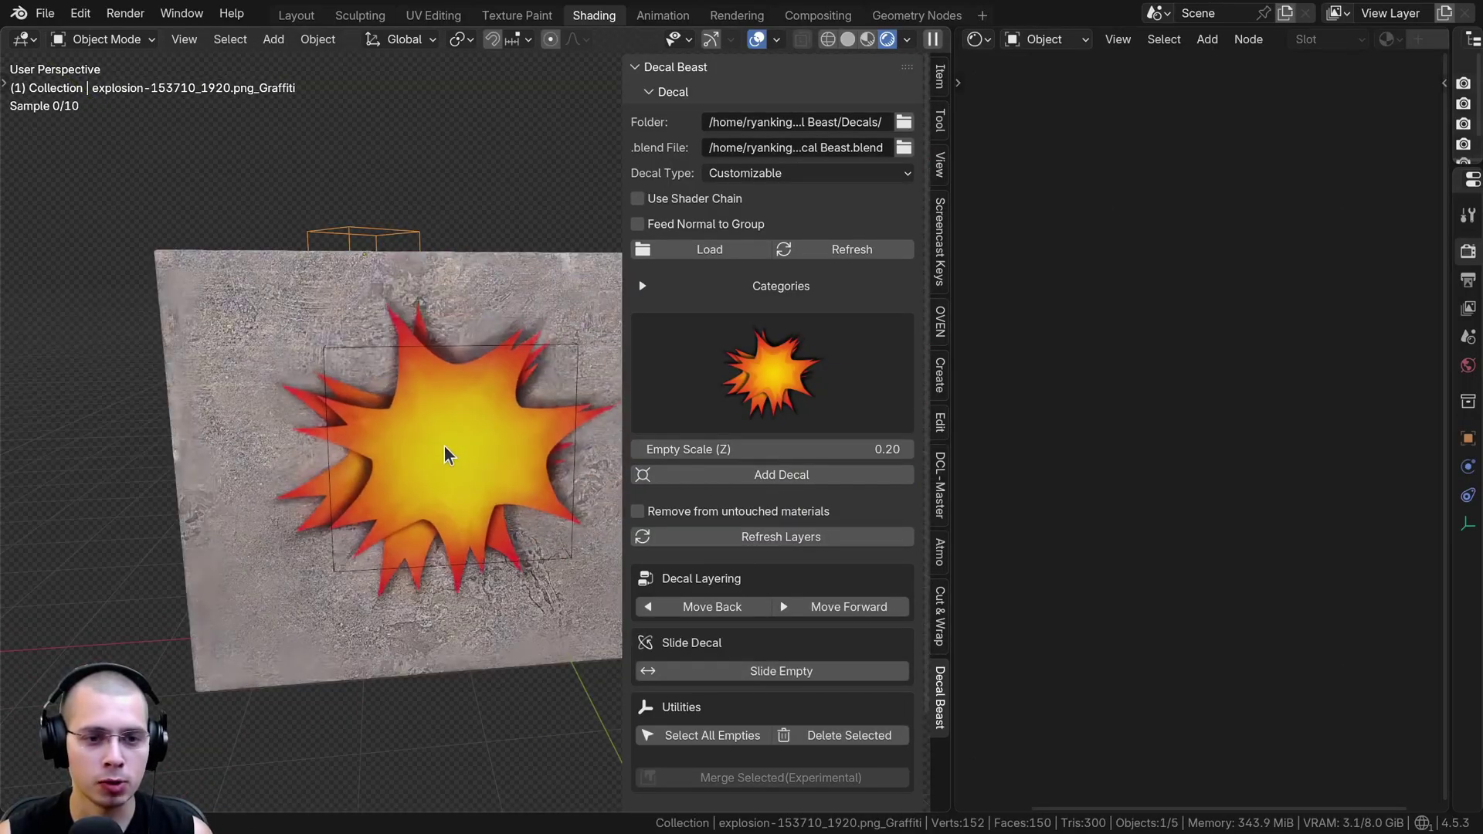
{"action": "scroll", "coordinate": [434, 449], "scroll_direction": "down", "scroll_amount": 2}
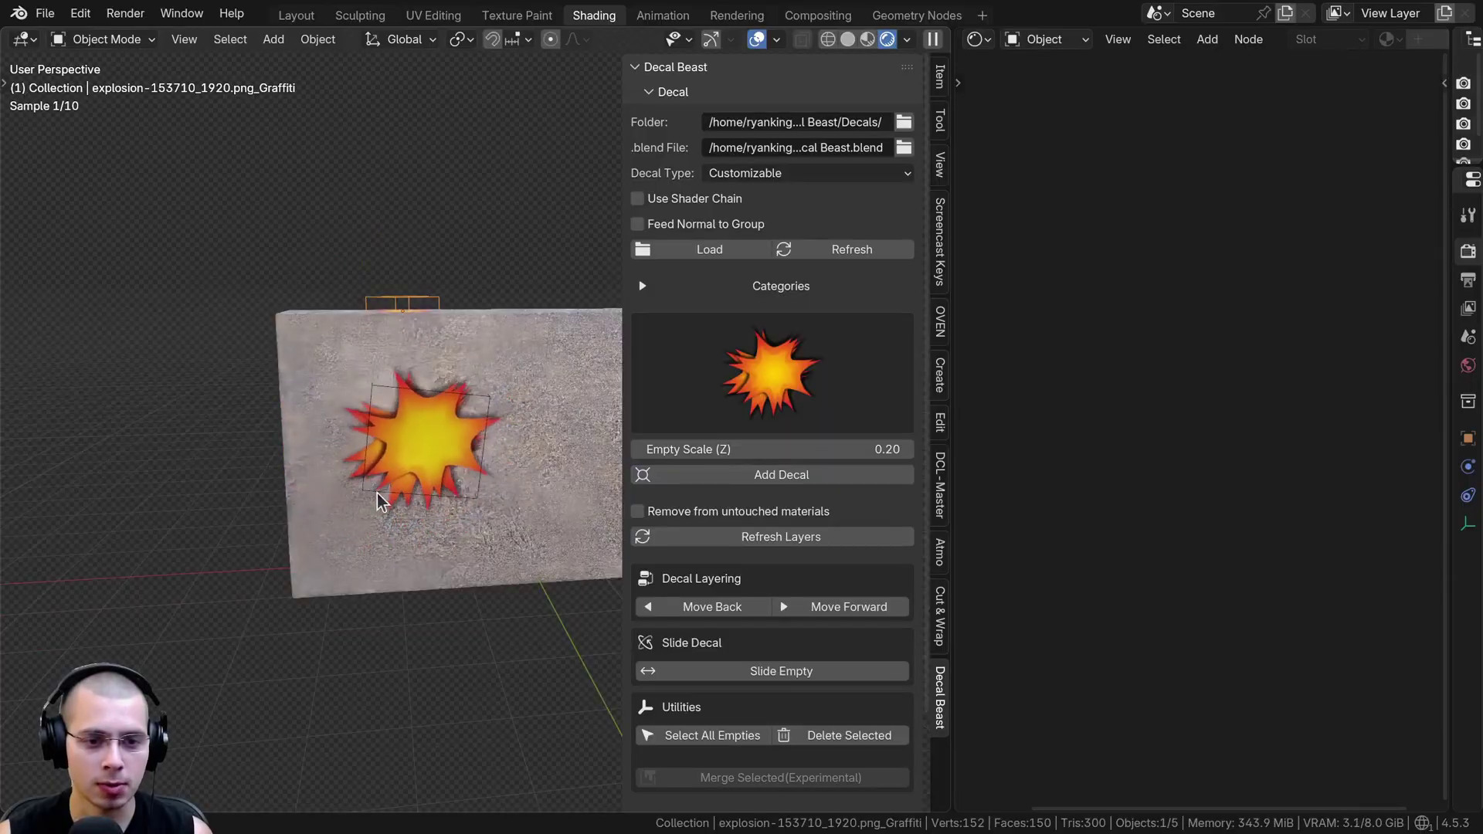
{"action": "scroll", "coordinate": [415, 476], "scroll_direction": "up", "scroll_amount": 3}
Choose the yellow burst decal and place it scaled down on the wall's front, overlapping the orange explosion
{"action": "left_click", "coordinate": [812, 357]}
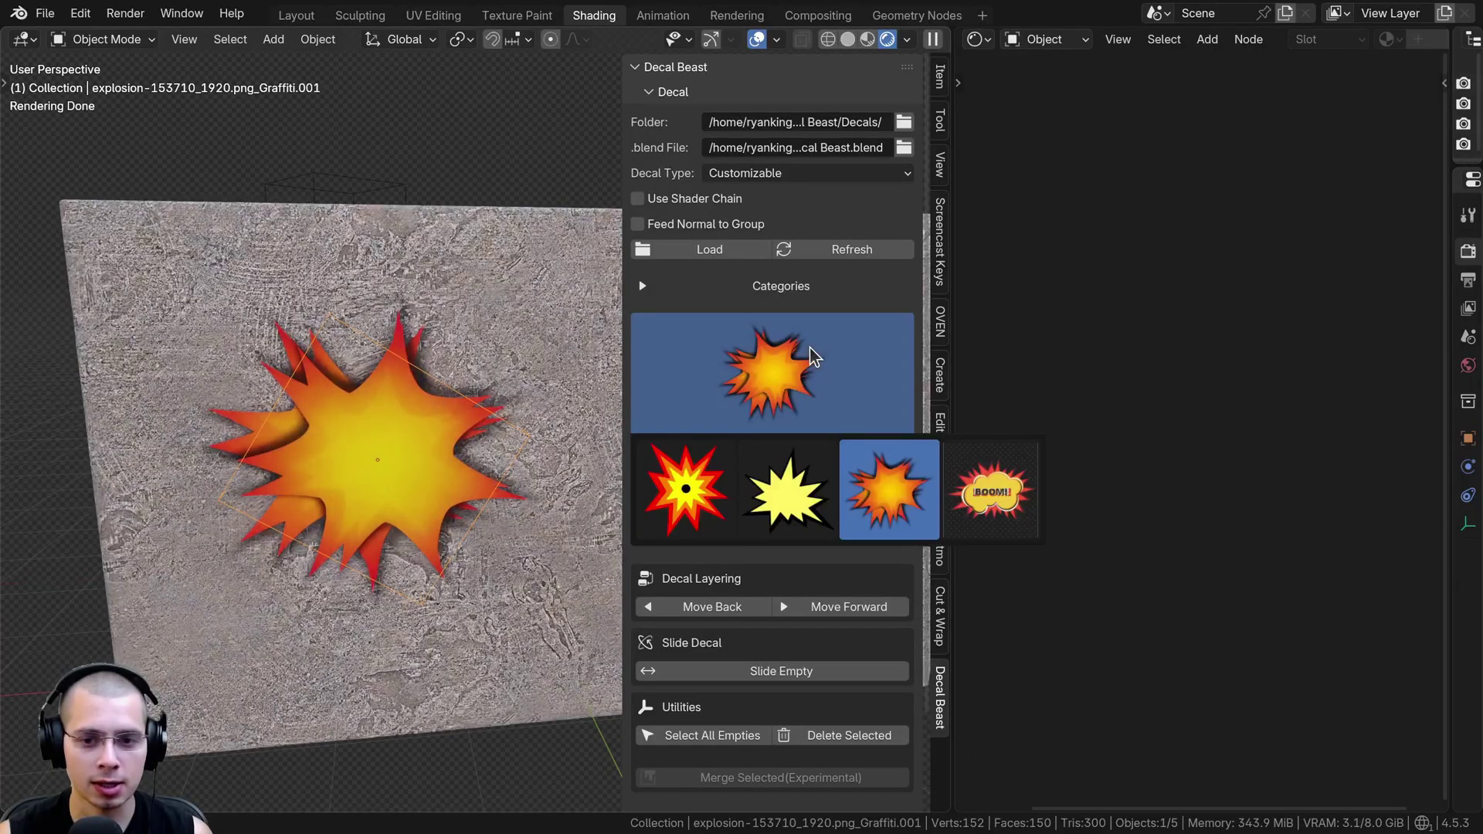
{"action": "left_click", "coordinate": [792, 495]}
{"action": "left_click", "coordinate": [768, 475]}
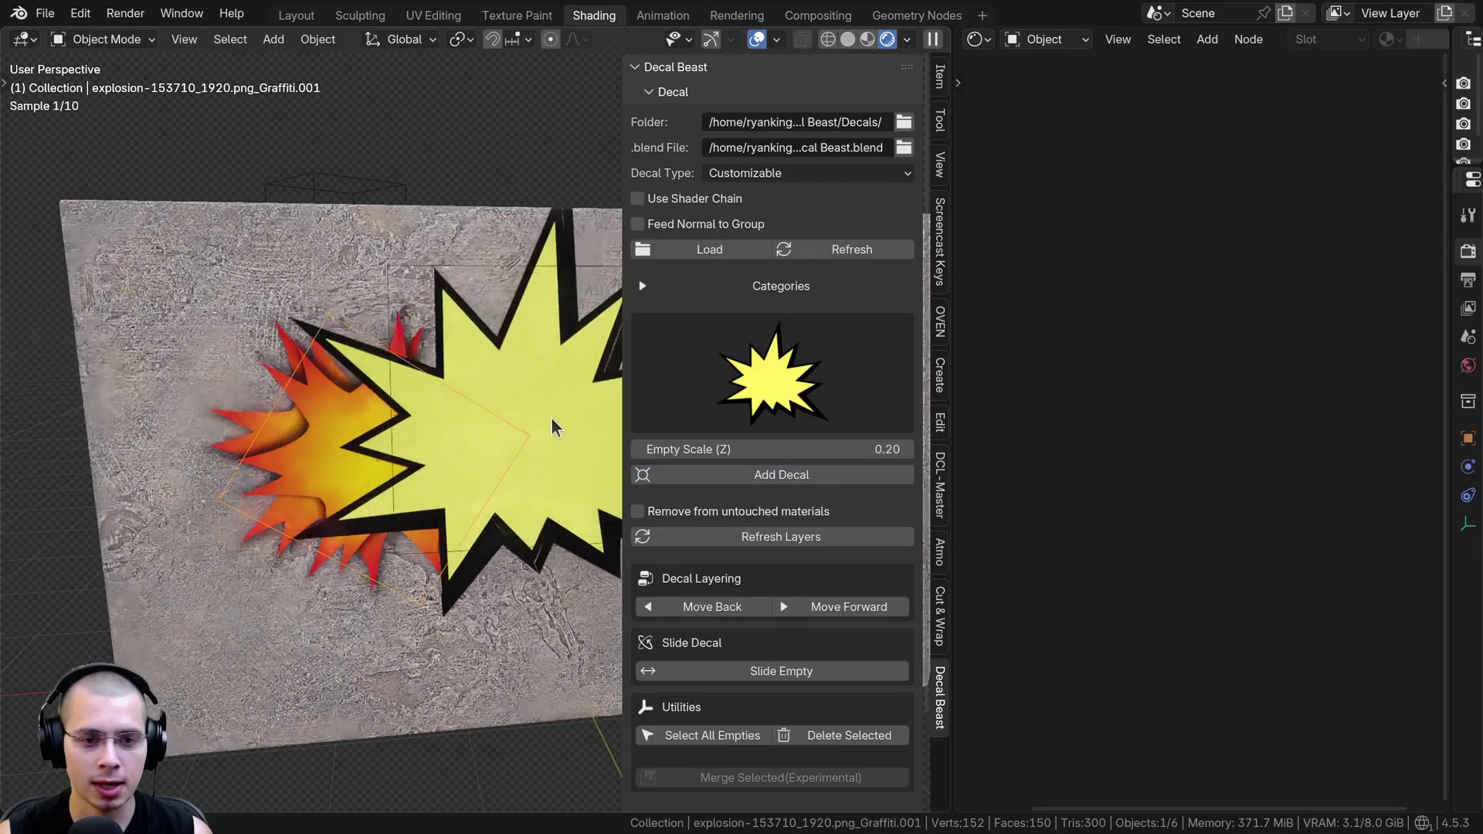
{"action": "scroll", "coordinate": [553, 424], "scroll_direction": "down", "scroll_amount": 3}
{"action": "scroll", "coordinate": [545, 443], "scroll_direction": "up", "scroll_amount": 3}
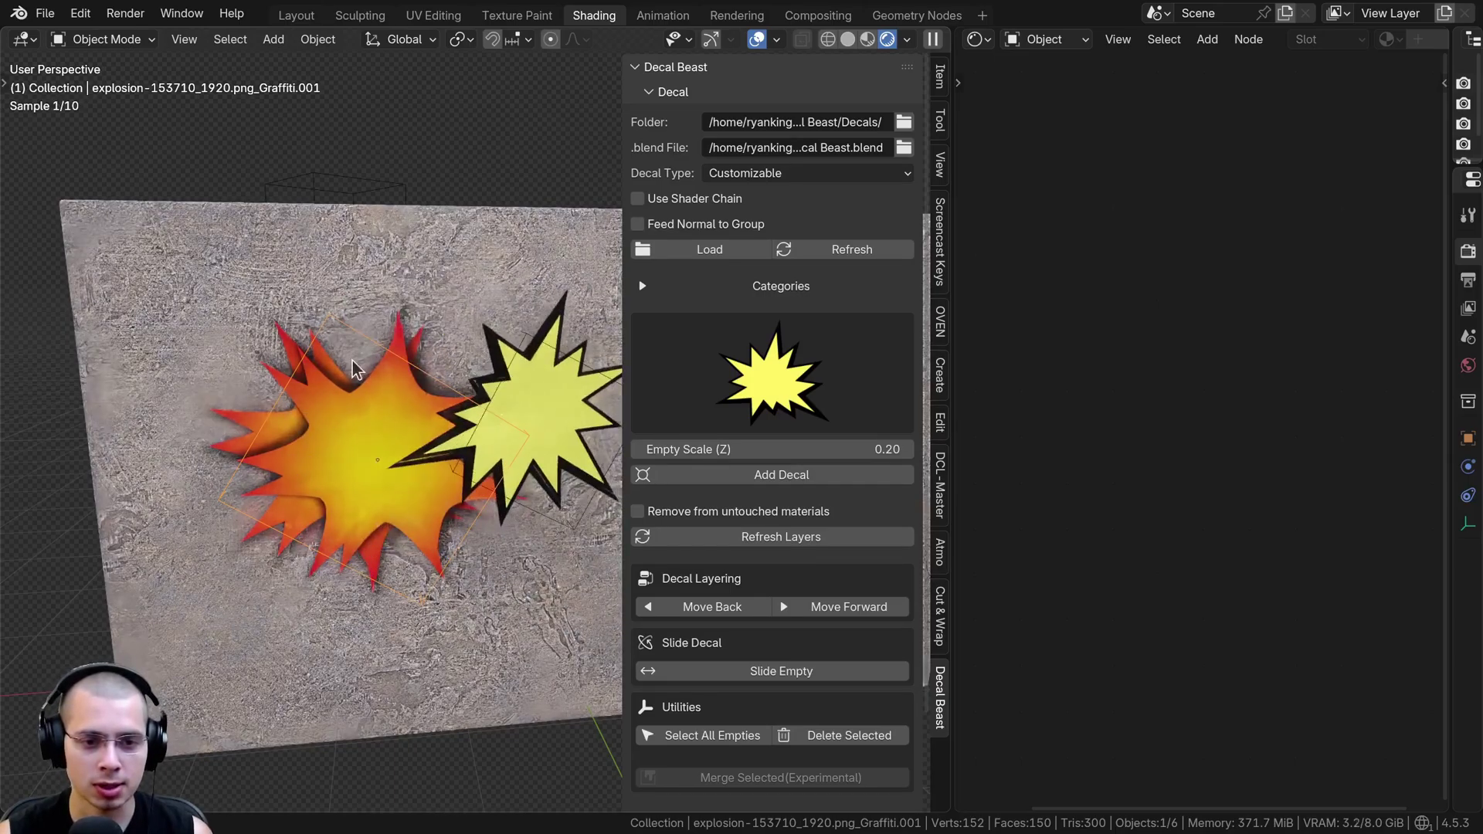
{"action": "left_click", "coordinate": [510, 297]}
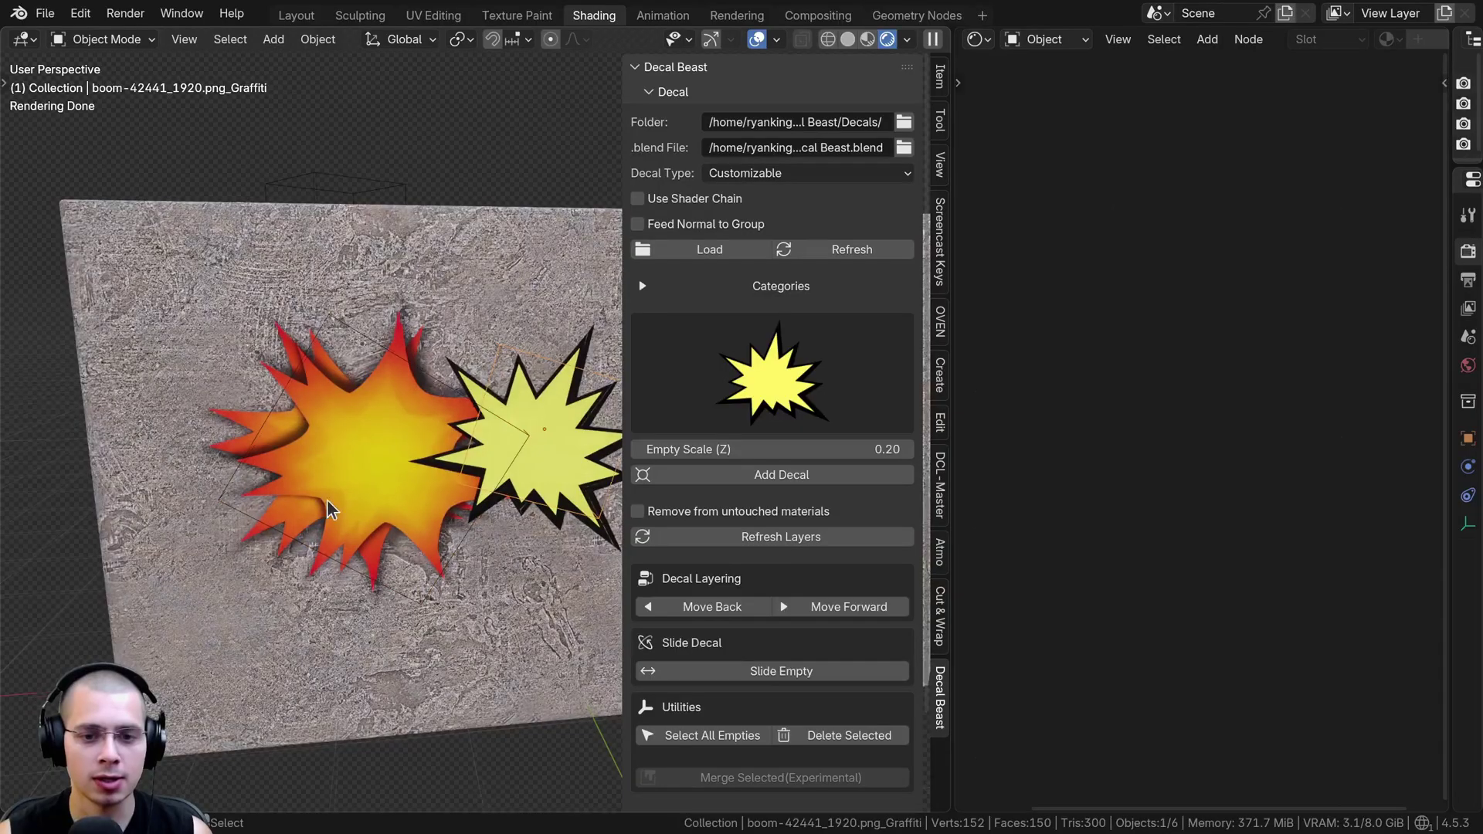
{"action": "middle_click_drag", "start_coordinate": [326, 508], "coordinate": [850, 509]}
Review the Decal Type options and keep Customizable selected
{"action": "left_click", "coordinate": [746, 178]}
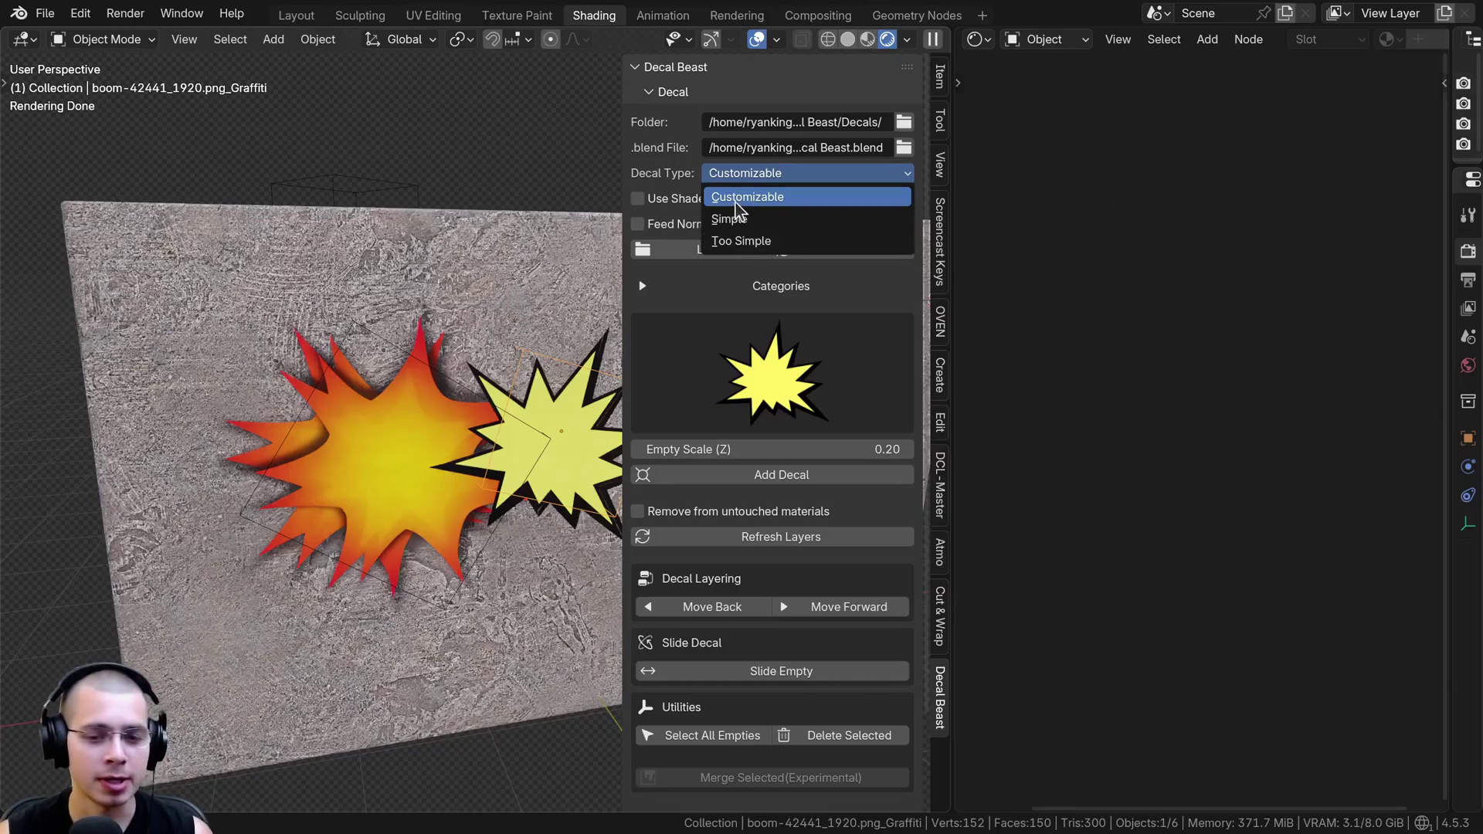
{"action": "scroll", "coordinate": [798, 736], "scroll_direction": "down", "scroll_amount": 3}
{"action": "scroll", "coordinate": [798, 738], "scroll_direction": "up", "scroll_amount": 3}
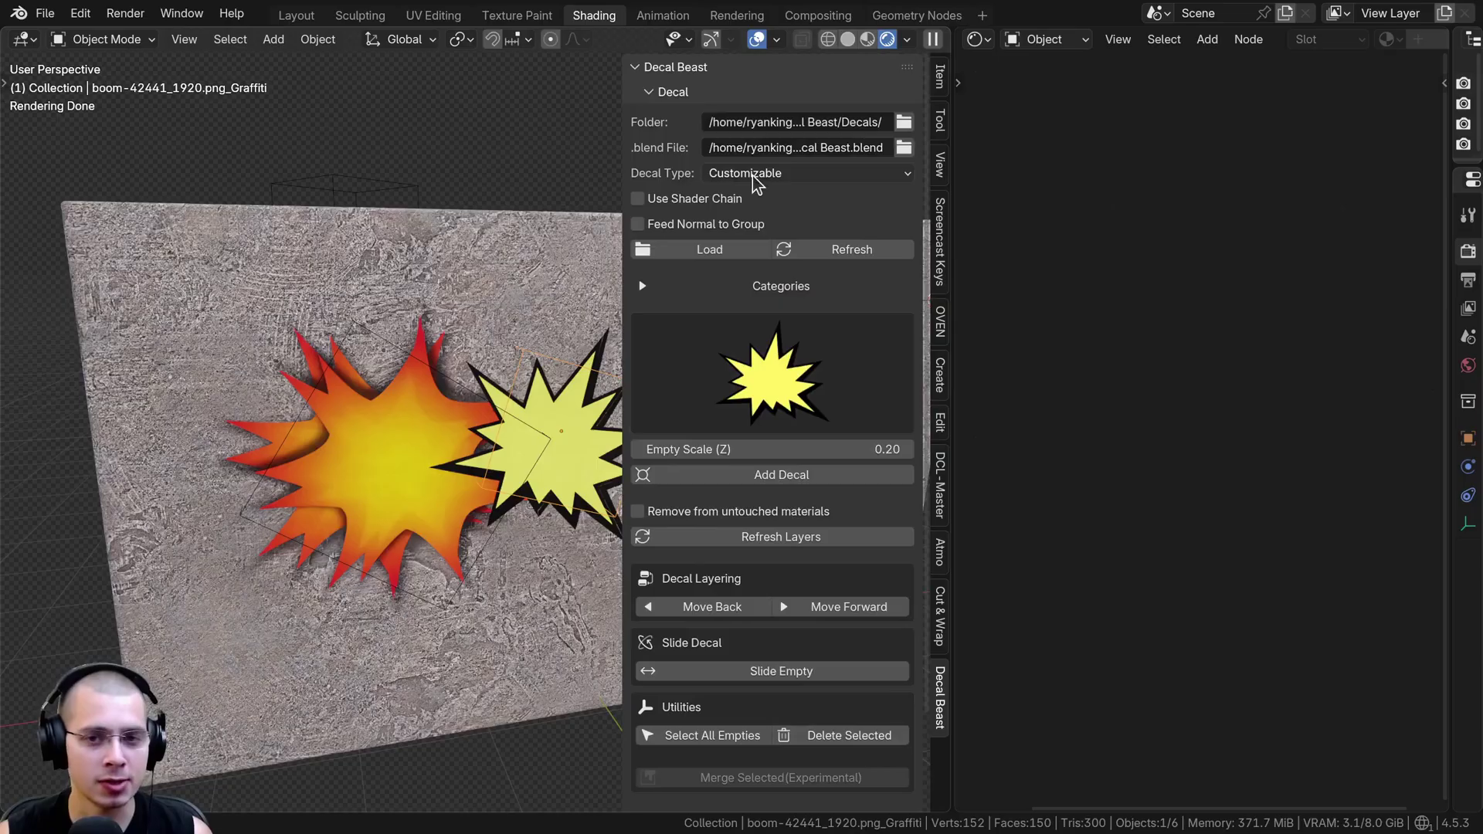
{"action": "left_click", "coordinate": [756, 174]}
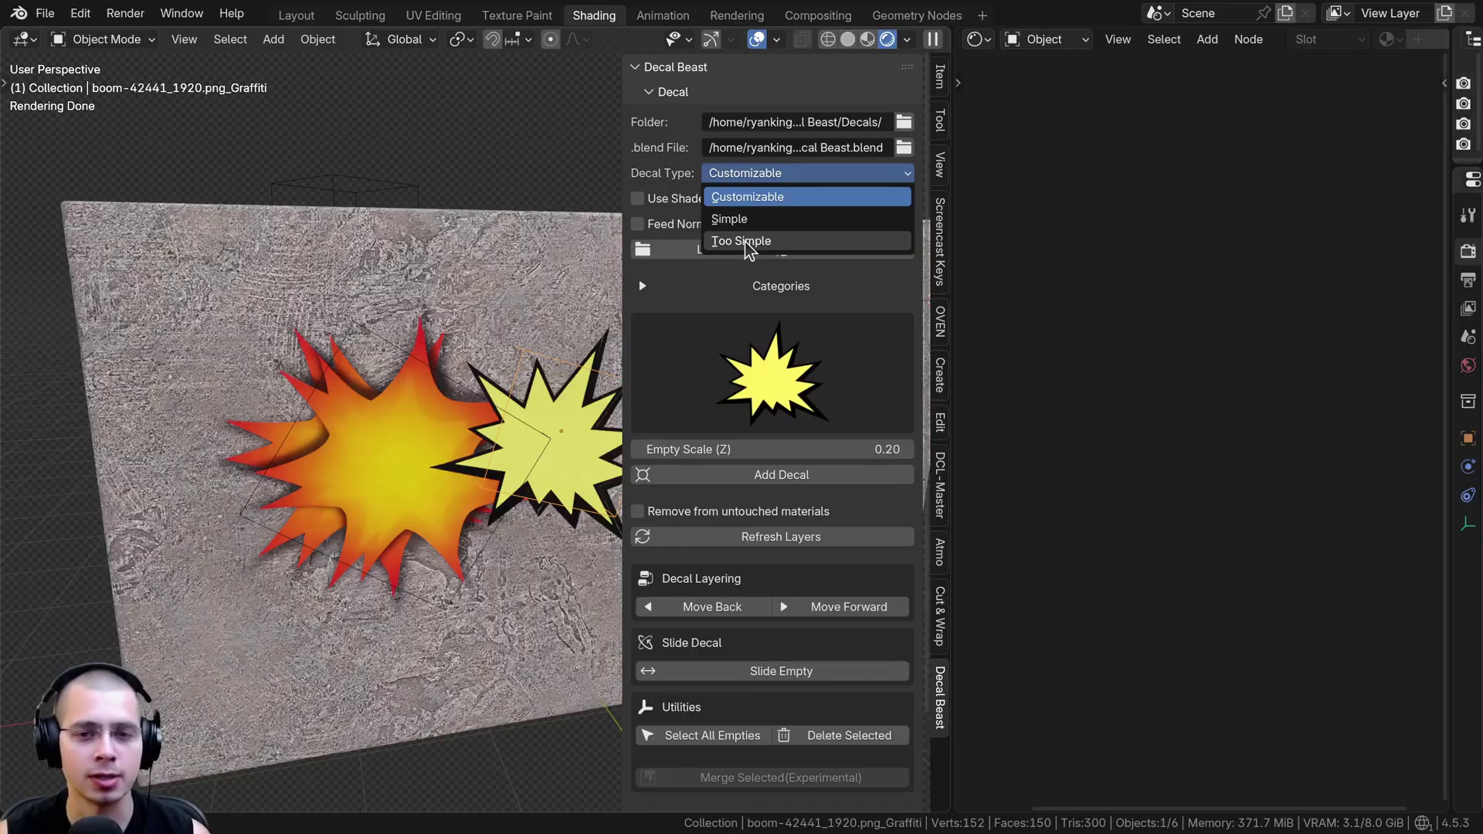
{"action": "left_click", "coordinate": [753, 199]}
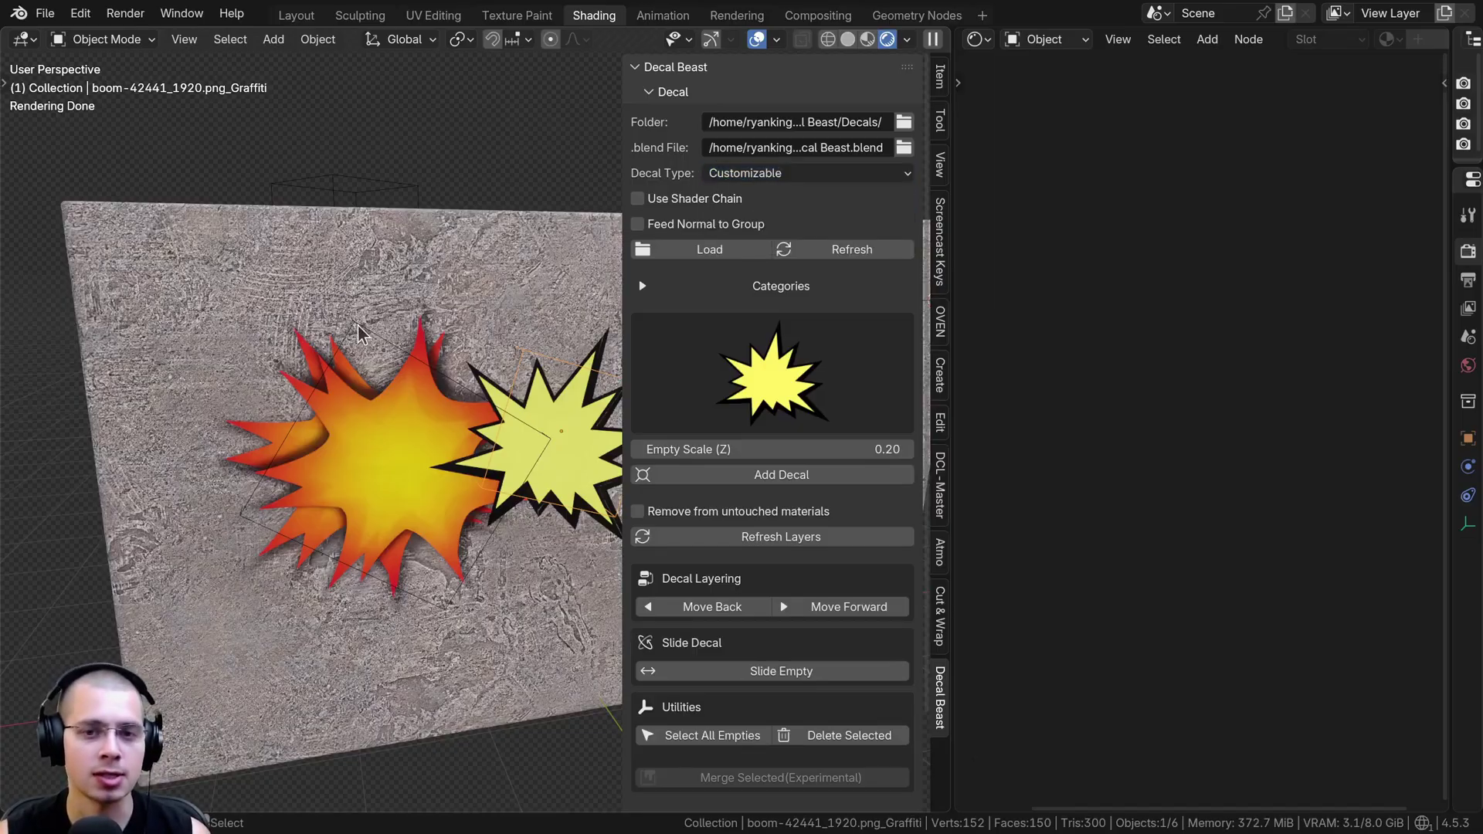
Select the wall, widen the shader editor and examine how the DecalBeast nodes connect in its material
{"action": "middle_click_drag", "start_coordinate": [360, 327], "coordinate": [298, 315]}
{"action": "left_click", "coordinate": [389, 265]}
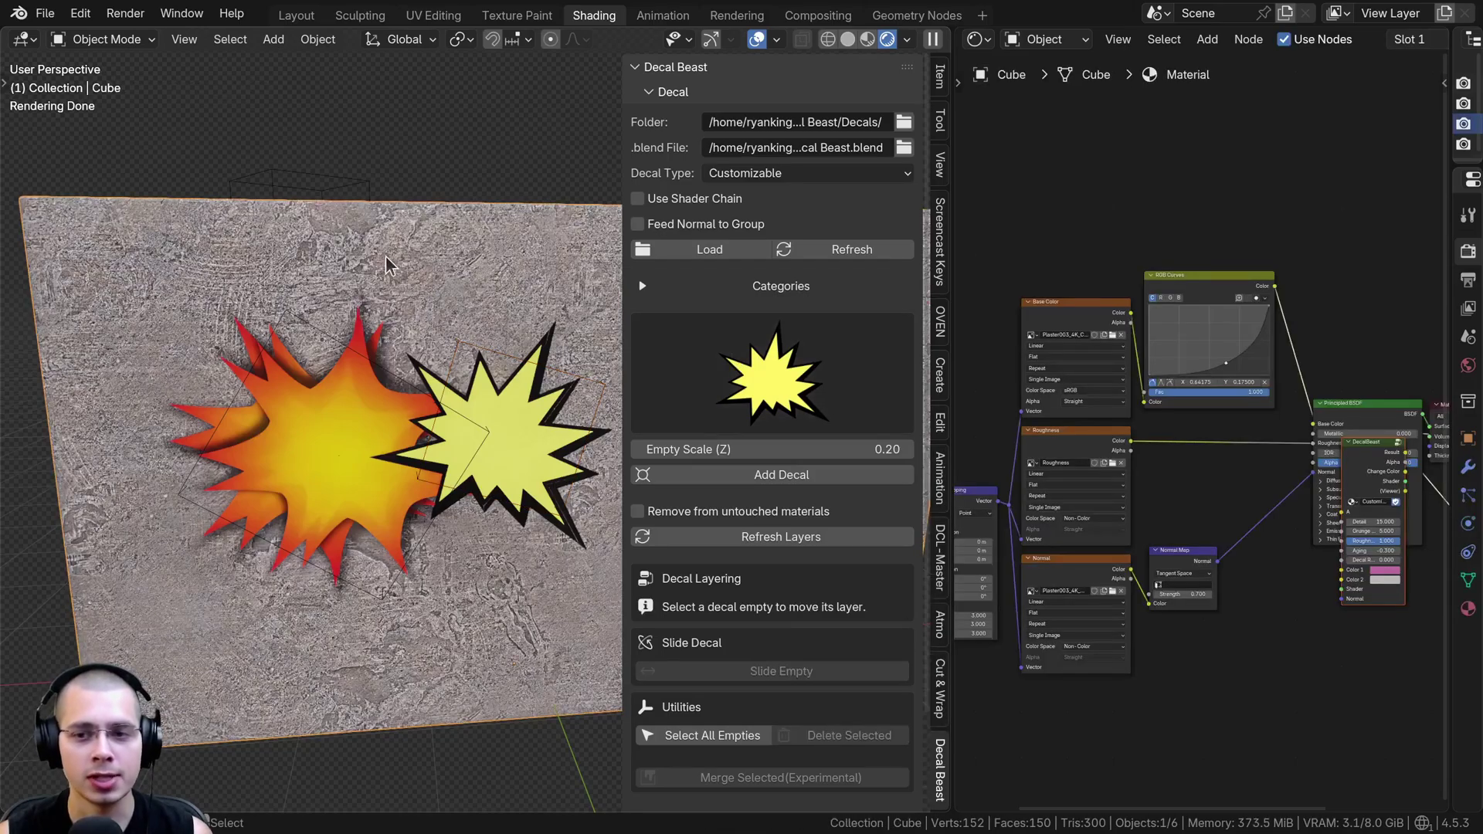
{"action": "scroll", "coordinate": [1320, 299], "scroll_direction": "down", "scroll_amount": 2}
{"action": "middle_click_drag", "start_coordinate": [1320, 298], "coordinate": [1092, 322]}
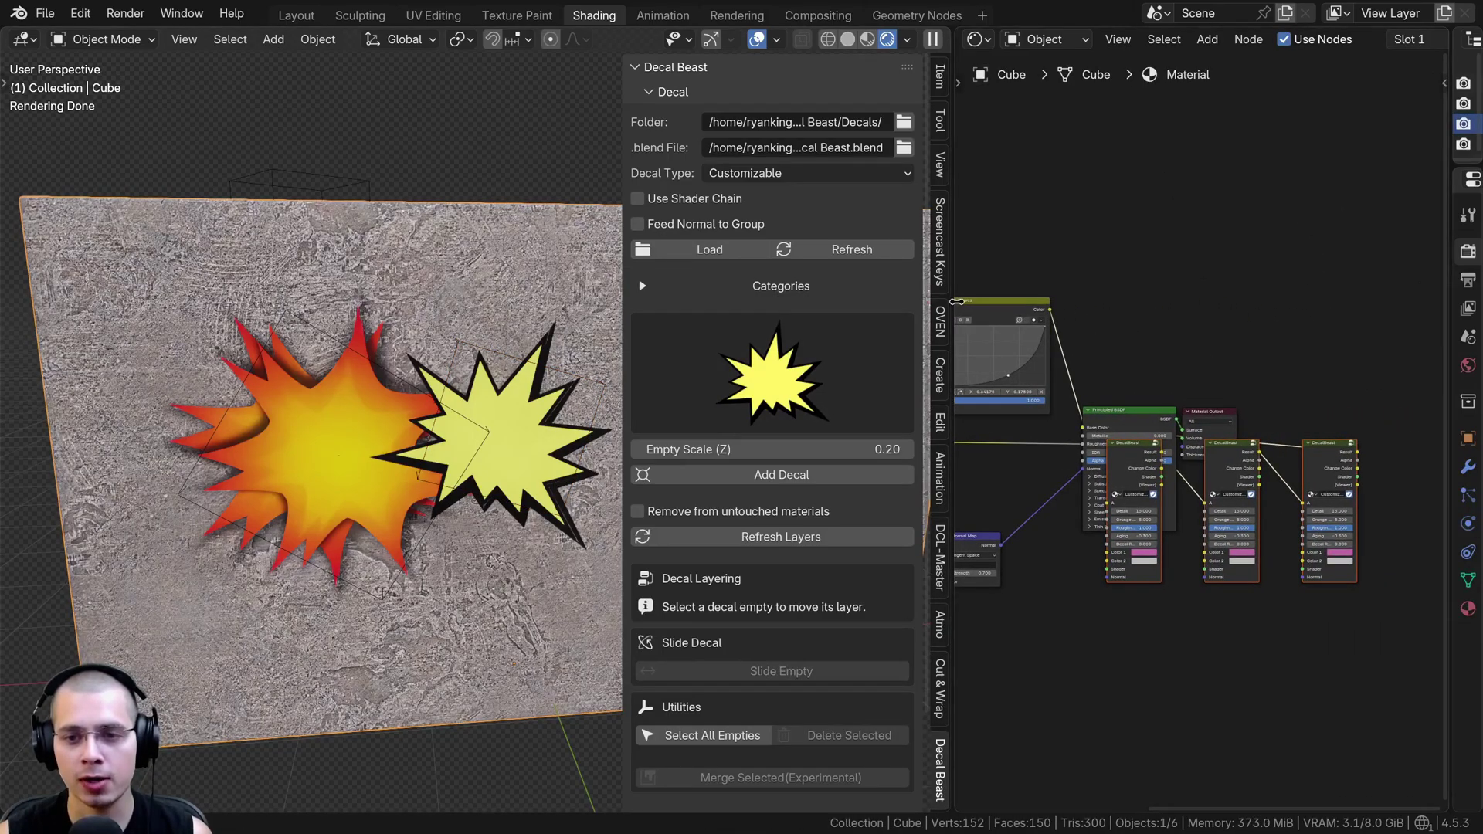
{"action": "left_click_drag", "start_coordinate": [956, 302], "coordinate": [763, 303]}
{"action": "scroll", "coordinate": [943, 394], "scroll_direction": "up", "scroll_amount": 4}
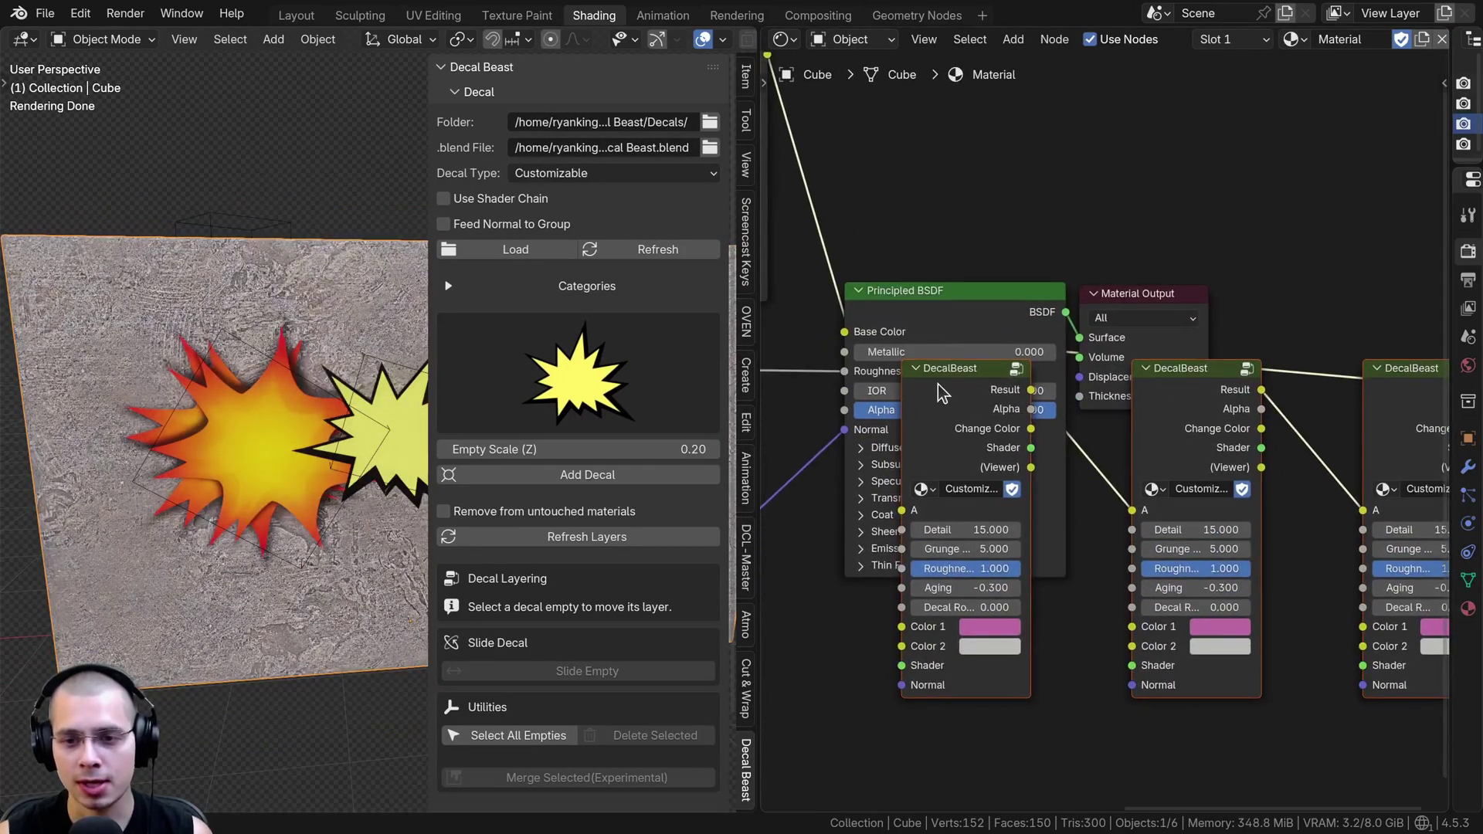
{"action": "middle_click_drag", "start_coordinate": [1131, 384], "coordinate": [1028, 385]}
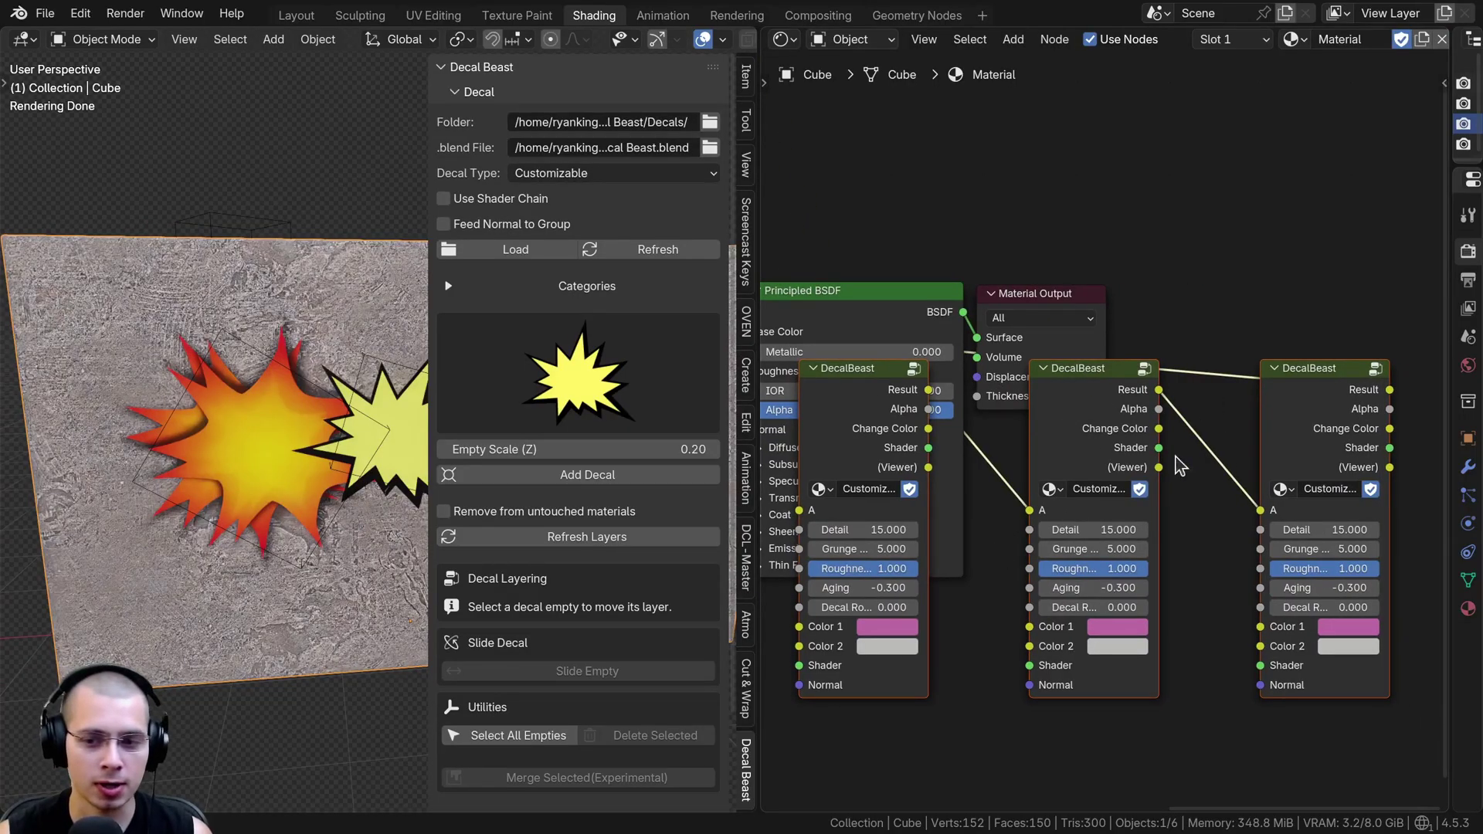
{"action": "scroll", "coordinate": [1129, 340], "scroll_direction": "down", "scroll_amount": 3}
{"action": "middle_click_drag", "start_coordinate": [1132, 340], "coordinate": [1437, 406]}
{"action": "middle_click_drag", "start_coordinate": [1219, 403], "coordinate": [1035, 410]}
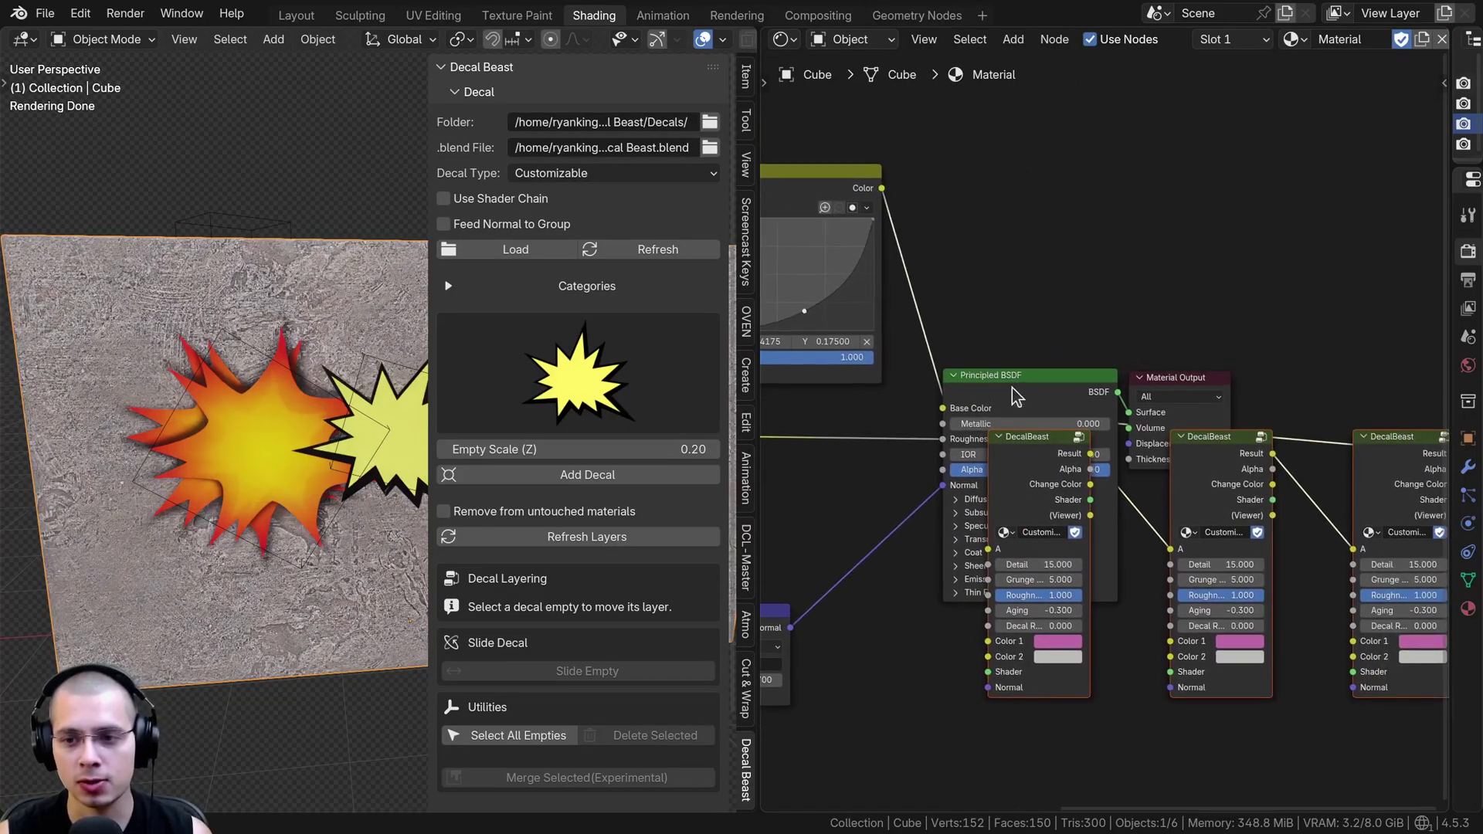
Move the Principled BSDF and Material Output nodes to the right of the DecalBeast node chain
{"action": "left_click_drag", "start_coordinate": [1080, 345], "coordinate": [1168, 401]}
{"action": "scroll", "coordinate": [1169, 401], "scroll_direction": "down", "scroll_amount": 5}
{"action": "key", "text": "g"}
{"action": "left_click_drag", "start_coordinate": [1364, 429], "coordinate": [1320, 426]}
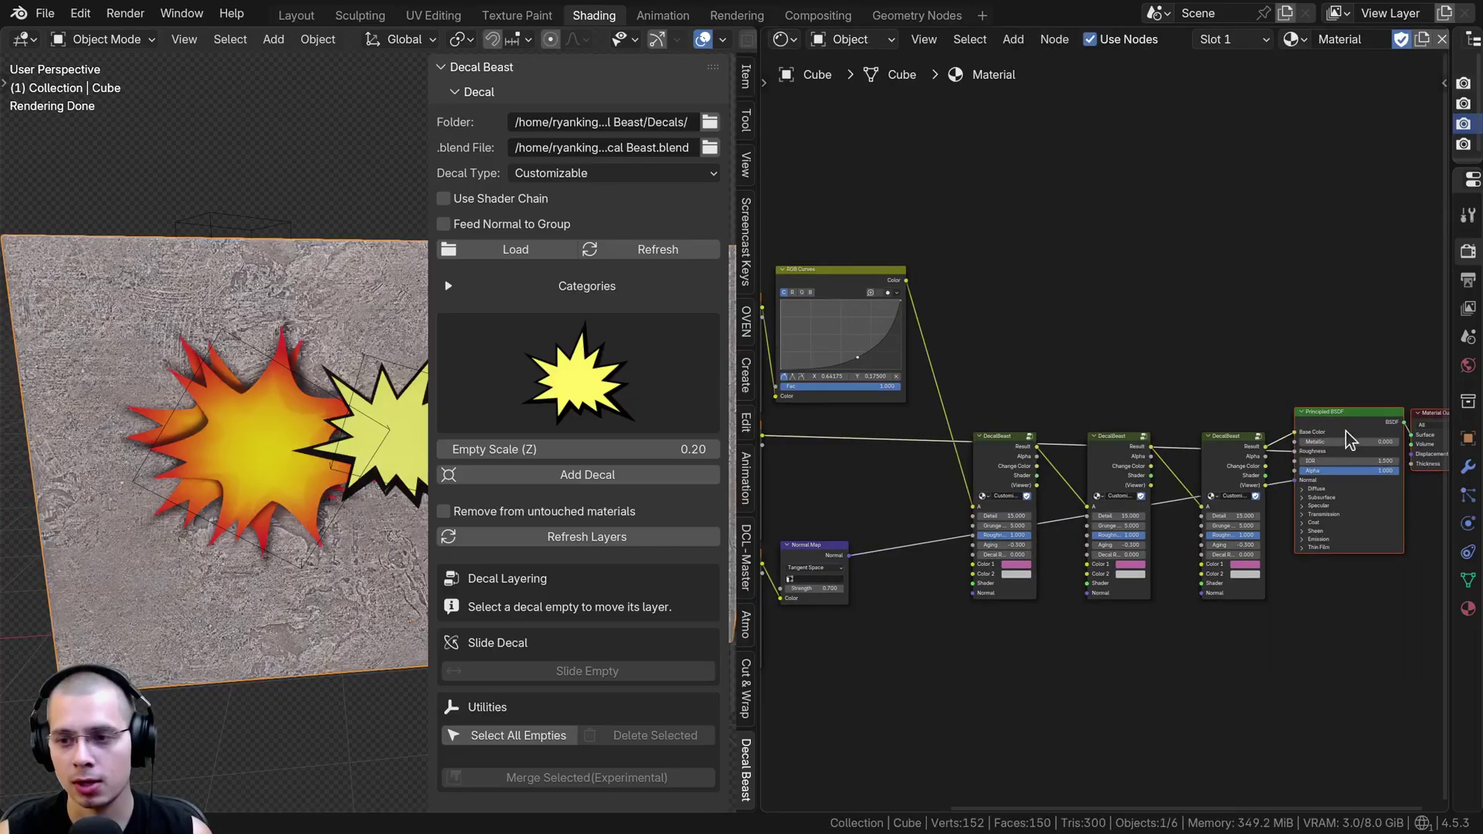
{"action": "scroll", "coordinate": [1141, 423], "scroll_direction": "up", "scroll_amount": 2}
{"action": "middle_click_drag", "start_coordinate": [1122, 442], "coordinate": [1172, 471]}
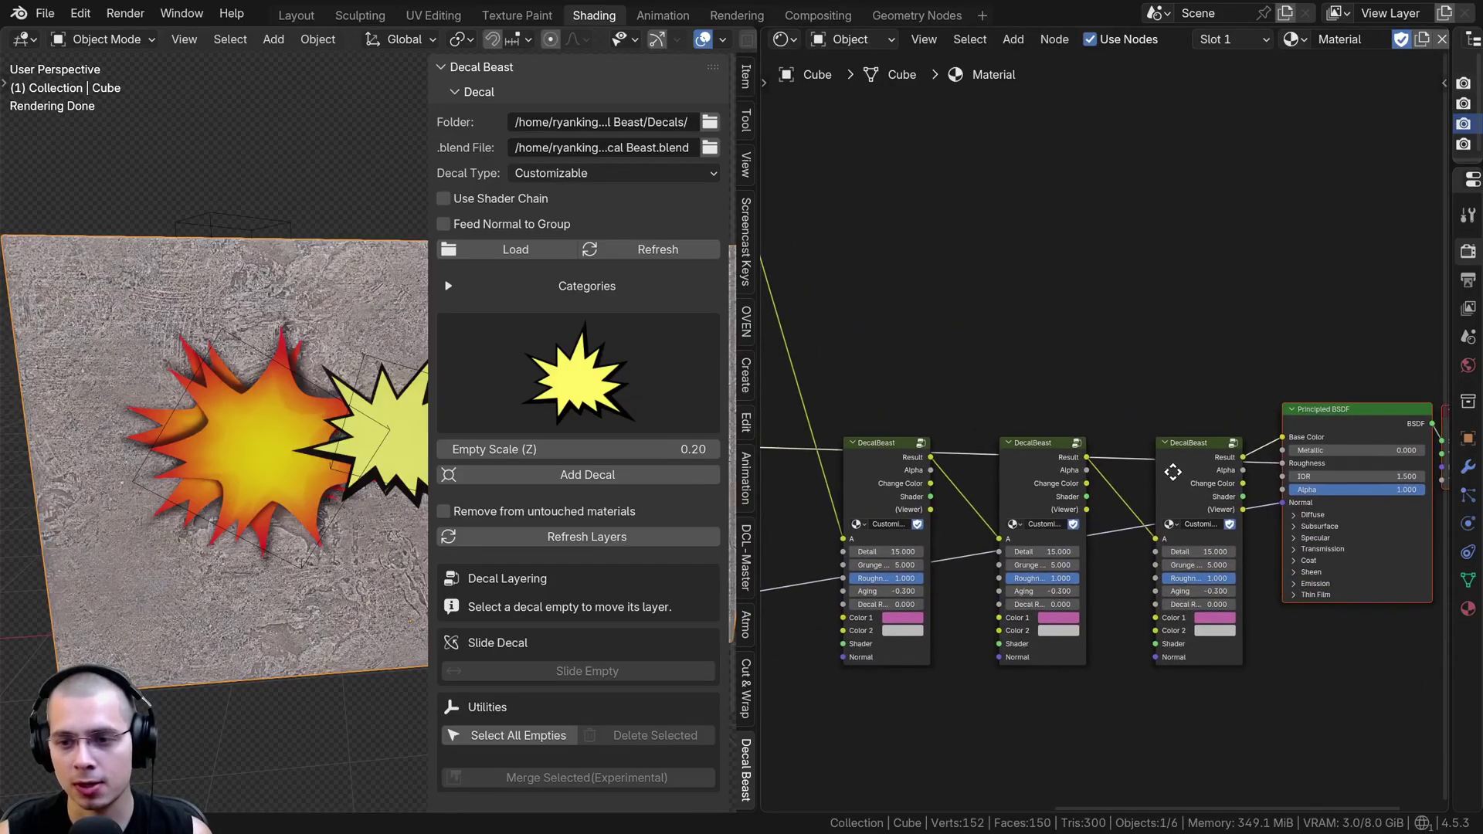
{"action": "key", "text": "g"}
{"action": "left_click", "coordinate": [1198, 499]}
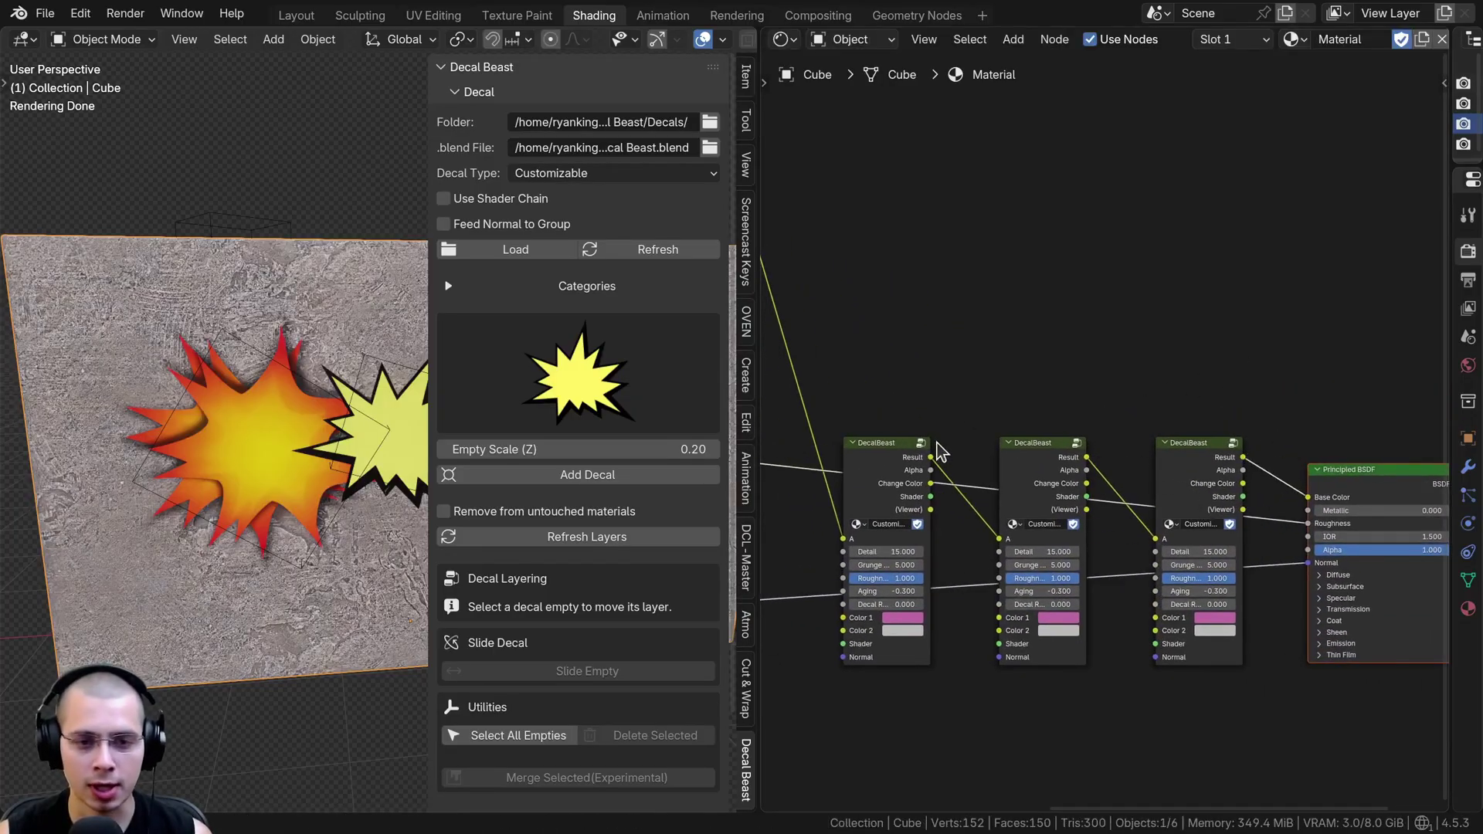
{"action": "scroll", "coordinate": [940, 409], "scroll_direction": "down", "scroll_amount": 4}
{"action": "scroll", "coordinate": [926, 418], "scroll_direction": "up", "scroll_amount": 3}
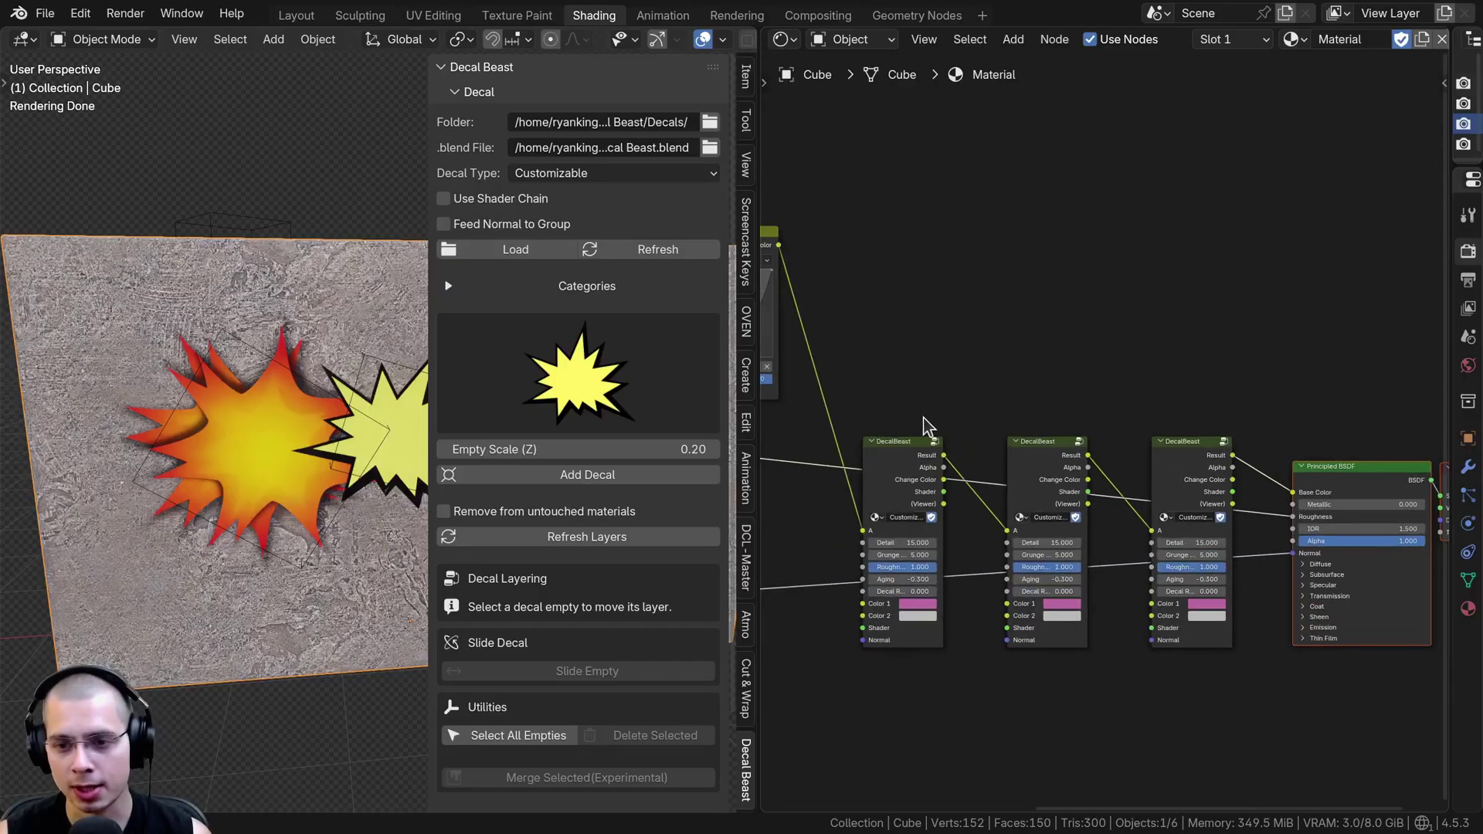
{"action": "scroll", "coordinate": [838, 386], "scroll_direction": "up", "scroll_amount": 1}
{"action": "middle_click_drag", "start_coordinate": [824, 293], "coordinate": [999, 315]}
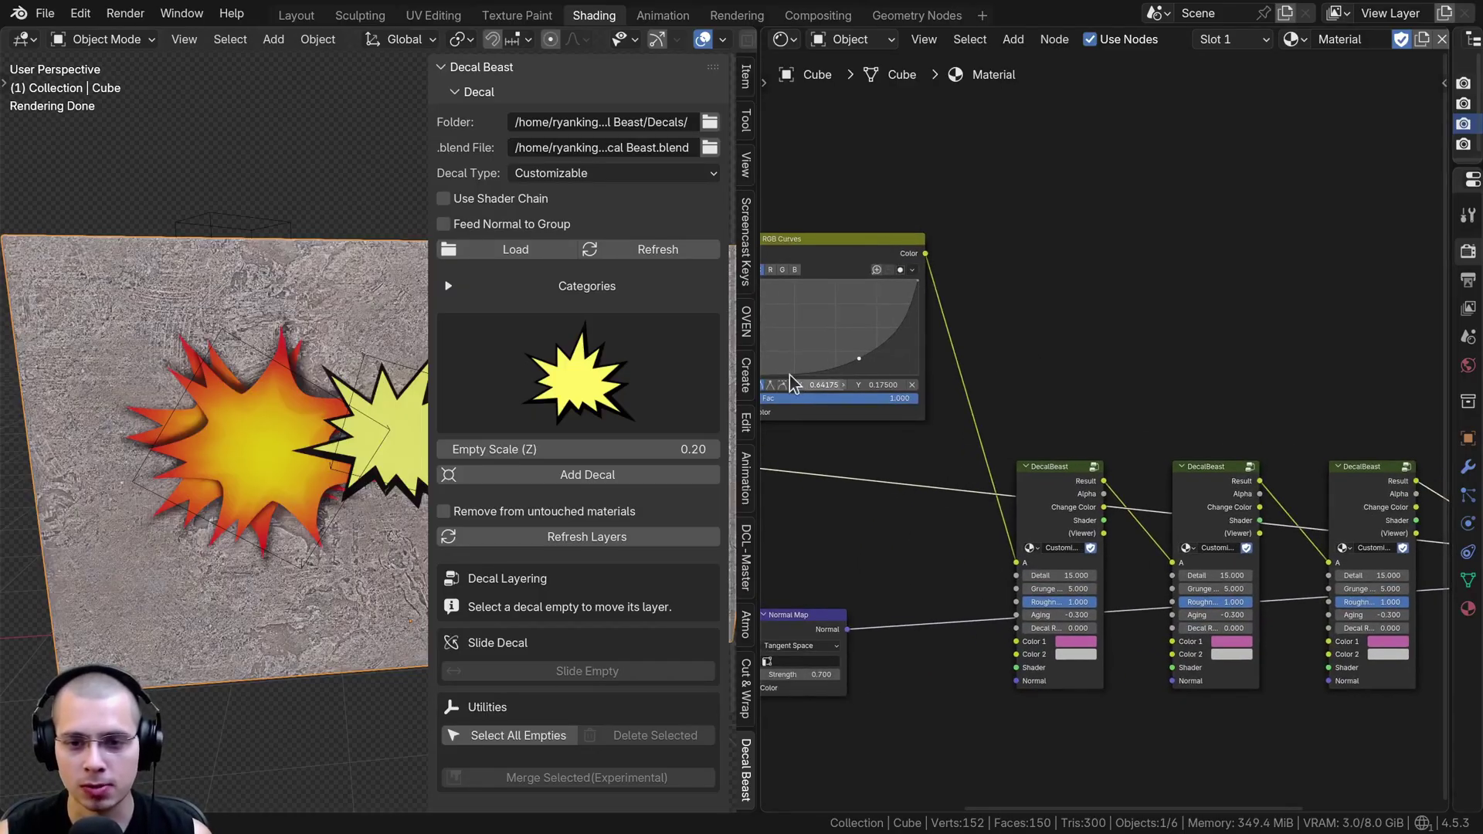
Narrow the shader editor to enlarge the 3D viewport and bring the whole wall into view
{"action": "left_click_drag", "start_coordinate": [757, 360], "coordinate": [1248, 359]}
{"action": "scroll", "coordinate": [1336, 370], "scroll_direction": "down", "scroll_amount": 4}
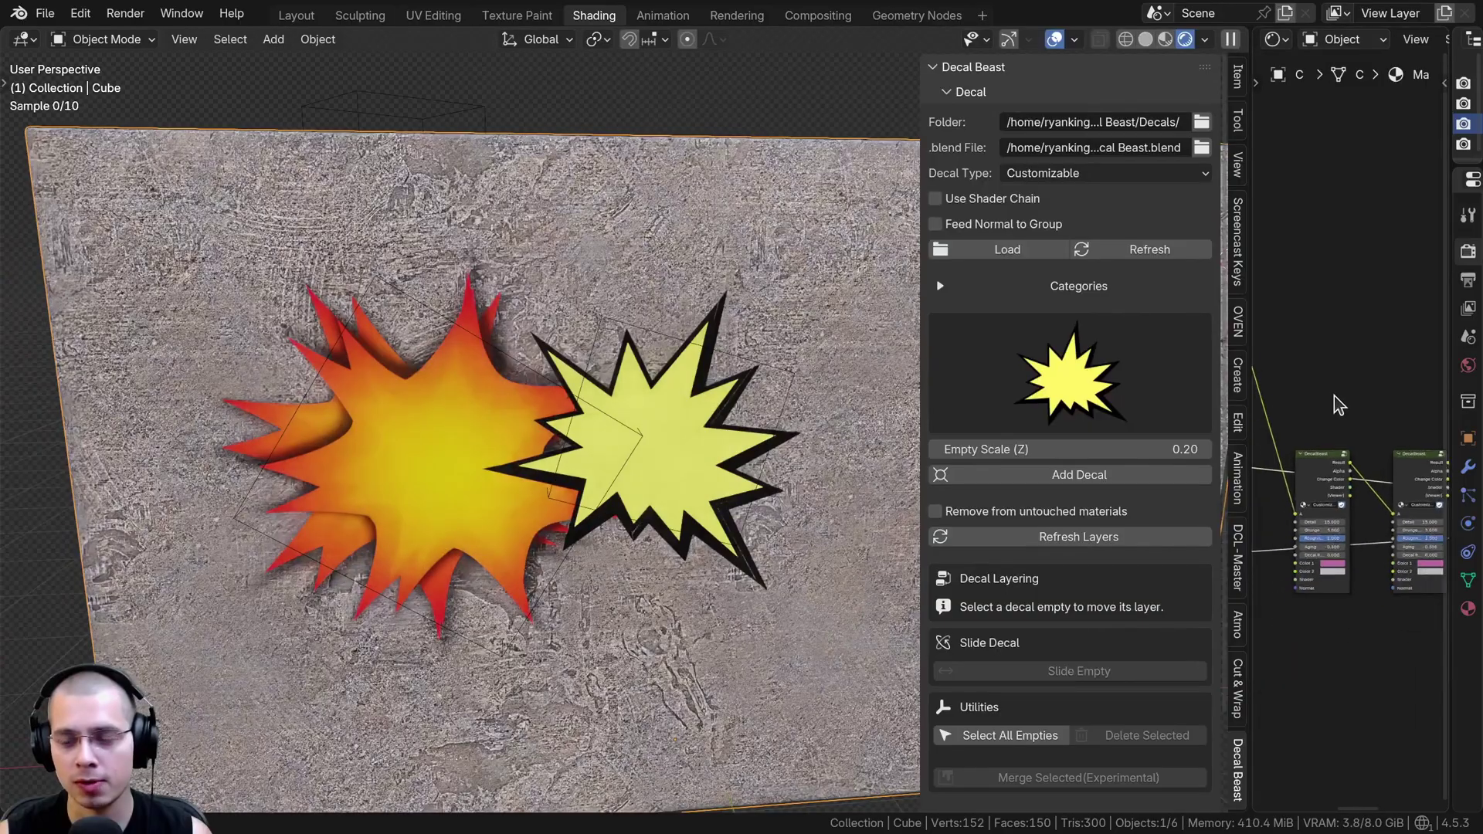
{"action": "scroll", "coordinate": [572, 325], "scroll_direction": "down", "scroll_amount": 4}
{"action": "scroll", "coordinate": [651, 367], "scroll_direction": "up", "scroll_amount": 6}
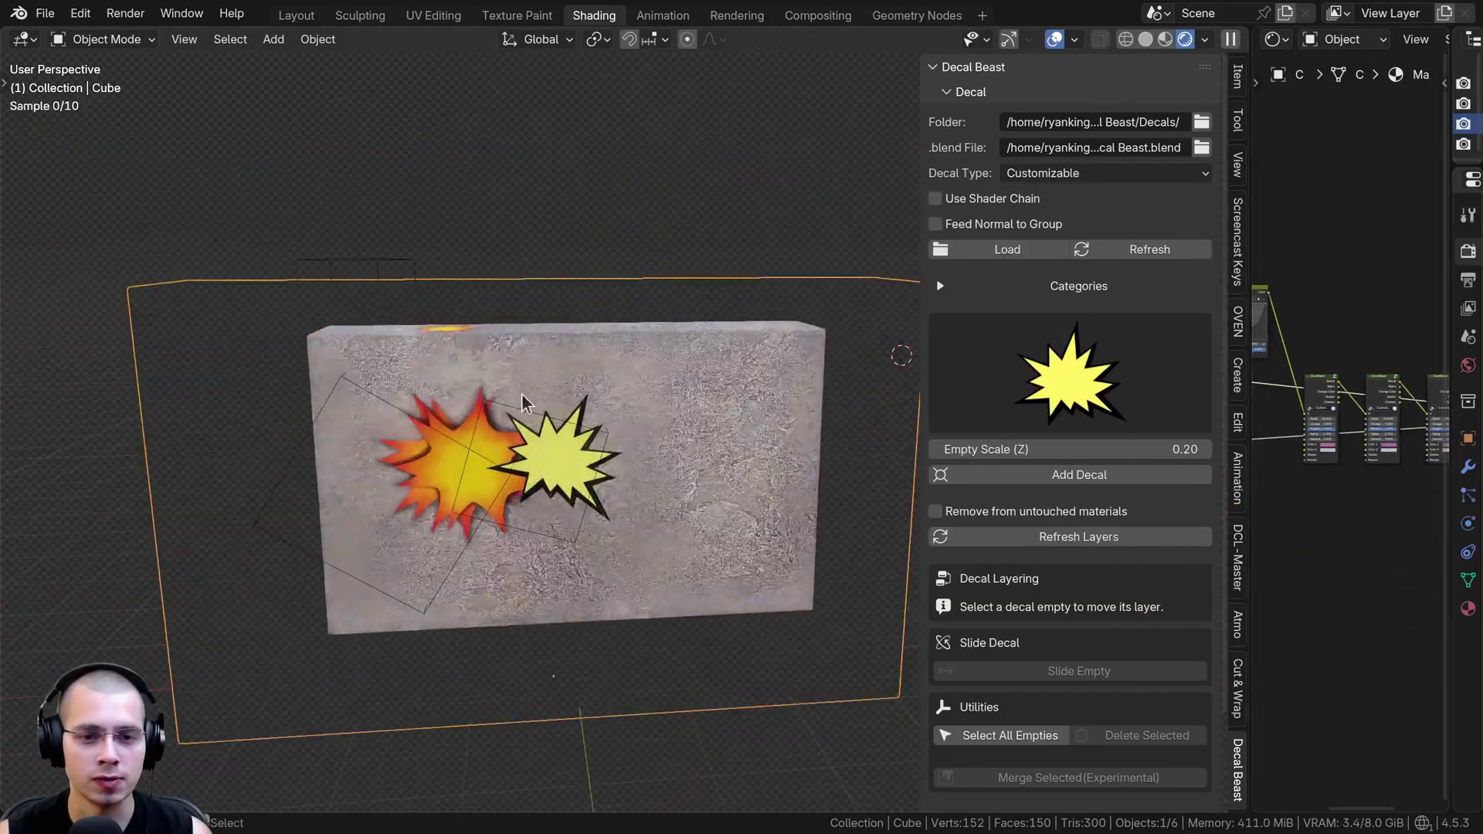
{"action": "scroll", "coordinate": [652, 366], "scroll_direction": "down", "scroll_amount": 3}
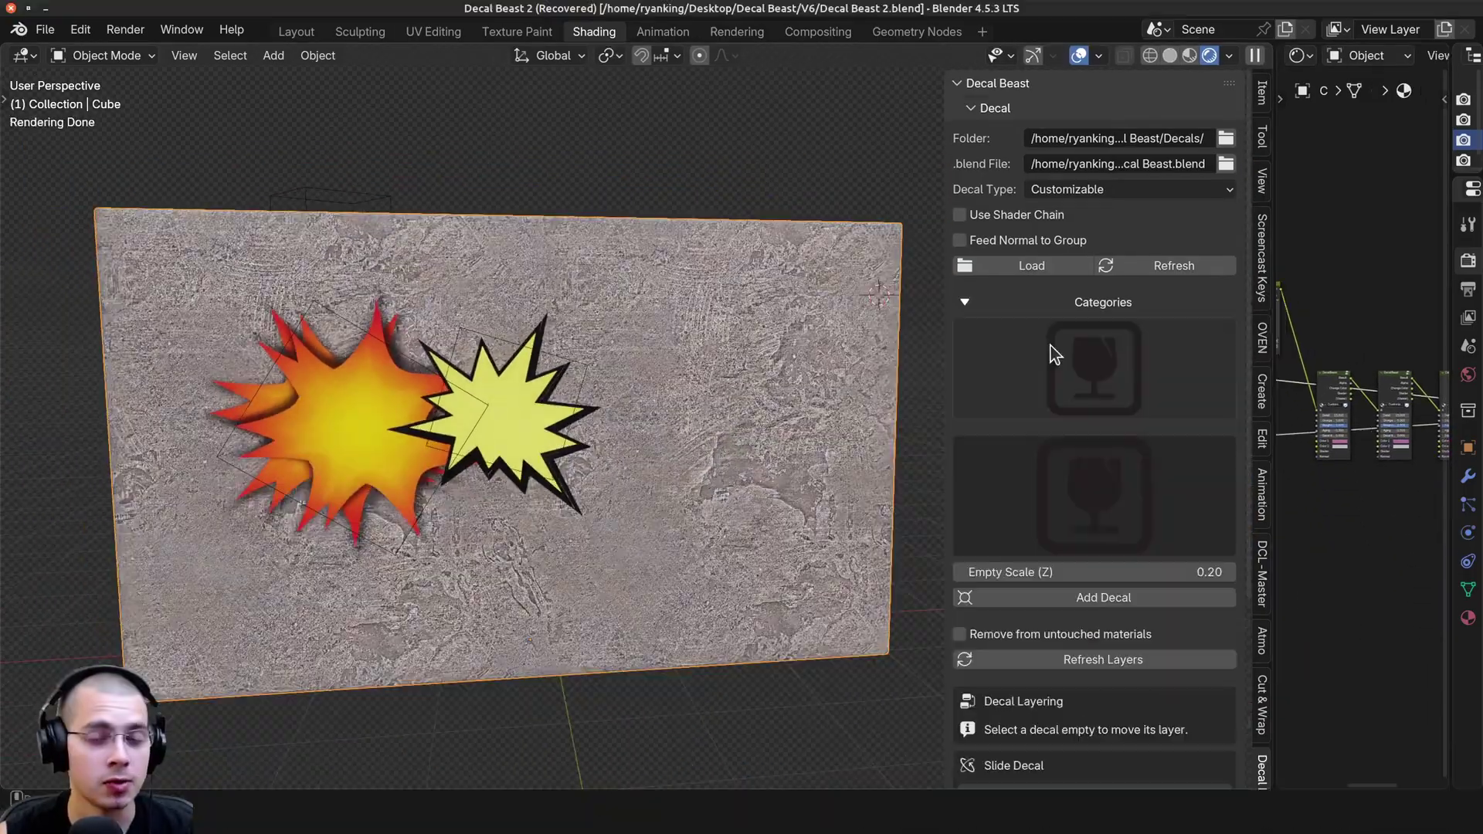
Switch to the decal category with the bomb thumbnail and choose the yellow exclamation warning triangle decal
{"action": "left_click", "coordinate": [1043, 350]}
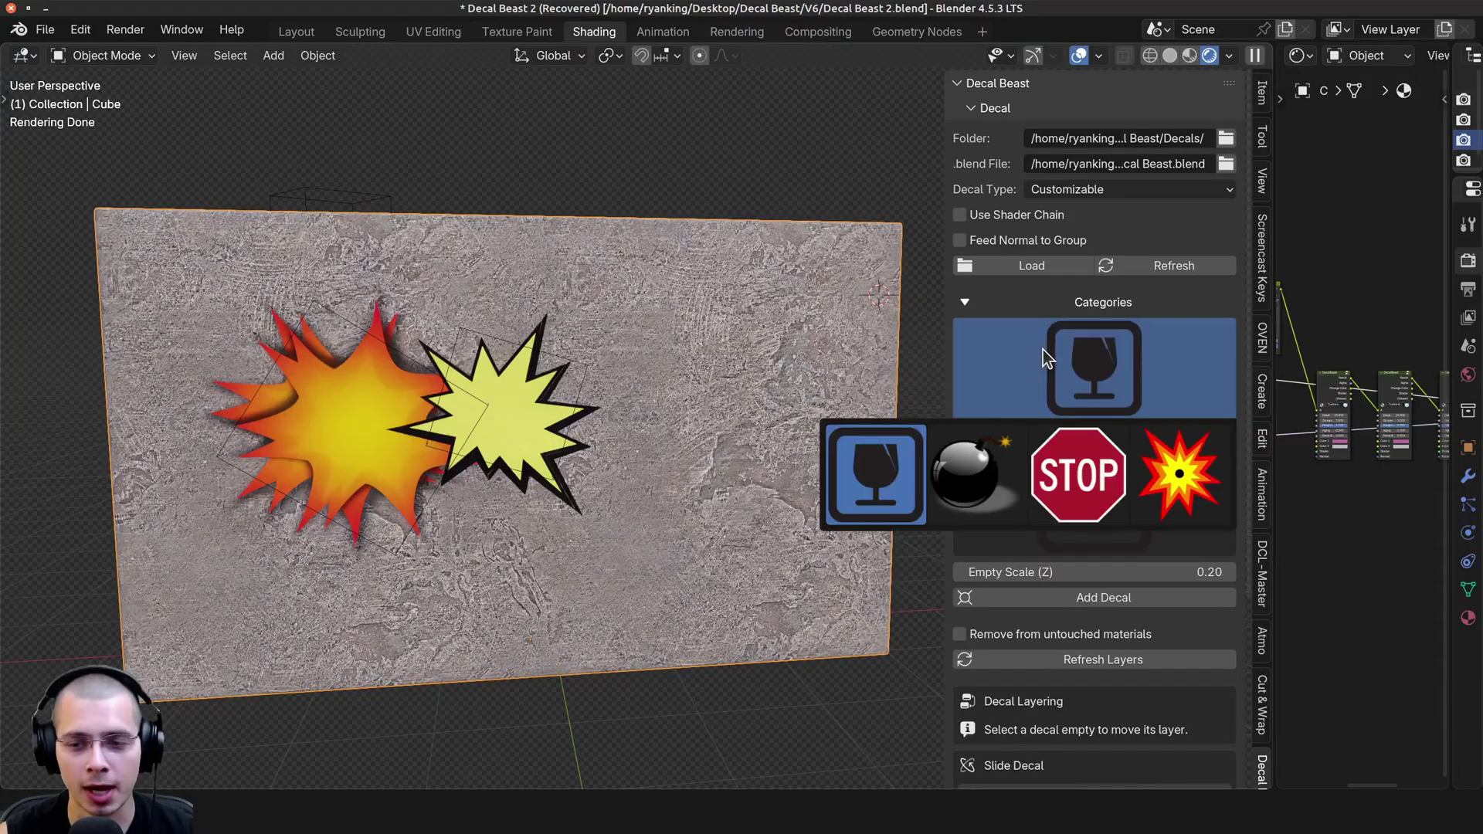
{"action": "left_click", "coordinate": [1010, 457]}
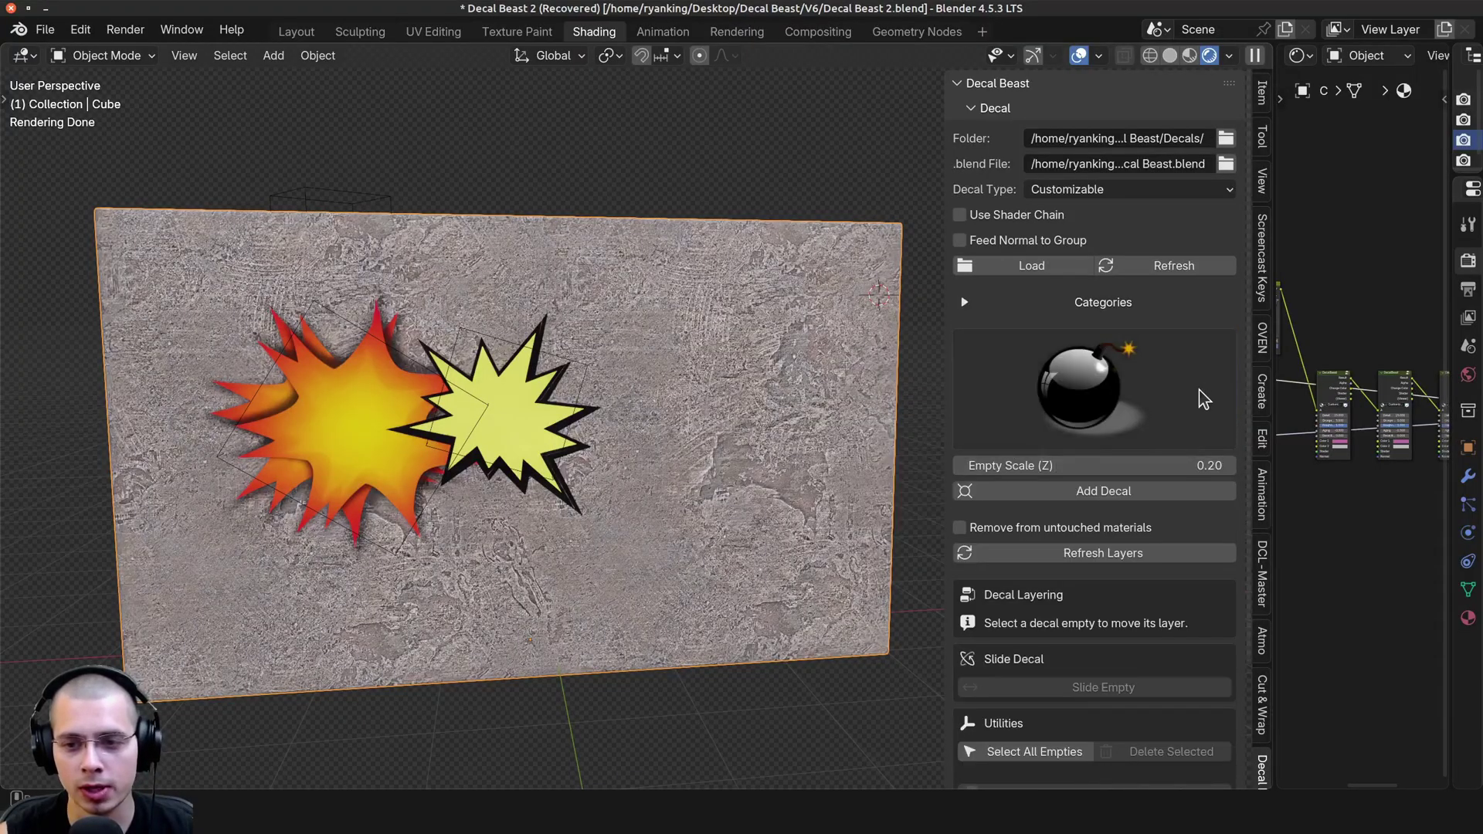
{"action": "left_click", "coordinate": [1120, 402]}
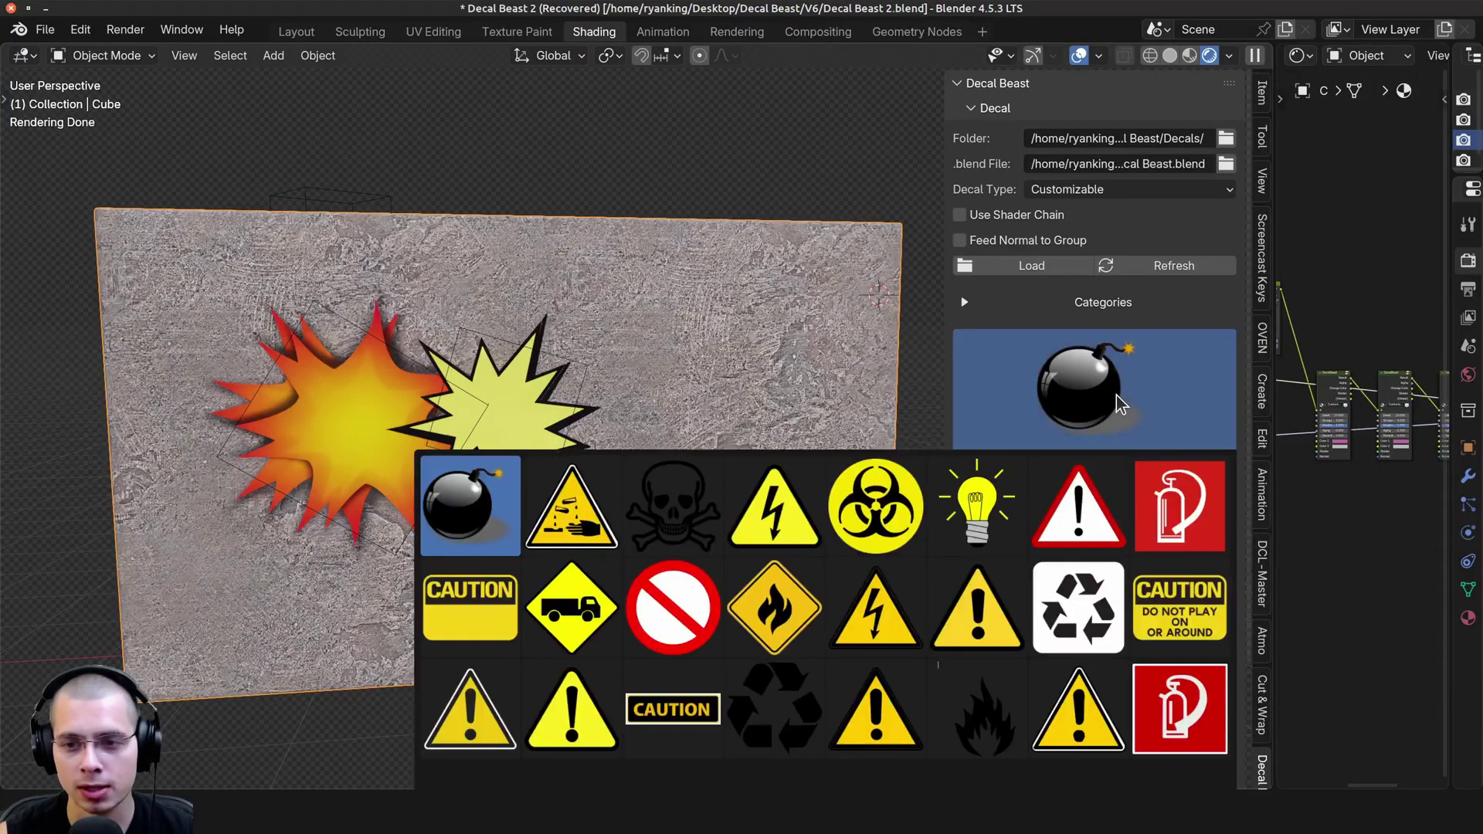
{"action": "left_click", "coordinate": [595, 711]}
Add the warning triangle decal to the wall's front, scaled down over the yellow burst
{"action": "middle_click_drag", "start_coordinate": [614, 498], "coordinate": [540, 533]}
{"action": "left_click", "coordinate": [1066, 491]}
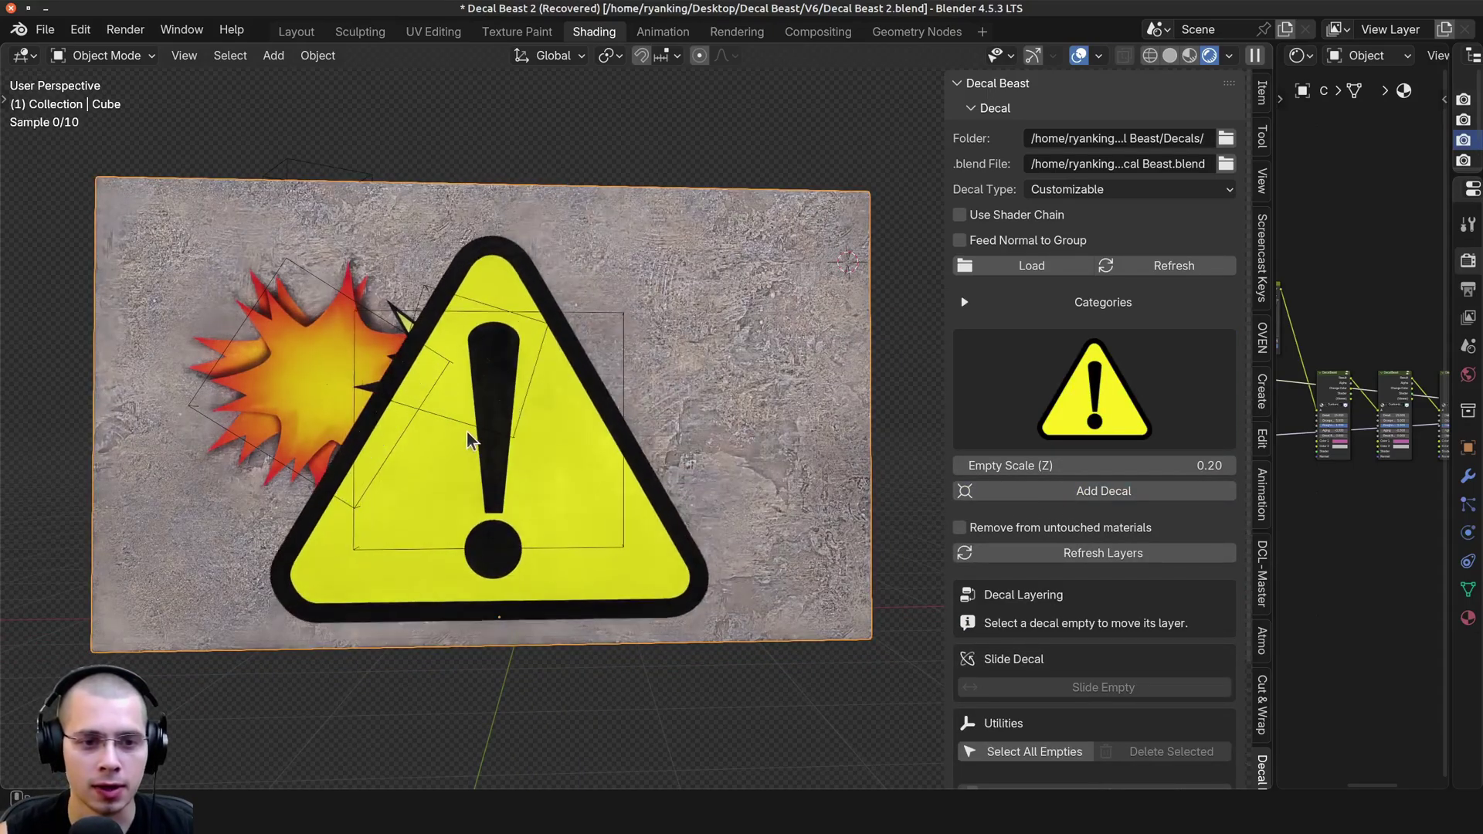
{"action": "scroll", "coordinate": [463, 440], "scroll_direction": "down", "scroll_amount": 5}
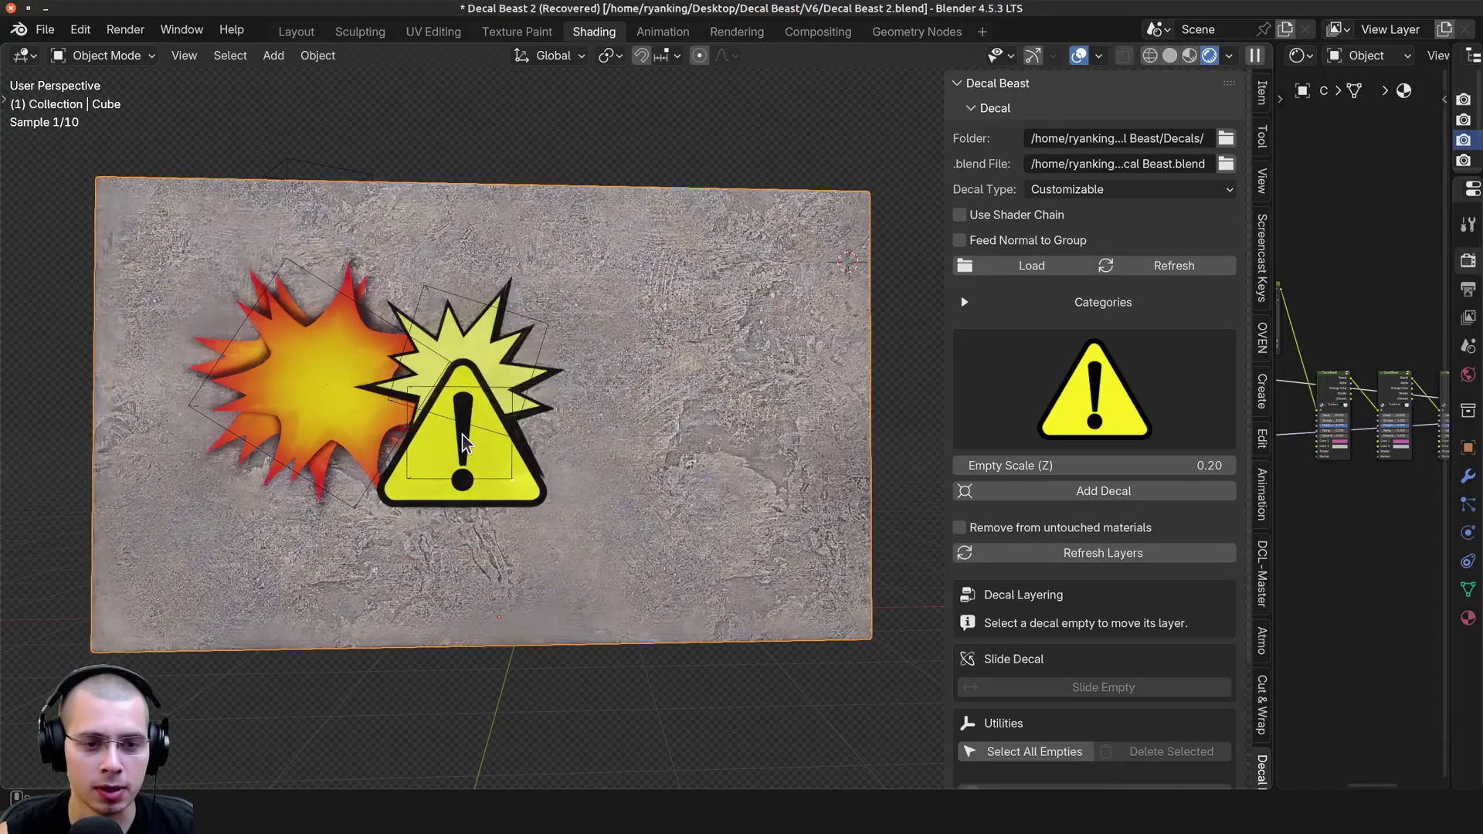
{"action": "left_click", "coordinate": [462, 440]}
Move the warning triangle decal along the global X axis so it overlaps both burst decals
{"action": "key", "text": "g"}
{"action": "key", "text": "x"}
{"action": "left_click", "coordinate": [340, 323]}
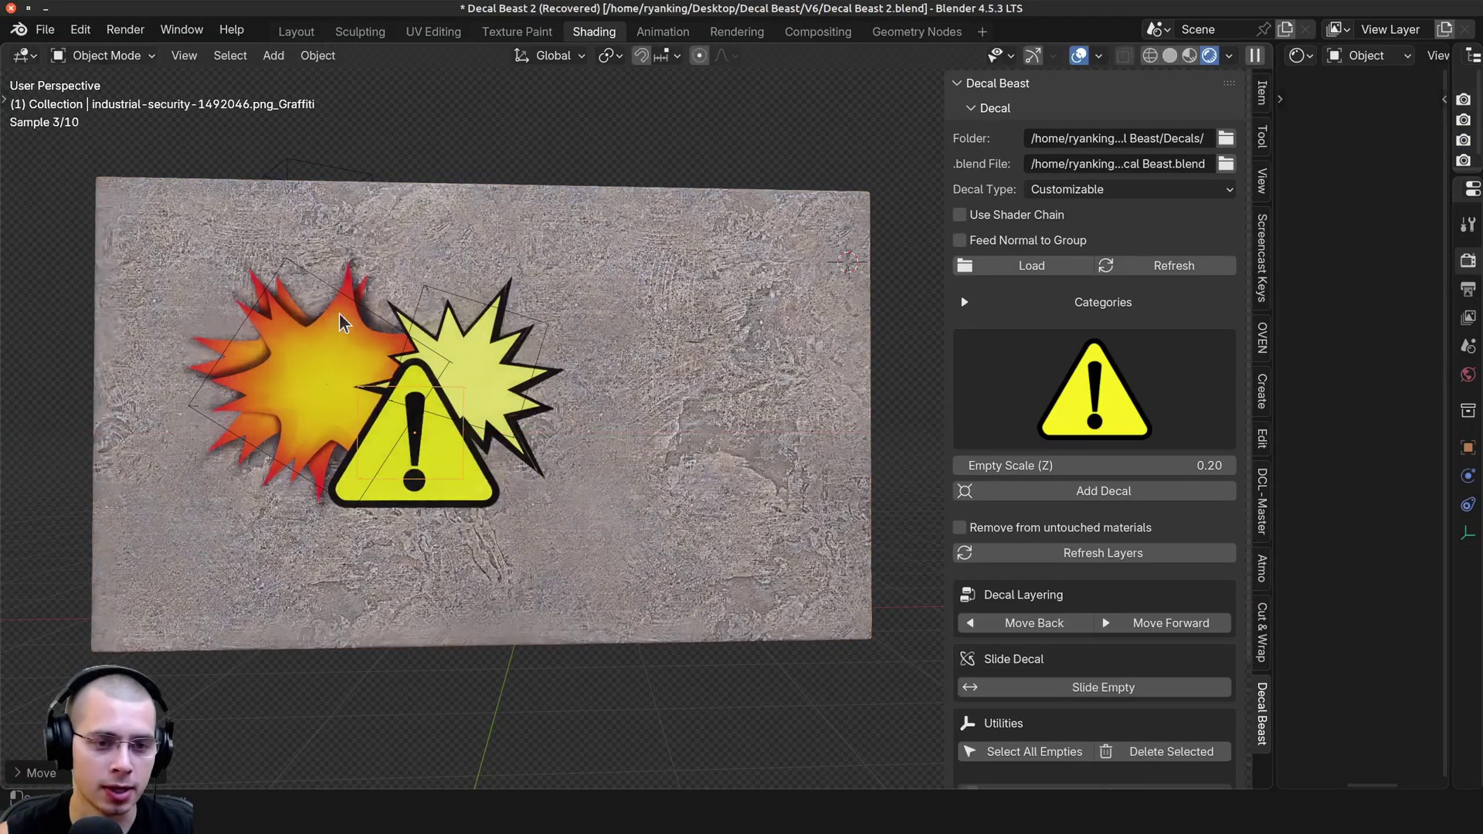
{"action": "scroll", "coordinate": [607, 371], "scroll_direction": "up", "scroll_amount": 2}
{"action": "scroll", "coordinate": [1051, 358], "scroll_direction": "down", "scroll_amount": 4}
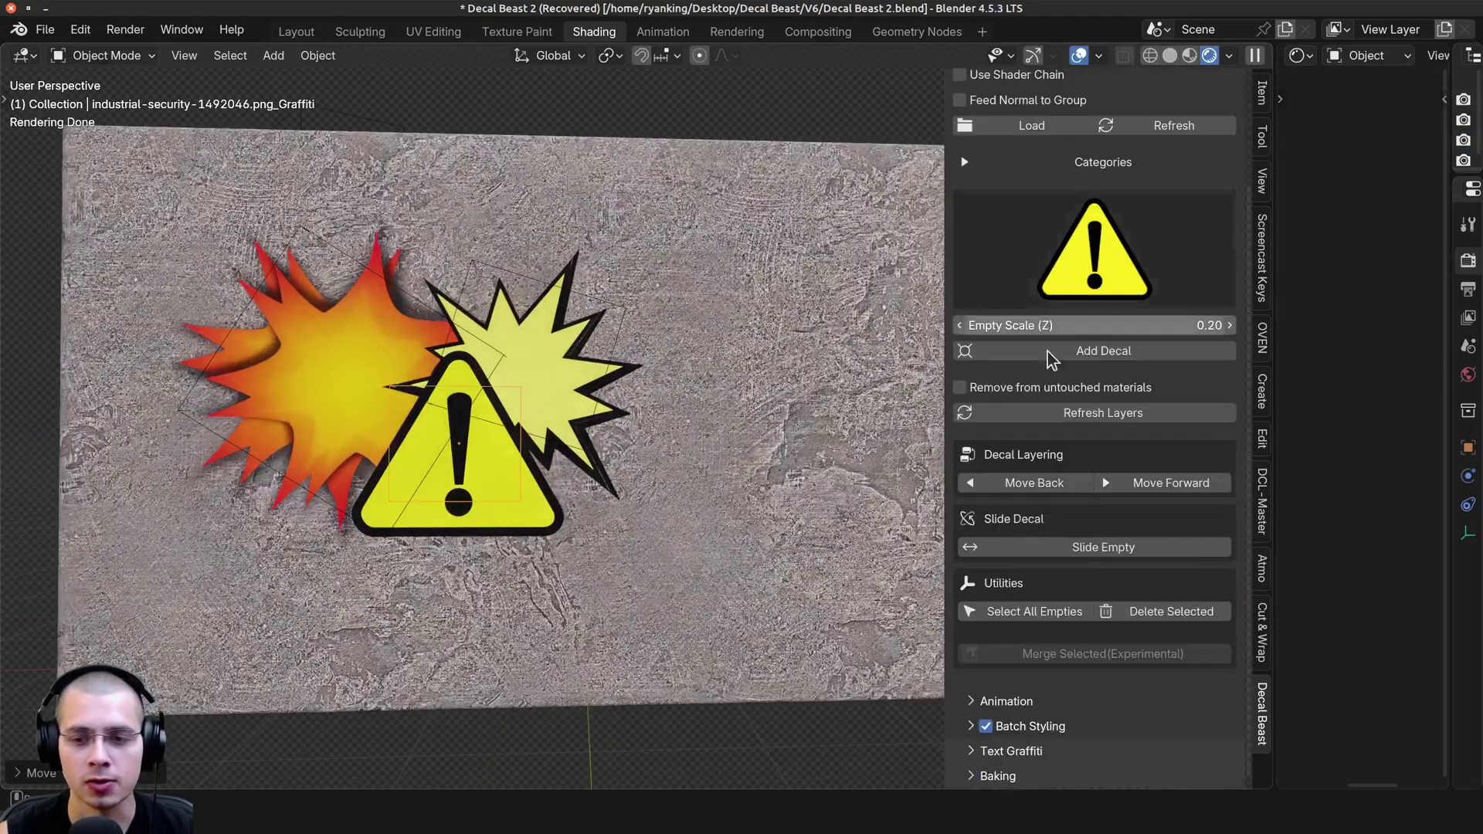
{"action": "middle_click_drag", "start_coordinate": [635, 332], "coordinate": [597, 342], "text": "shift"}
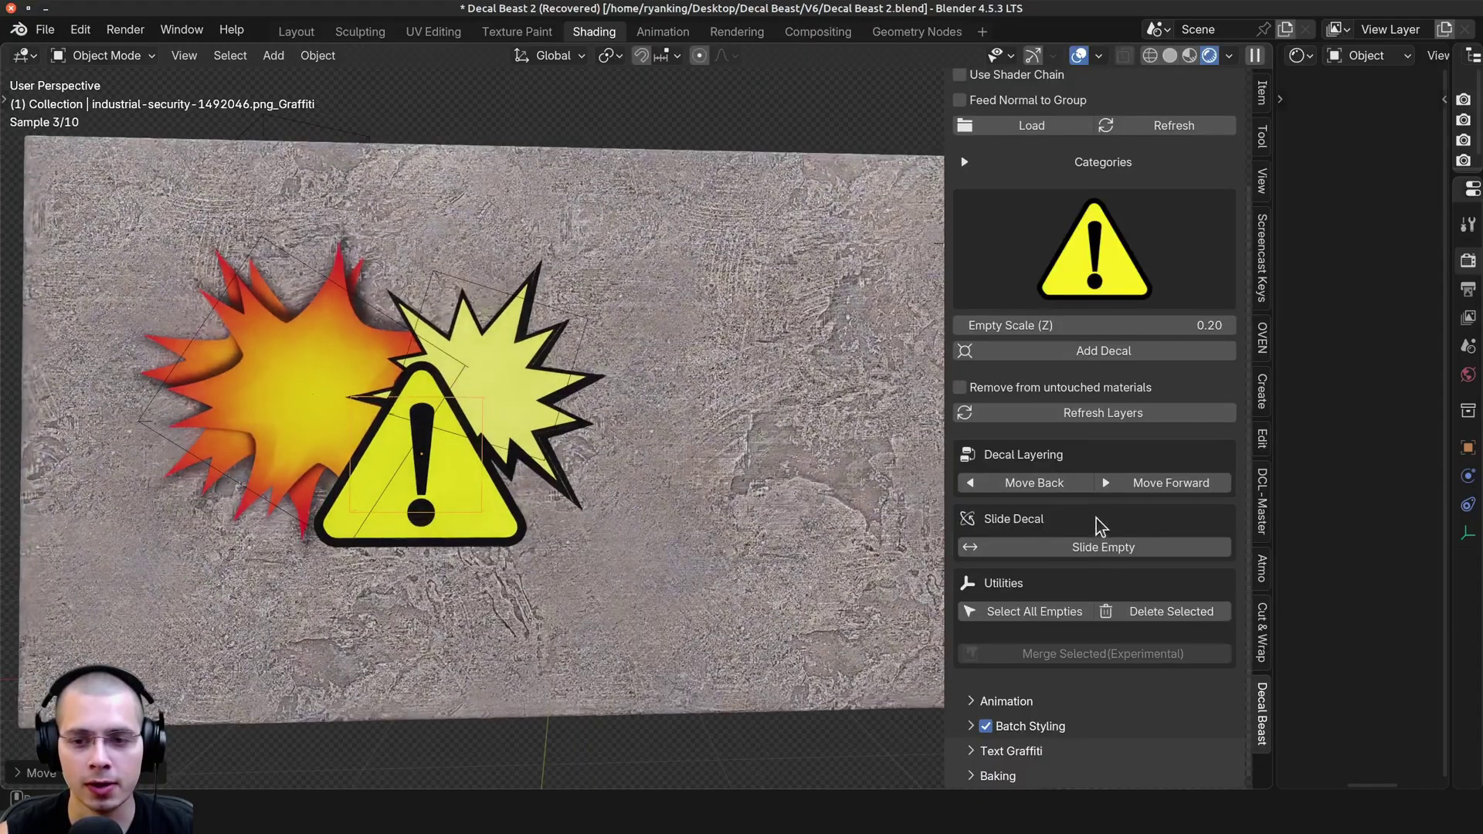
Reorder the warning triangle decal's layer so it lies behind the pale yellow burst and in front of the orange burst
{"action": "left_click", "coordinate": [1029, 490]}
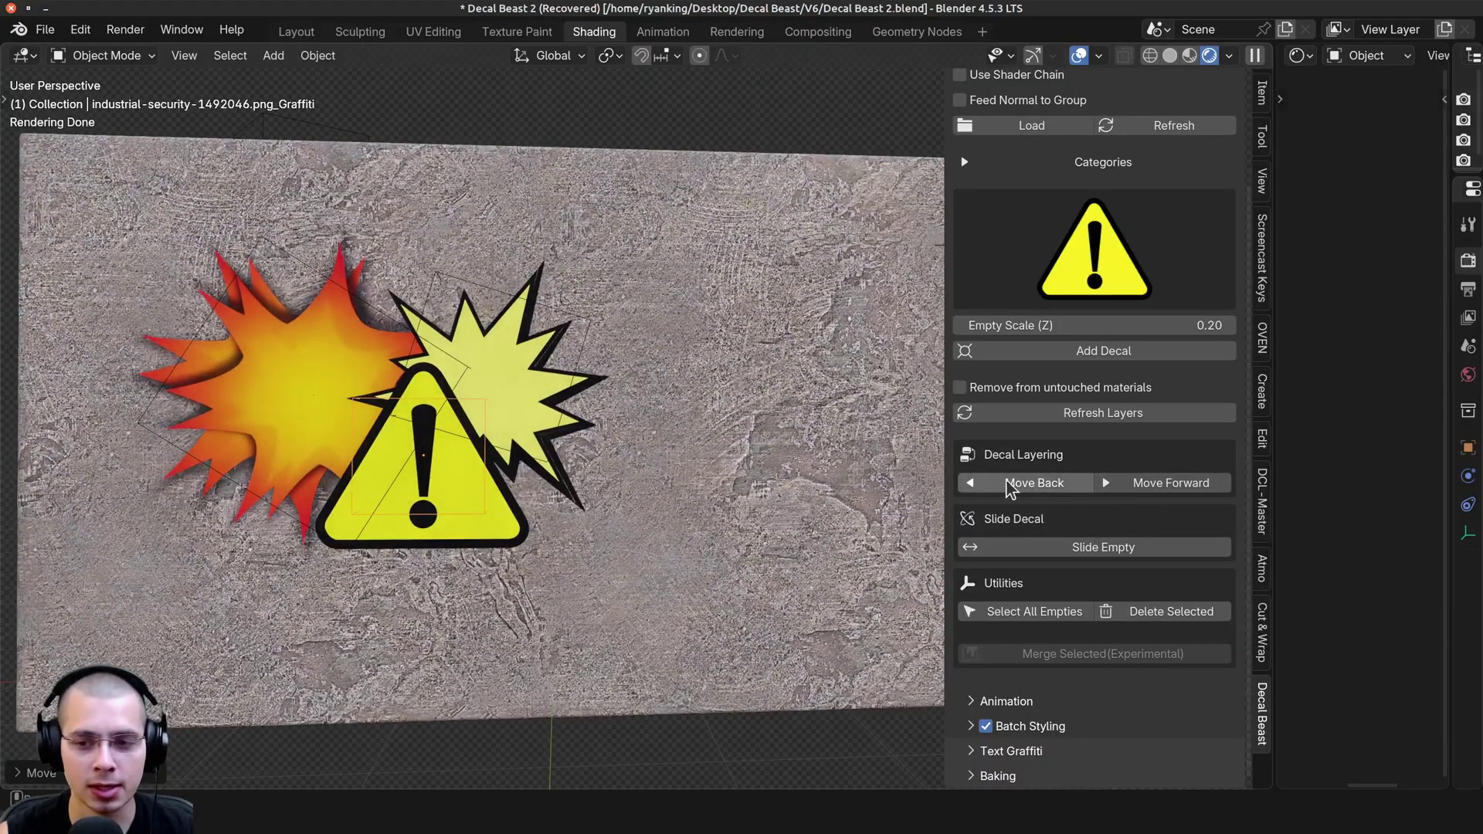
{"action": "left_click", "coordinate": [1024, 487]}
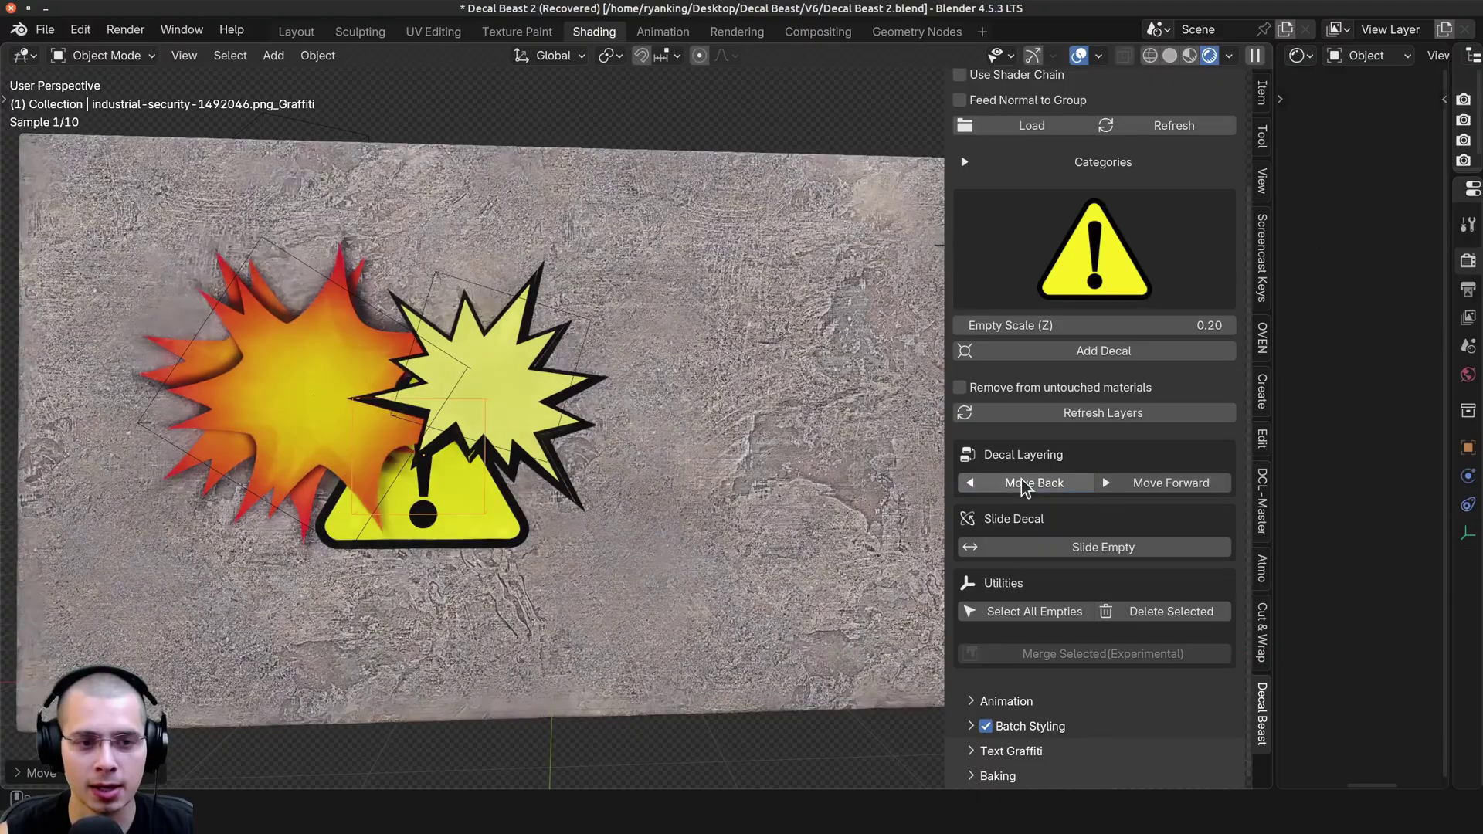
{"action": "left_click", "coordinate": [1194, 491]}
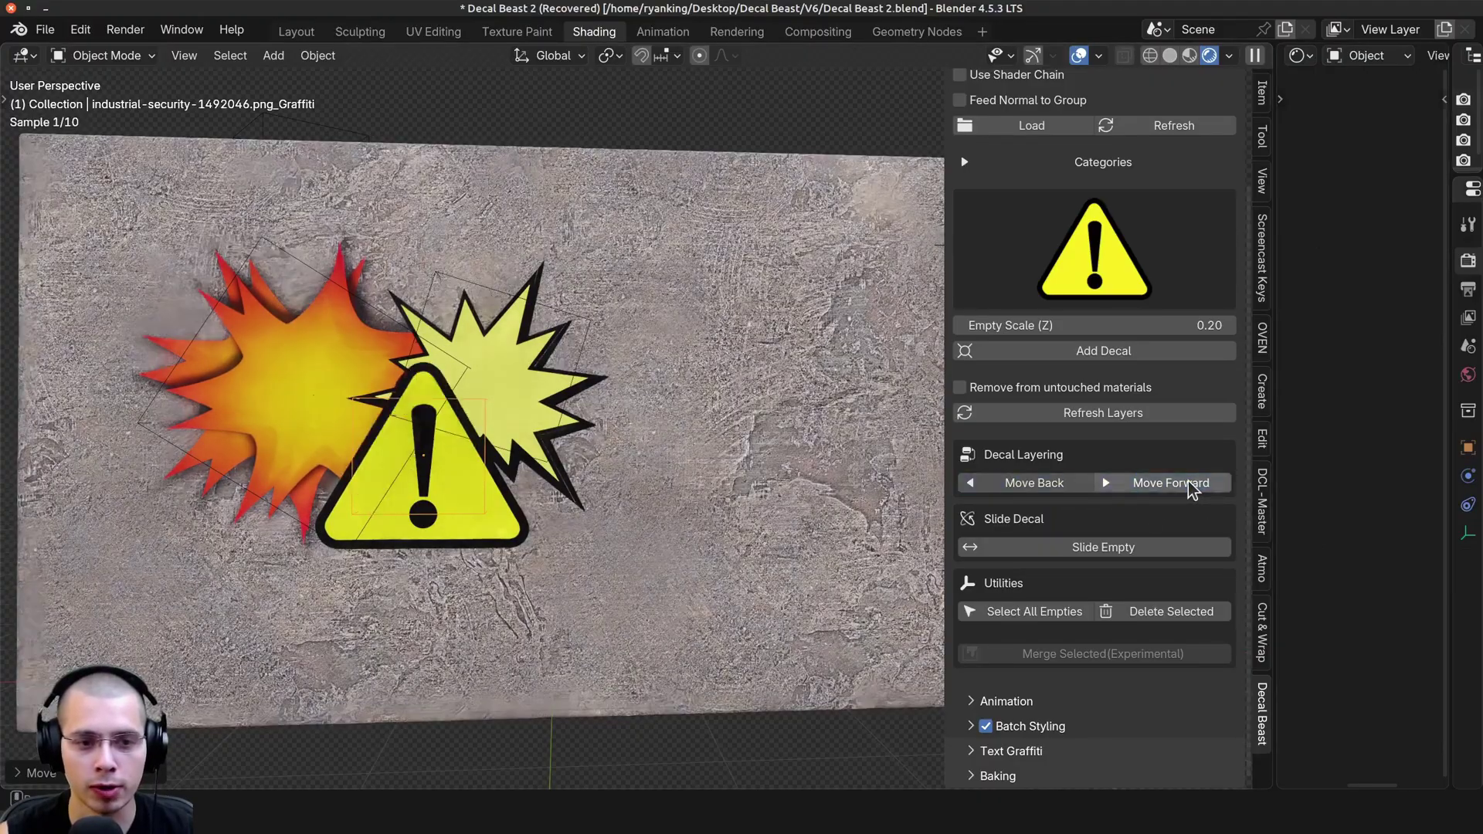
{"action": "middle_click_drag", "start_coordinate": [297, 332], "coordinate": [348, 354], "text": "shift"}
{"action": "scroll", "coordinate": [409, 444], "scroll_direction": "up", "scroll_amount": 3}
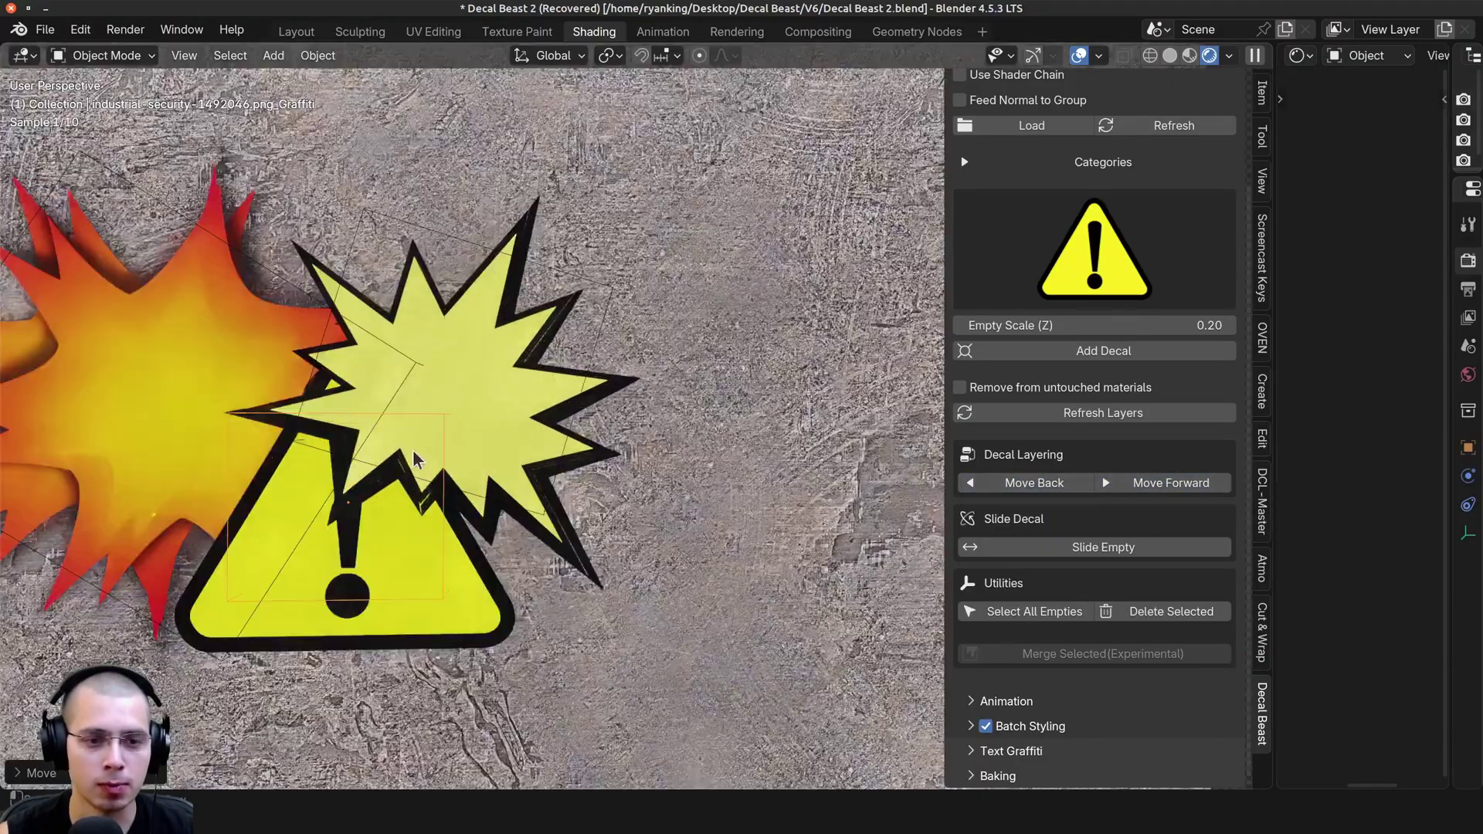
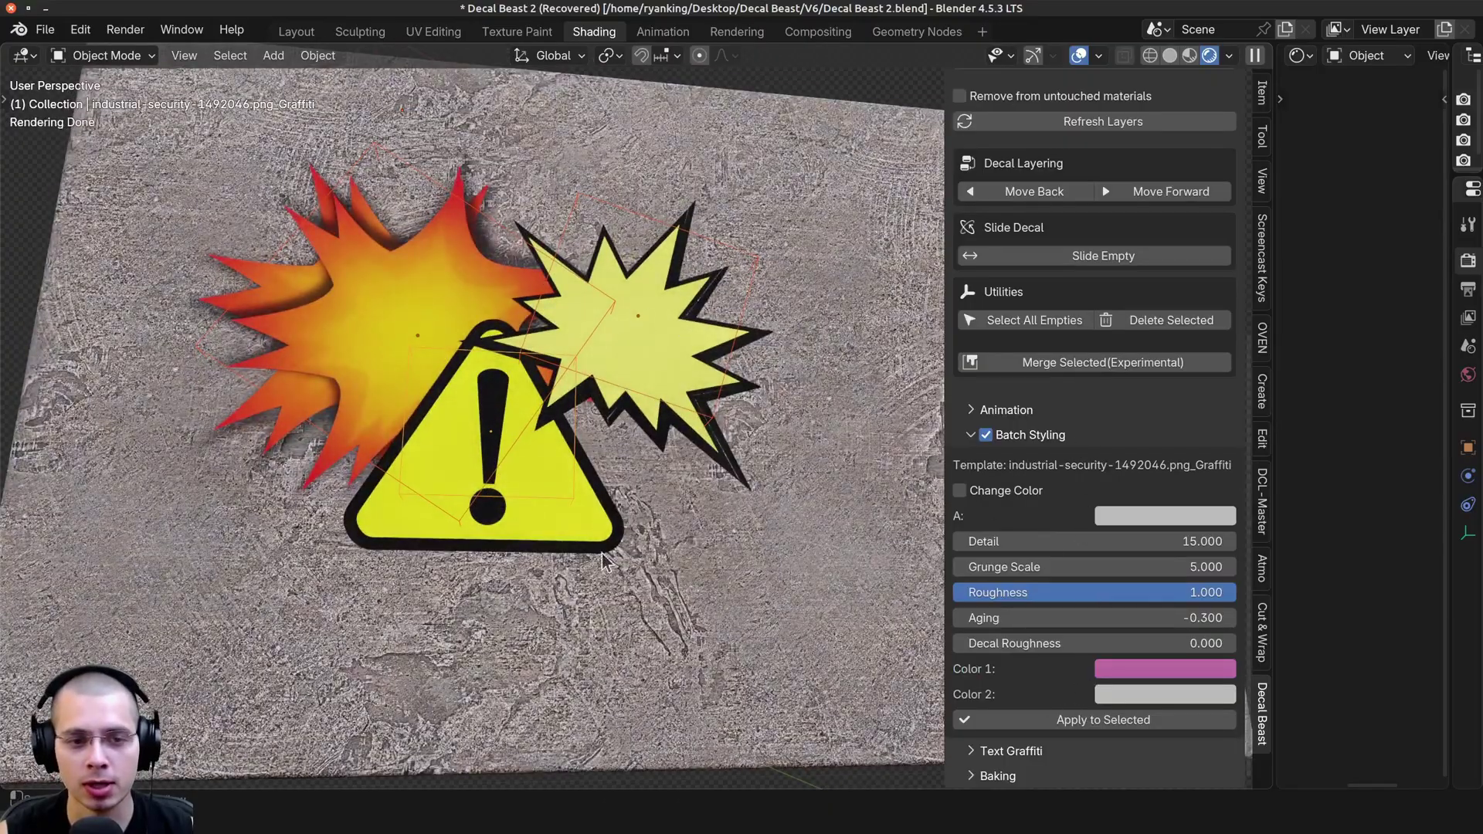
Select the orange explosion decal alone and enable Change Color for it
{"action": "left_click", "coordinate": [435, 188]}
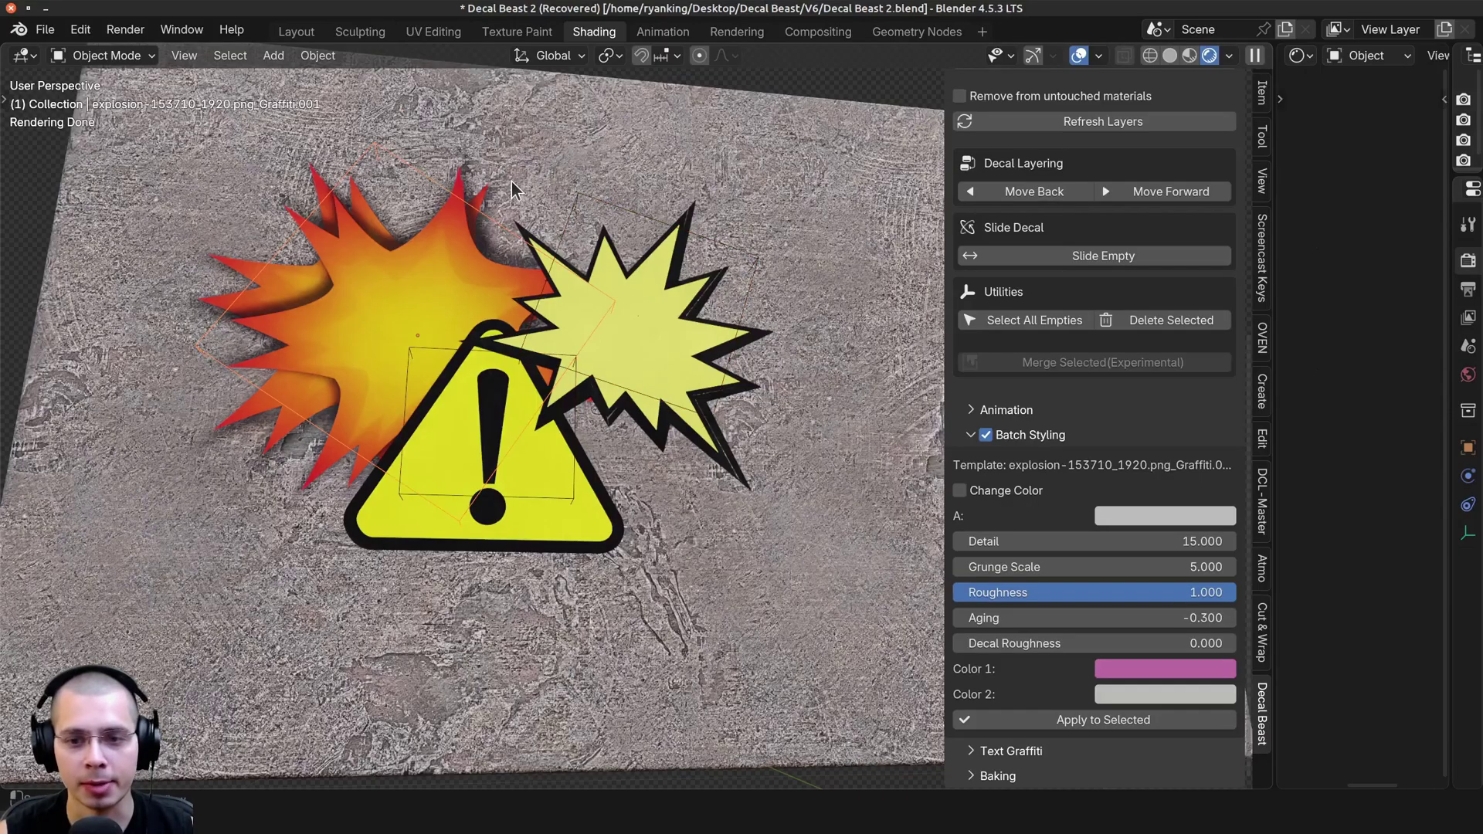
{"action": "left_click", "coordinate": [958, 492]}
{"action": "middle_click_drag", "start_coordinate": [649, 386], "coordinate": [550, 356]}
{"action": "scroll", "coordinate": [412, 298], "scroll_direction": "up", "scroll_amount": 2}
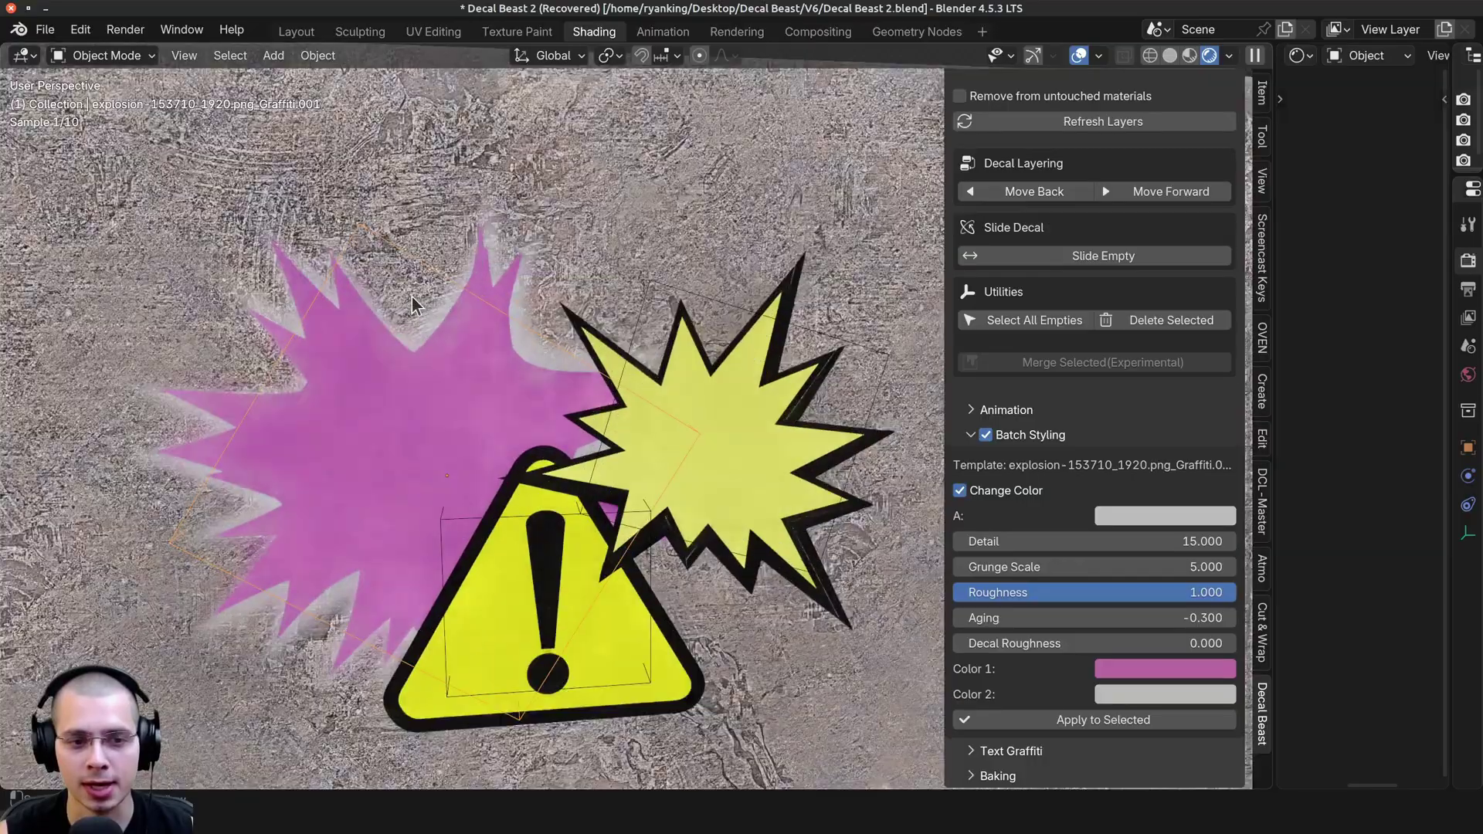
Set the explosion decal's Color 1 to light blue (#52BCFFFF) and its Color 2 to white
{"action": "left_click", "coordinate": [1152, 667]}
{"action": "mouse_move", "coordinate": [1171, 425]}
{"action": "left_mouse_down"}
{"action": "mouse_move", "coordinate": [1181, 497]}
{"action": "mouse_move", "coordinate": [1225, 334]}
{"action": "mouse_move", "coordinate": [1210, 361]}
{"action": "left_mouse_up"}
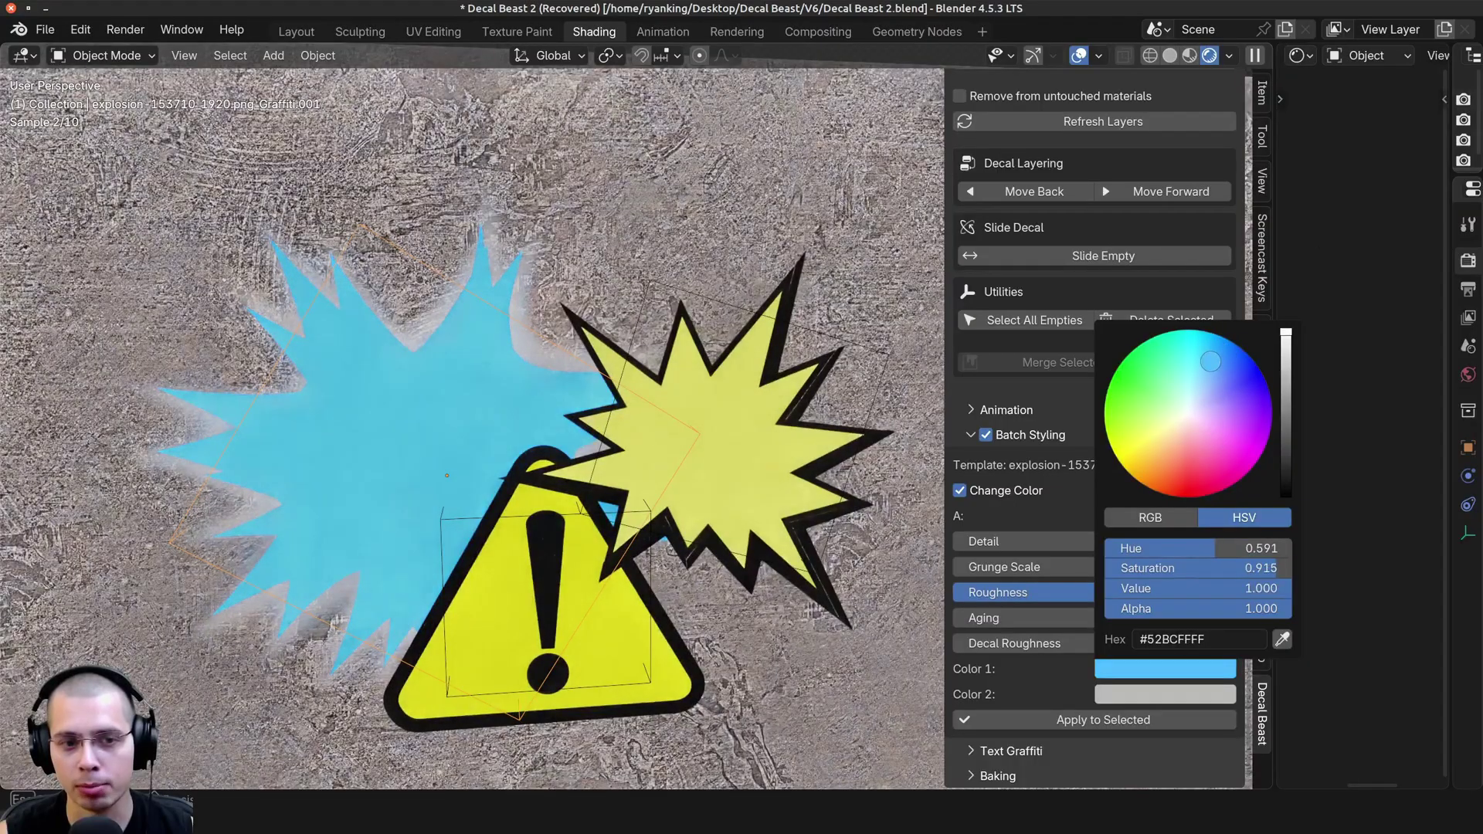
{"action": "left_click", "coordinate": [1140, 697]}
{"action": "scroll", "coordinate": [1177, 429], "scroll_direction": "up", "scroll_amount": 10}
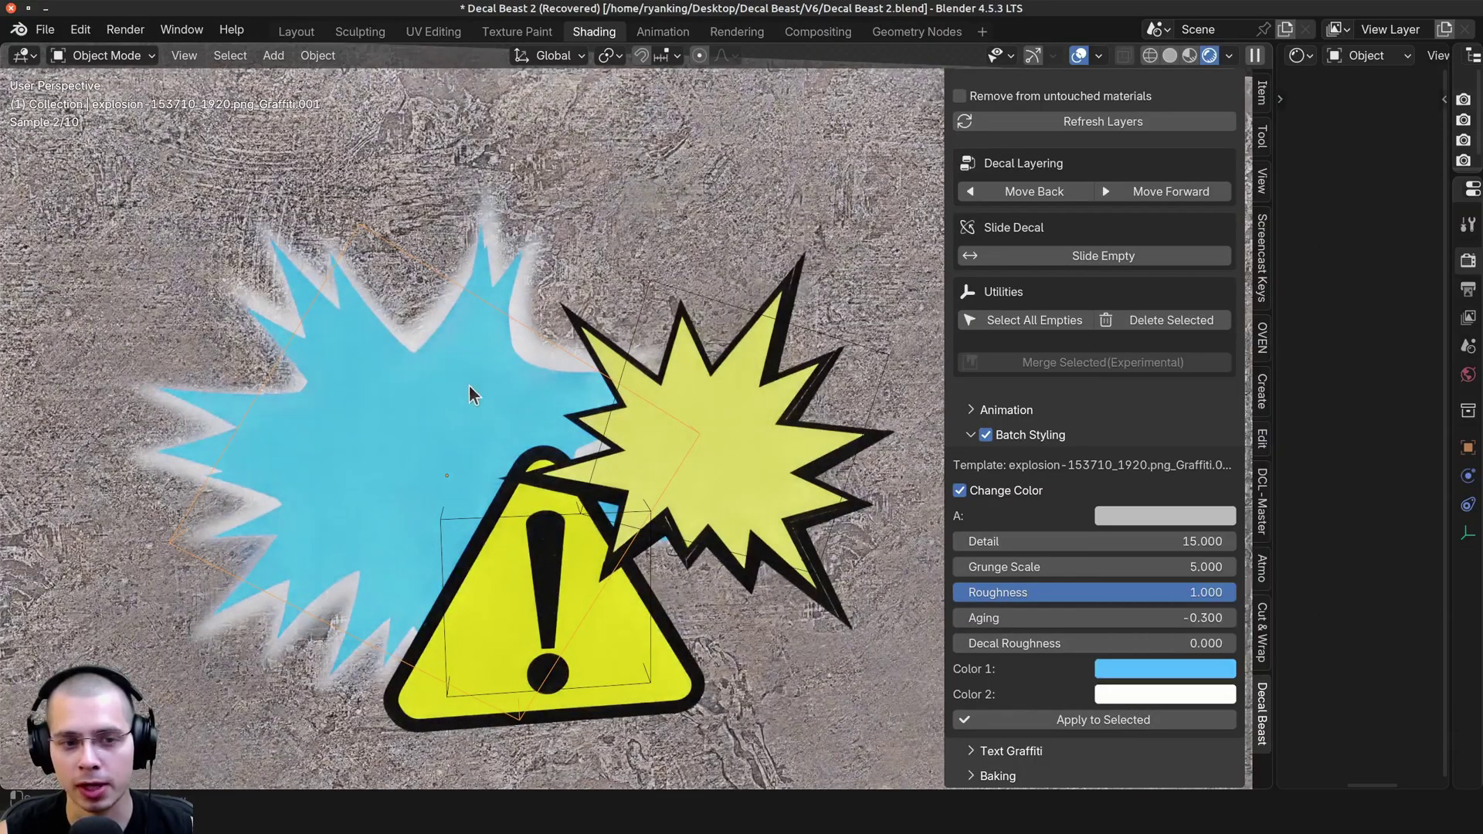
{"action": "middle_click_drag", "start_coordinate": [470, 387], "coordinate": [481, 331], "text": "shift"}
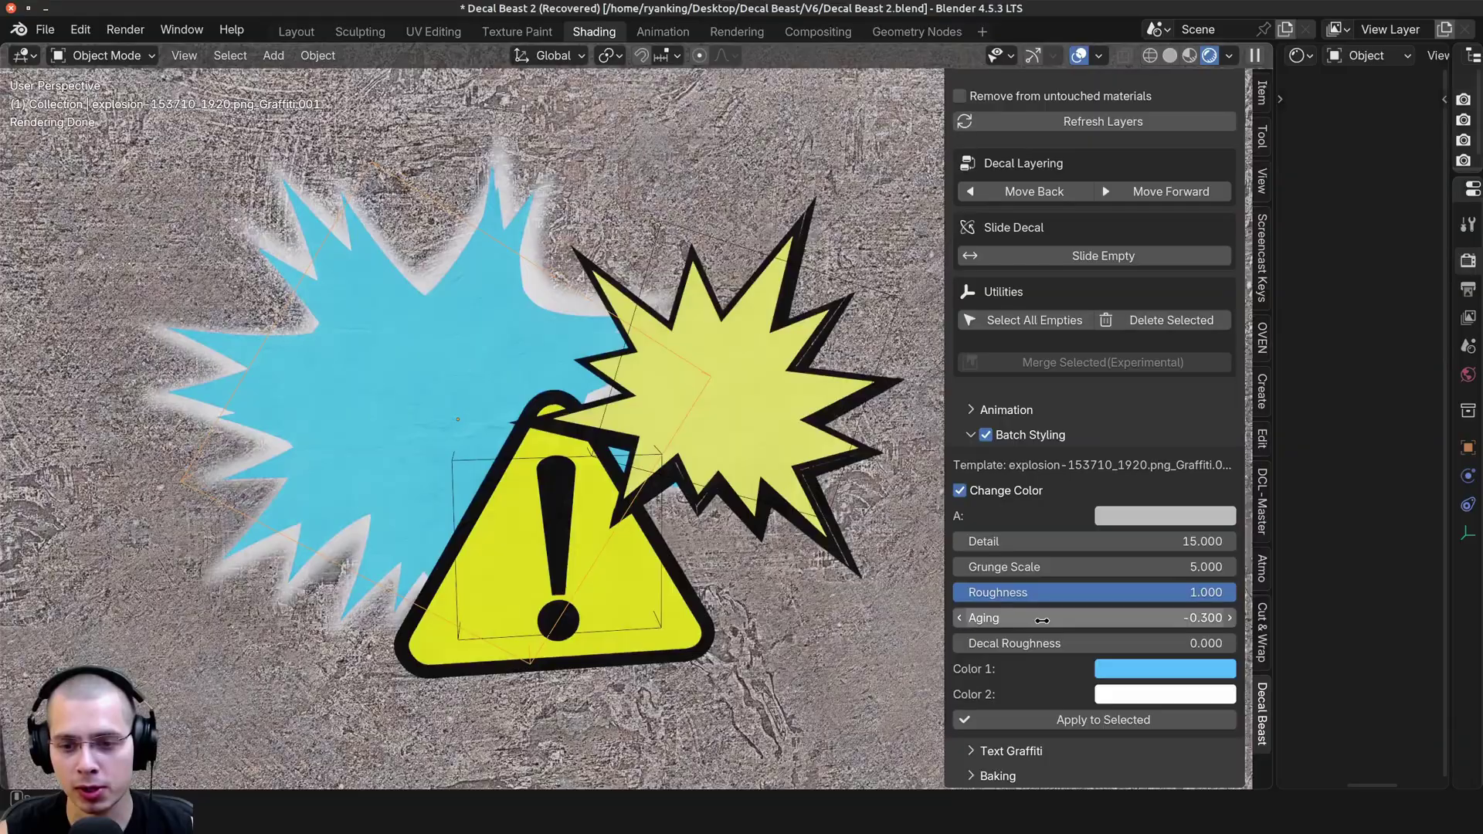
Set the blue explosion decal's Aging to -0.080 for a worn paint look
{"action": "mouse_move", "coordinate": [1042, 620]}
{"action": "left_mouse_down"}
{"action": "mouse_move", "coordinate": [1004, 620]}
{"action": "mouse_move", "coordinate": [1097, 620]}
{"action": "mouse_move", "coordinate": [1051, 620]}
{"action": "left_mouse_up"}
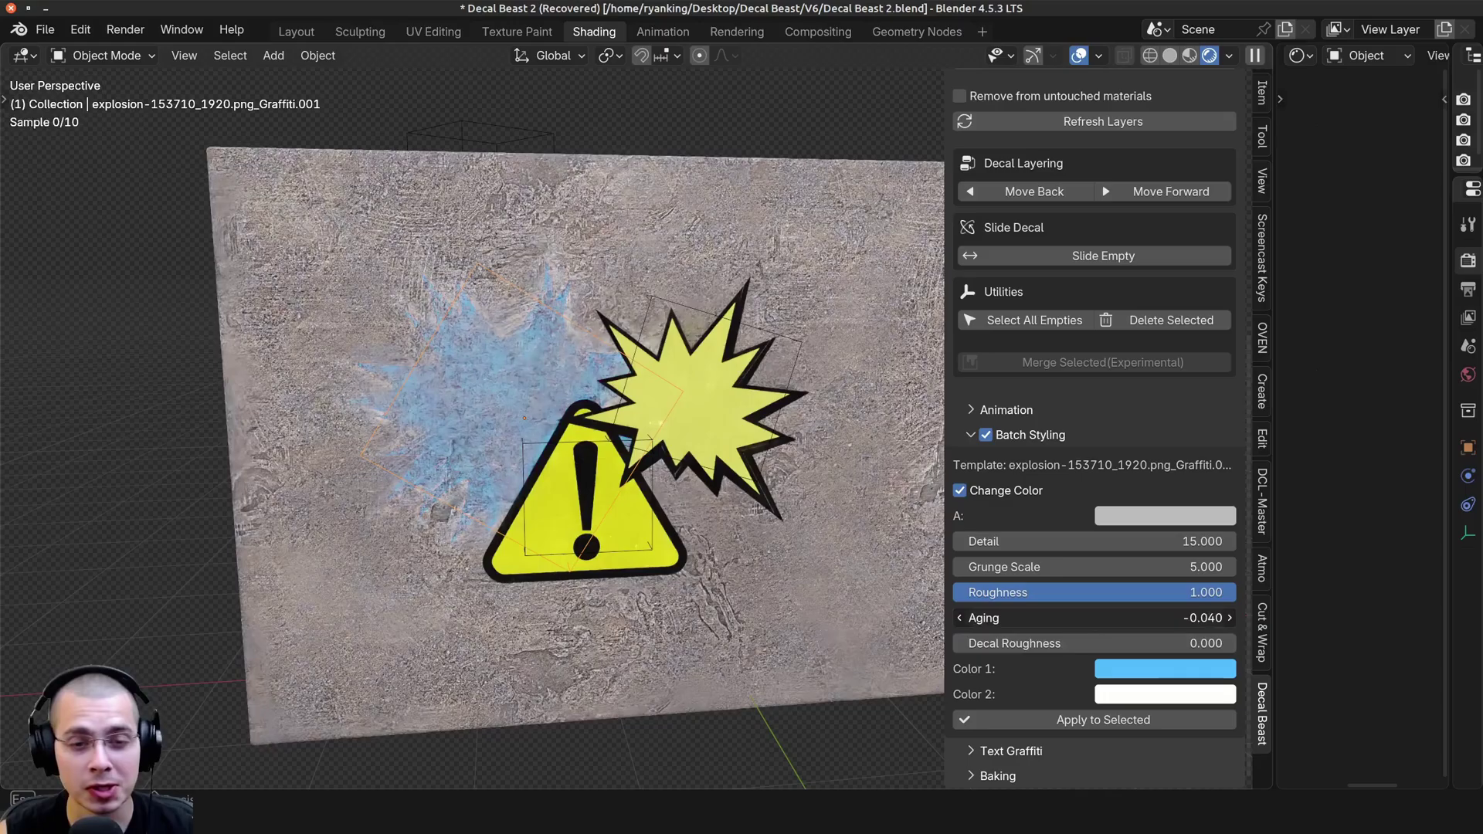
{"action": "left_click_drag", "start_coordinate": [1088, 618], "coordinate": [1079, 618]}
{"action": "scroll", "coordinate": [589, 373], "scroll_direction": "up", "scroll_amount": 3}
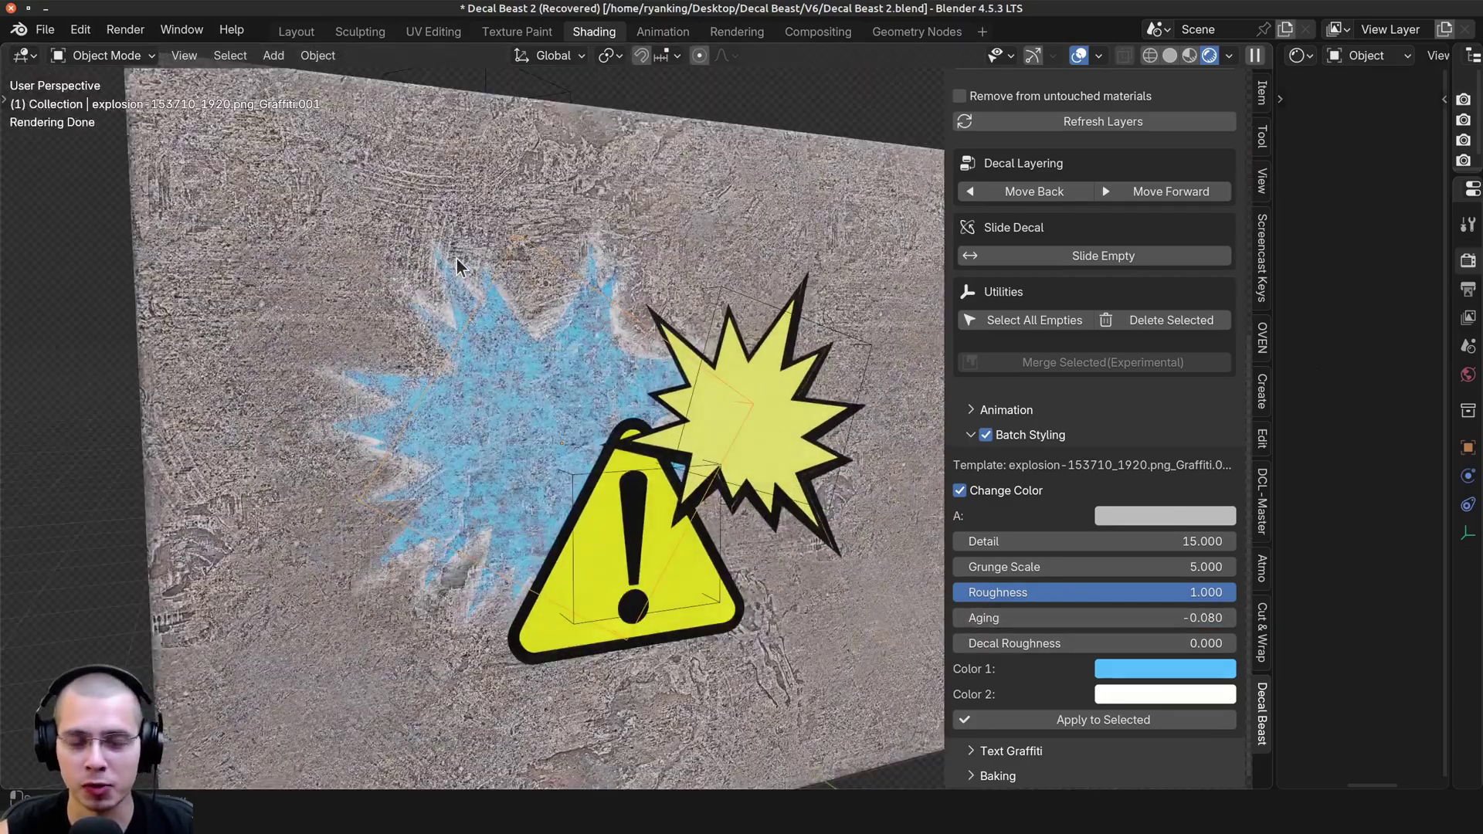
{"action": "scroll", "coordinate": [591, 363], "scroll_direction": "up", "scroll_amount": 1}
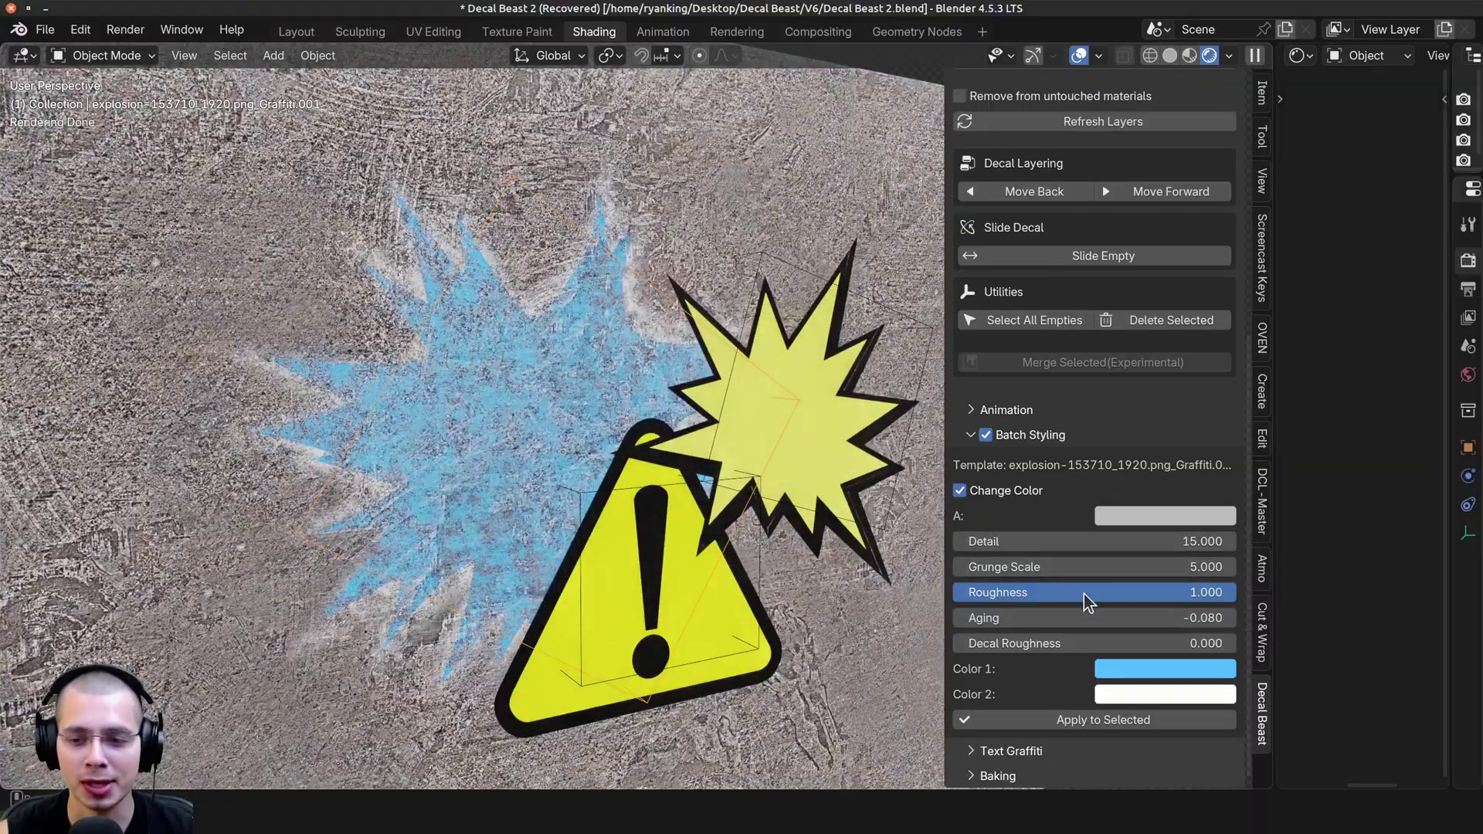
Set the blue explosion decal's Grunge Scale to 10.3 and try out other Detail, Aging and Decal Roughness values
{"action": "left_click", "coordinate": [1078, 558]}
{"action": "left_click", "coordinate": [1014, 628]}
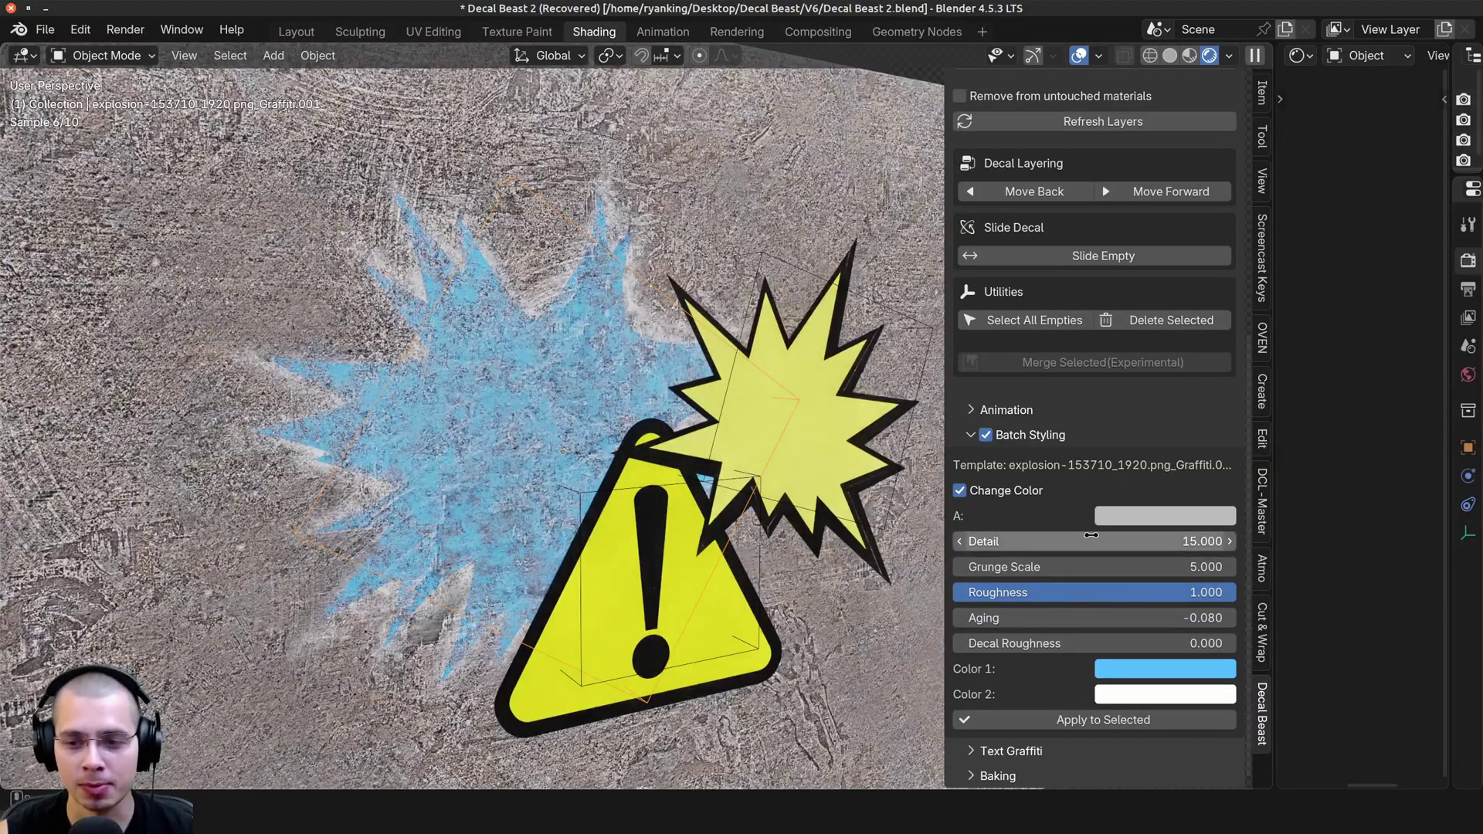
{"action": "left_click_drag", "start_coordinate": [1091, 536], "coordinate": [1167, 567]}
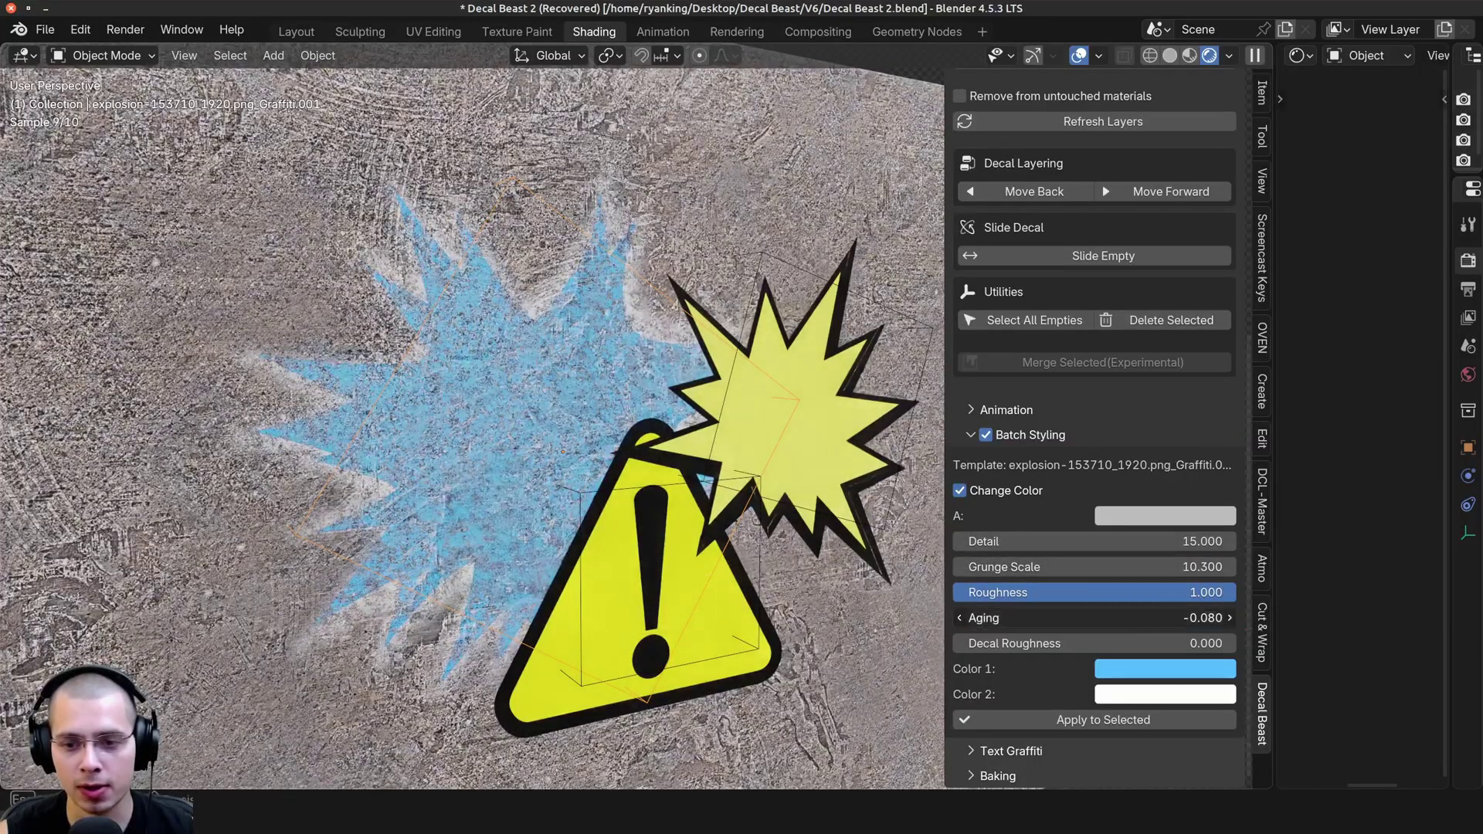
{"action": "left_click_drag", "start_coordinate": [1133, 619], "coordinate": [1138, 644]}
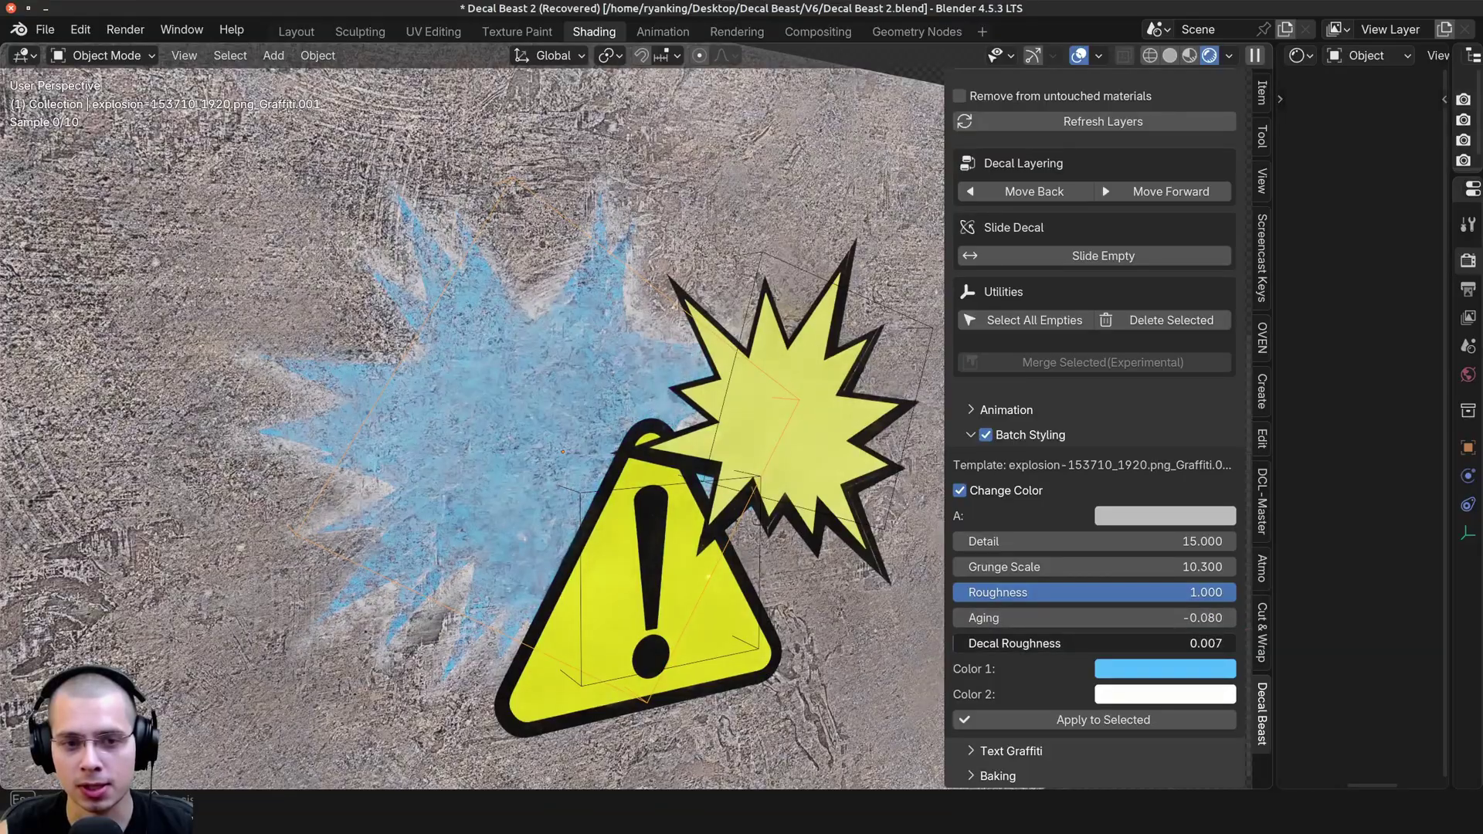
{"action": "left_click_drag", "start_coordinate": [1022, 643], "coordinate": [1234, 644]}
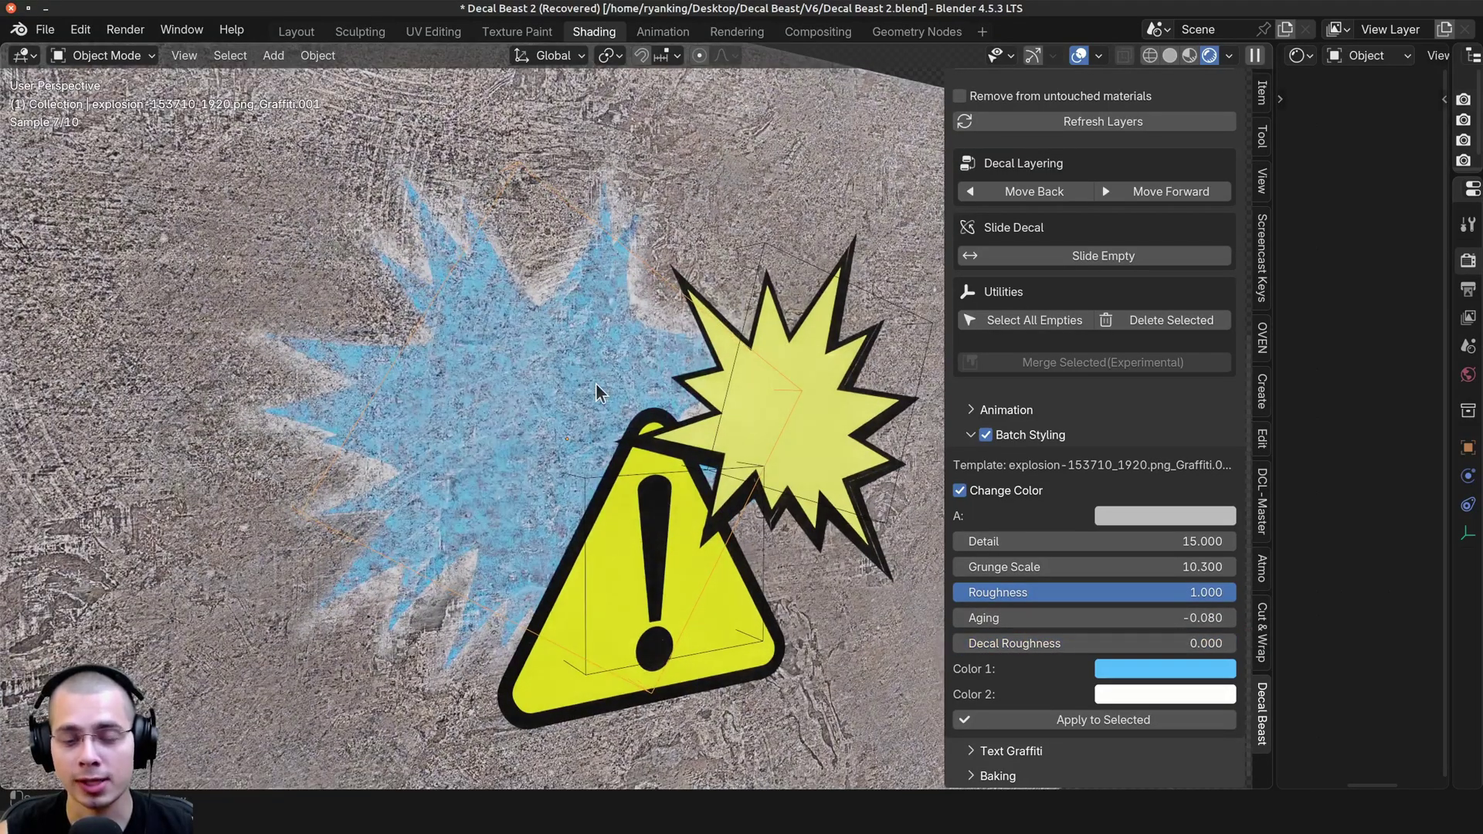
{"action": "scroll", "coordinate": [596, 384], "scroll_direction": "down", "scroll_amount": 1}
{"action": "middle_click_drag", "start_coordinate": [596, 384], "coordinate": [693, 297]}
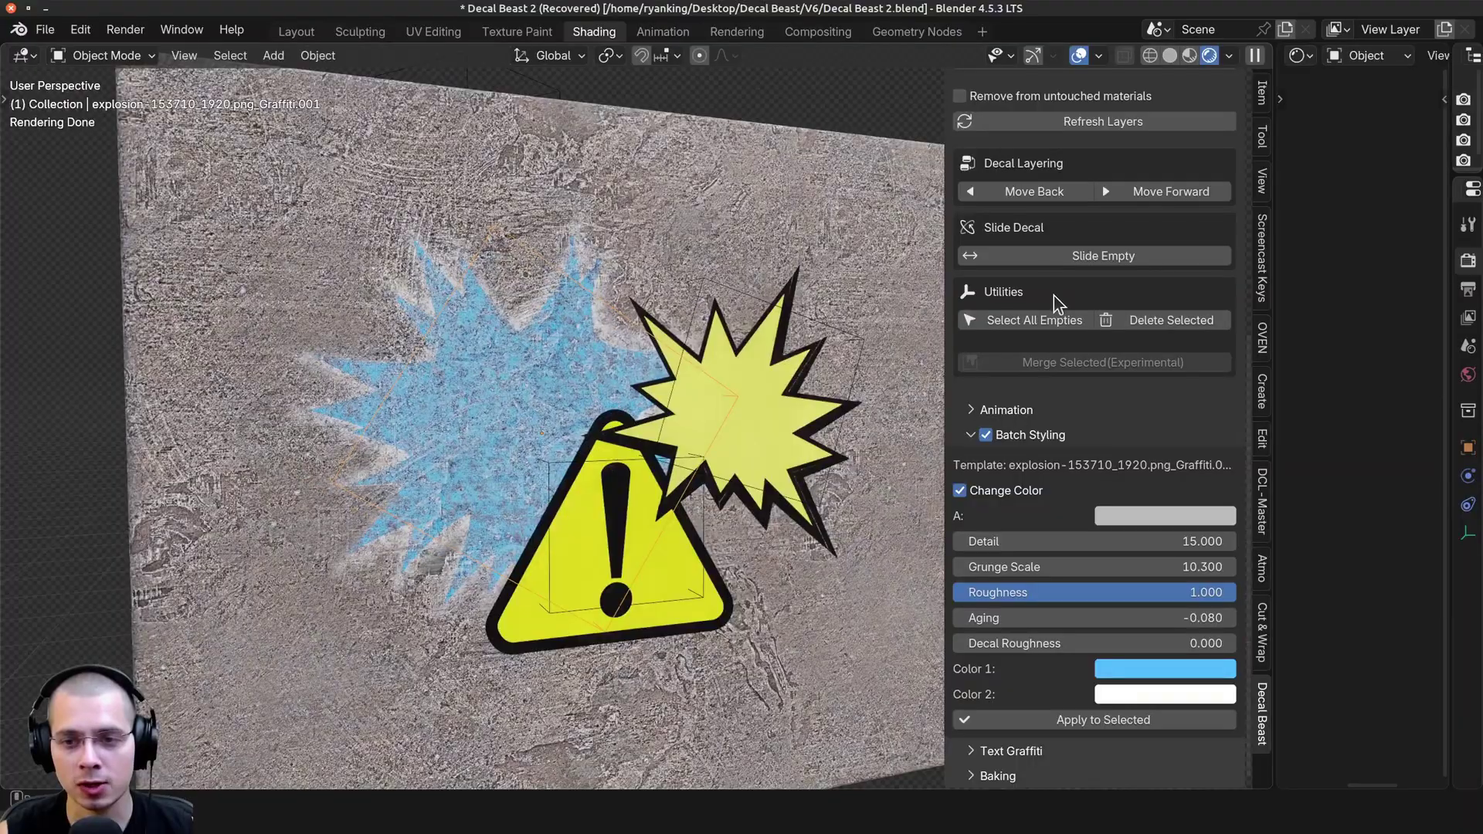
Select all decal empties with the blue explosion as the active template and apply its styling to the whole selection
{"action": "left_click", "coordinate": [1042, 318]}
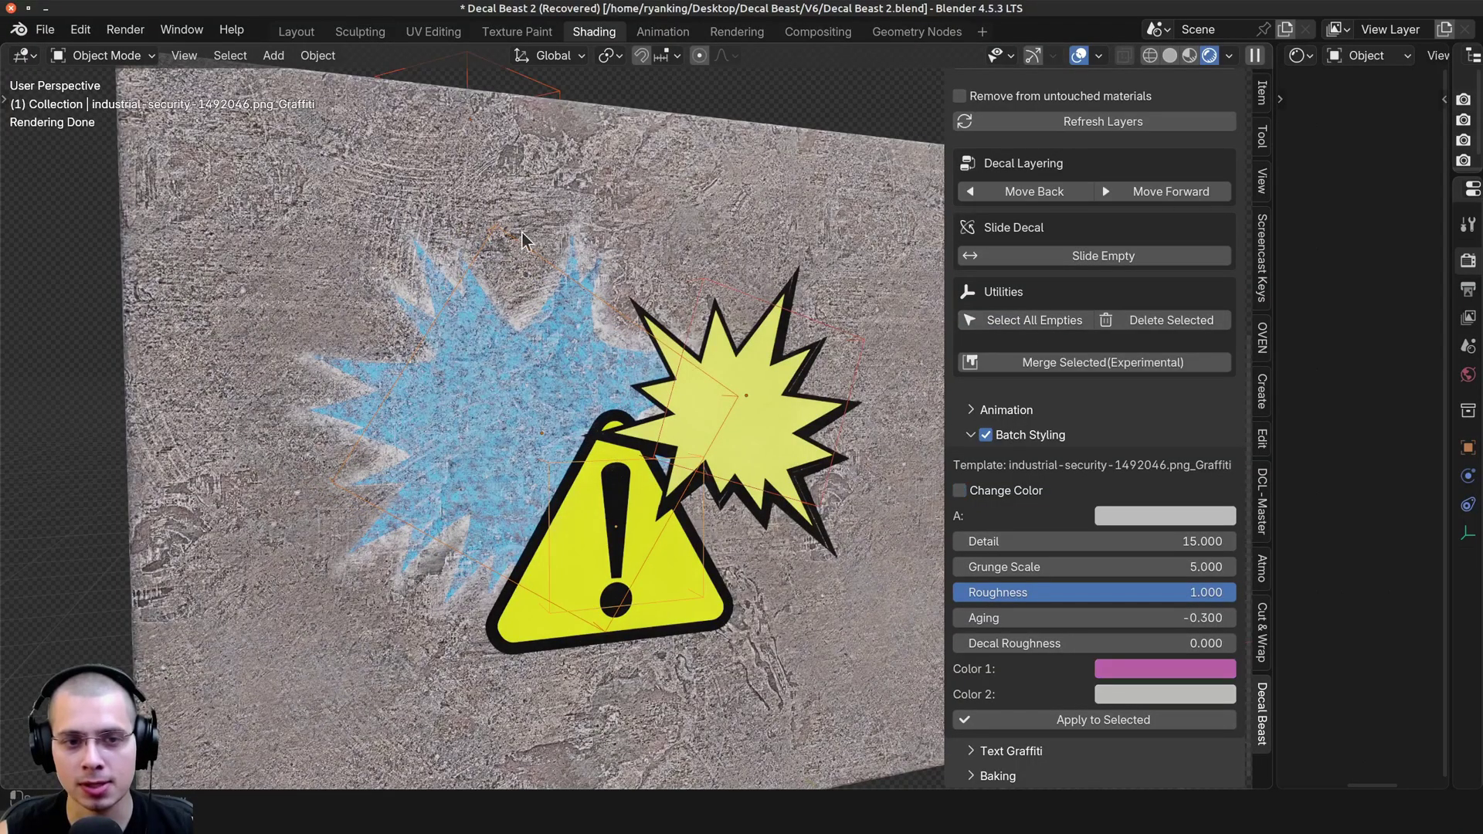
{"action": "left_click", "coordinate": [545, 261]}
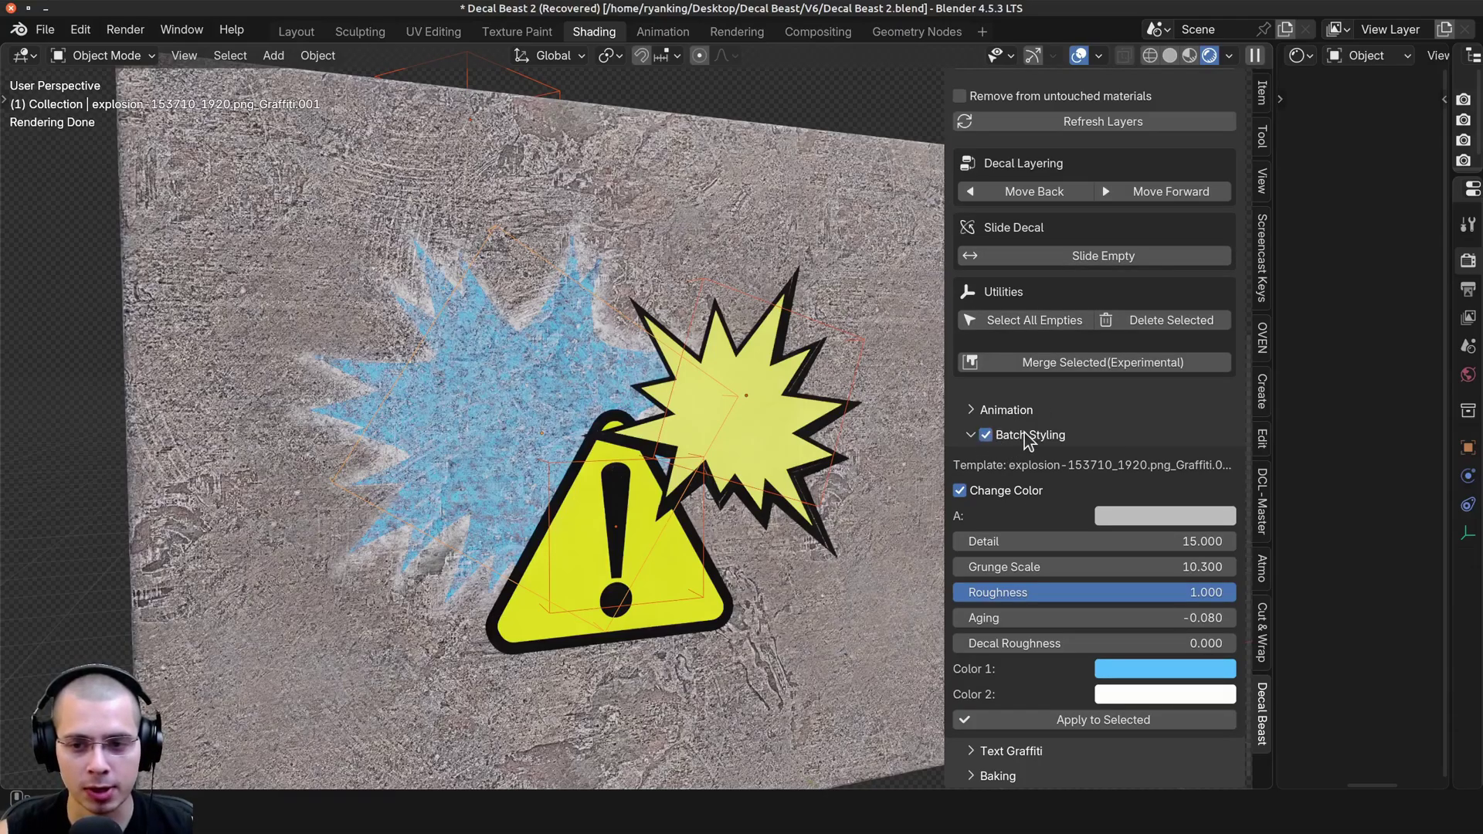
{"action": "left_click", "coordinate": [1079, 722]}
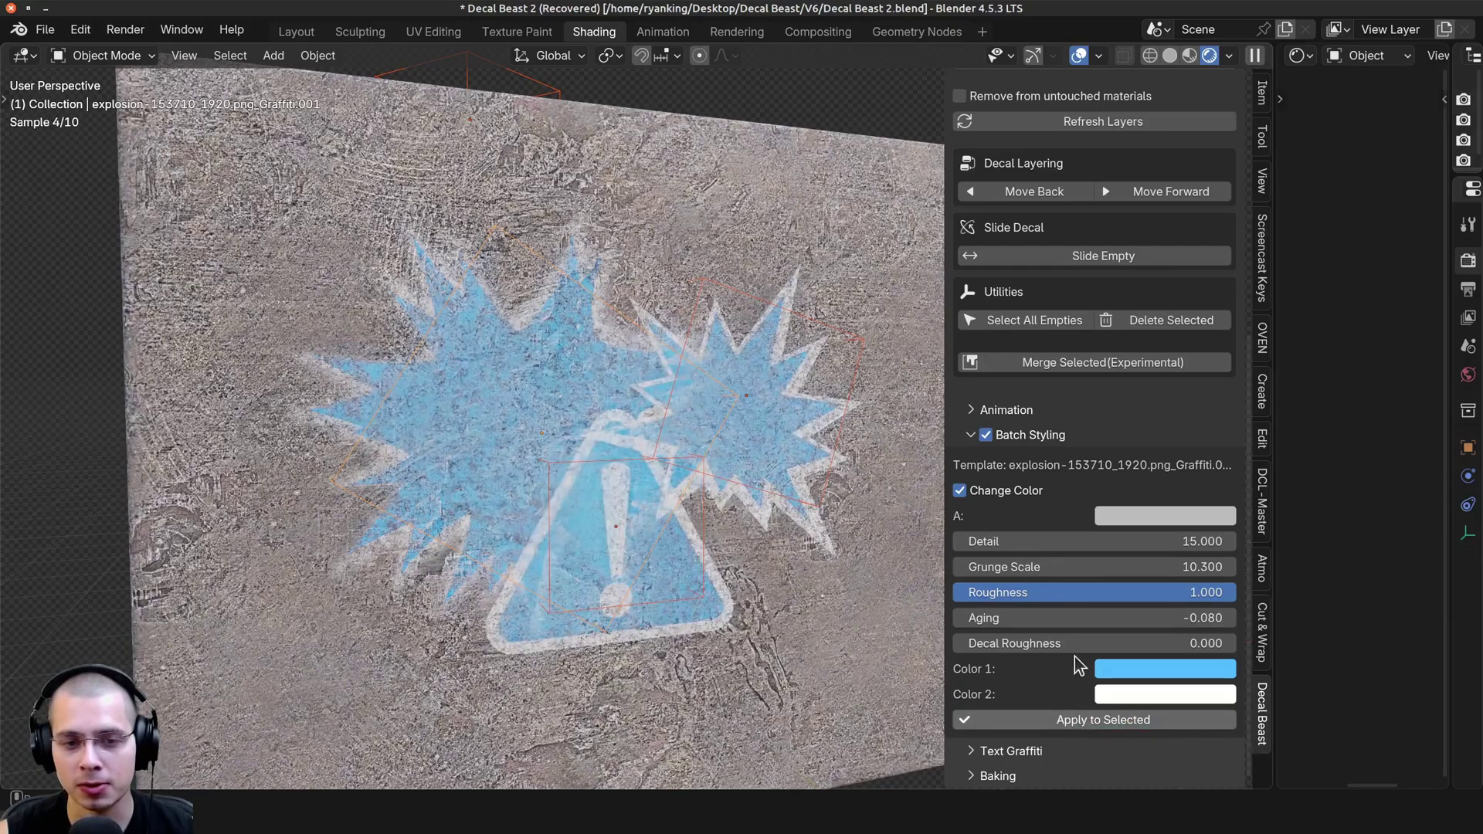
{"action": "scroll", "coordinate": [635, 364], "scroll_direction": "down", "scroll_amount": 5}
{"action": "middle_click_drag", "start_coordinate": [562, 346], "coordinate": [642, 318]}
{"action": "scroll", "coordinate": [550, 338], "scroll_direction": "up", "scroll_amount": 6}
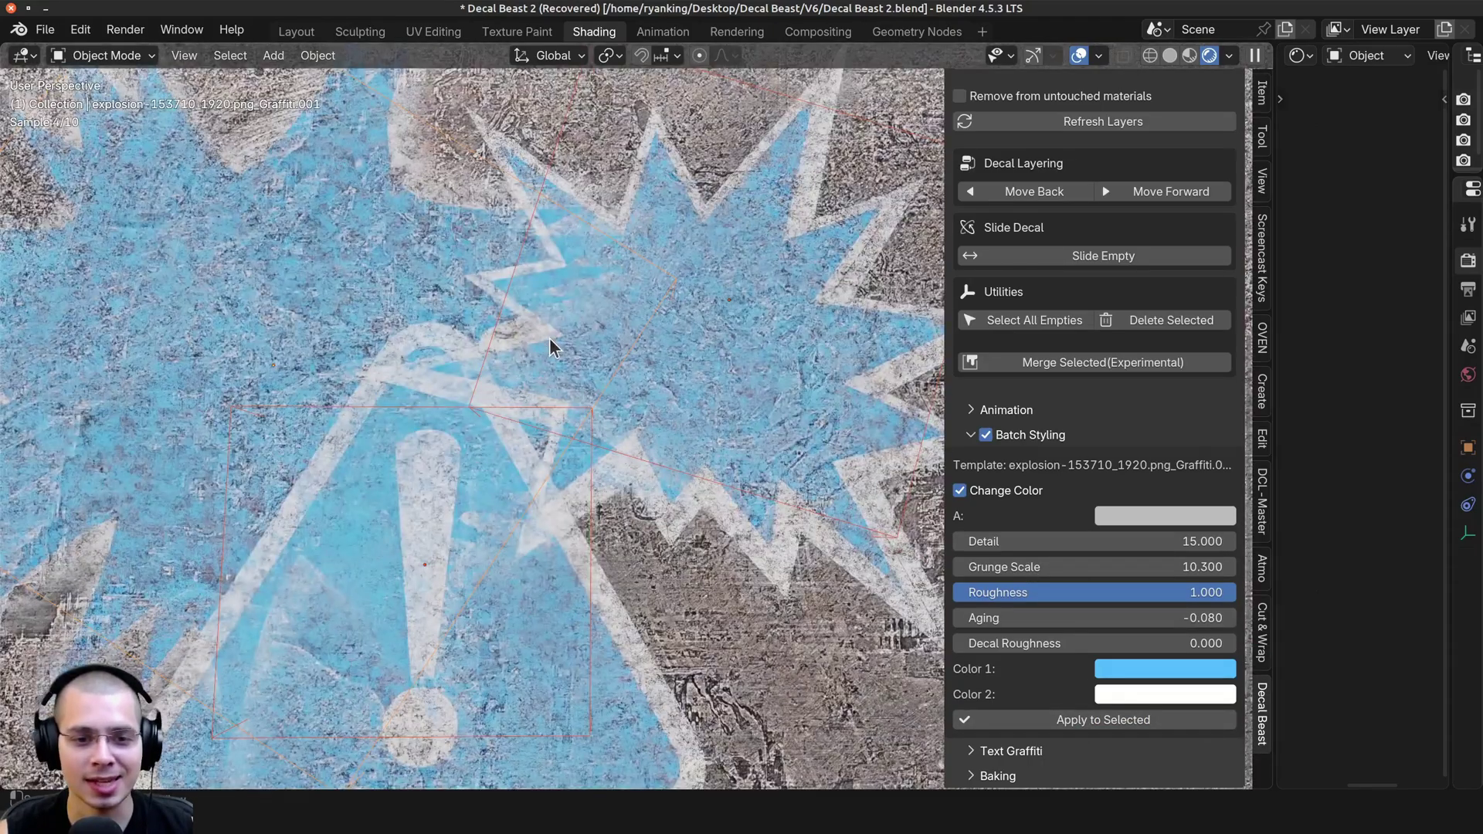
{"action": "mouse_move", "coordinate": [550, 338]}
{"action": "middle_mouse_down"}
{"action": "mouse_move", "coordinate": [624, 368]}
{"action": "mouse_move", "coordinate": [609, 527]}
{"action": "mouse_move", "coordinate": [561, 373]}
{"action": "mouse_move", "coordinate": [568, 348]}
{"action": "middle_mouse_up"}
{"action": "scroll", "coordinate": [621, 363], "scroll_direction": "down", "scroll_amount": 4}
{"action": "scroll", "coordinate": [608, 527], "scroll_direction": "down", "scroll_amount": 1}
{"action": "scroll", "coordinate": [560, 373], "scroll_direction": "up", "scroll_amount": 2}
Move only the large explosion decal along the global X axis to the empty area beside the other two decals
{"action": "left_click_drag", "start_coordinate": [1250, 486], "coordinate": [1249, 332]}
{"action": "left_click", "coordinate": [543, 294]}
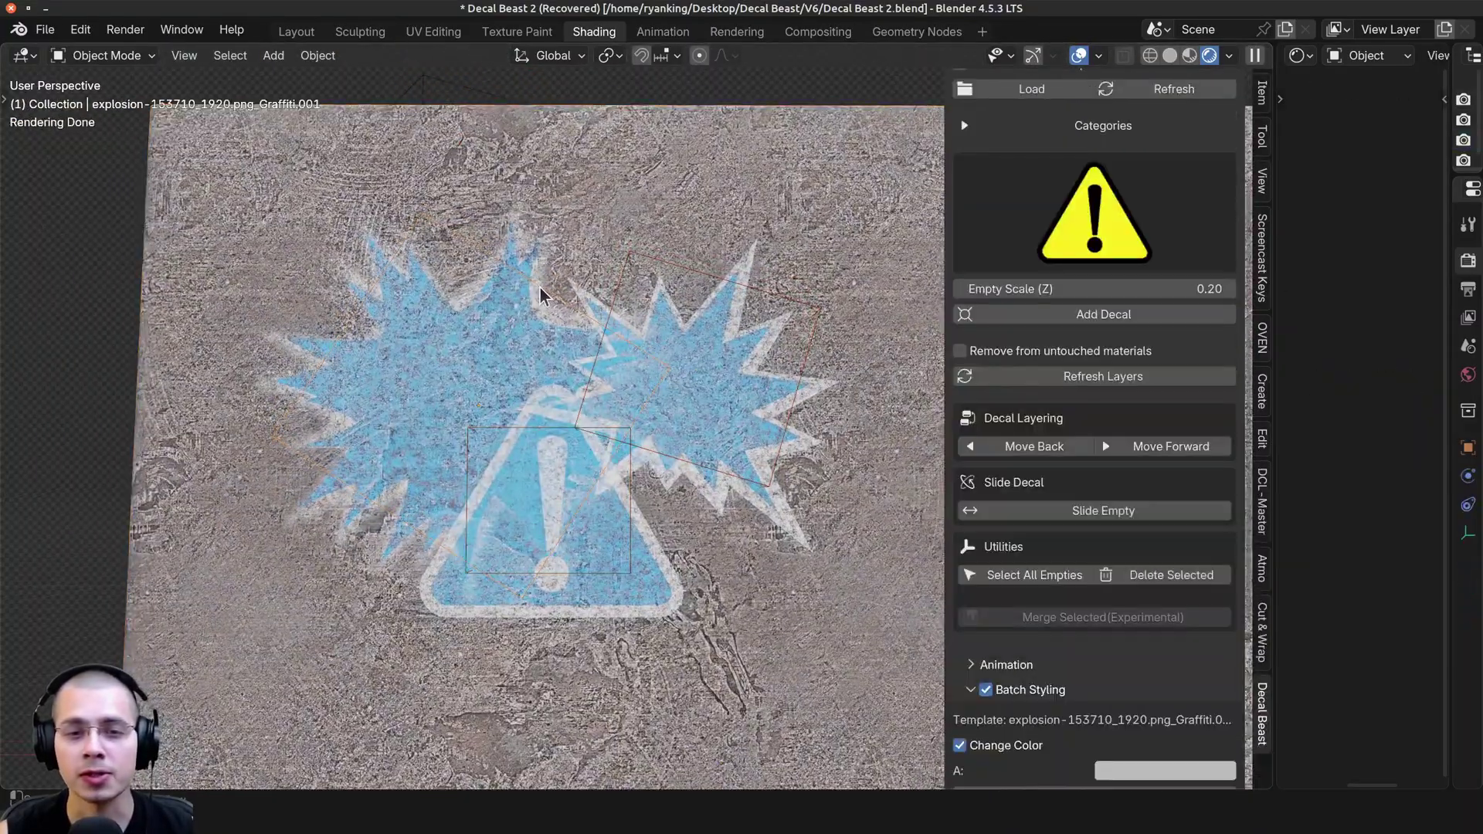
{"action": "scroll", "coordinate": [492, 296], "scroll_direction": "down", "scroll_amount": 3}
{"action": "middle_click_drag", "start_coordinate": [492, 297], "coordinate": [356, 297], "text": "shift"}
{"action": "key", "text": "g"}
{"action": "key", "text": "x"}
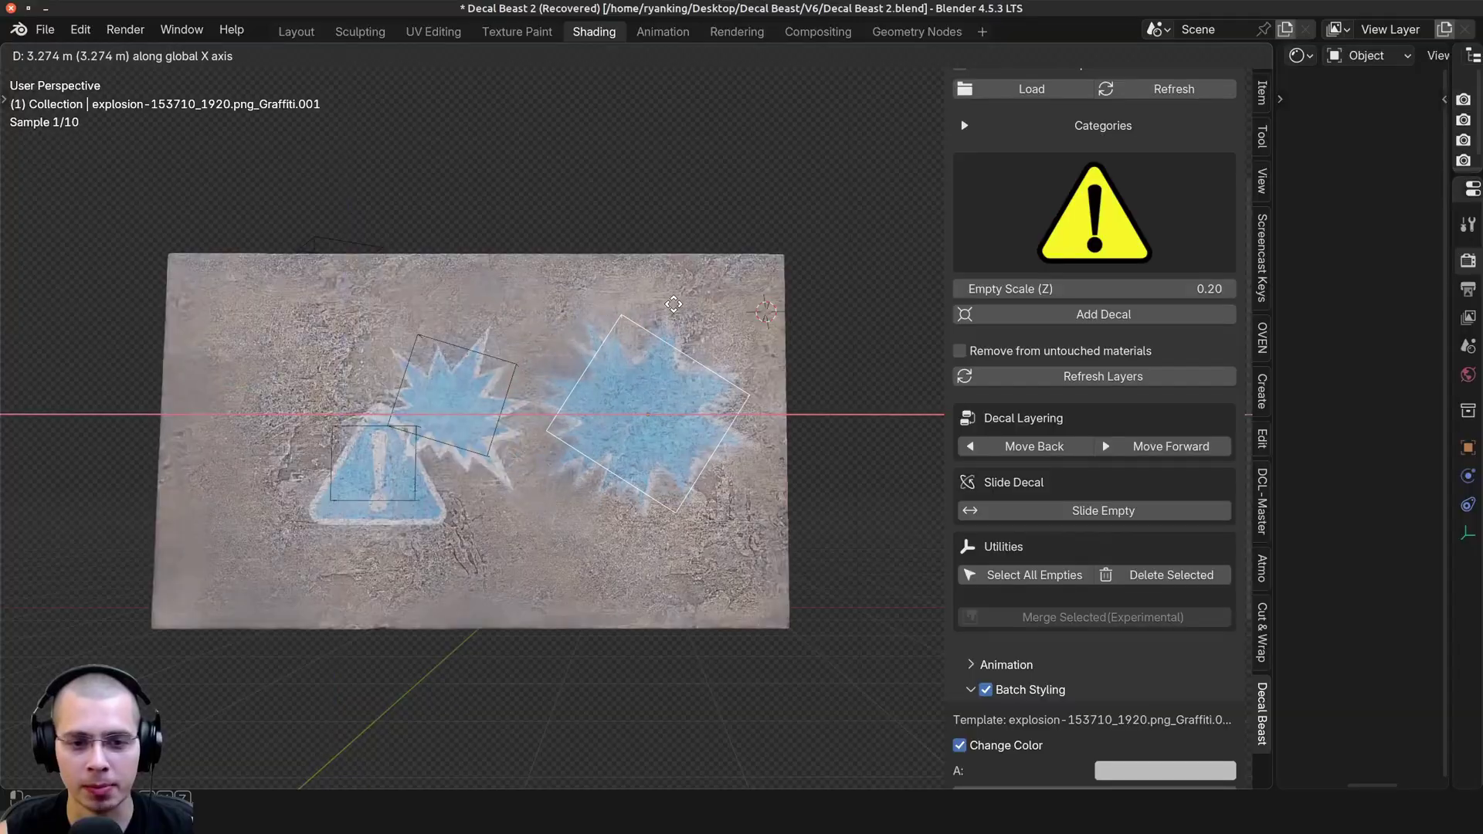
{"action": "left_click", "coordinate": [641, 302]}
{"action": "middle_click_drag", "start_coordinate": [642, 301], "coordinate": [620, 335]}
{"action": "scroll", "coordinate": [624, 343], "scroll_direction": "up", "scroll_amount": 3}
Reset the moved explosion decal's Color 1, Color 2 and Aging to their defaults and turn off Change Color
{"action": "scroll", "coordinate": [1076, 472], "scroll_direction": "down", "scroll_amount": 8}
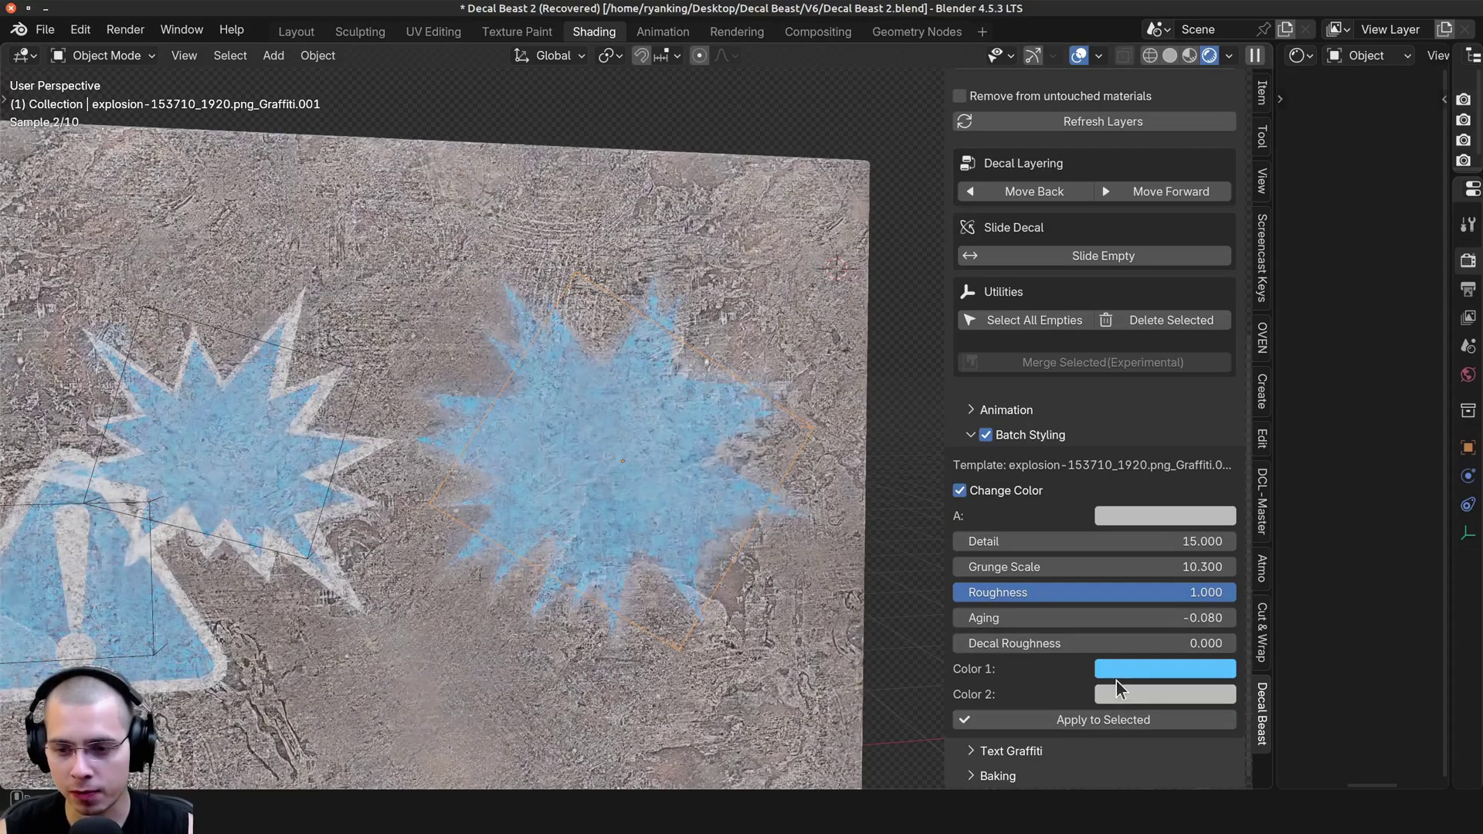
{"action": "key", "text": "BackSpace"}
{"action": "key", "text": "BackSpace"}
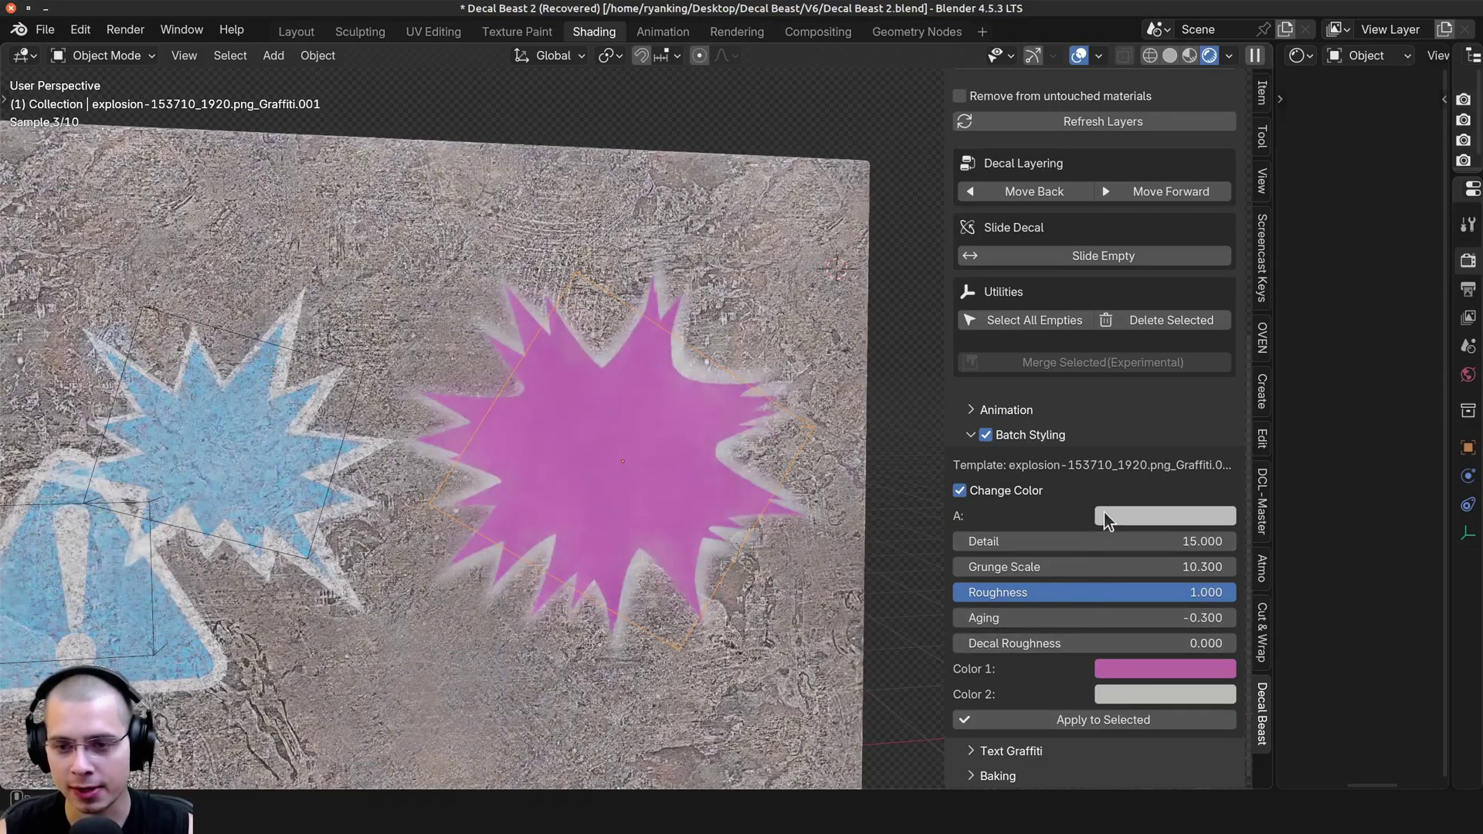
{"action": "left_click", "coordinate": [959, 490]}
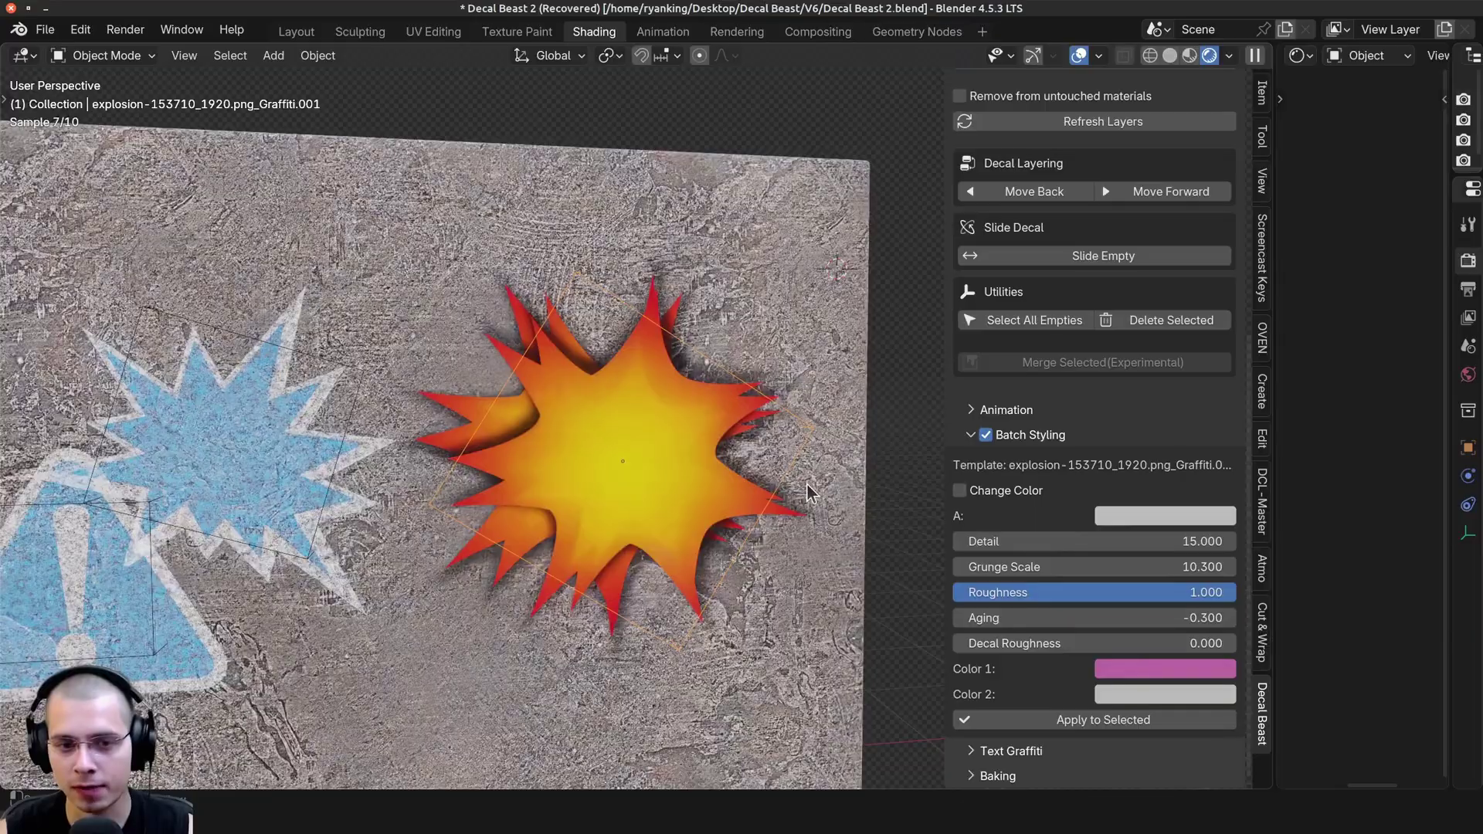
{"action": "scroll", "coordinate": [808, 491], "scroll_direction": "up", "scroll_amount": 2}
Capture the explosion decal's current settings as animation defaults and set the animation duration to 100 frames
{"action": "left_click", "coordinate": [980, 410]}
{"action": "left_click", "coordinate": [980, 410]}
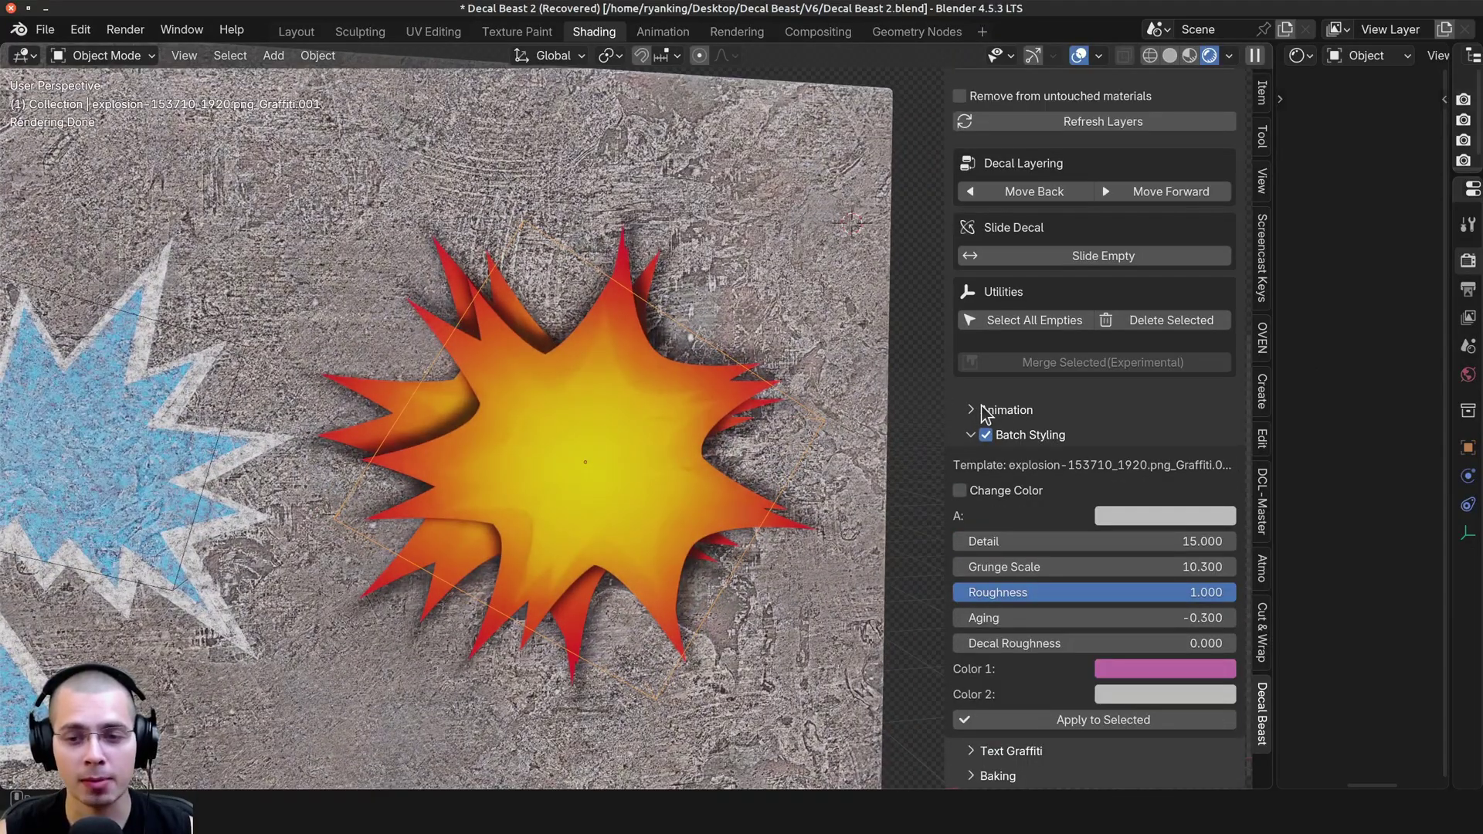
{"action": "left_click", "coordinate": [979, 409]}
{"action": "scroll", "coordinate": [986, 433], "scroll_direction": "down", "scroll_amount": 4}
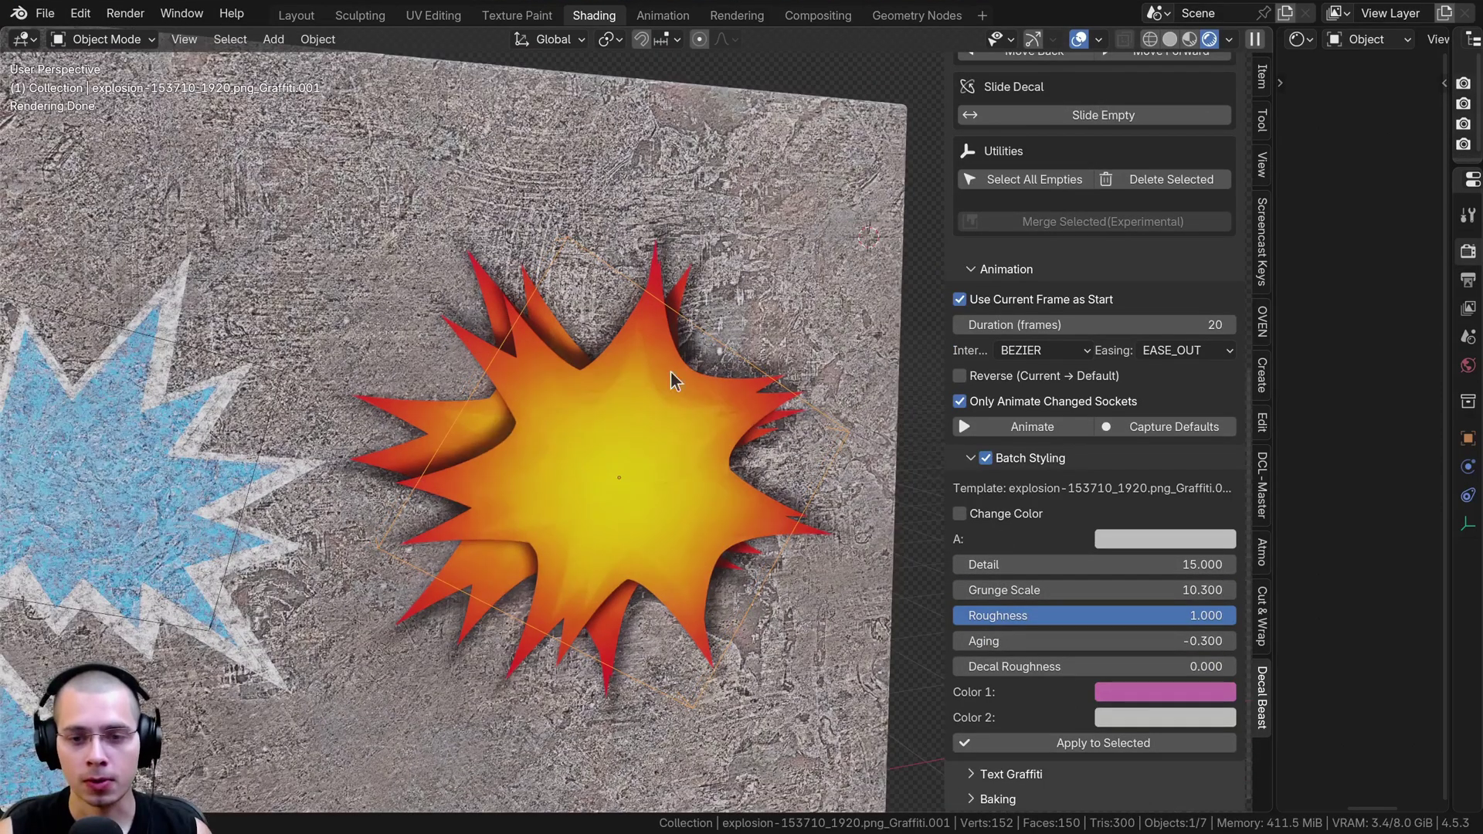
{"action": "left_click", "coordinate": [1170, 431]}
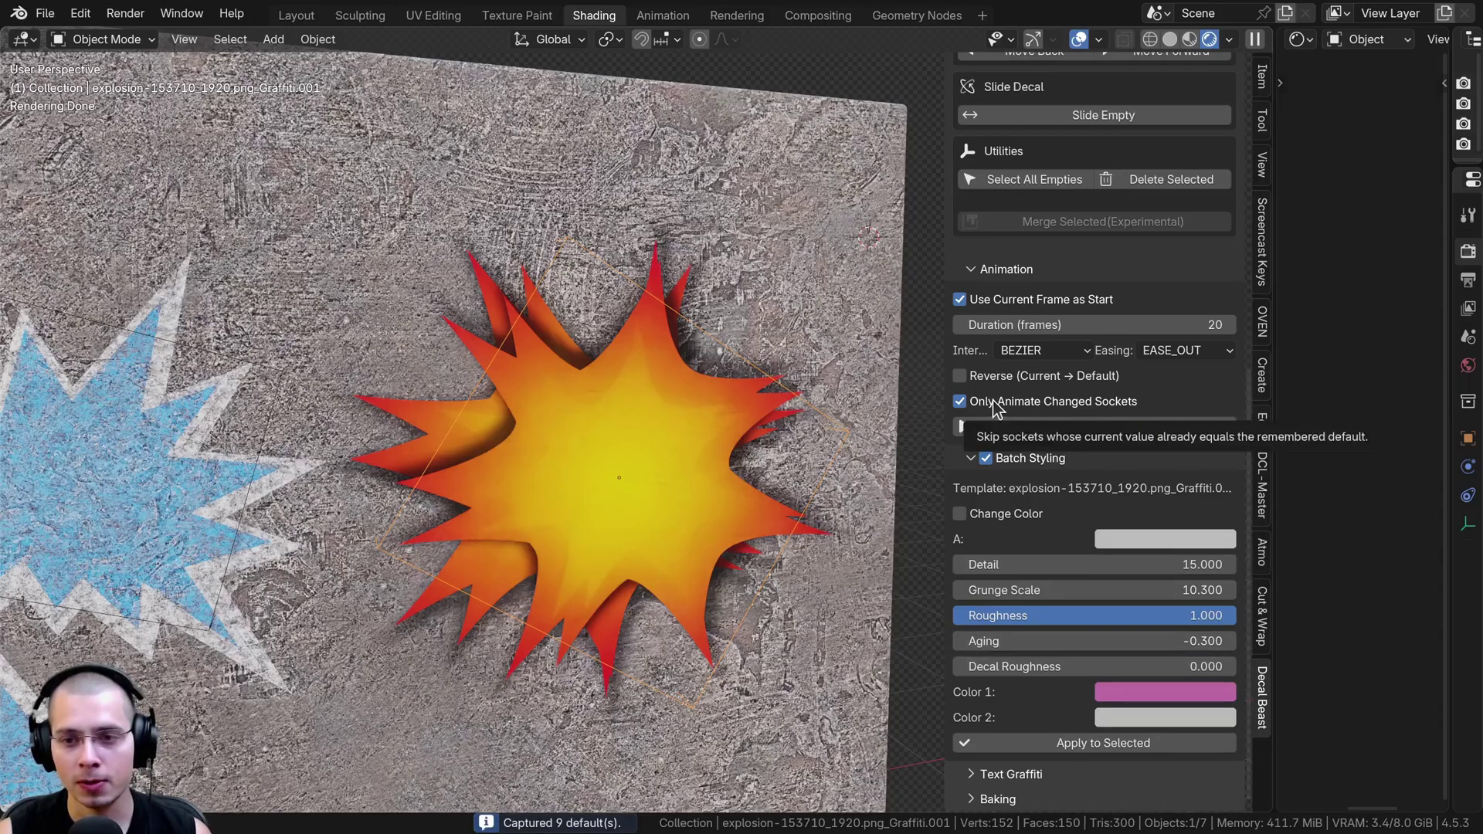
{"action": "left_click", "coordinate": [1051, 325]}
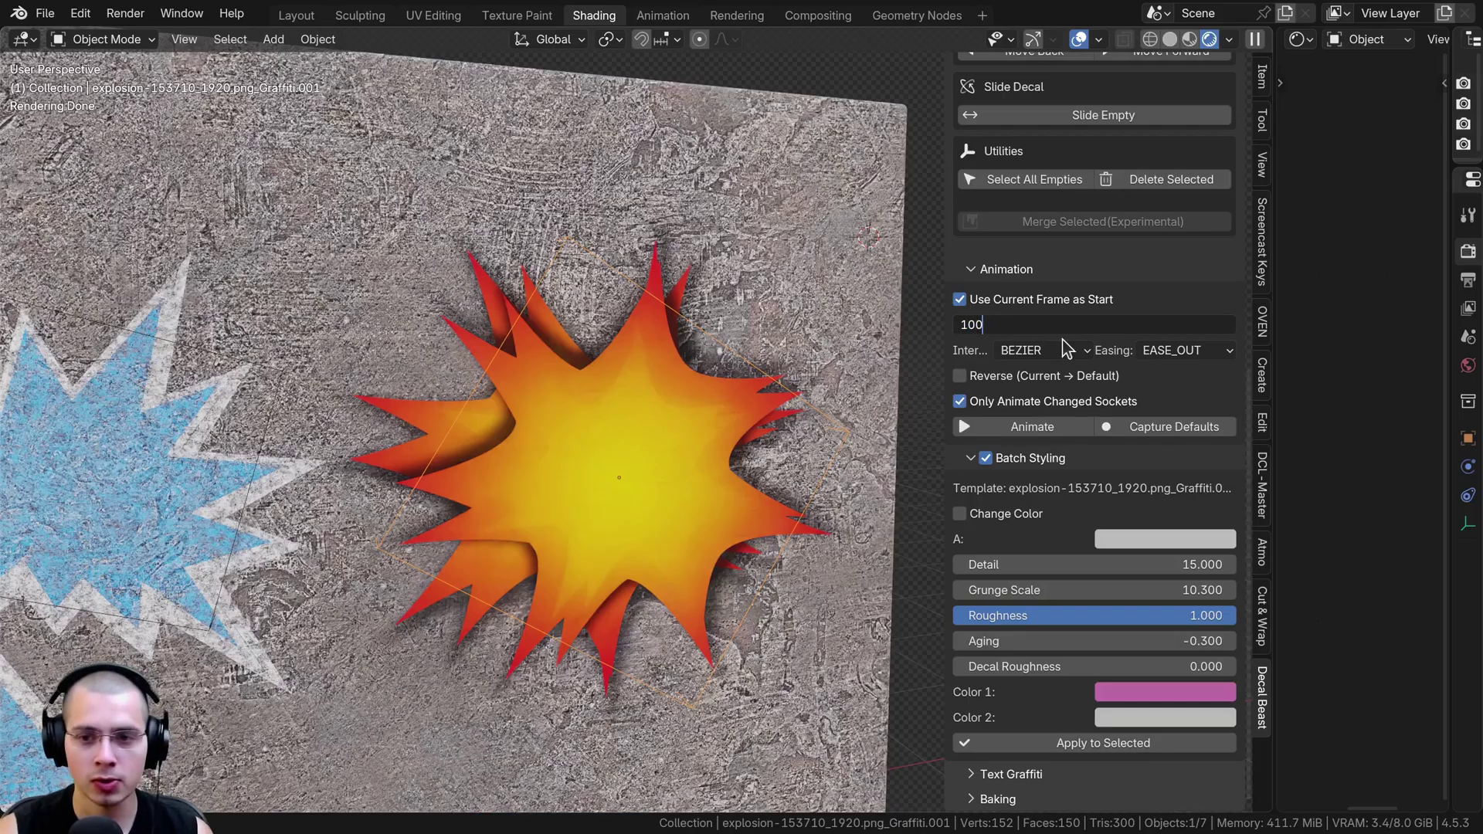
{"action": "key", "text": "Return"}
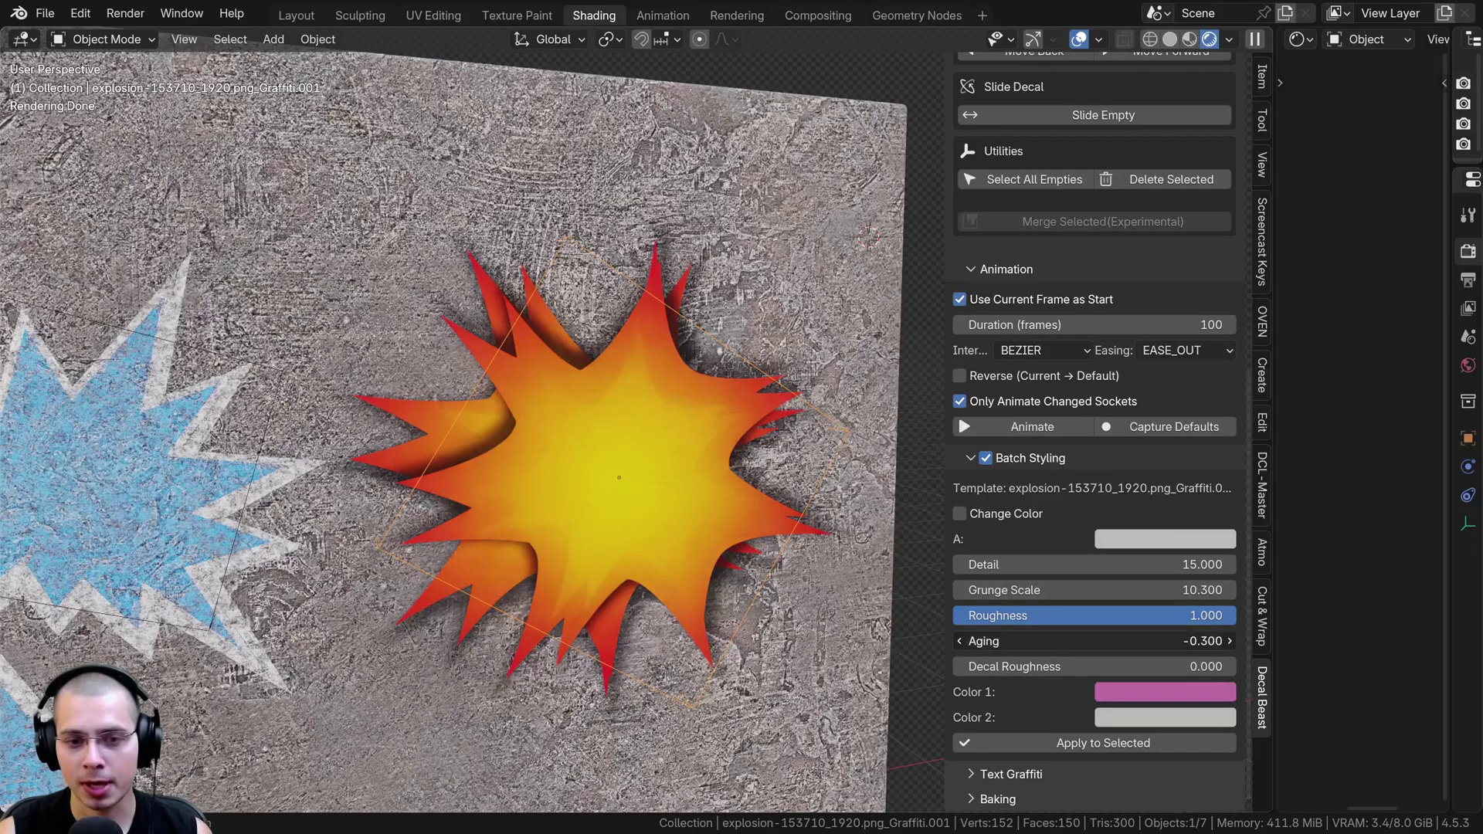
Set the explosion decal's Aging to -0.080, Grunge Scale to 2.7 and Roughness to 0.841, and generate the animation
{"action": "left_click_drag", "start_coordinate": [1082, 641], "coordinate": [1070, 590]}
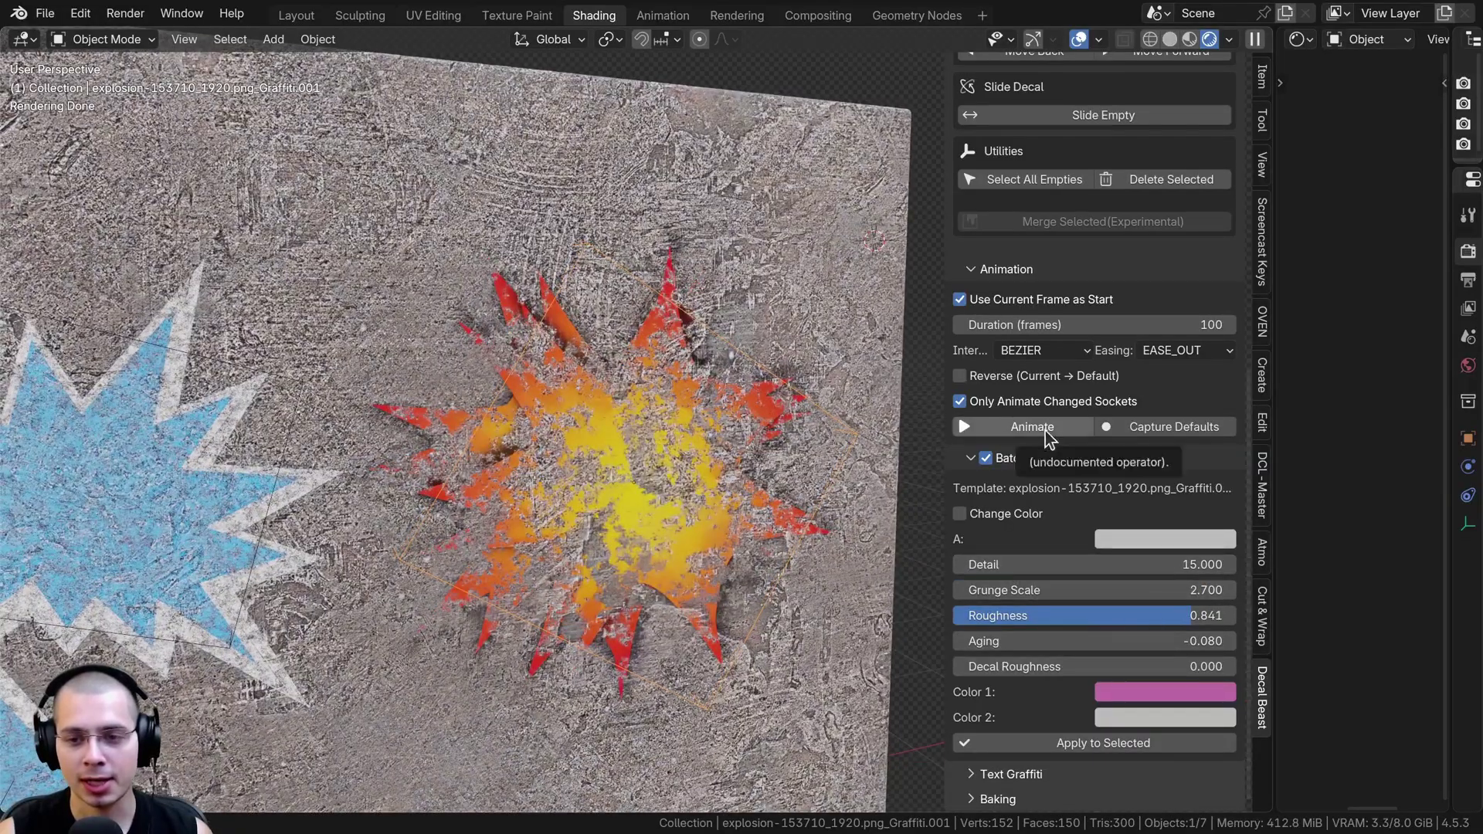
{"action": "left_click", "coordinate": [1046, 429]}
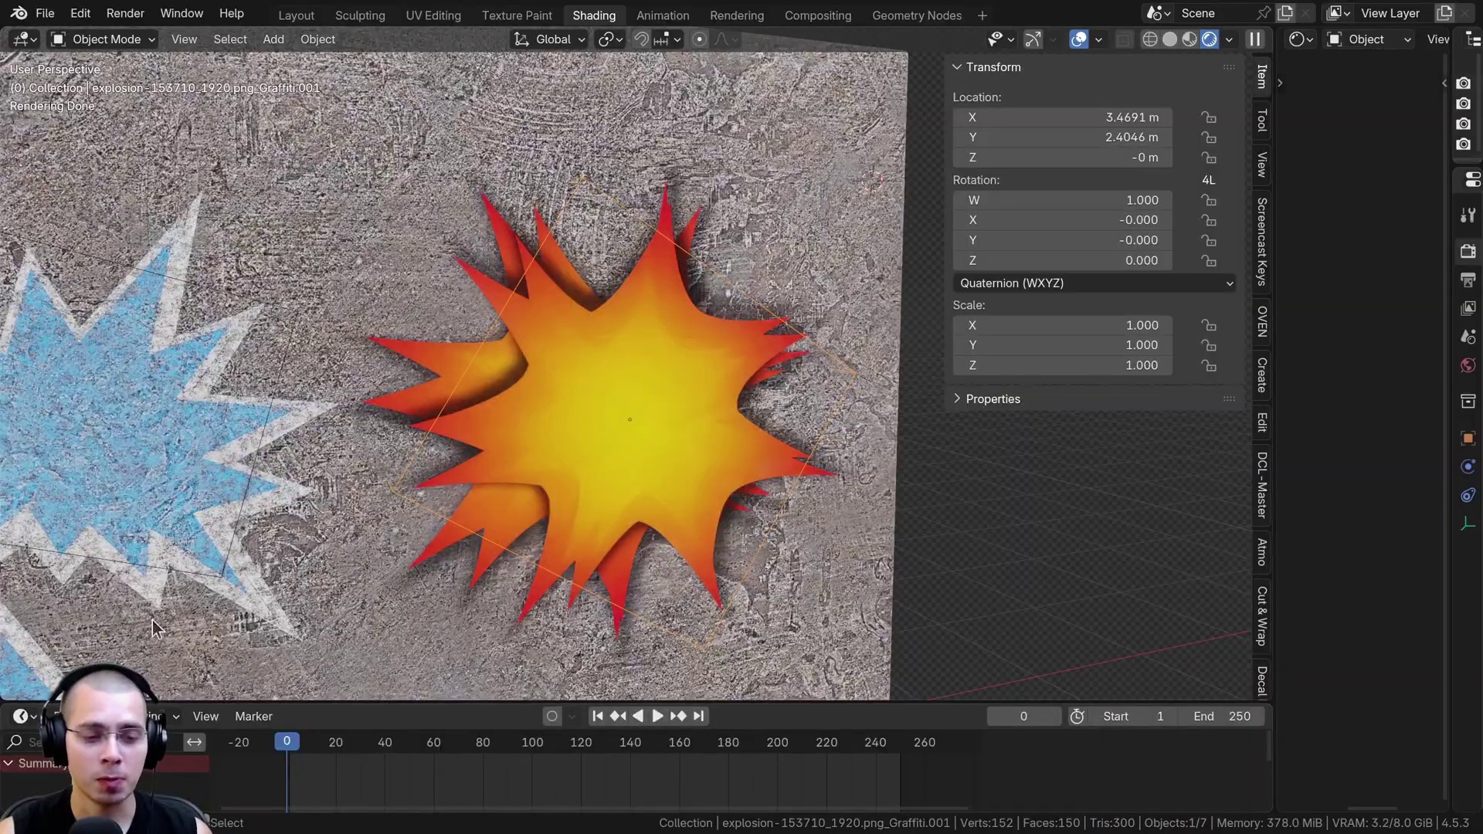
Resize the timeline below the viewport and play back the explosion decal's weathering animation
{"action": "left_click_drag", "start_coordinate": [317, 702], "coordinate": [317, 664]}
{"action": "key", "text": "space"}
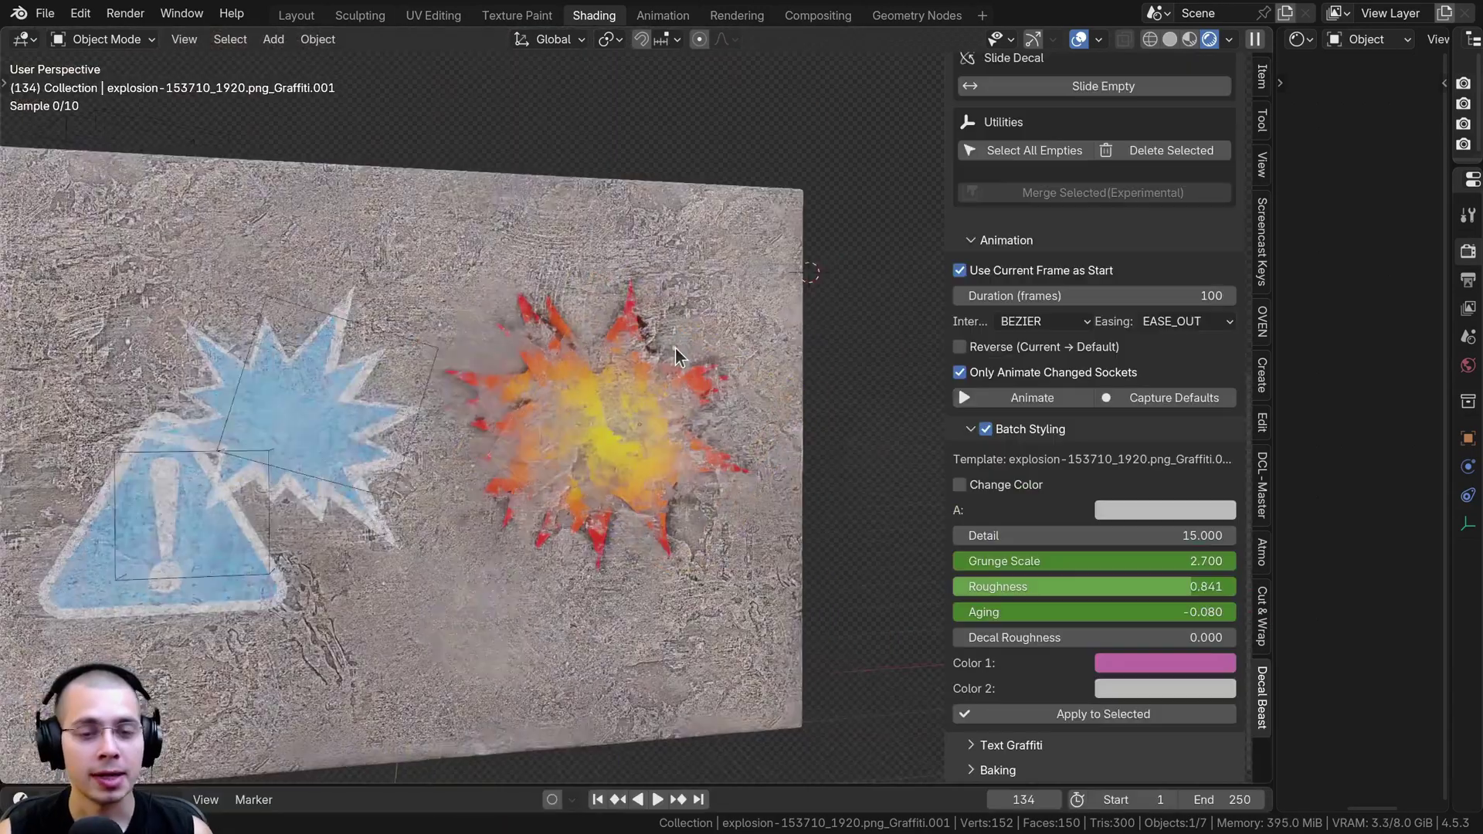
Select all decal empties on the plaster wall and delete them
{"action": "middle_click_drag", "start_coordinate": [676, 348], "coordinate": [713, 341], "text": "shift"}
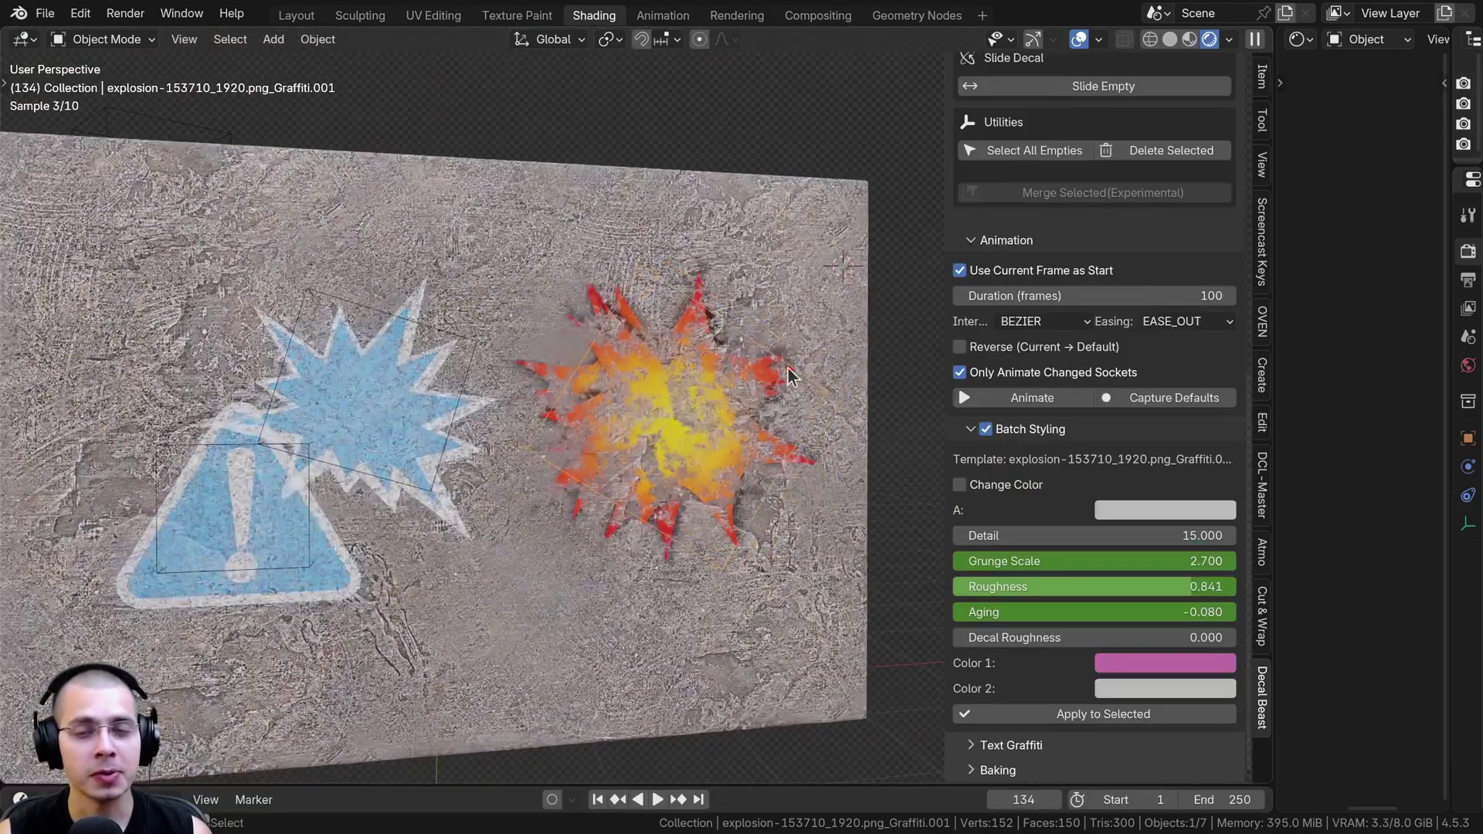
{"action": "middle_click_drag", "start_coordinate": [605, 382], "coordinate": [649, 370], "text": "shift"}
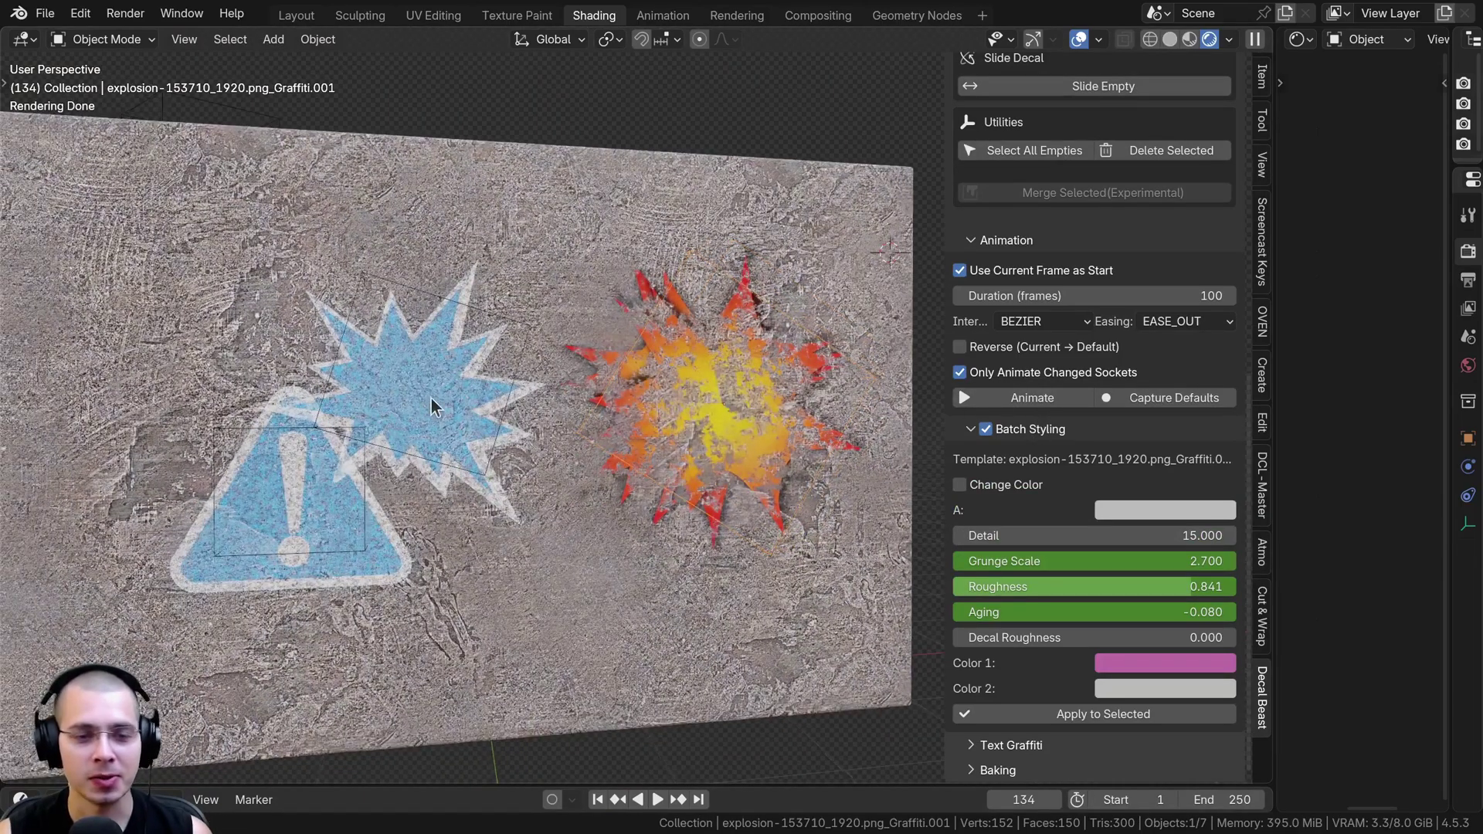
{"action": "middle_click_drag", "start_coordinate": [431, 404], "coordinate": [465, 395], "text": "shift"}
{"action": "middle_click_drag", "start_coordinate": [883, 423], "coordinate": [836, 427]}
{"action": "scroll", "coordinate": [1101, 422], "scroll_direction": "up", "scroll_amount": 12}
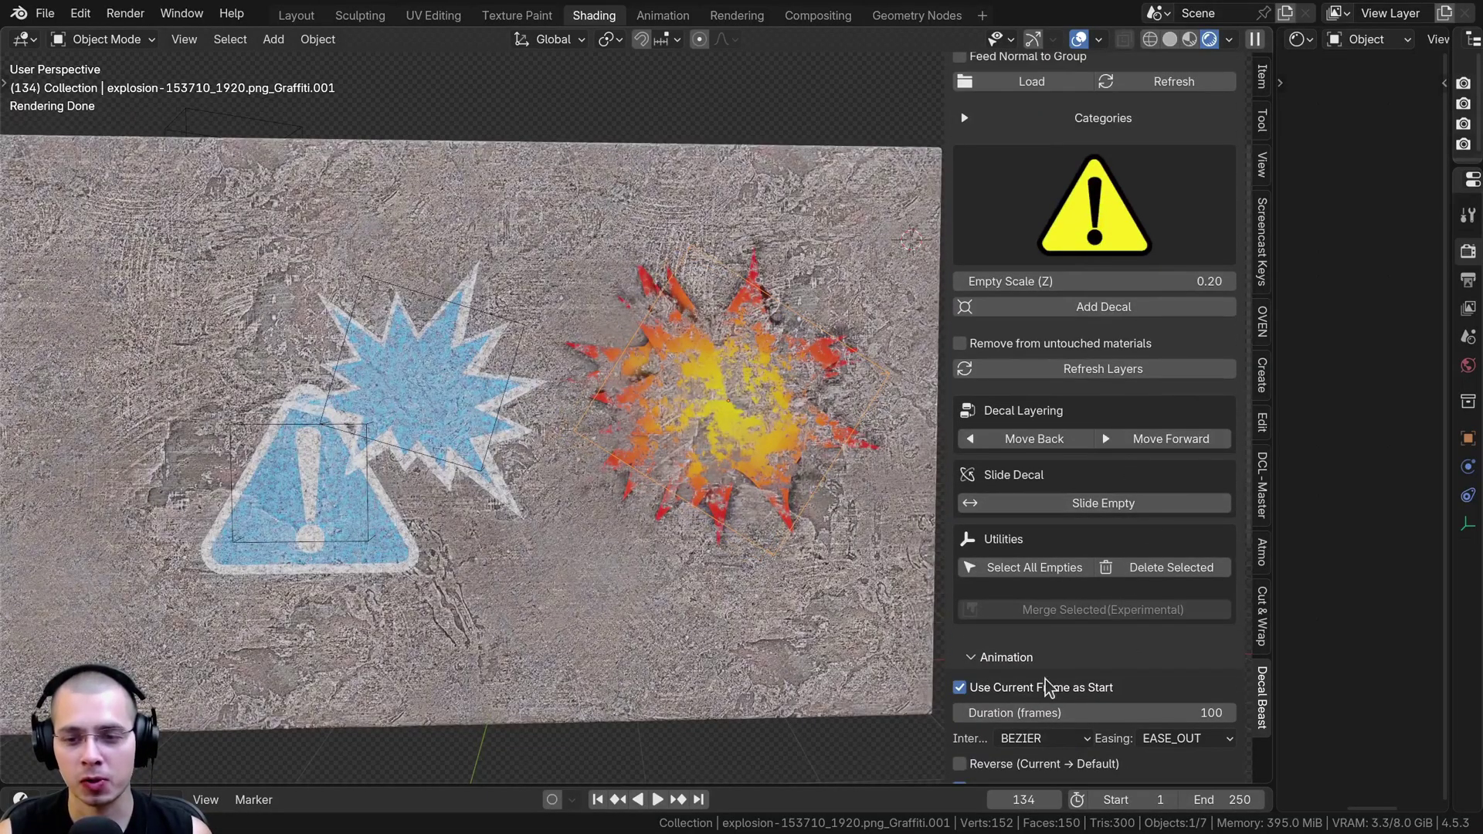
{"action": "left_click", "coordinate": [1029, 573]}
{"action": "left_click", "coordinate": [1171, 571]}
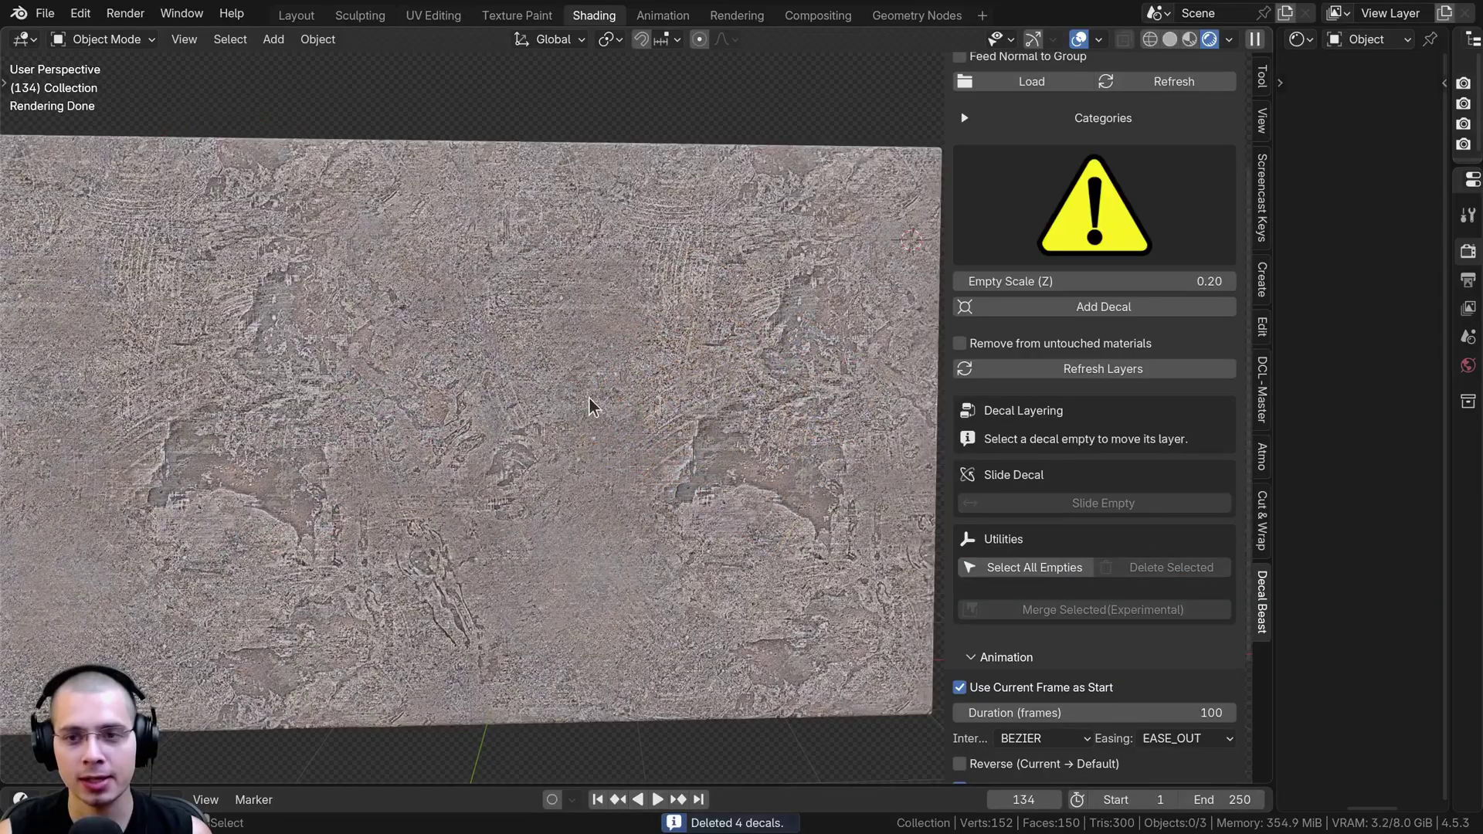
Expand the Text Graffiti settings and their Styles, and look through the available letter styles
{"action": "scroll", "coordinate": [1058, 270], "scroll_direction": "down", "scroll_amount": 5}
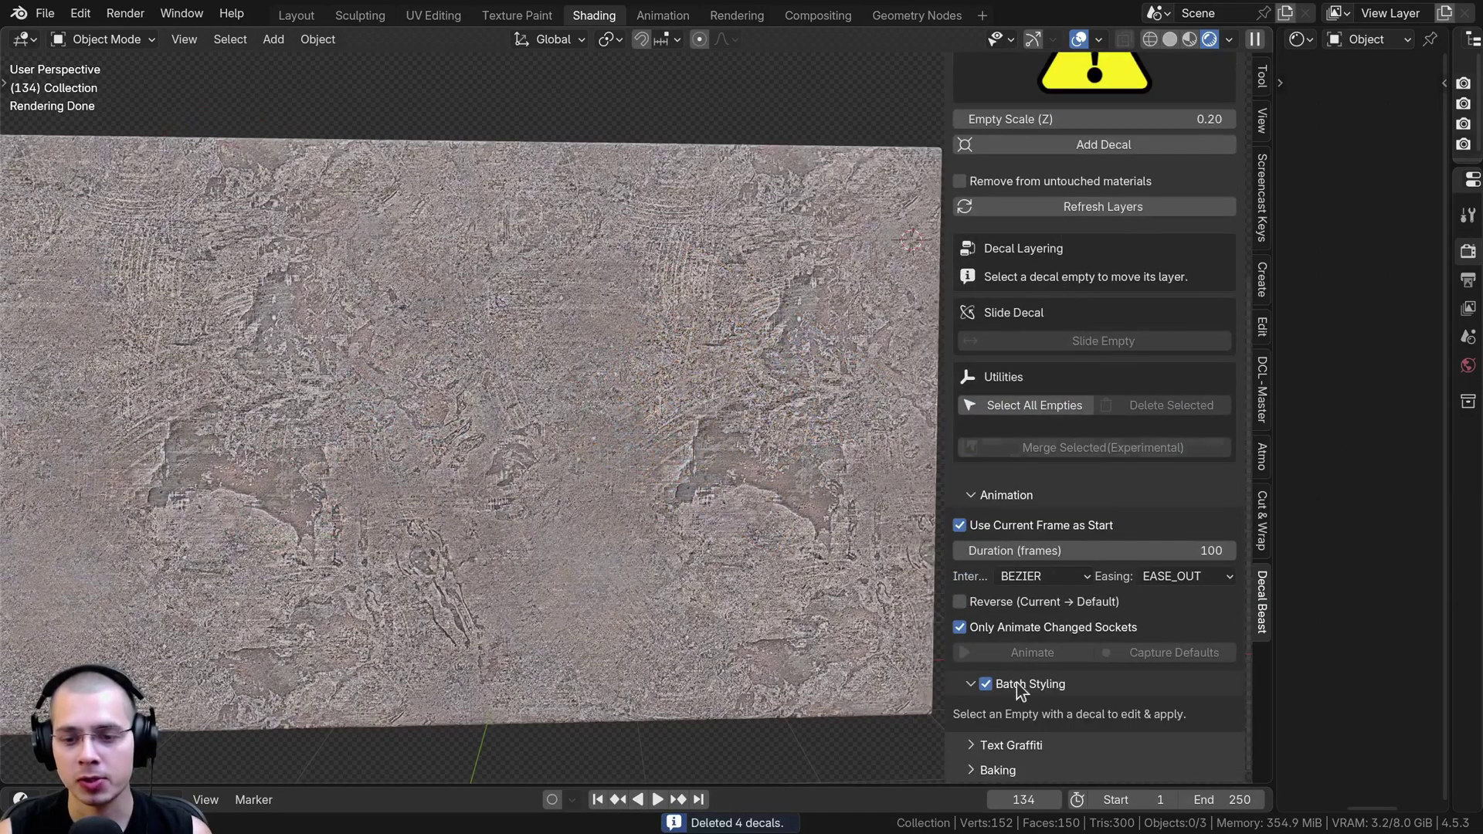
{"action": "left_click", "coordinate": [973, 746]}
{"action": "scroll", "coordinate": [1027, 398], "scroll_direction": "down", "scroll_amount": 8}
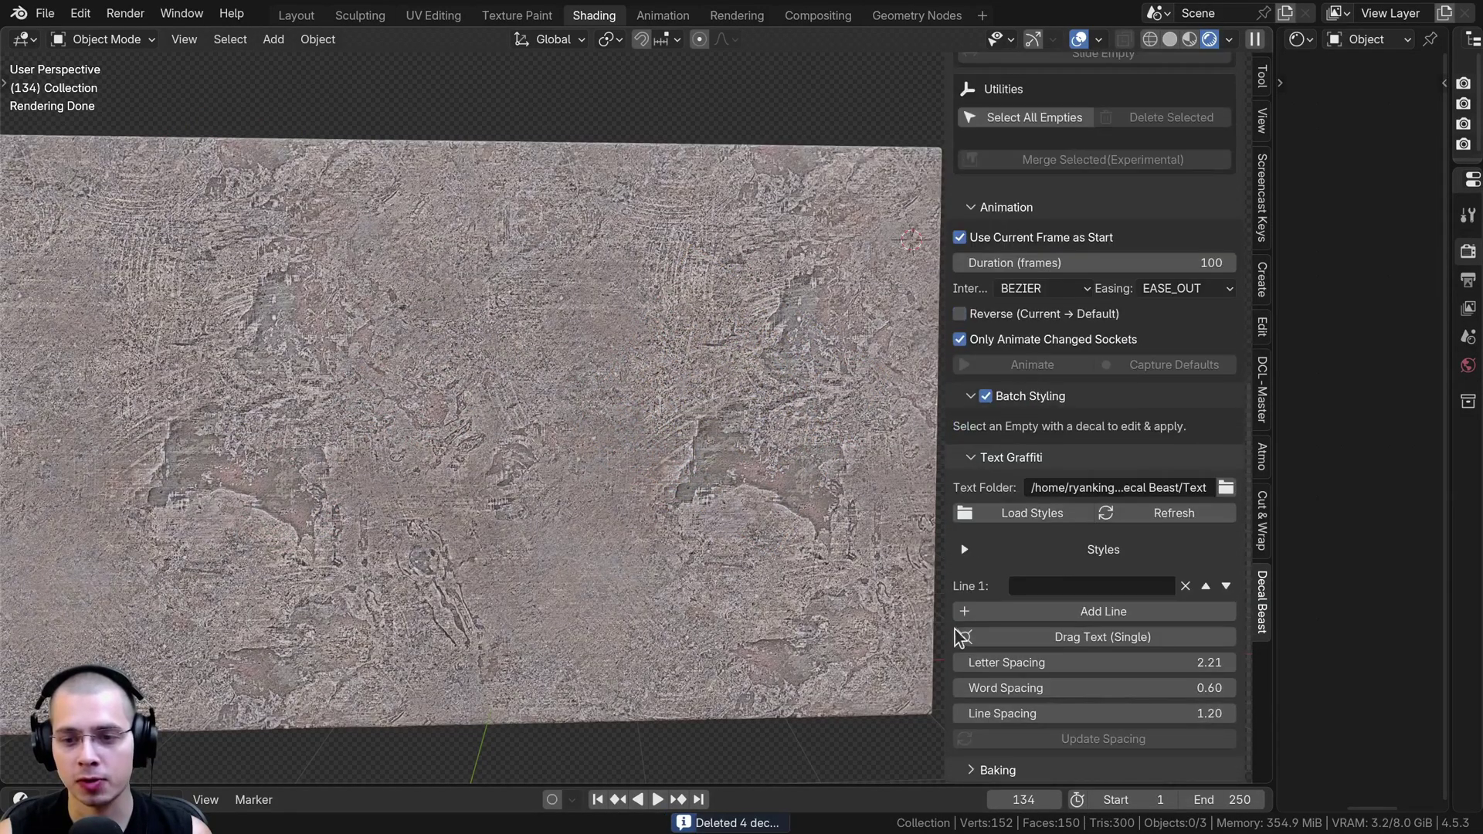
{"action": "left_click", "coordinate": [1104, 546]}
{"action": "scroll", "coordinate": [1088, 177], "scroll_direction": "up", "scroll_amount": 6}
{"action": "scroll", "coordinate": [1063, 155], "scroll_direction": "down", "scroll_amount": 8}
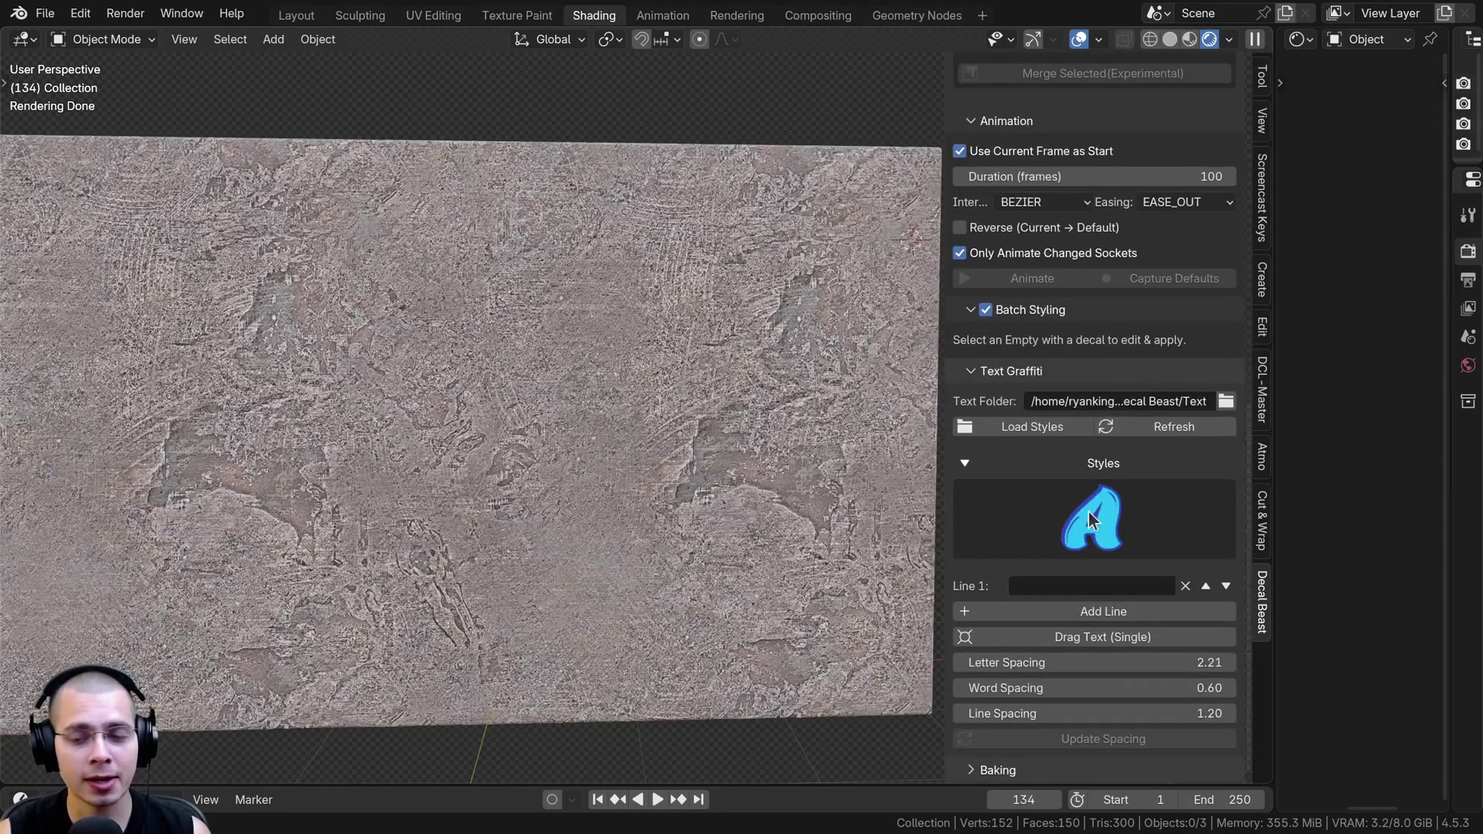
{"action": "left_click", "coordinate": [1156, 493]}
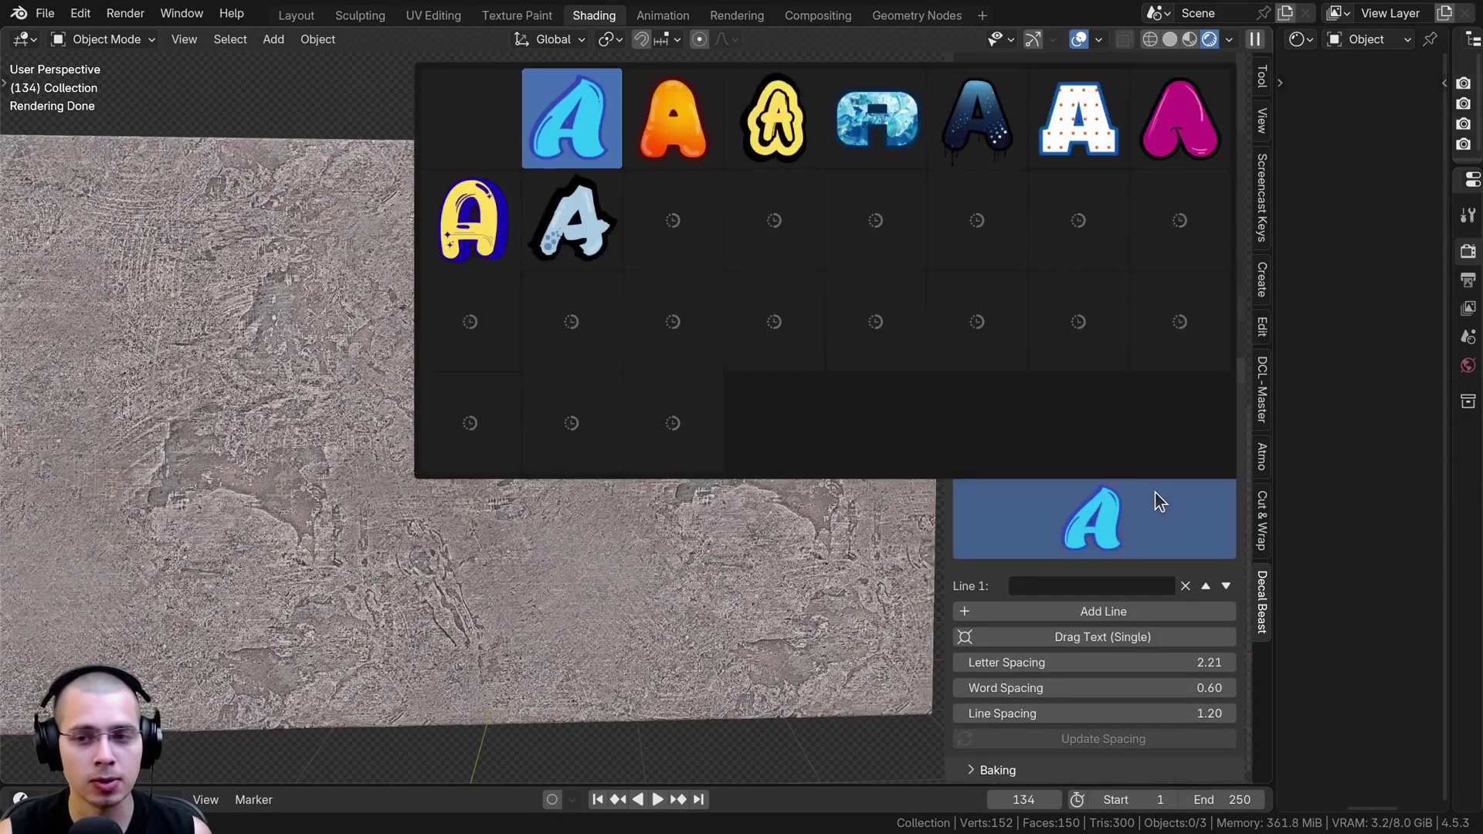
{"action": "left_click", "coordinate": [1155, 493]}
Load the lettering styles from the Text folder and choose the orange-yellow bubble letter style
{"action": "left_click", "coordinate": [1023, 399]}
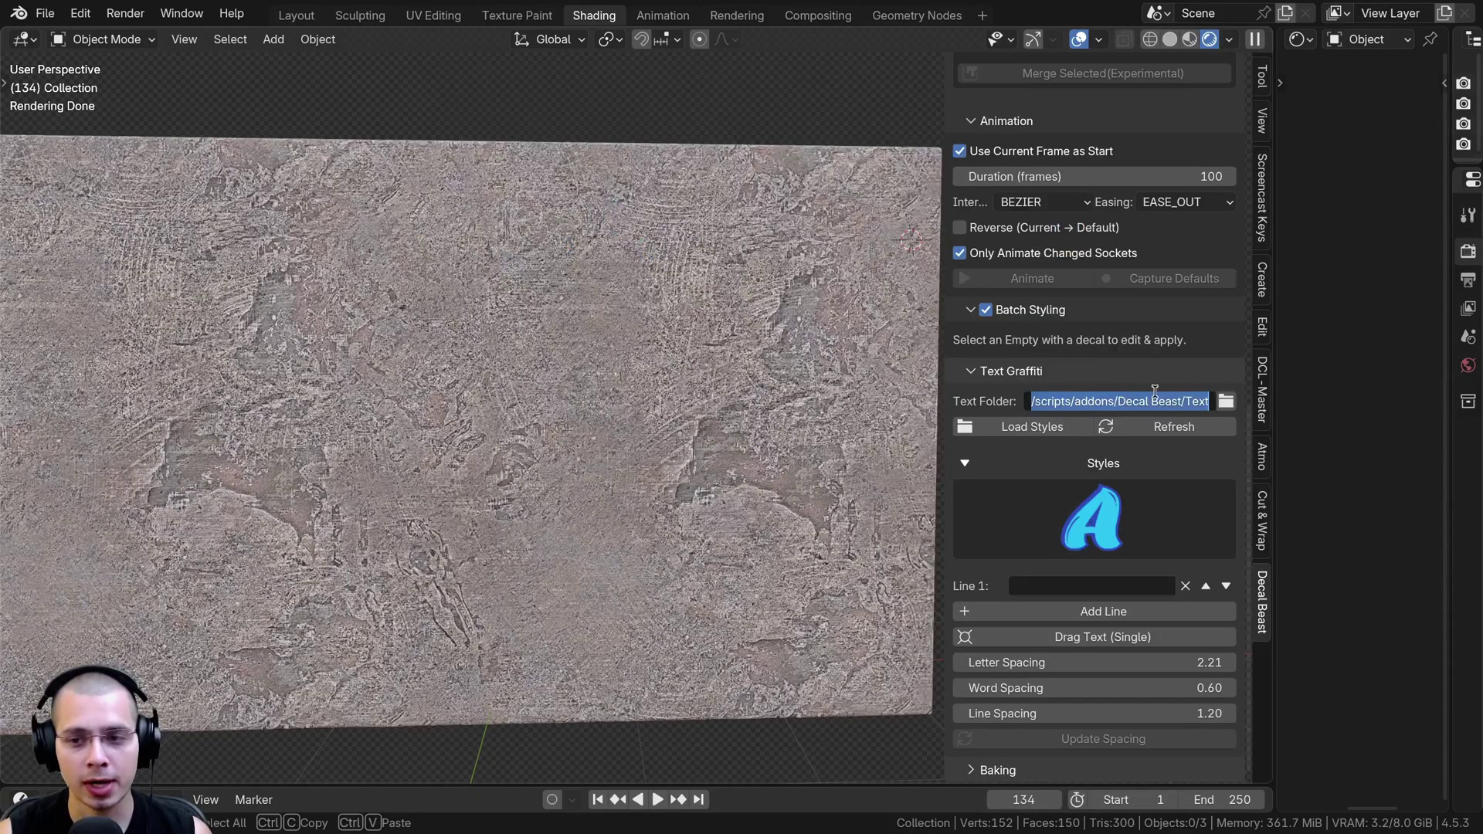
{"action": "key", "text": "Return"}
{"action": "left_click", "coordinate": [1023, 427]}
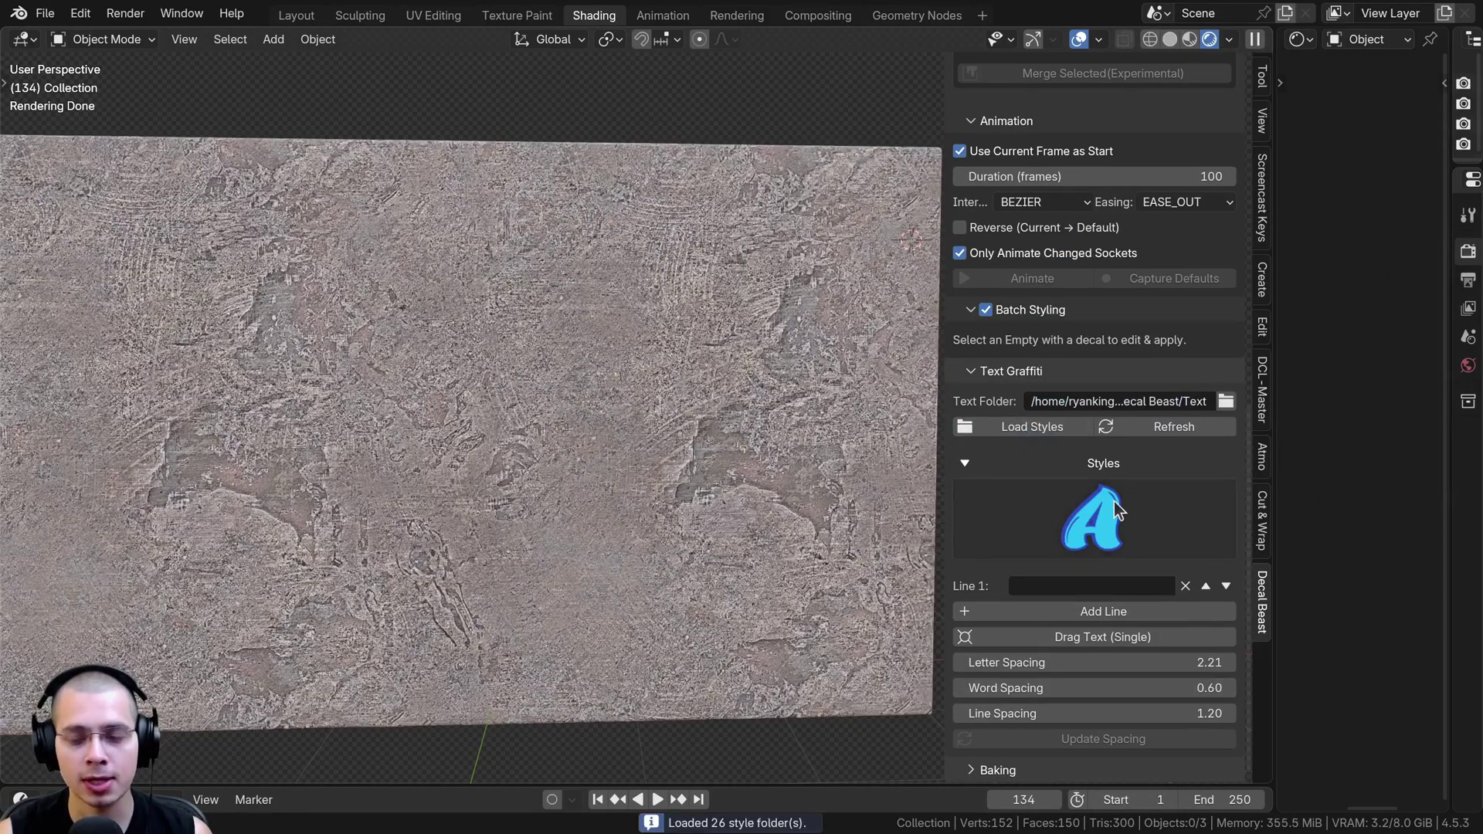
{"action": "left_click", "coordinate": [1104, 519]}
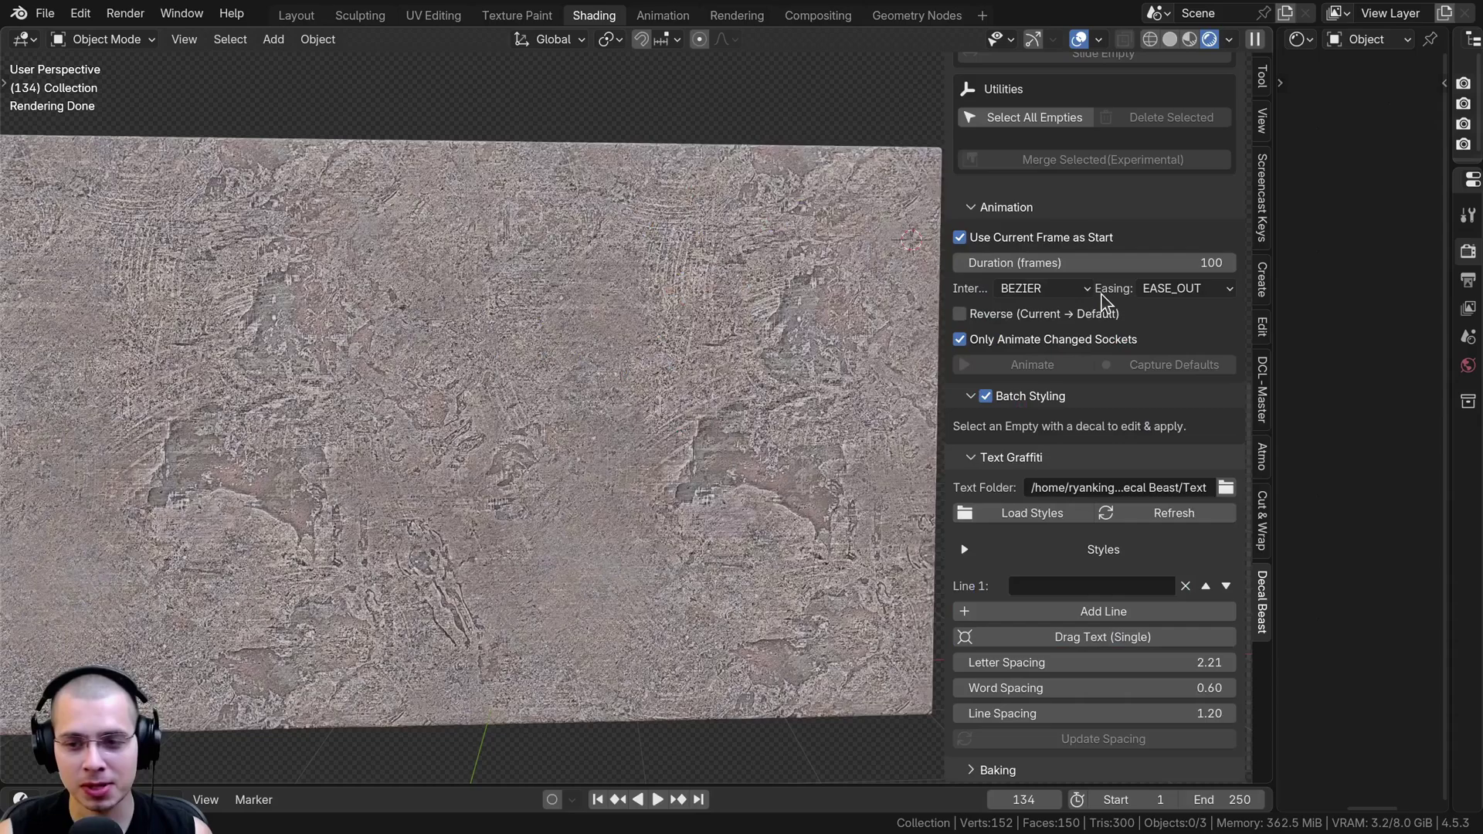
Enter two graffiti text lines, with line 1 reading "Blender Tut" and line 2 reading "Tutorial"
{"action": "left_click", "coordinate": [1067, 579]}
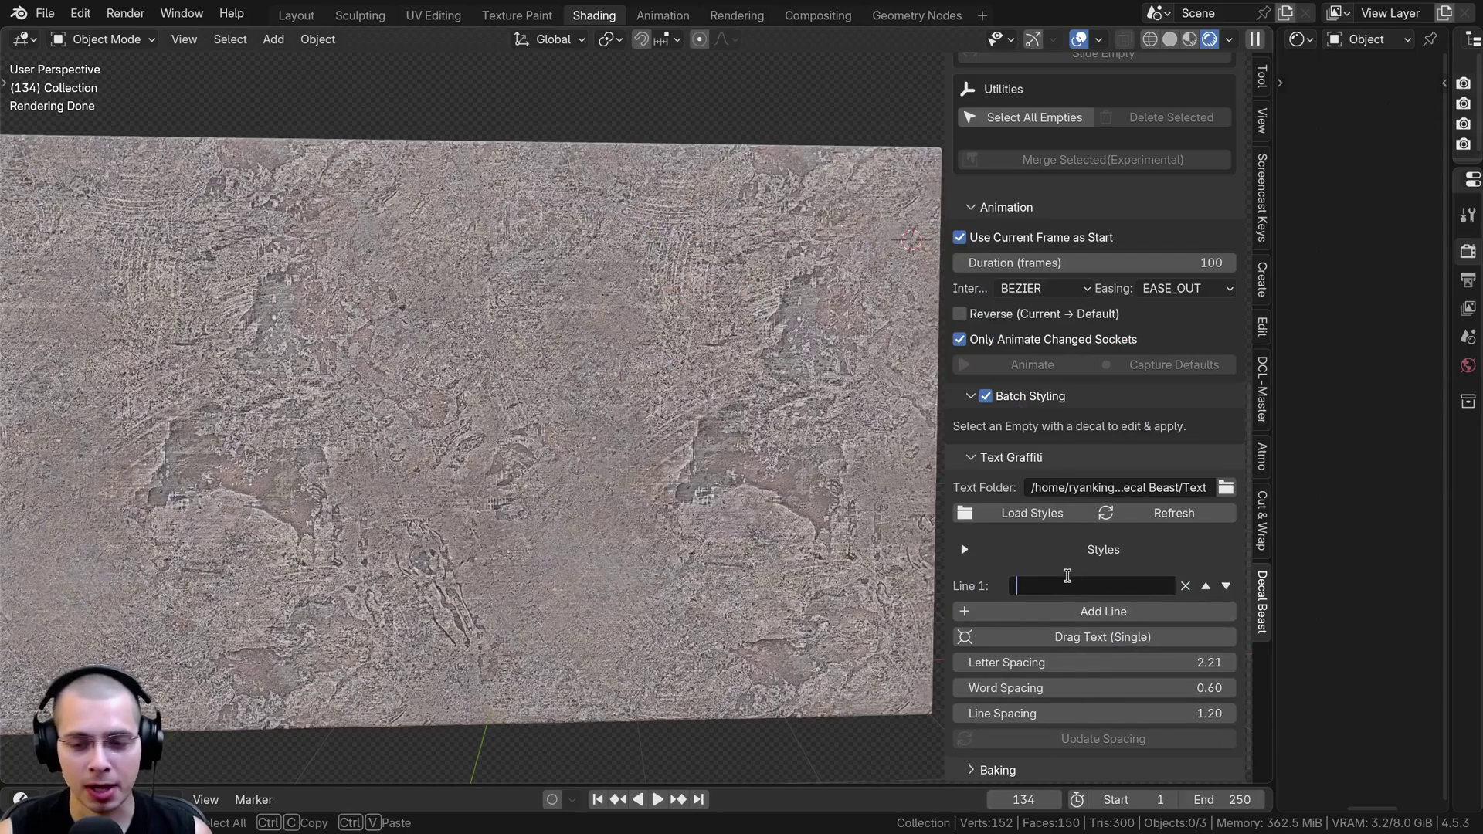
{"action": "type", "text": "Blender"}
{"action": "key", "text": "Return"}
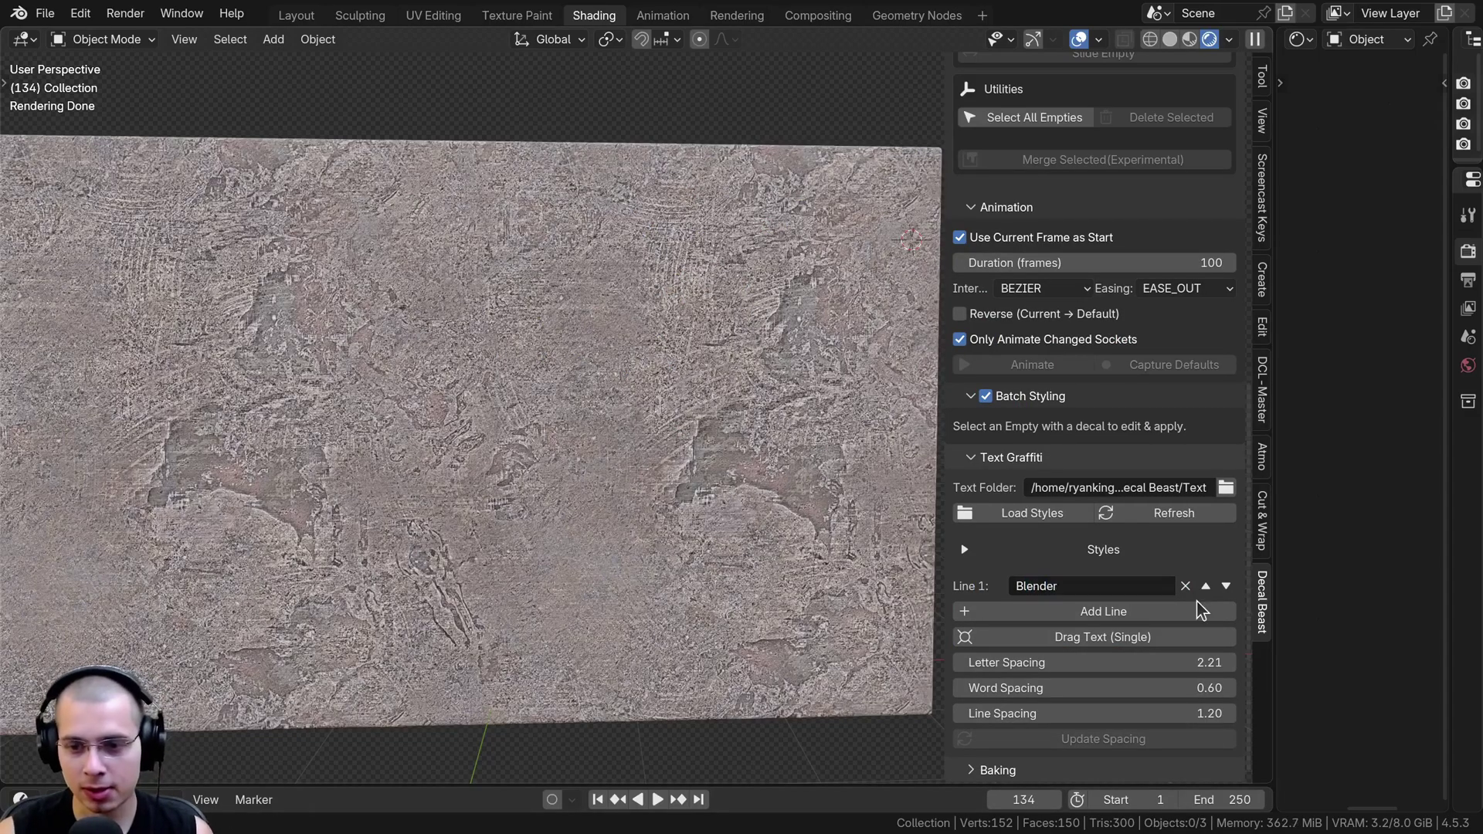
{"action": "left_click", "coordinate": [1092, 618]}
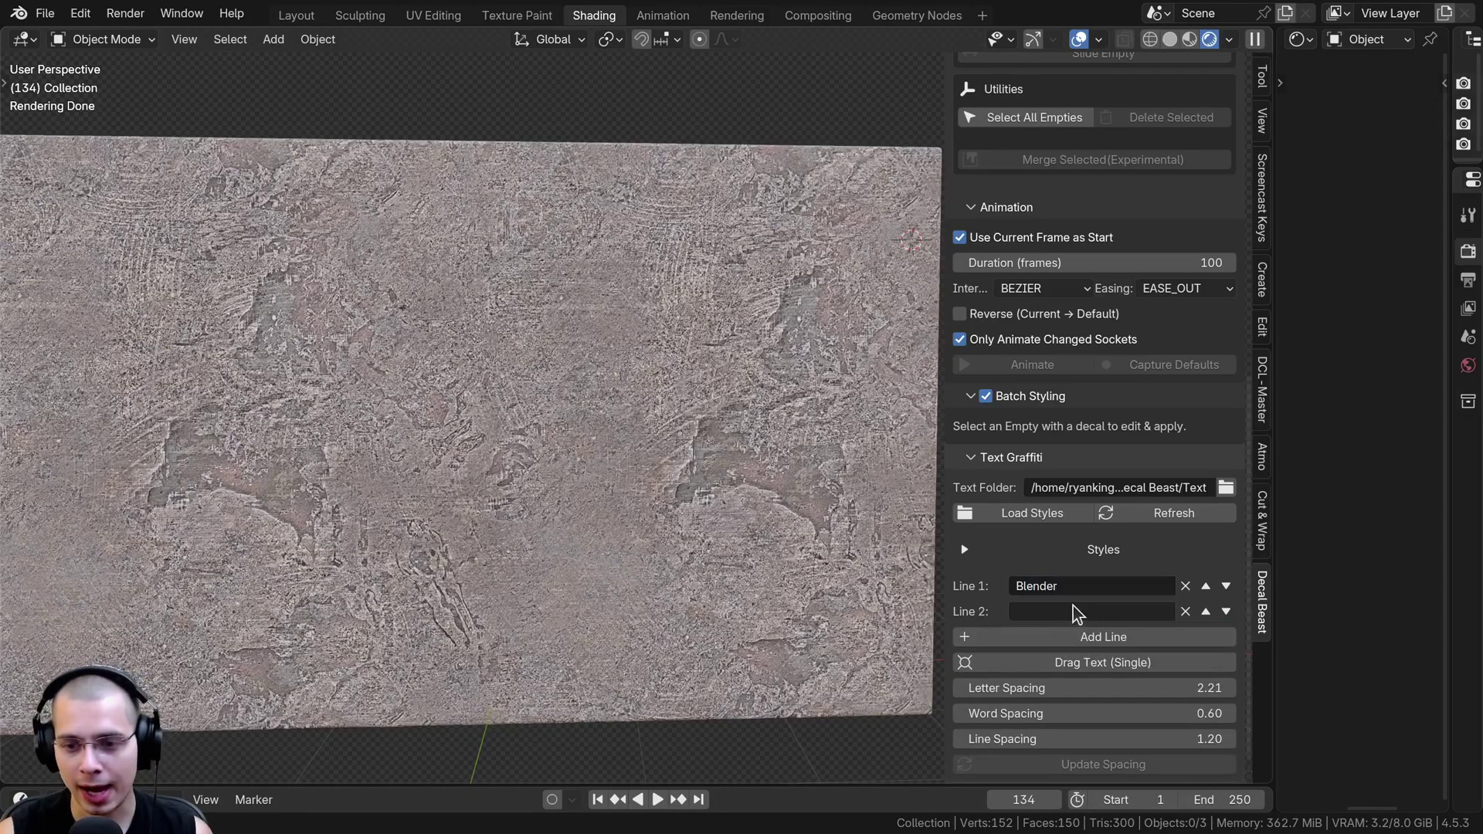
{"action": "left_click", "coordinate": [1076, 609]}
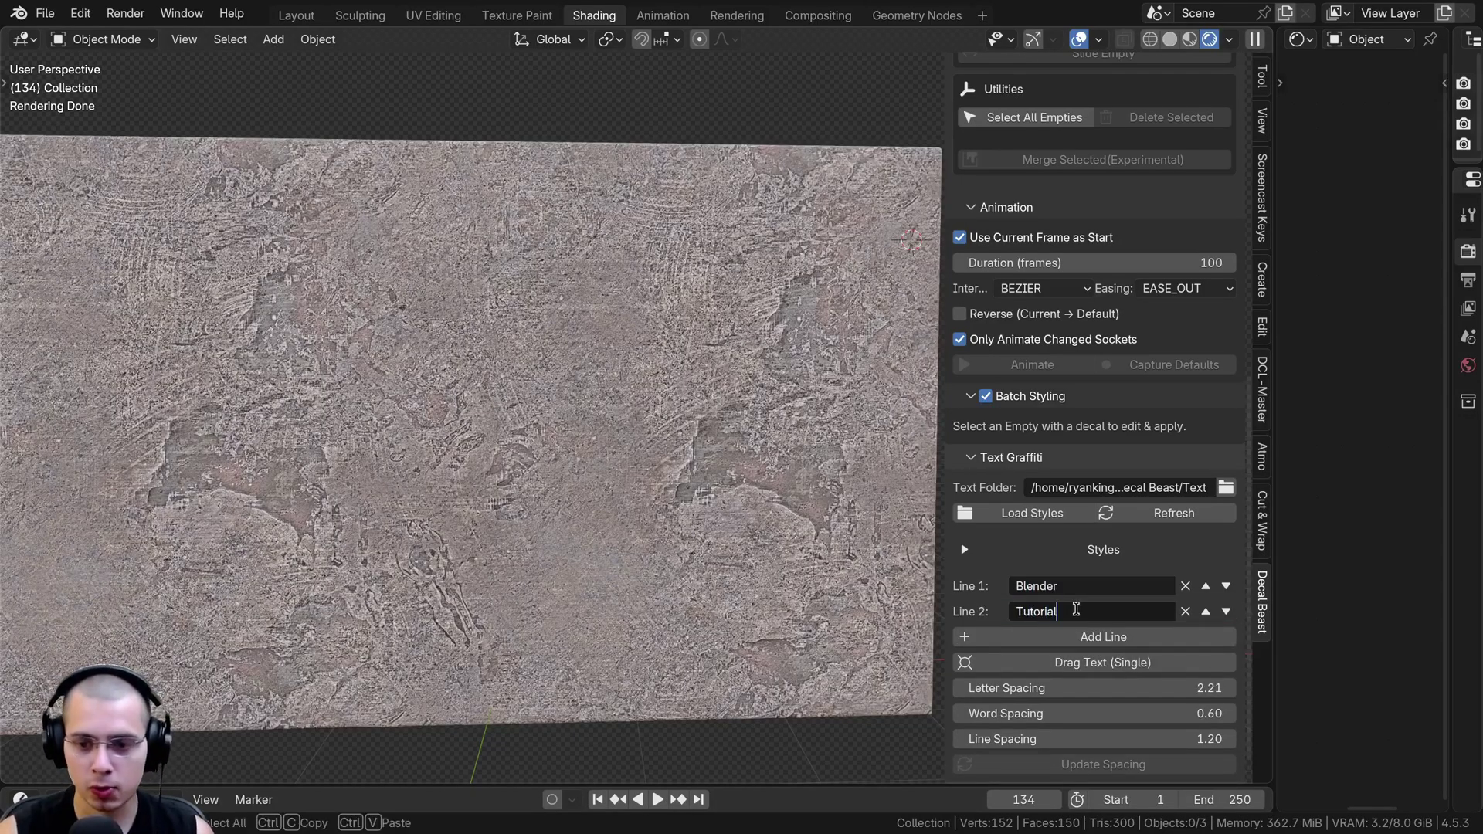
{"action": "key", "text": "Return"}
{"action": "left_click", "coordinate": [1078, 587]}
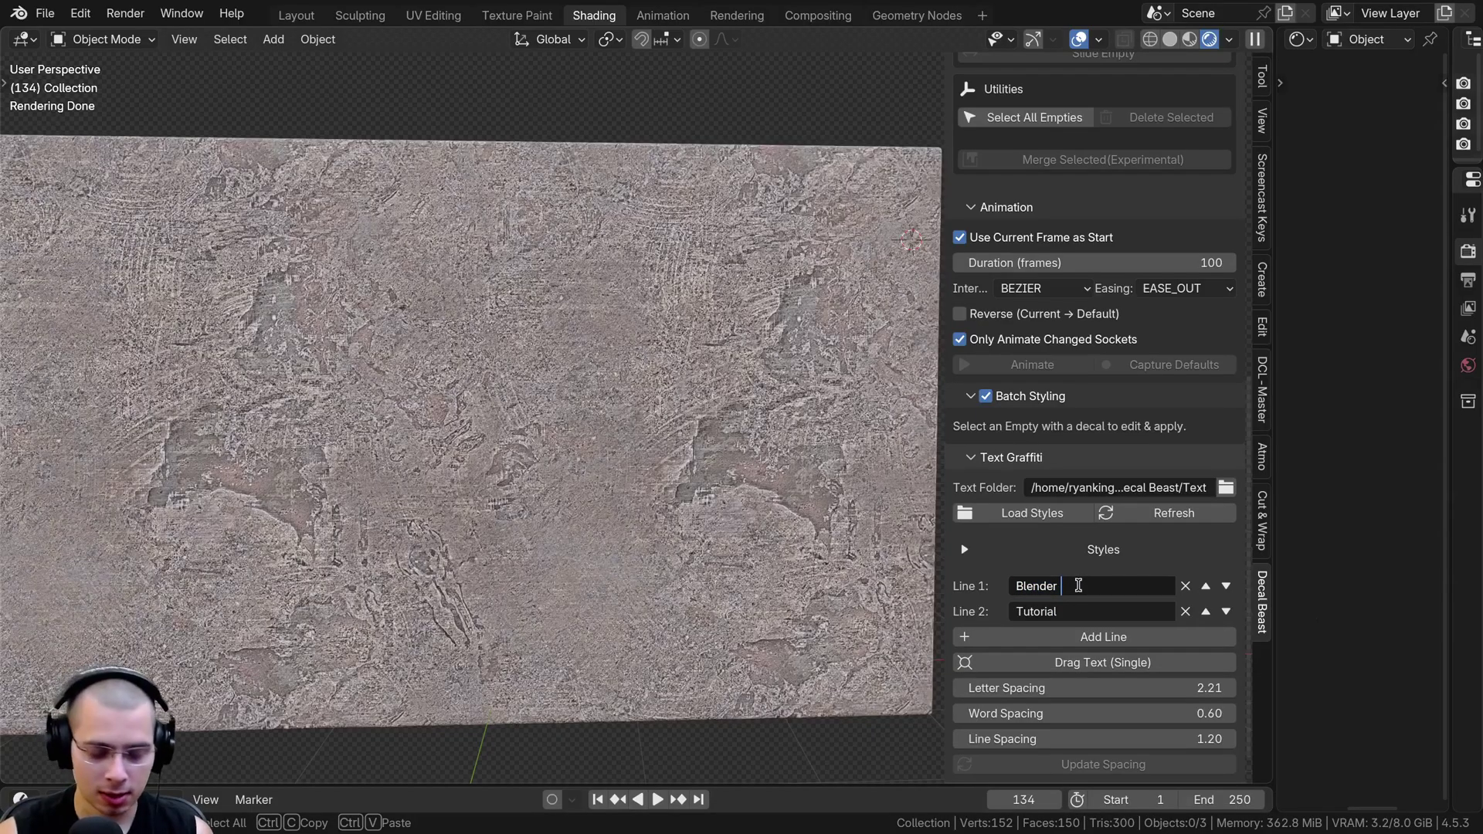
{"action": "key", "text": "Return"}
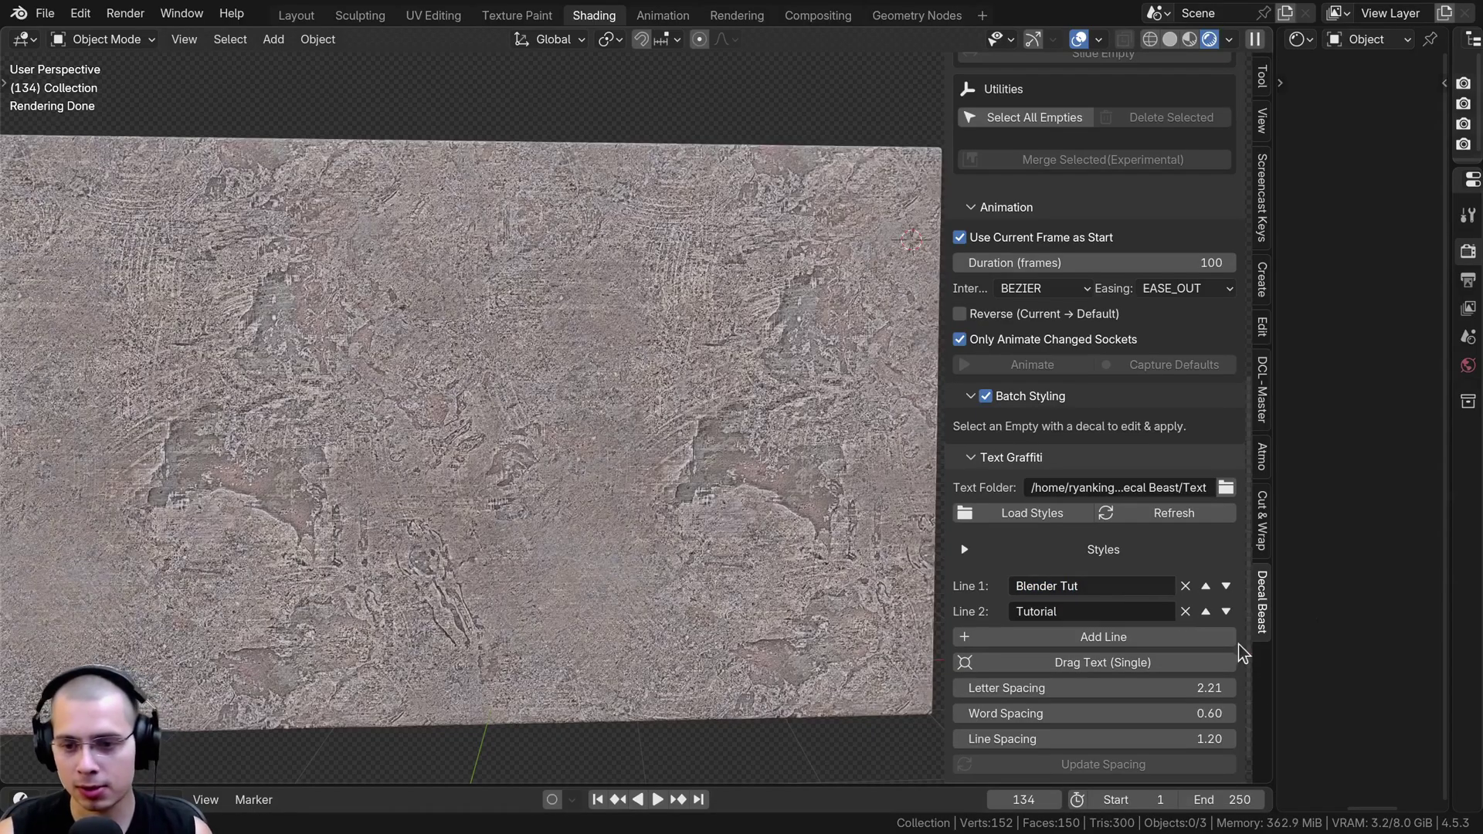
Place the two-line text on the wall with Drag Text (Single), tilting it slightly and scaling it down before fixing it near mid-height
{"action": "scroll", "coordinate": [1241, 653], "scroll_direction": "down", "scroll_amount": 1}
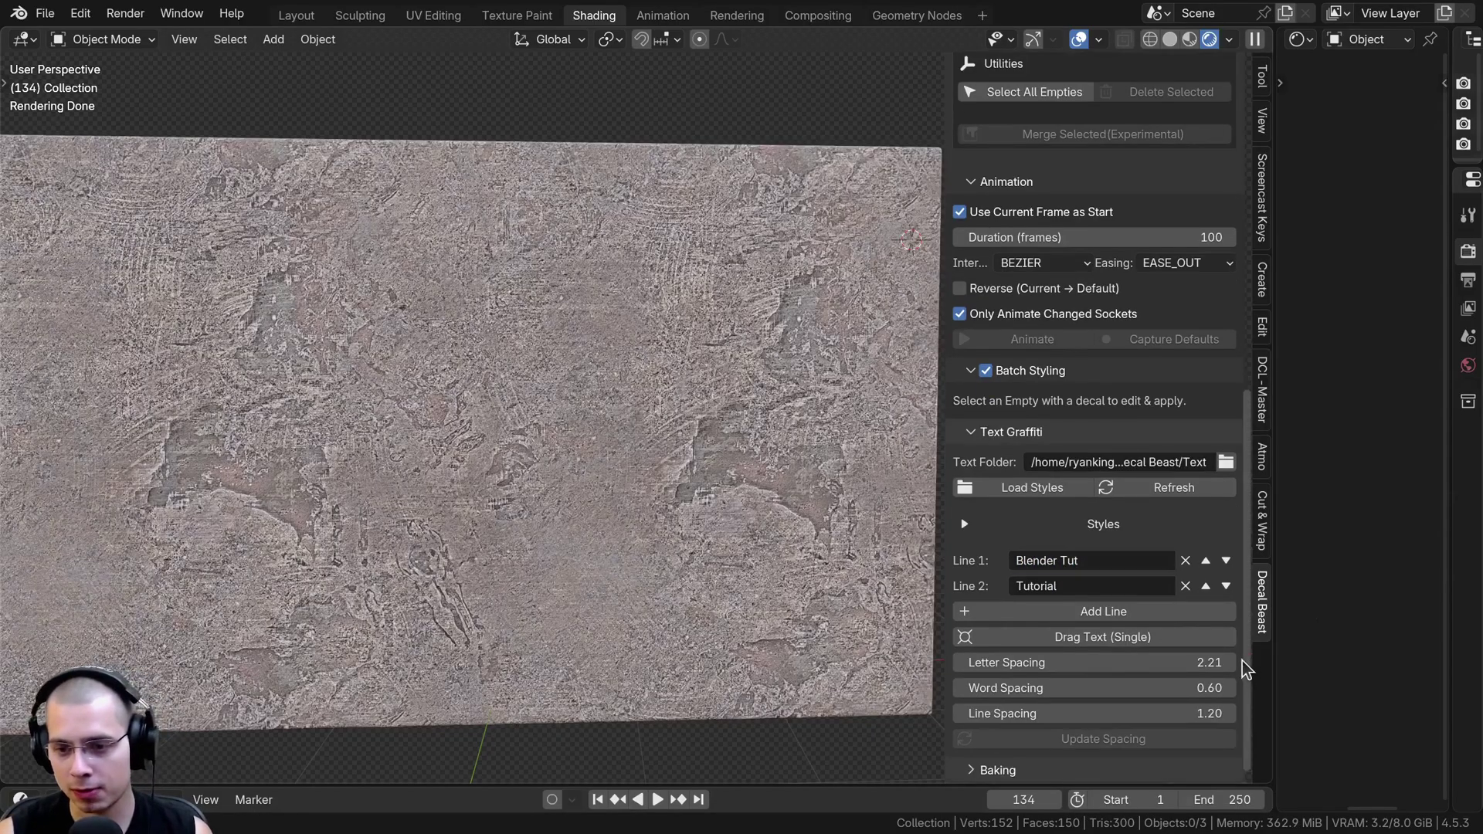
{"action": "left_click", "coordinate": [1094, 641]}
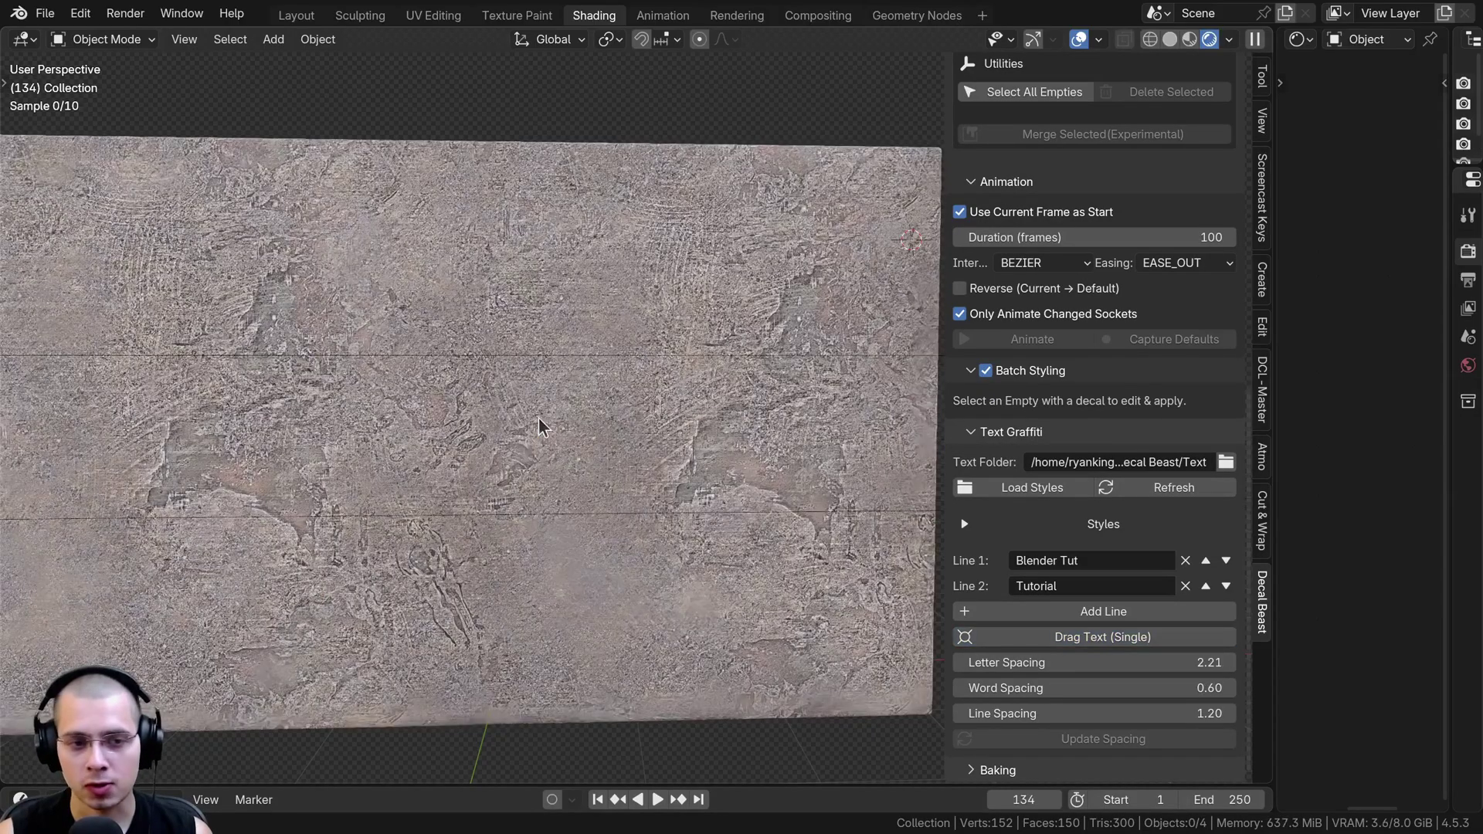
{"action": "left_click", "coordinate": [499, 383]}
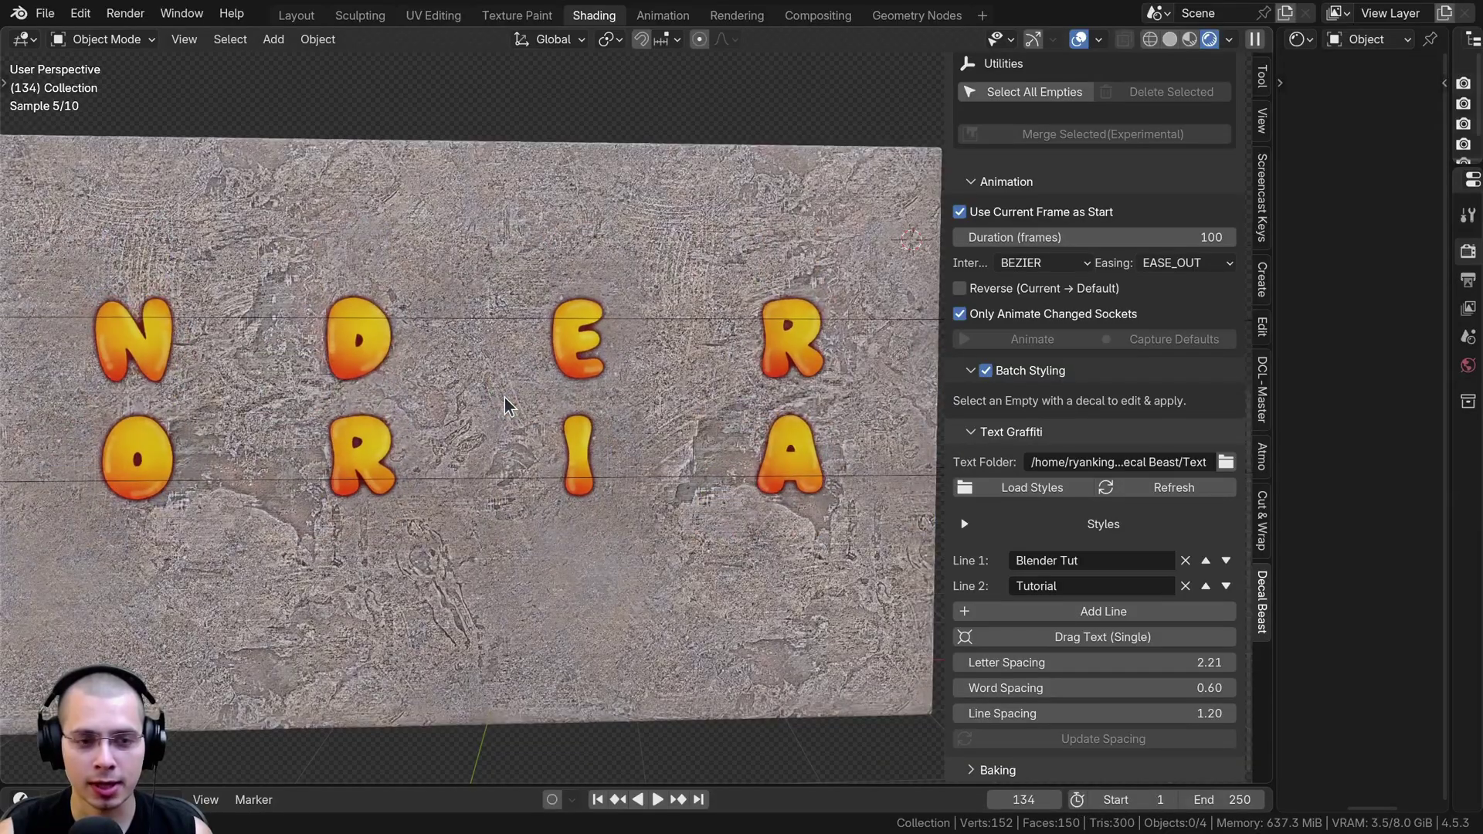
{"action": "key", "text": "r"}
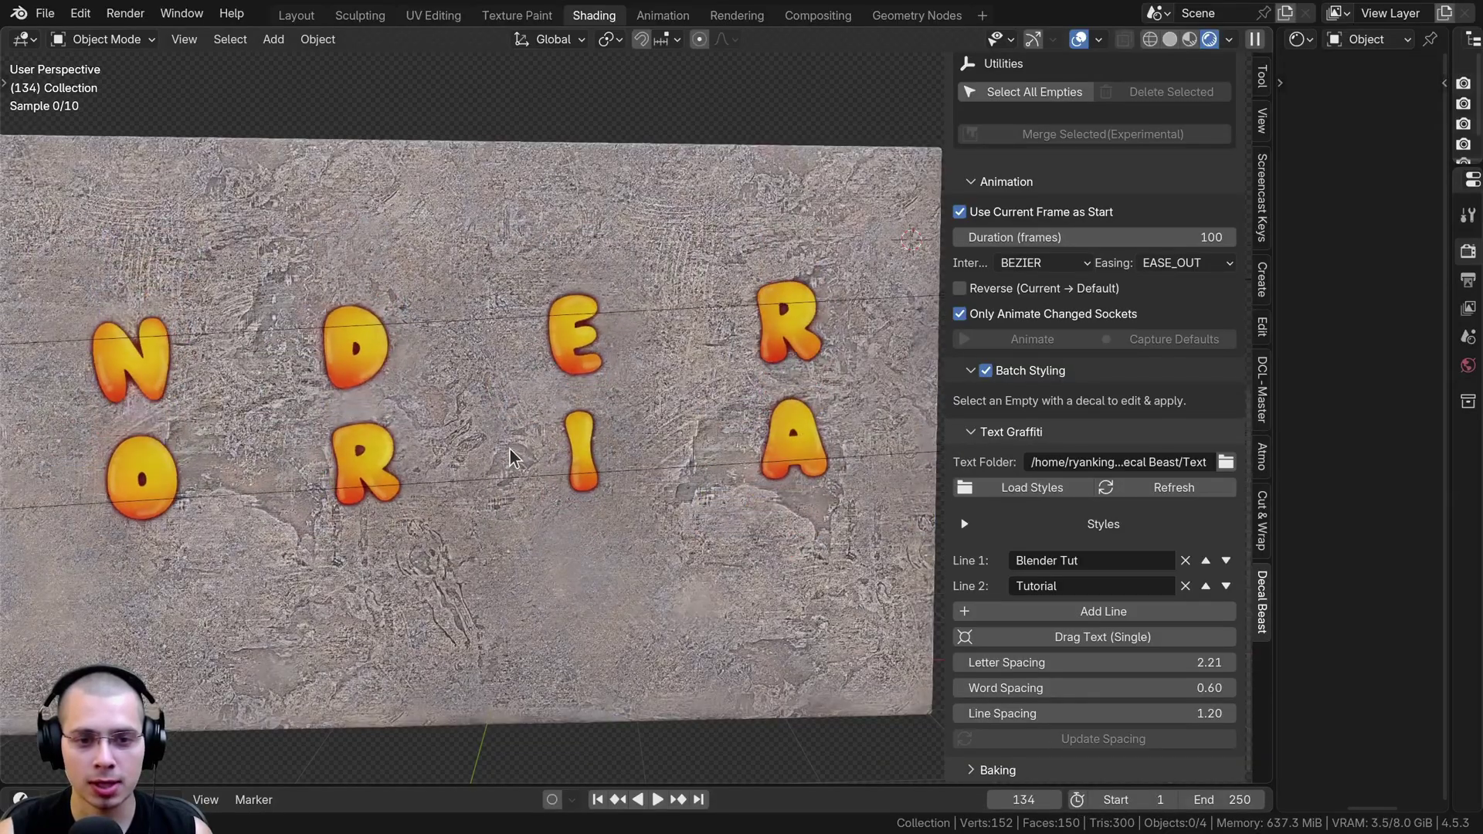
{"action": "scroll", "coordinate": [508, 457], "scroll_direction": "down", "scroll_amount": 4}
{"action": "scroll", "coordinate": [500, 458], "scroll_direction": "down", "scroll_amount": 5}
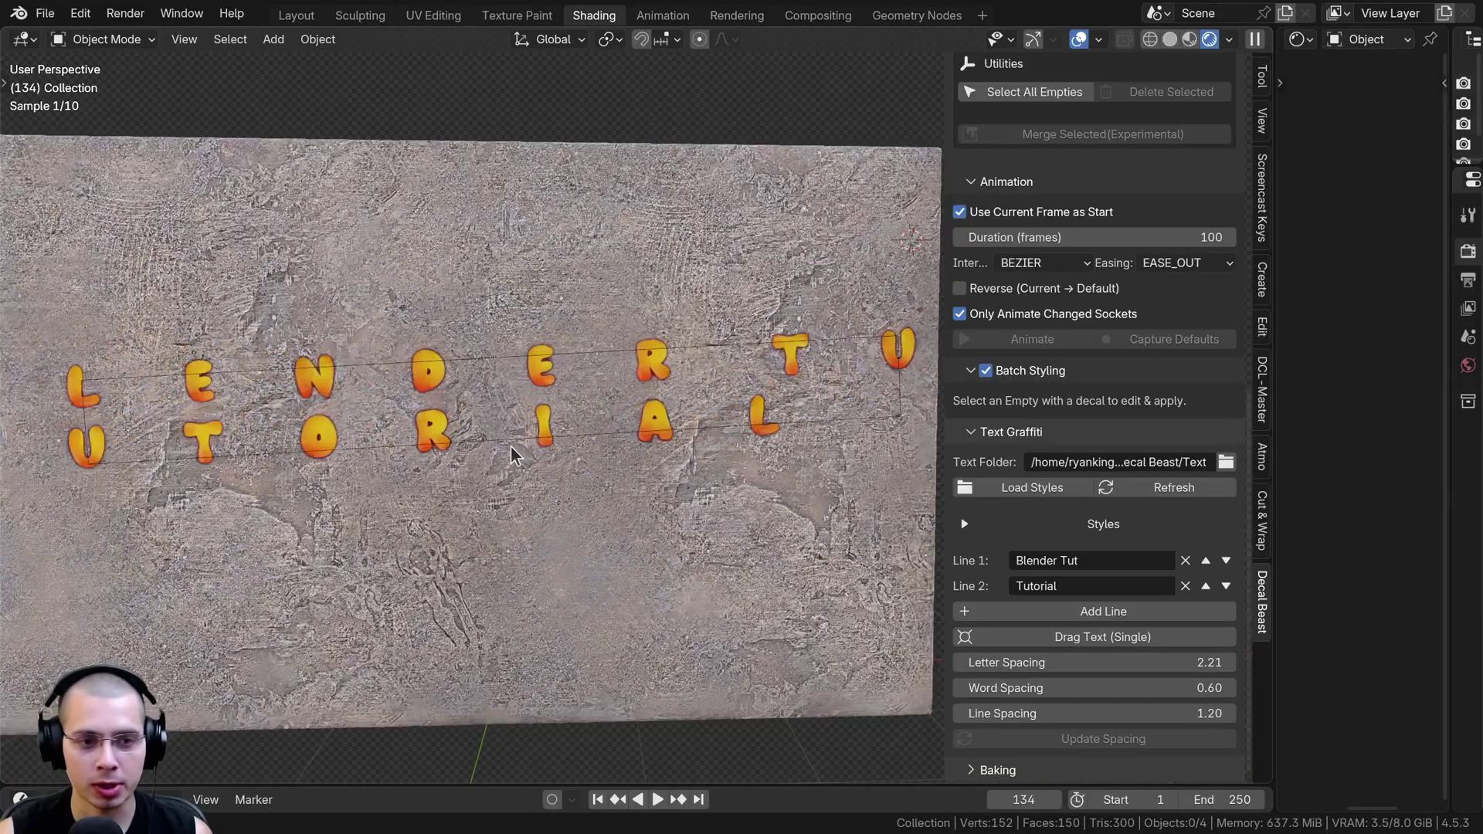
{"action": "left_click", "coordinate": [507, 465]}
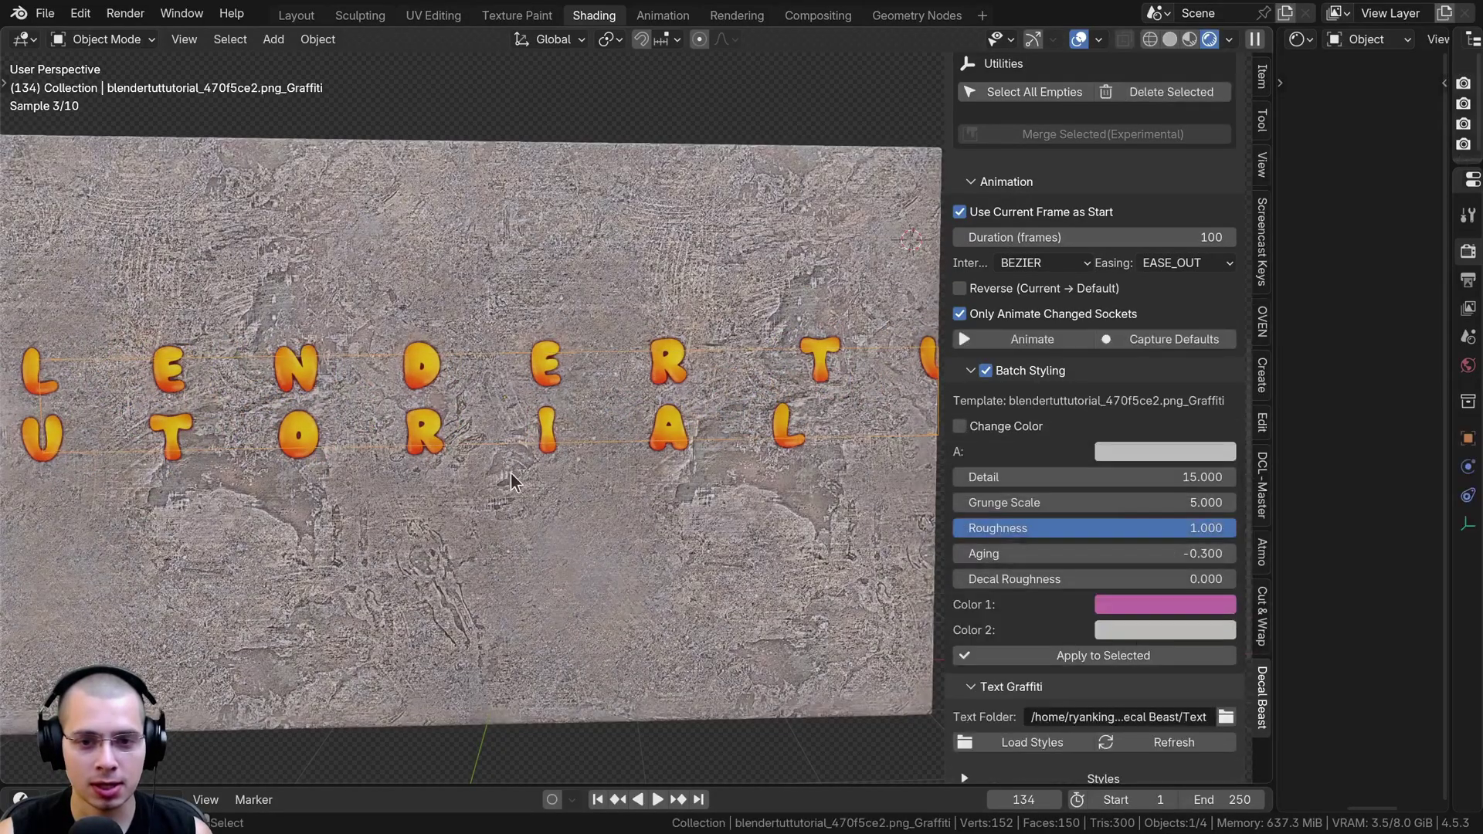
Reduce the text decal's Letter Spacing to 1.21 and further to 0.97, set Word Spacing to 0.88, and update the spacing
{"action": "scroll", "coordinate": [498, 472], "scroll_direction": "down", "scroll_amount": 3}
{"action": "scroll", "coordinate": [479, 460], "scroll_direction": "up", "scroll_amount": 1}
{"action": "scroll", "coordinate": [1107, 710], "scroll_direction": "down", "scroll_amount": 6}
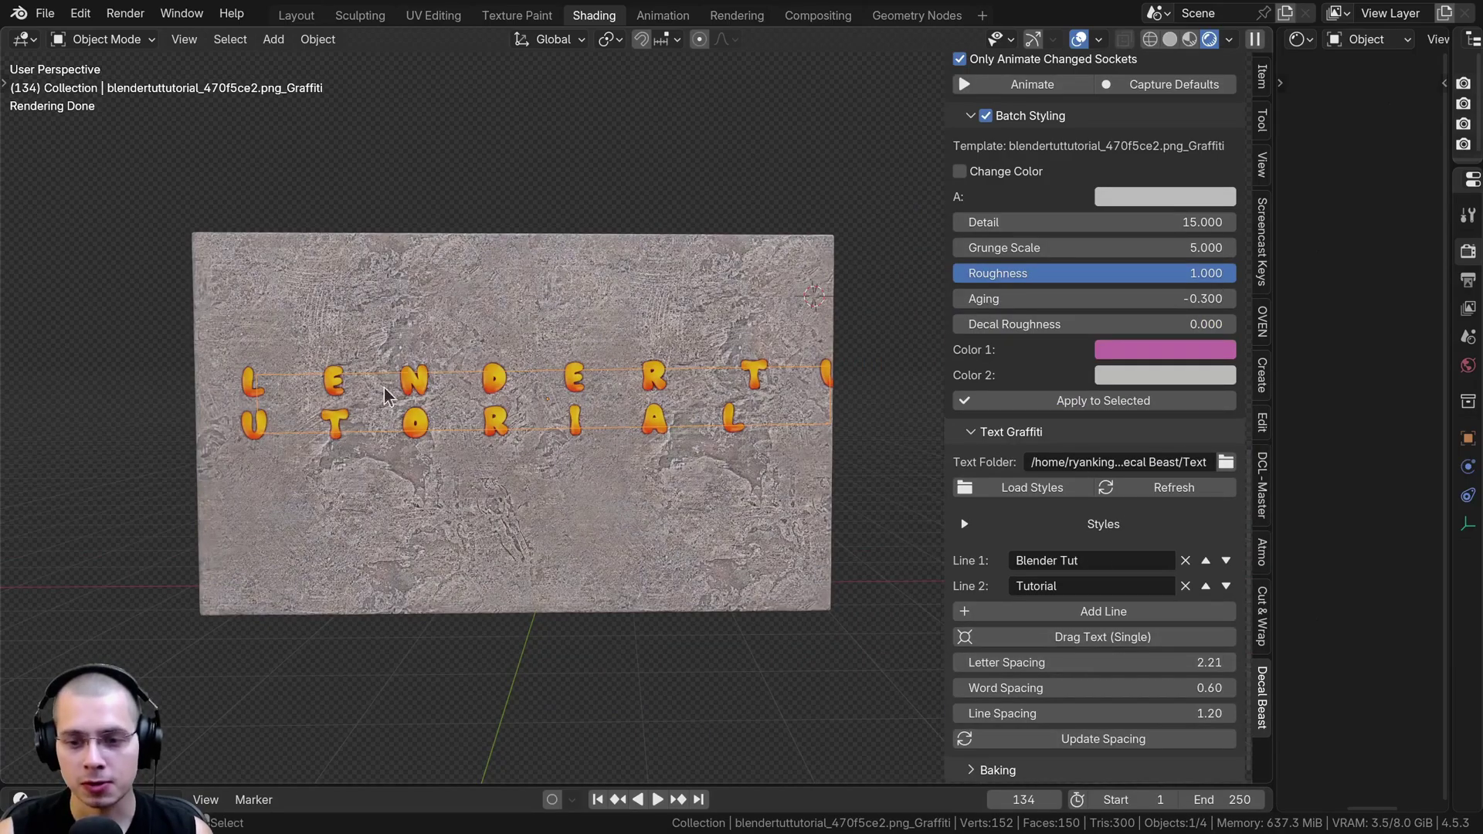
{"action": "left_click_drag", "start_coordinate": [1121, 660], "coordinate": [1112, 660]}
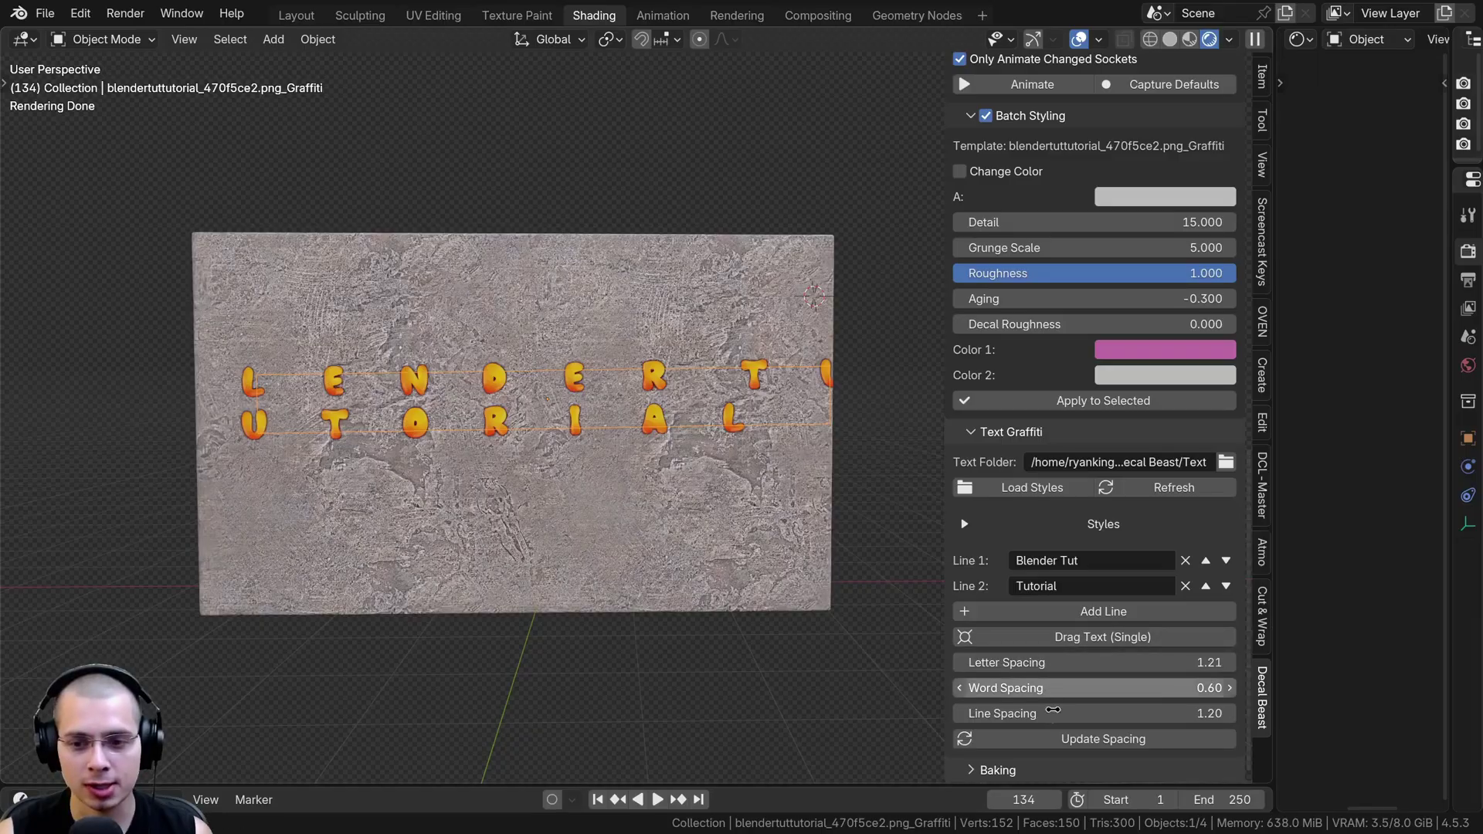
{"action": "left_click", "coordinate": [1058, 739]}
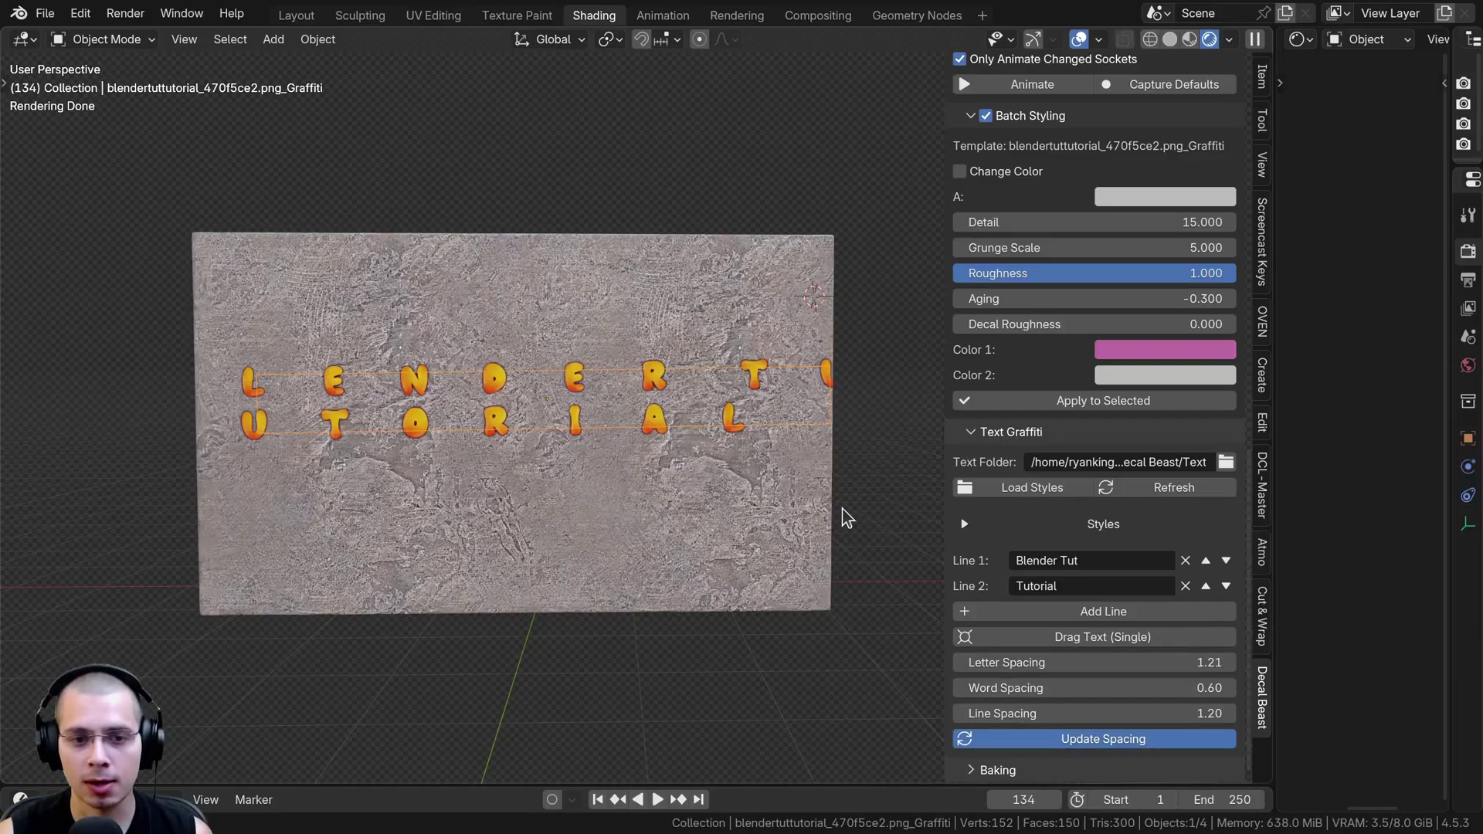
{"action": "left_click_drag", "start_coordinate": [1118, 662], "coordinate": [1109, 663]}
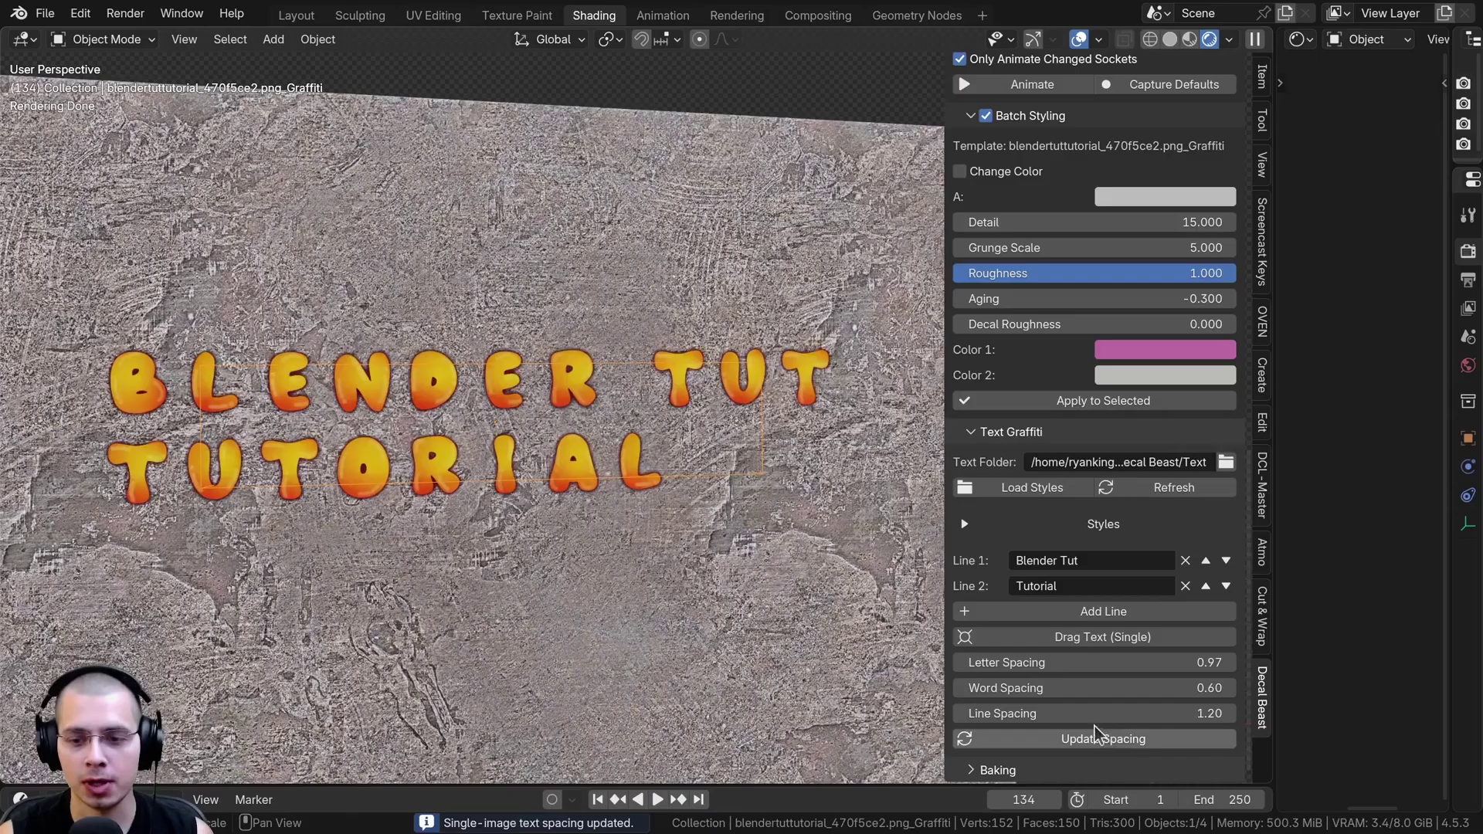
{"action": "left_click_drag", "start_coordinate": [1104, 687], "coordinate": [1130, 687]}
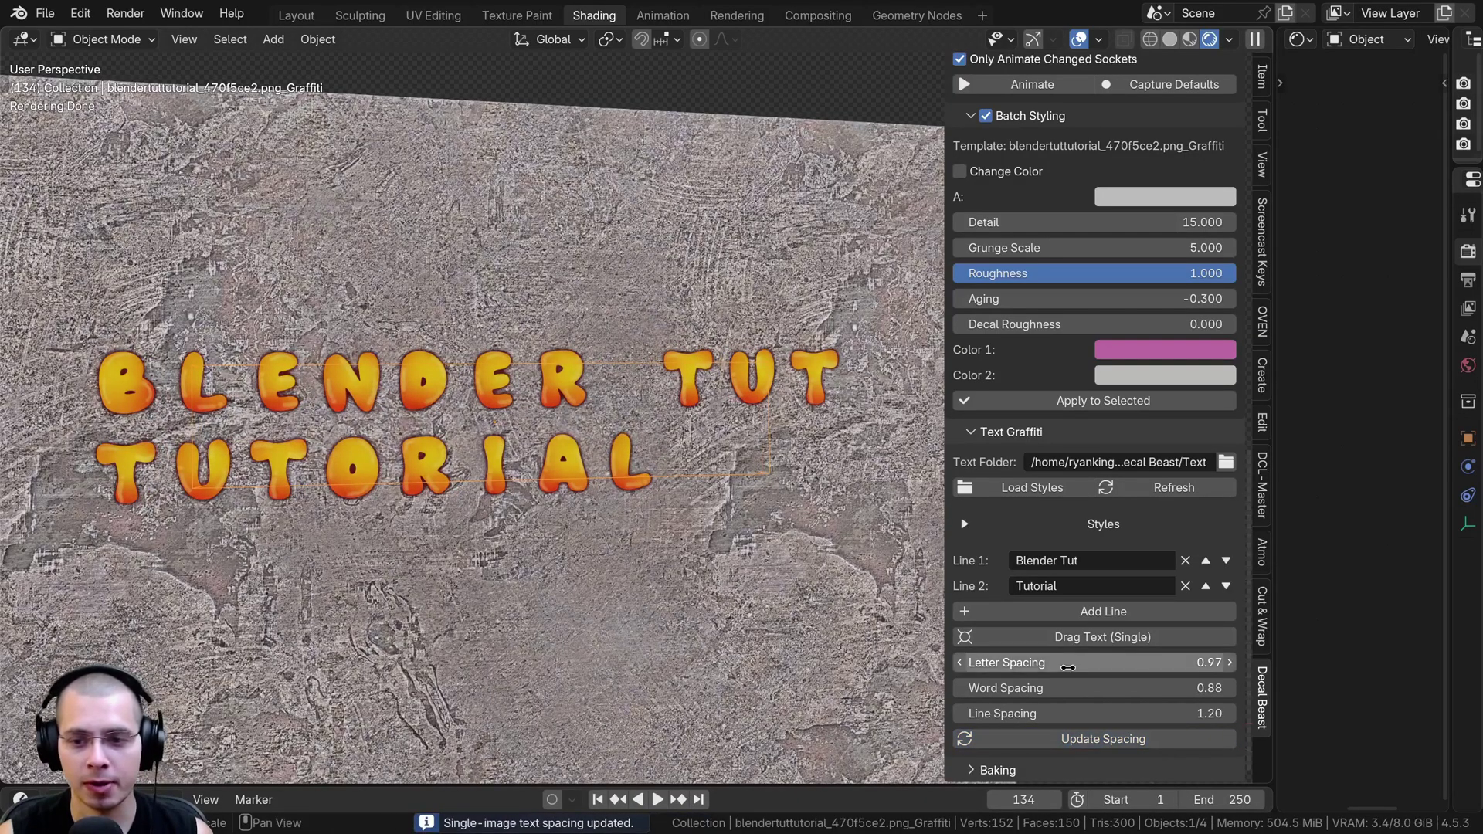
Shorten text line 1 to "Blender" and update the text decal on the wall
{"action": "left_click", "coordinate": [1110, 560]}
{"action": "key", "text": "End"}
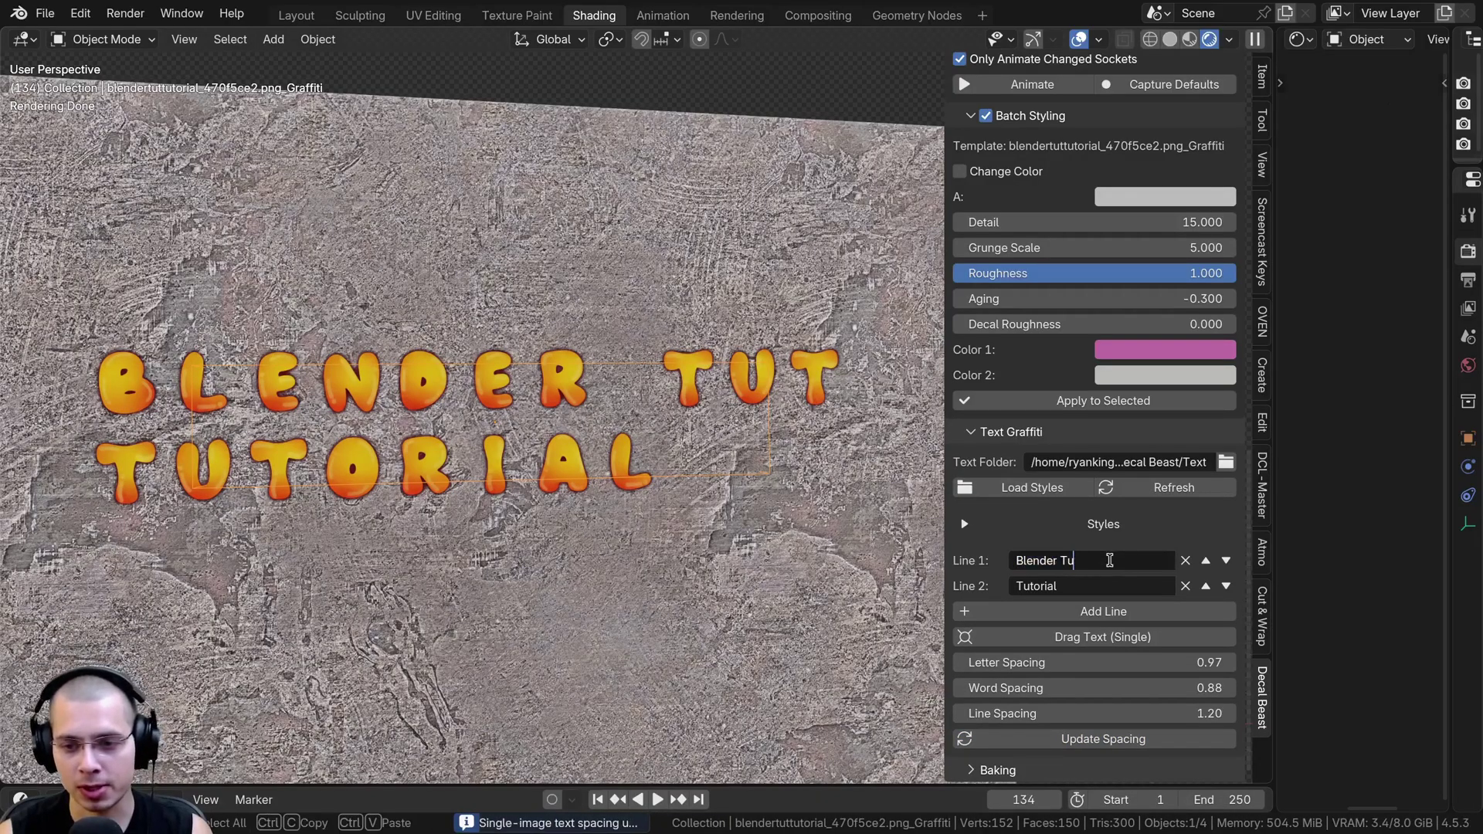
{"action": "key", "text": "BackSpace"}
{"action": "key", "text": "BackSpace"}
{"action": "key", "text": "BackSpace"}
{"action": "key", "text": "Return"}
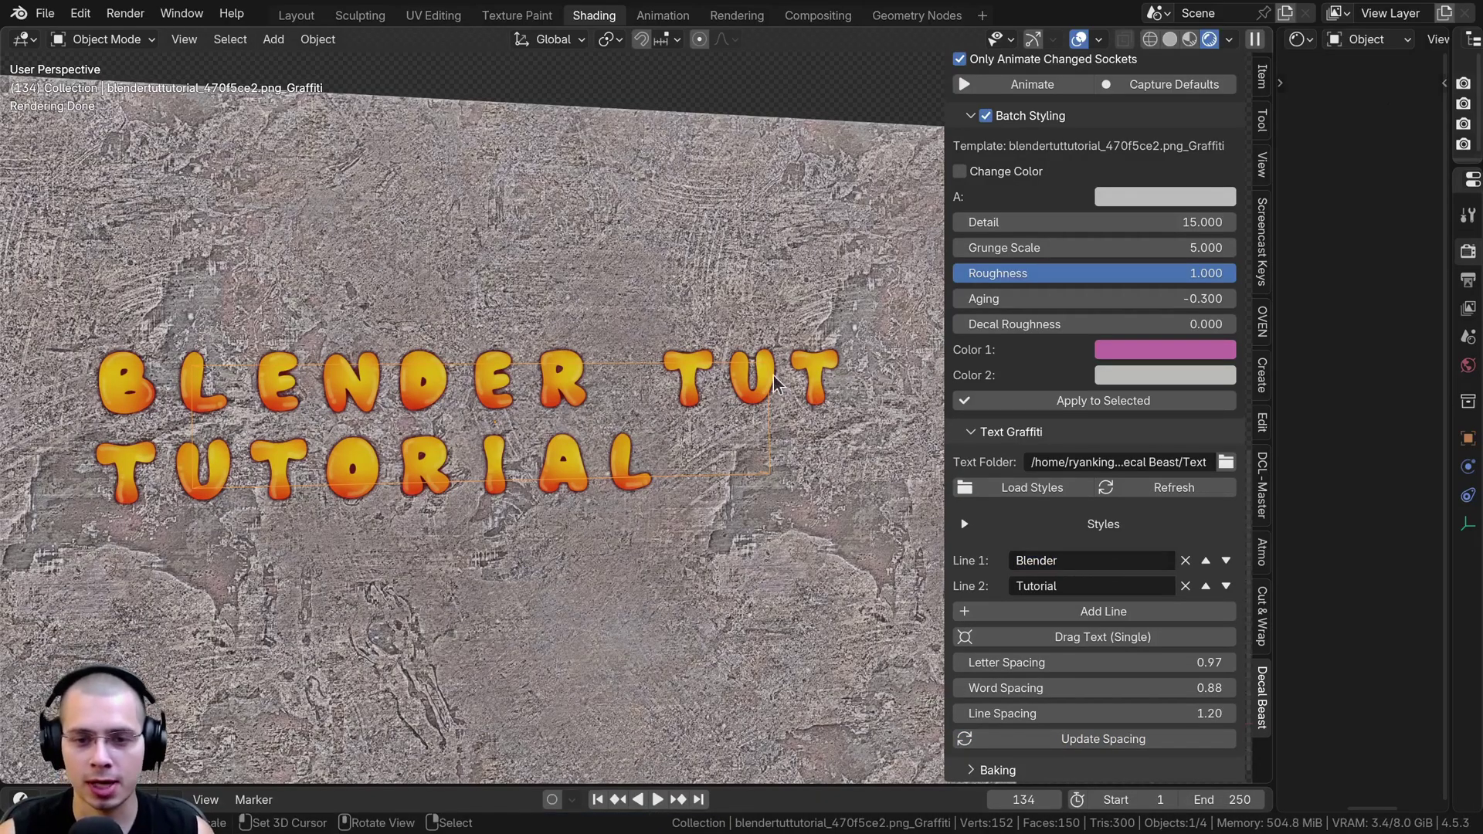
{"action": "left_click", "coordinate": [1117, 741]}
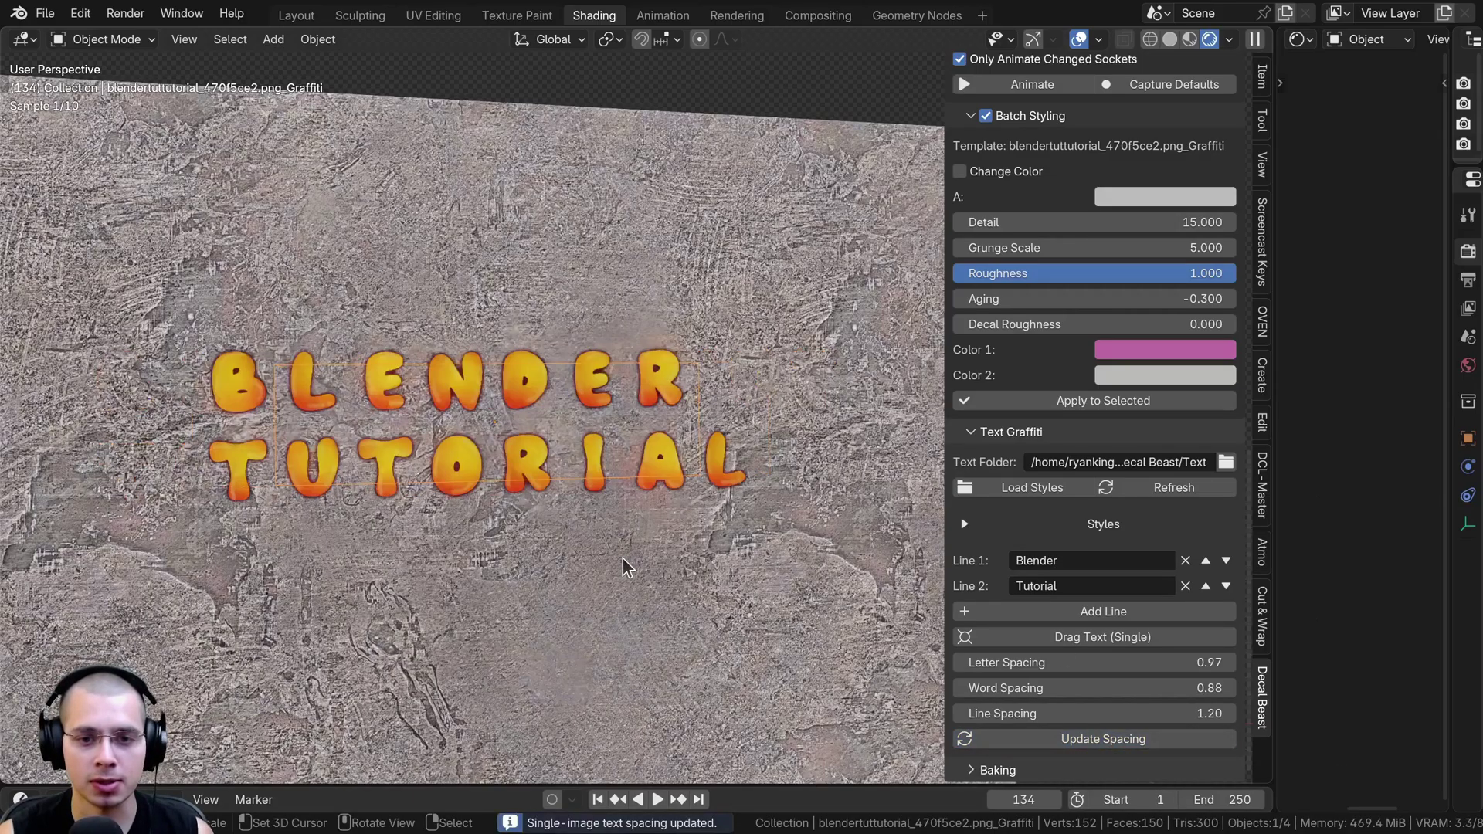
{"action": "middle_click_drag", "start_coordinate": [399, 435], "coordinate": [396, 438]}
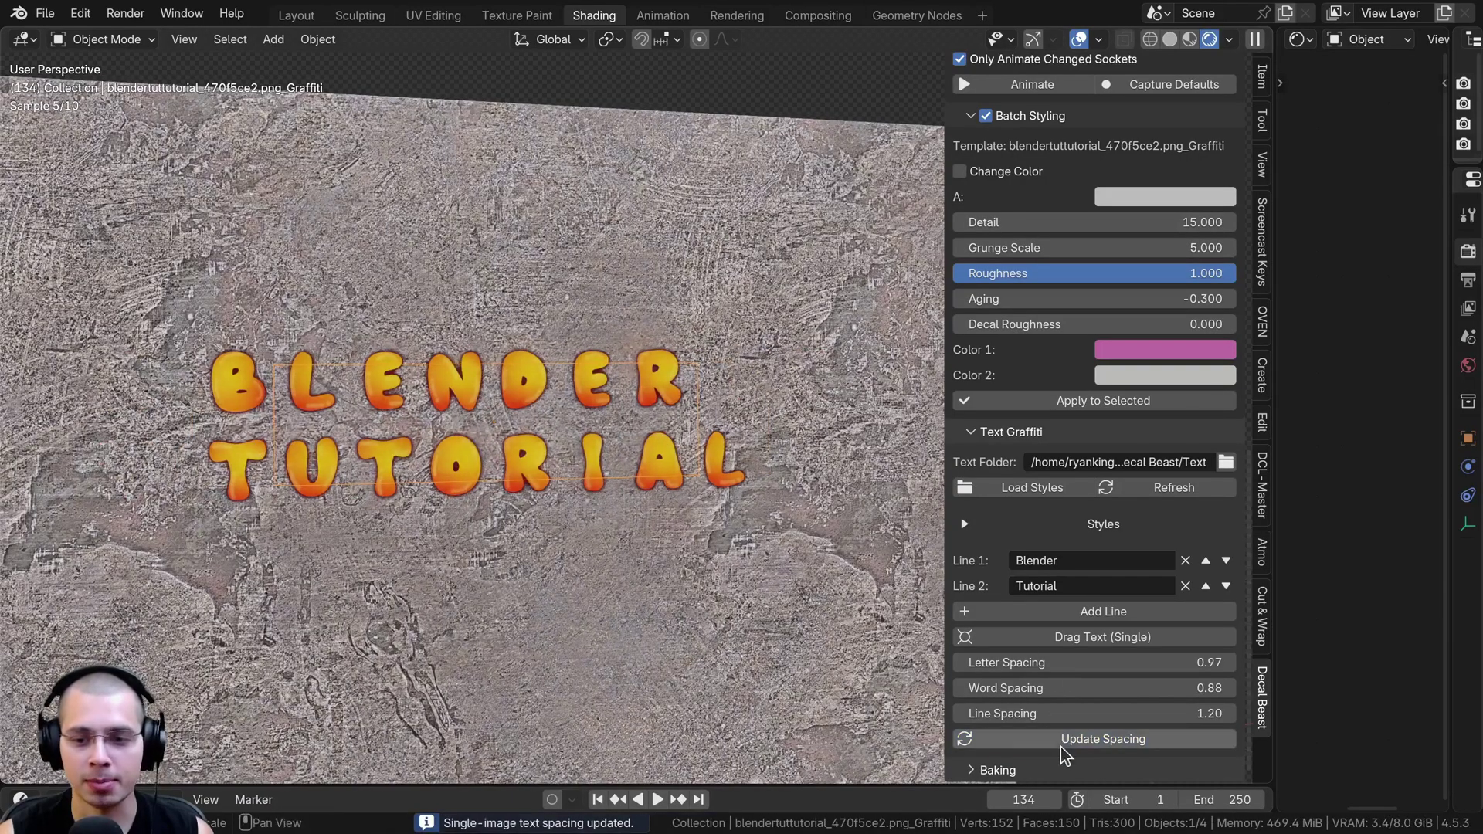
Set the text decal's Line Spacing to 1.34, tighten its Letter Spacing slightly, and update the spacing
{"action": "left_click_drag", "start_coordinate": [1057, 713], "coordinate": [1141, 713]}
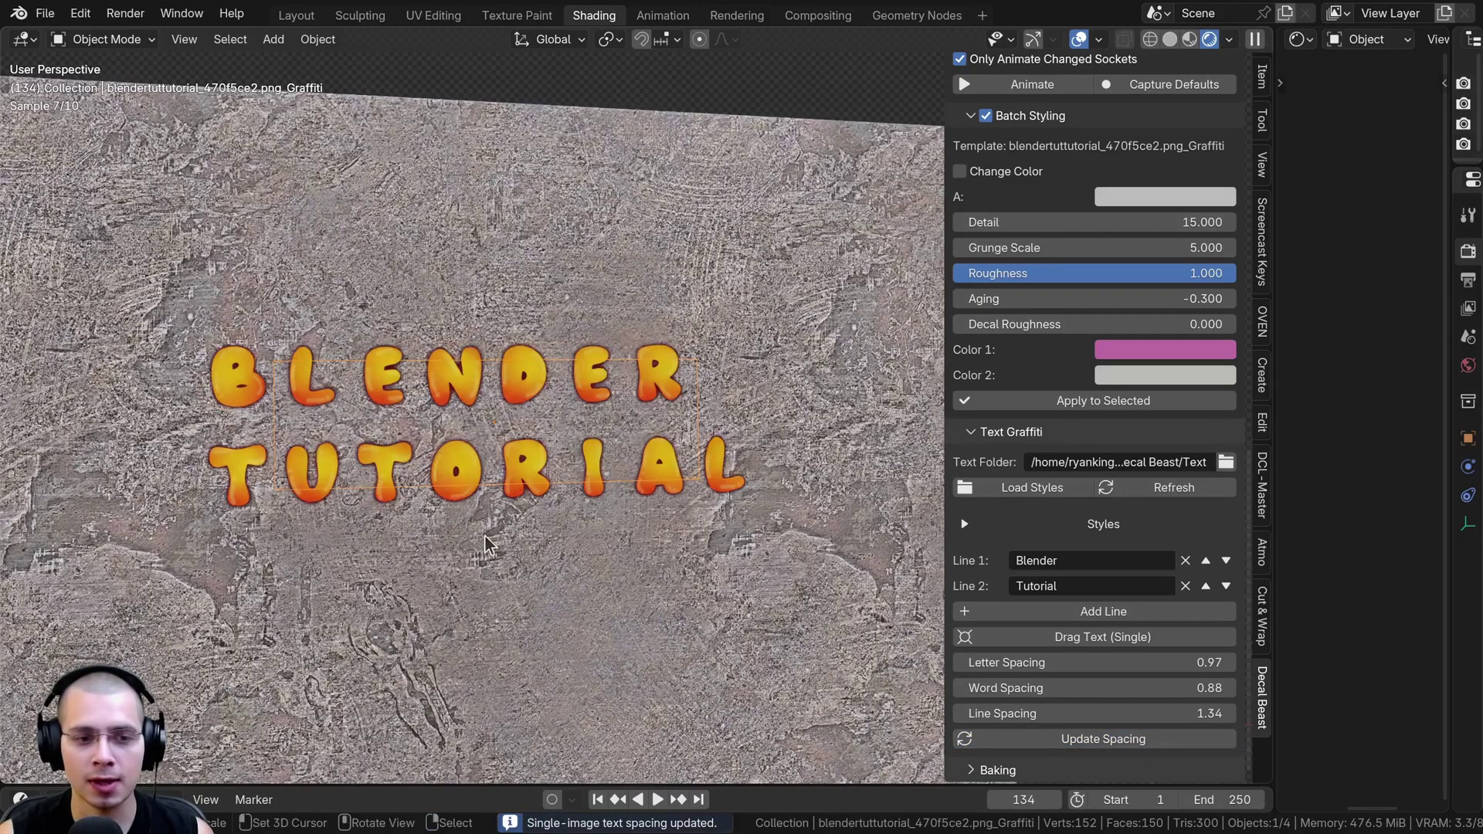
{"action": "scroll", "coordinate": [284, 421], "scroll_direction": "up", "scroll_amount": 2}
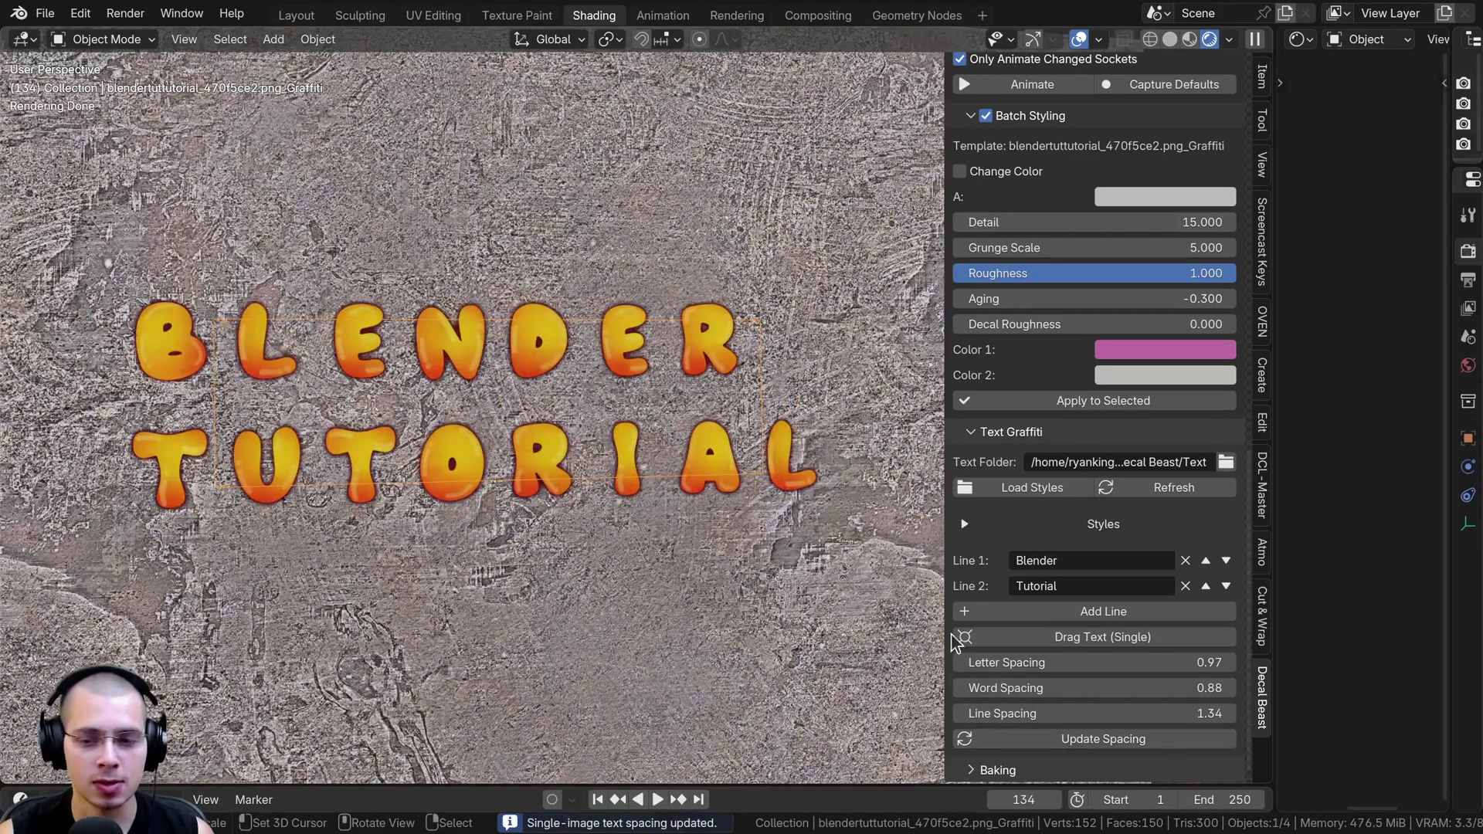
{"action": "left_click_drag", "start_coordinate": [1072, 669], "coordinate": [1031, 670]}
{"action": "scroll", "coordinate": [1088, 533], "scroll_direction": "up", "scroll_amount": 5}
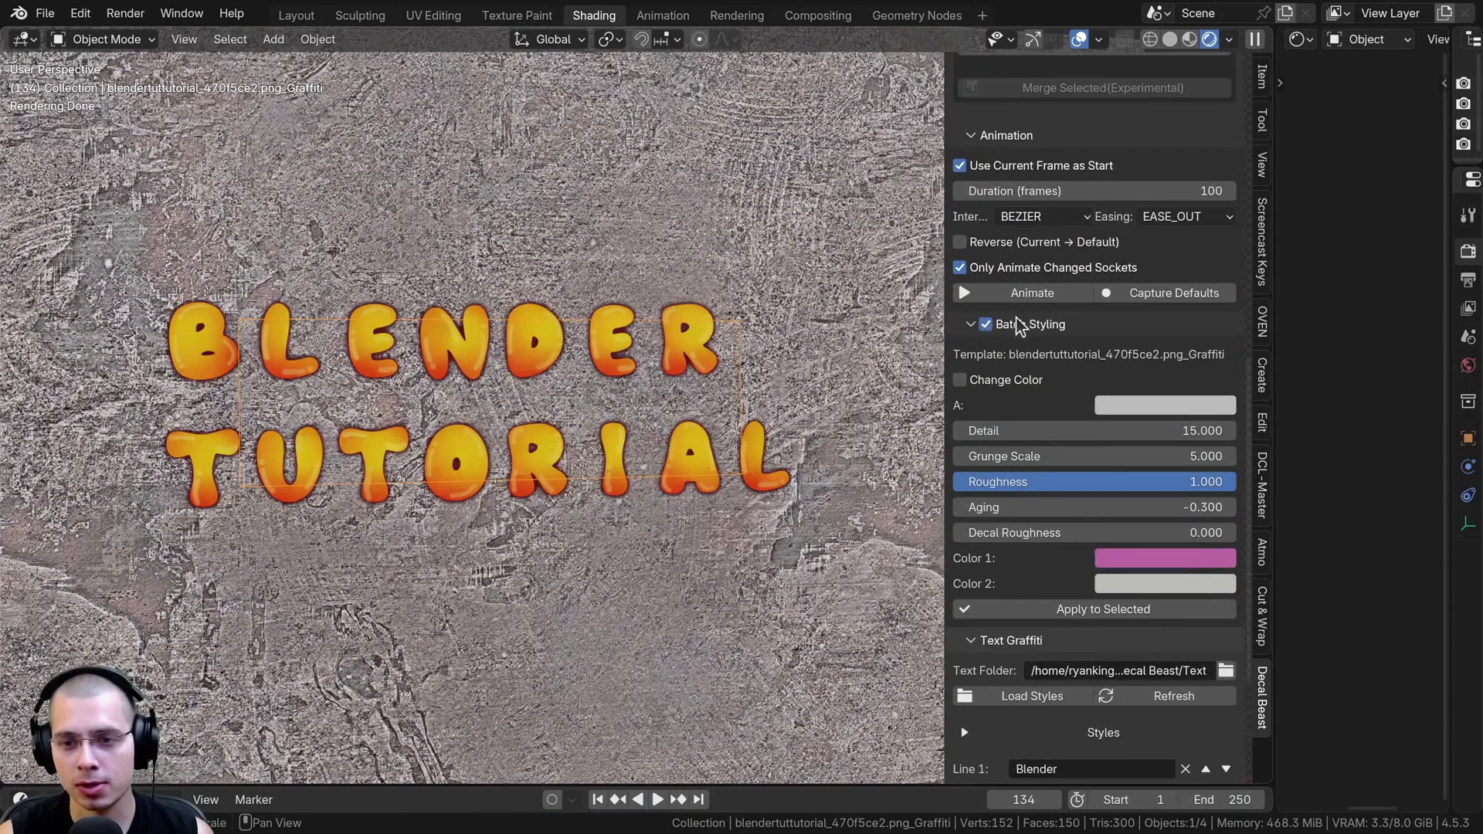
Enable Change Color for the text decal, with blue as Color 1 and bright green (#00FF02FF) as Color 2
{"action": "scroll", "coordinate": [1020, 326], "scroll_direction": "down", "scroll_amount": 1}
{"action": "left_click", "coordinate": [960, 339]}
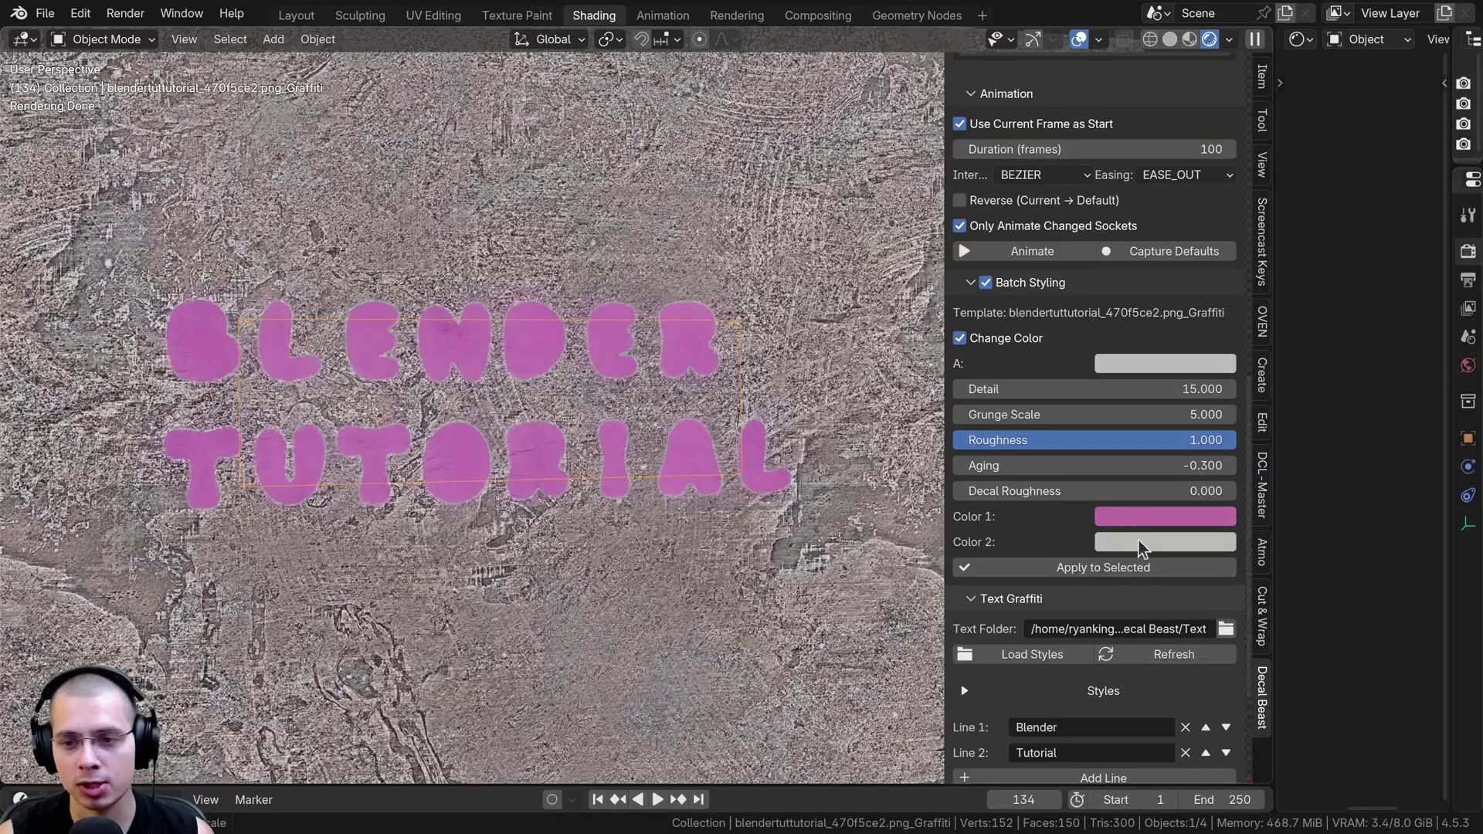
{"action": "left_click", "coordinate": [1154, 516]}
{"action": "left_click_drag", "start_coordinate": [1212, 289], "coordinate": [1259, 216]}
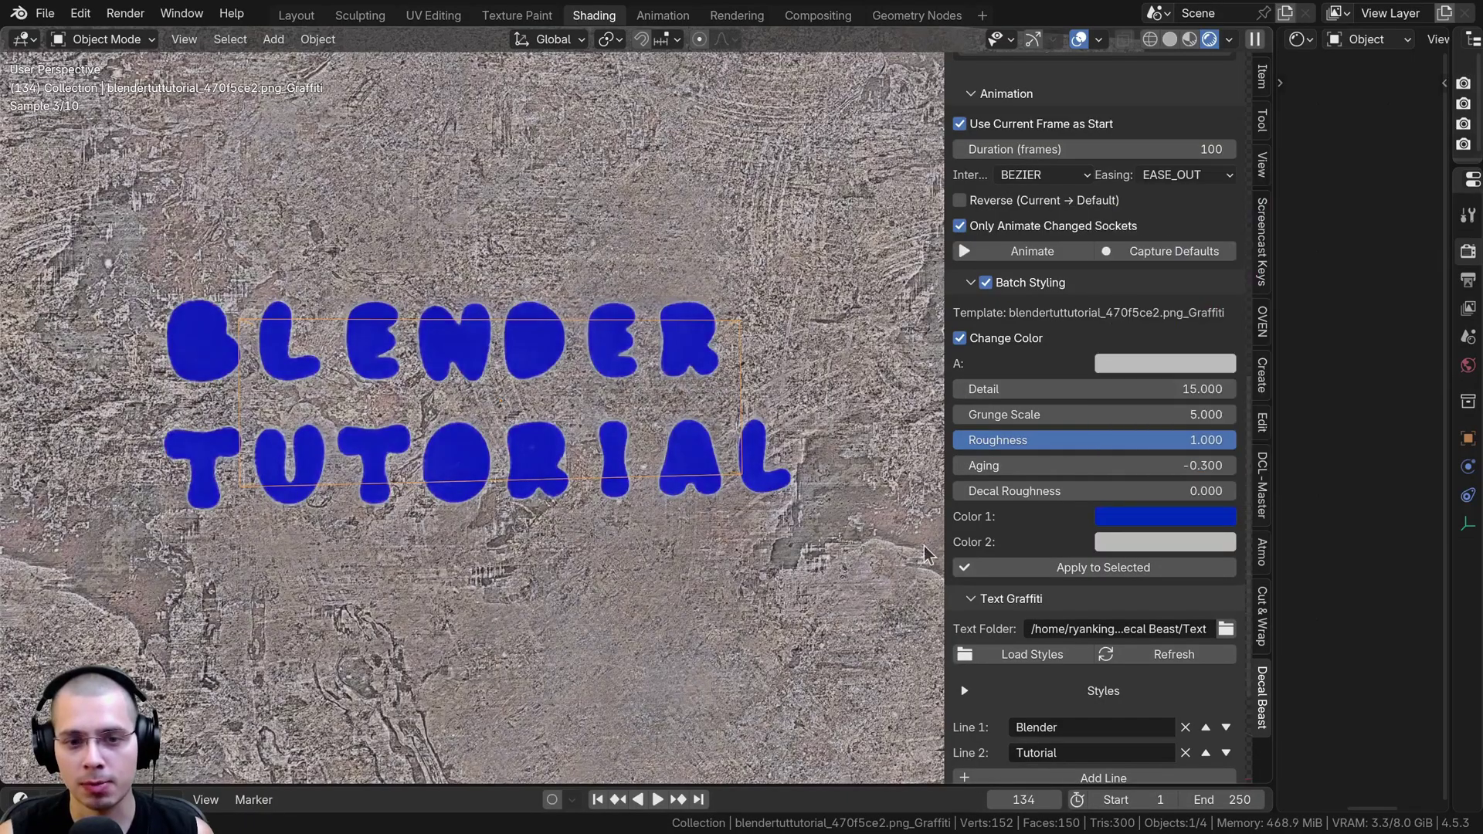
{"action": "left_click", "coordinate": [1114, 540]}
{"action": "left_click", "coordinate": [1151, 277]}
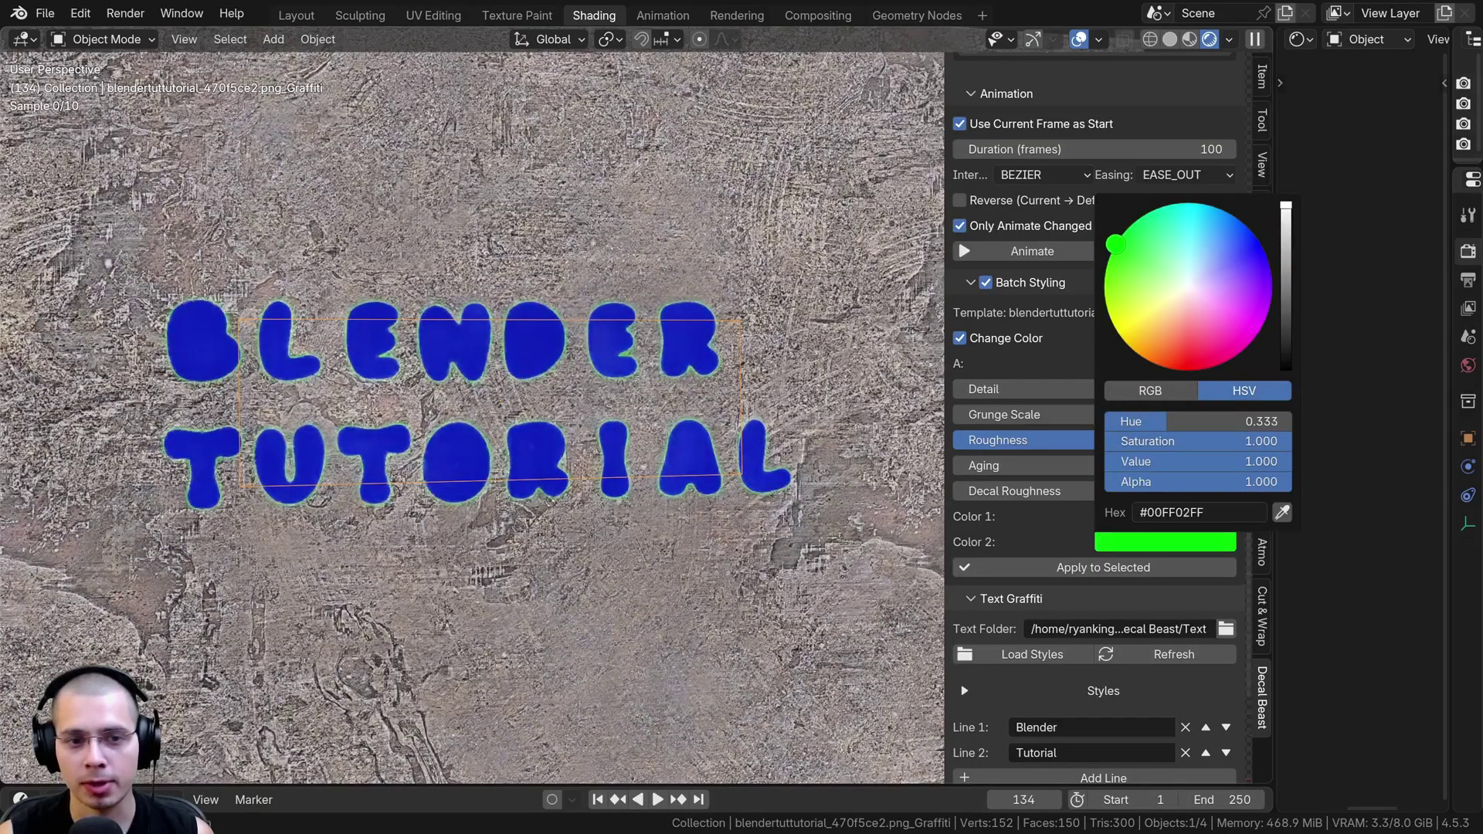
Turn off Change Color for the text decal and set its Aging to -0.050
{"action": "left_click", "coordinate": [960, 338]}
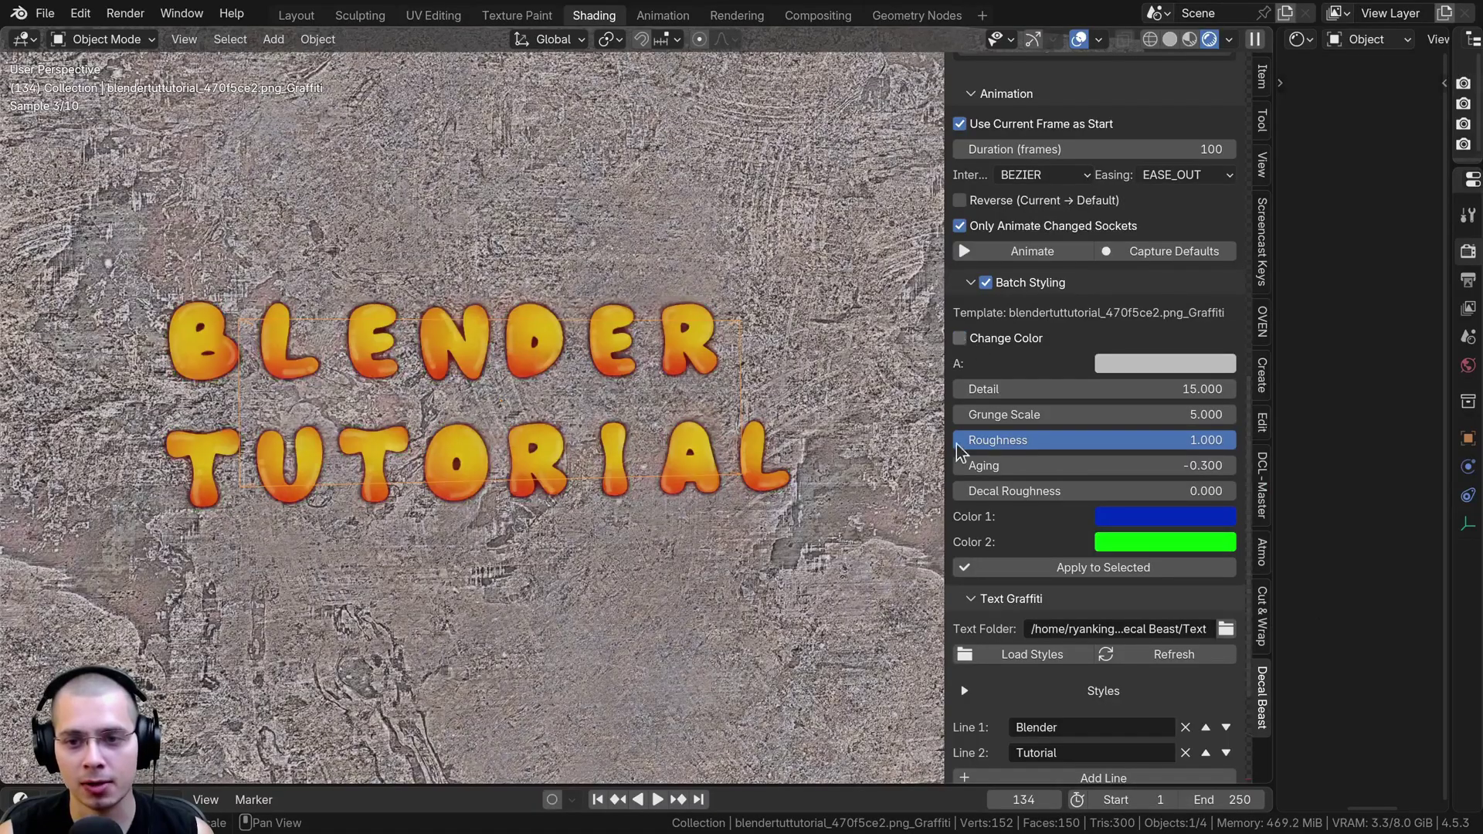
{"action": "left_click_drag", "start_coordinate": [1047, 465], "coordinate": [1079, 462]}
{"action": "middle_click_drag", "start_coordinate": [502, 390], "coordinate": [503, 424]}
{"action": "scroll", "coordinate": [506, 418], "scroll_direction": "up", "scroll_amount": 3}
{"action": "scroll", "coordinate": [502, 421], "scroll_direction": "down", "scroll_amount": 5}
{"action": "scroll", "coordinate": [506, 421], "scroll_direction": "up", "scroll_amount": 2}
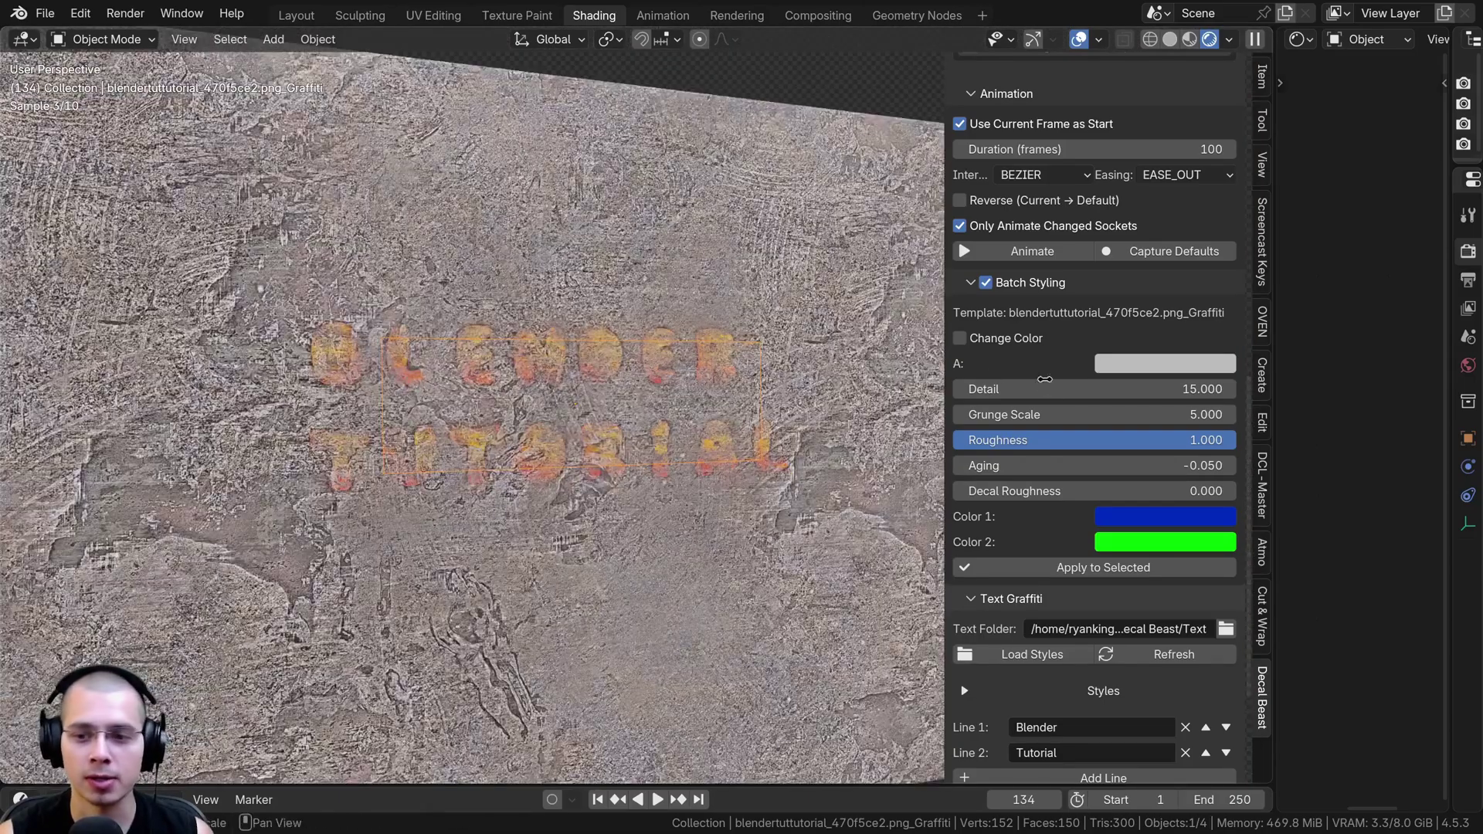
Expand the Baking settings below the Text Graffiti options
{"action": "scroll", "coordinate": [1046, 394], "scroll_direction": "down", "scroll_amount": 5}
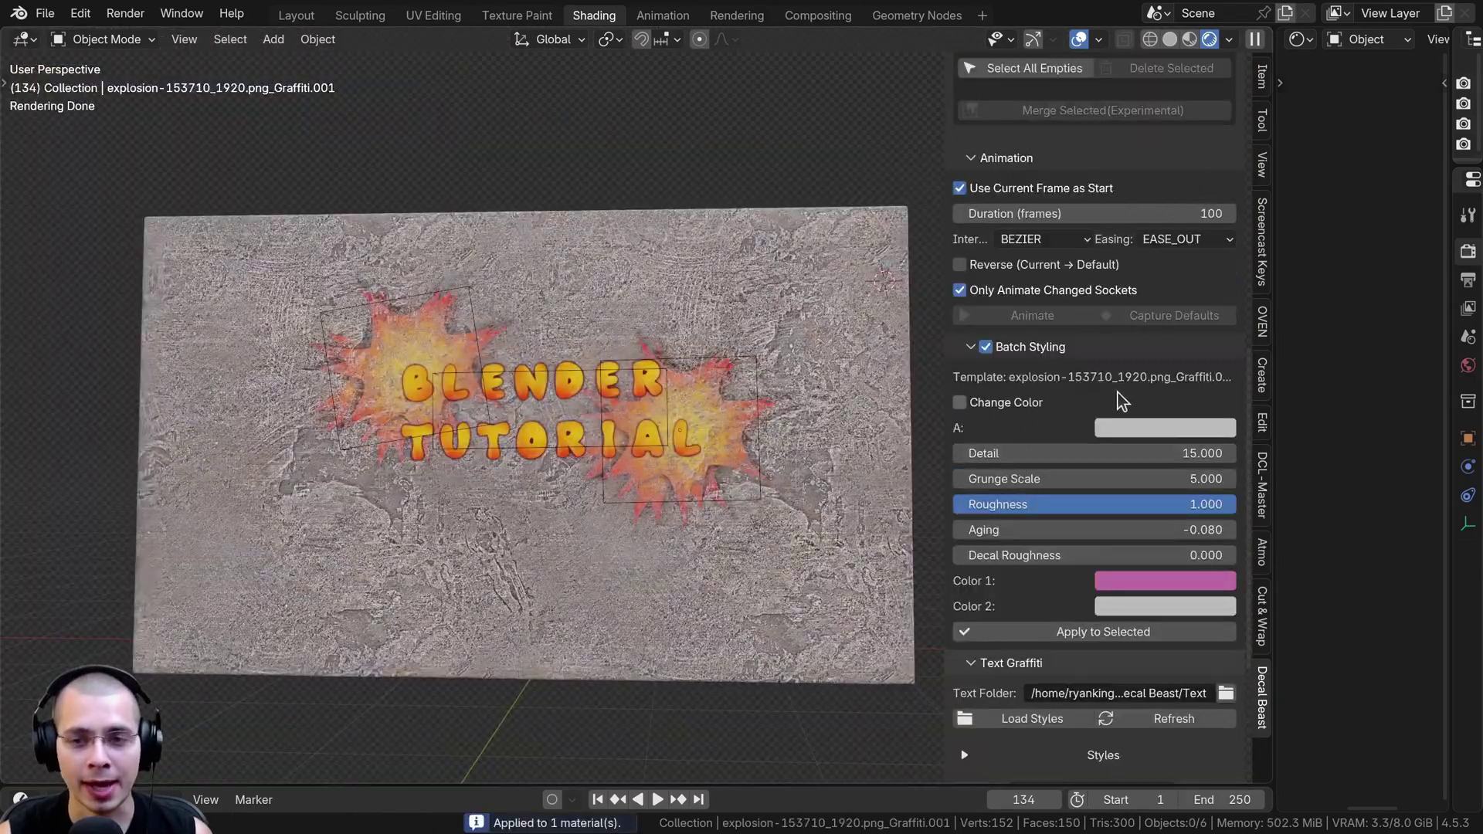
{"action": "scroll", "coordinate": [1122, 399], "scroll_direction": "down", "scroll_amount": 5}
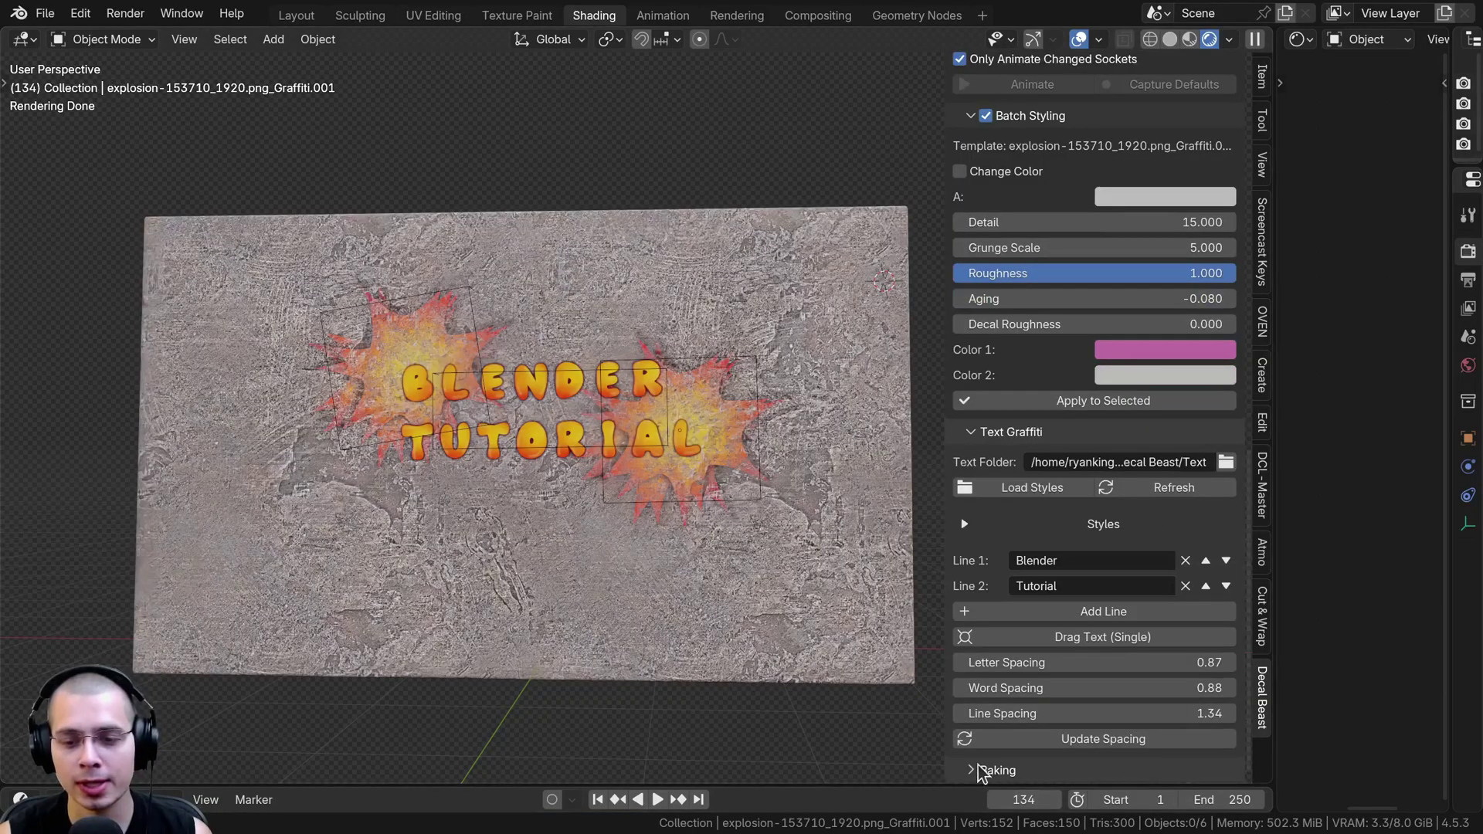
{"action": "middle_click_drag", "start_coordinate": [690, 488], "coordinate": [707, 493]}
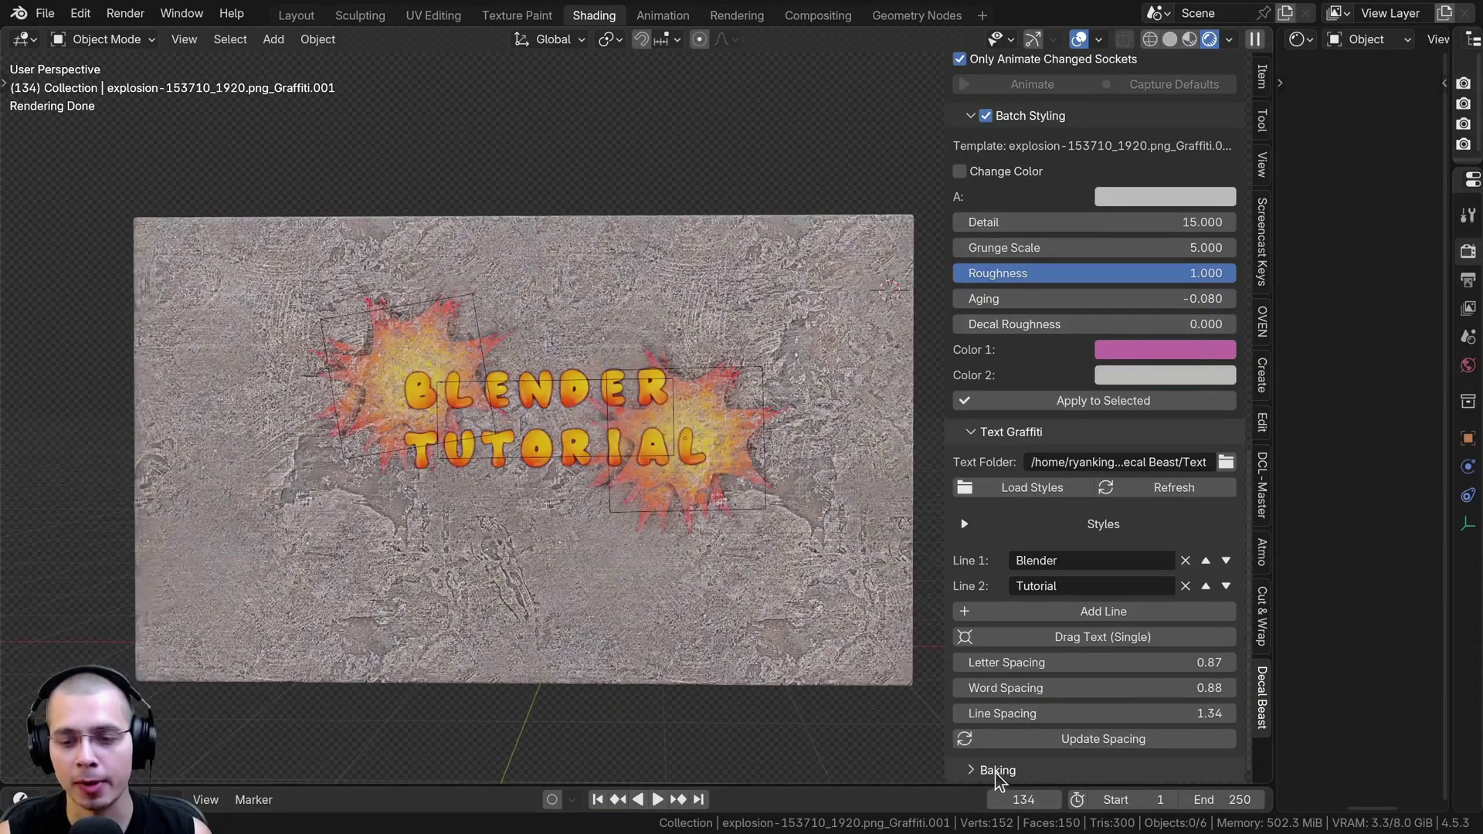
{"action": "left_click", "coordinate": [996, 773]}
{"action": "scroll", "coordinate": [1012, 695], "scroll_direction": "down", "scroll_amount": 6}
{"action": "middle_click_drag", "start_coordinate": [629, 371], "coordinate": [678, 409]}
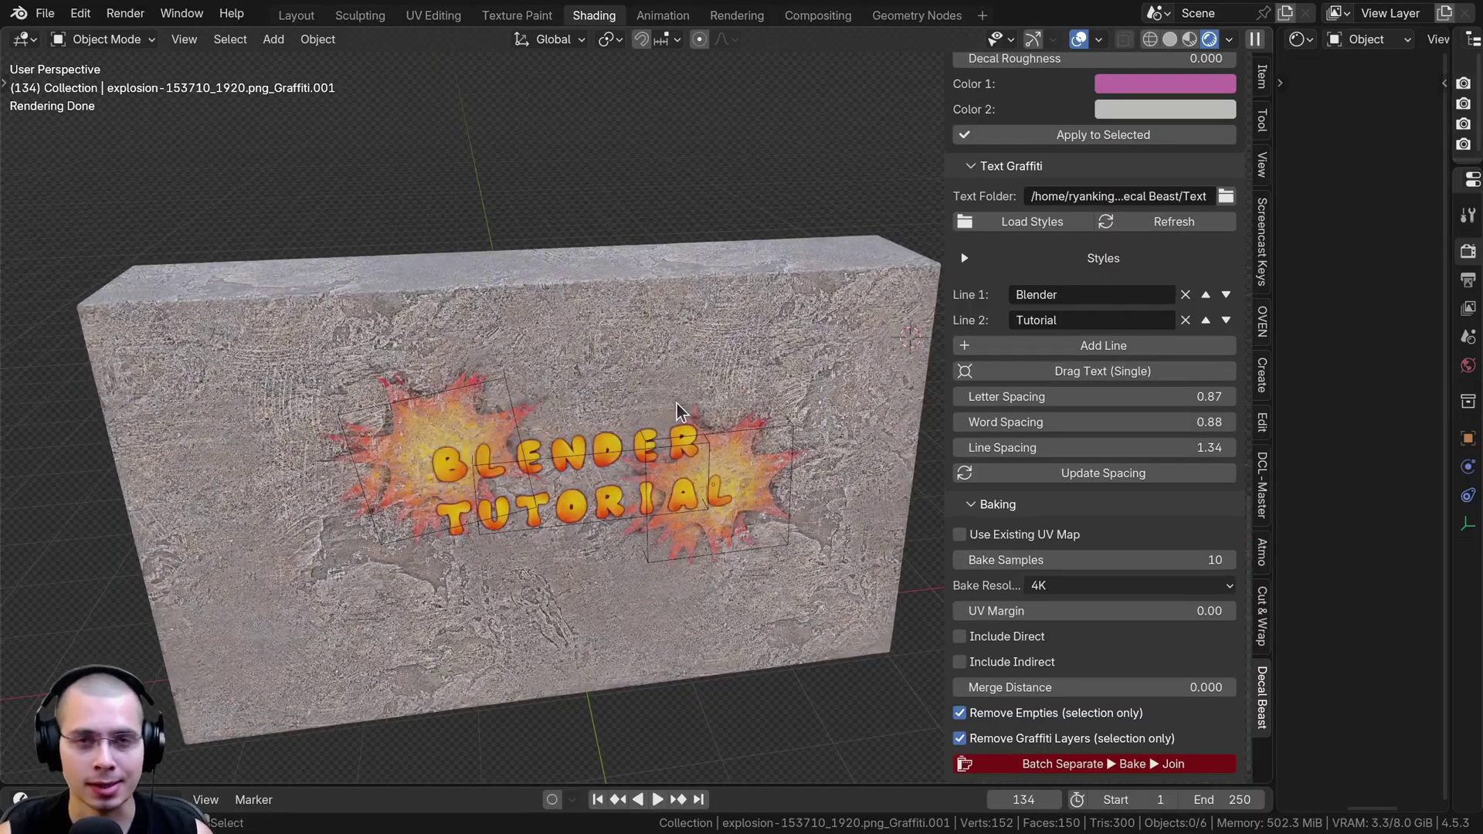
{"action": "scroll", "coordinate": [776, 437], "scroll_direction": "up", "scroll_amount": 2}
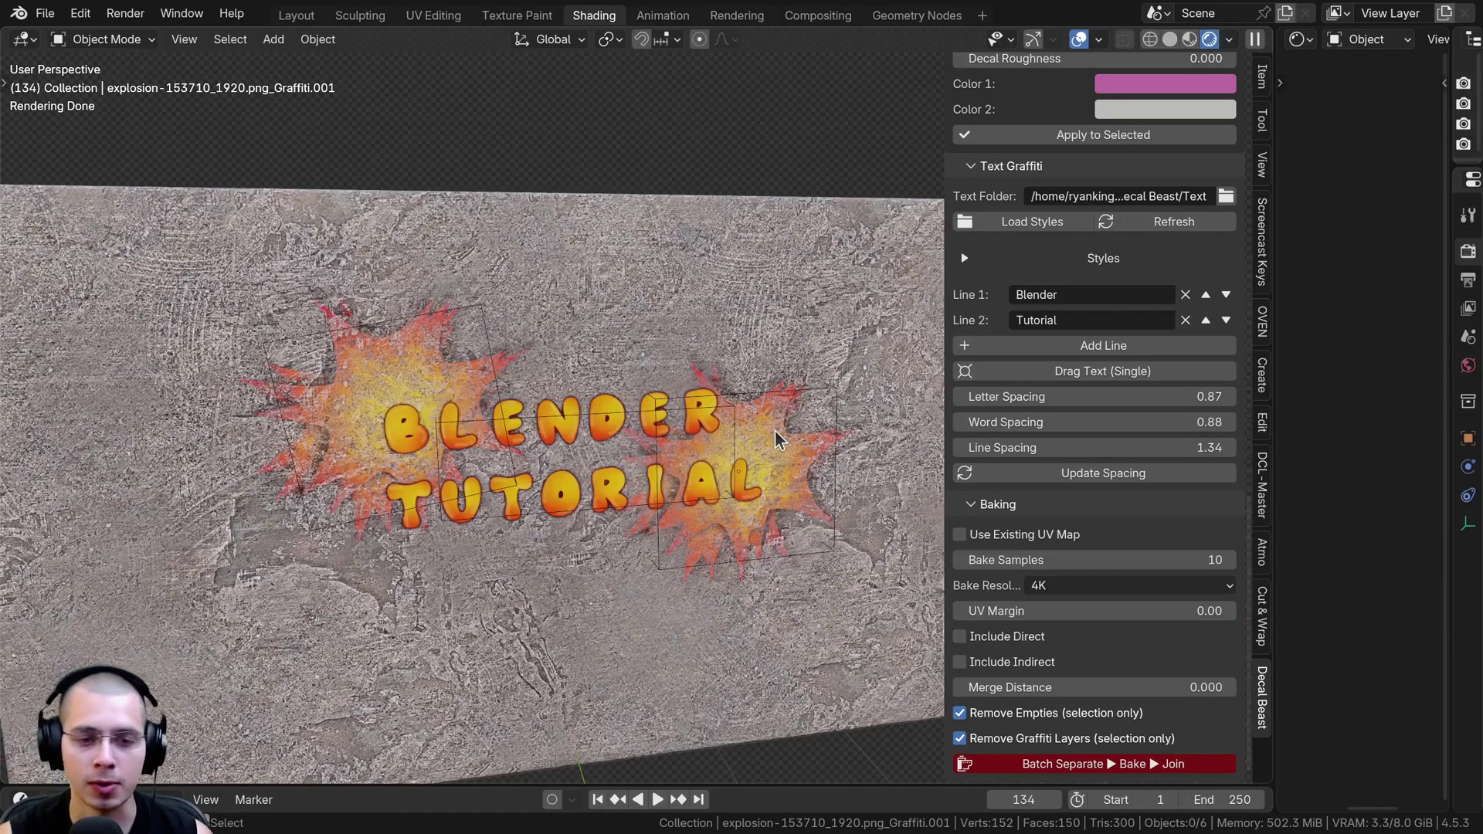
Select the text decal and choose 4K as the bake resolution
{"action": "left_click", "coordinate": [640, 419]}
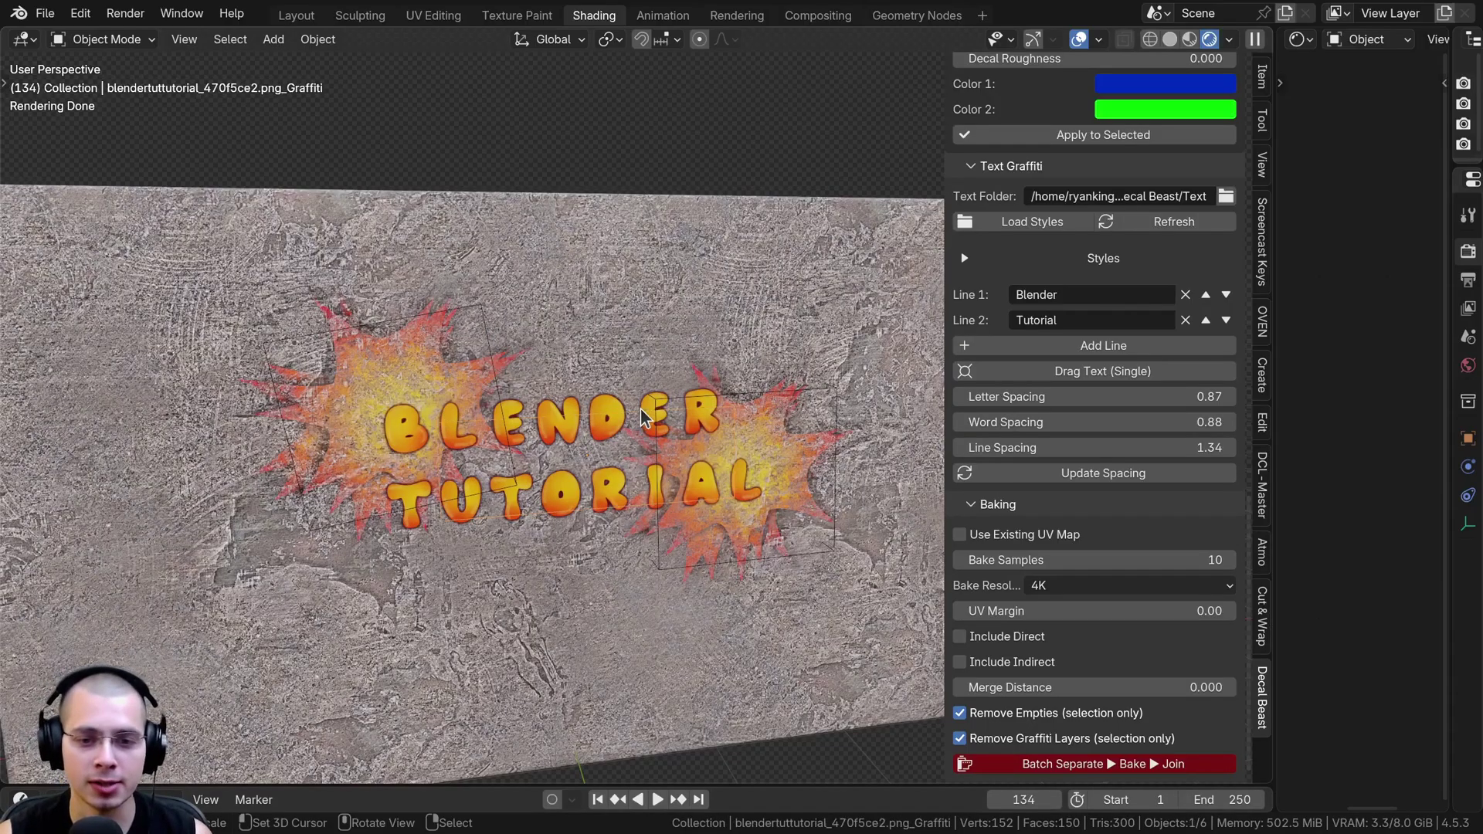
{"action": "middle_click_drag", "start_coordinate": [809, 354], "coordinate": [790, 343]}
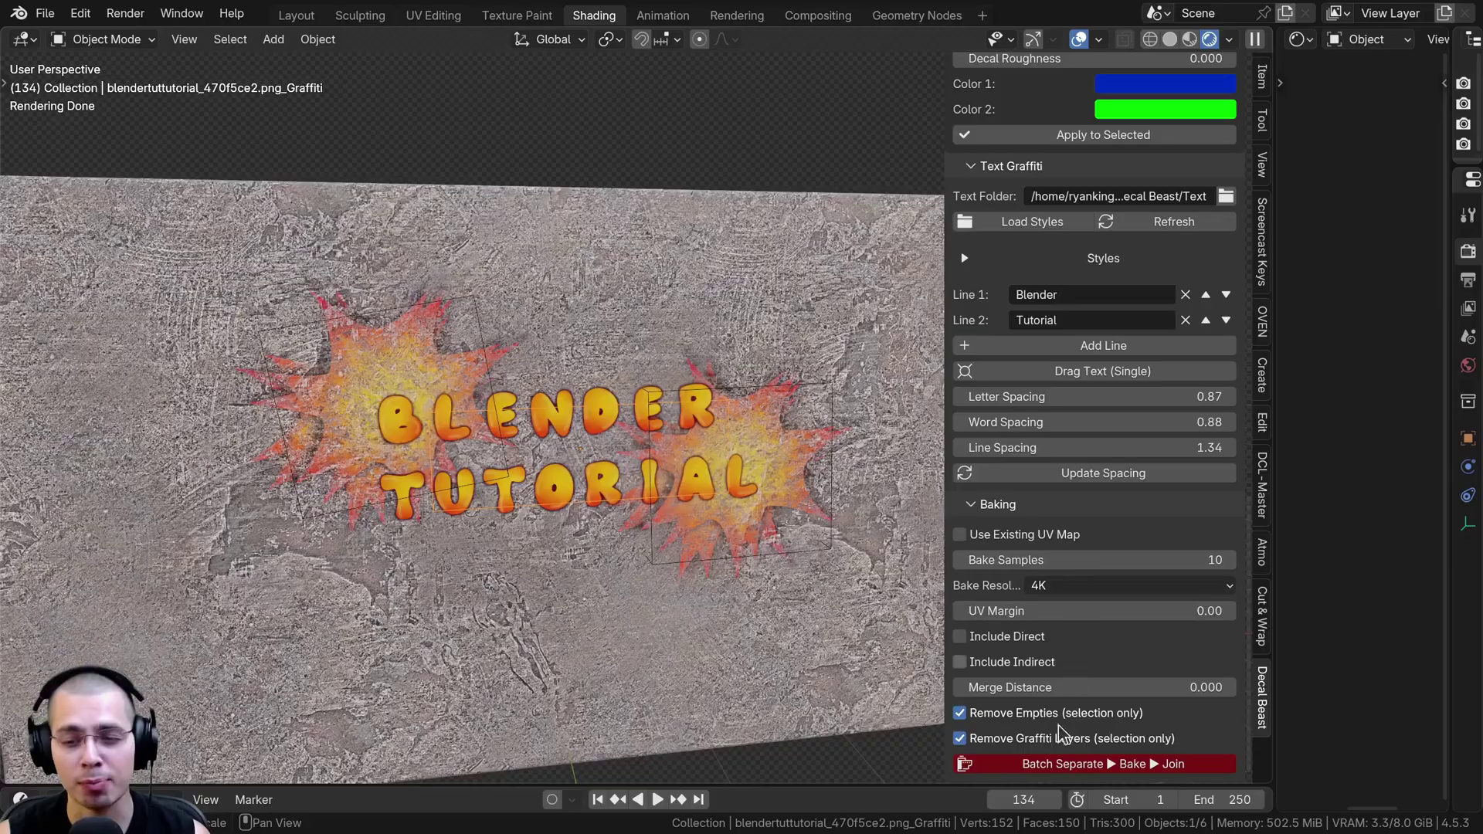
{"action": "left_click", "coordinate": [1096, 588]}
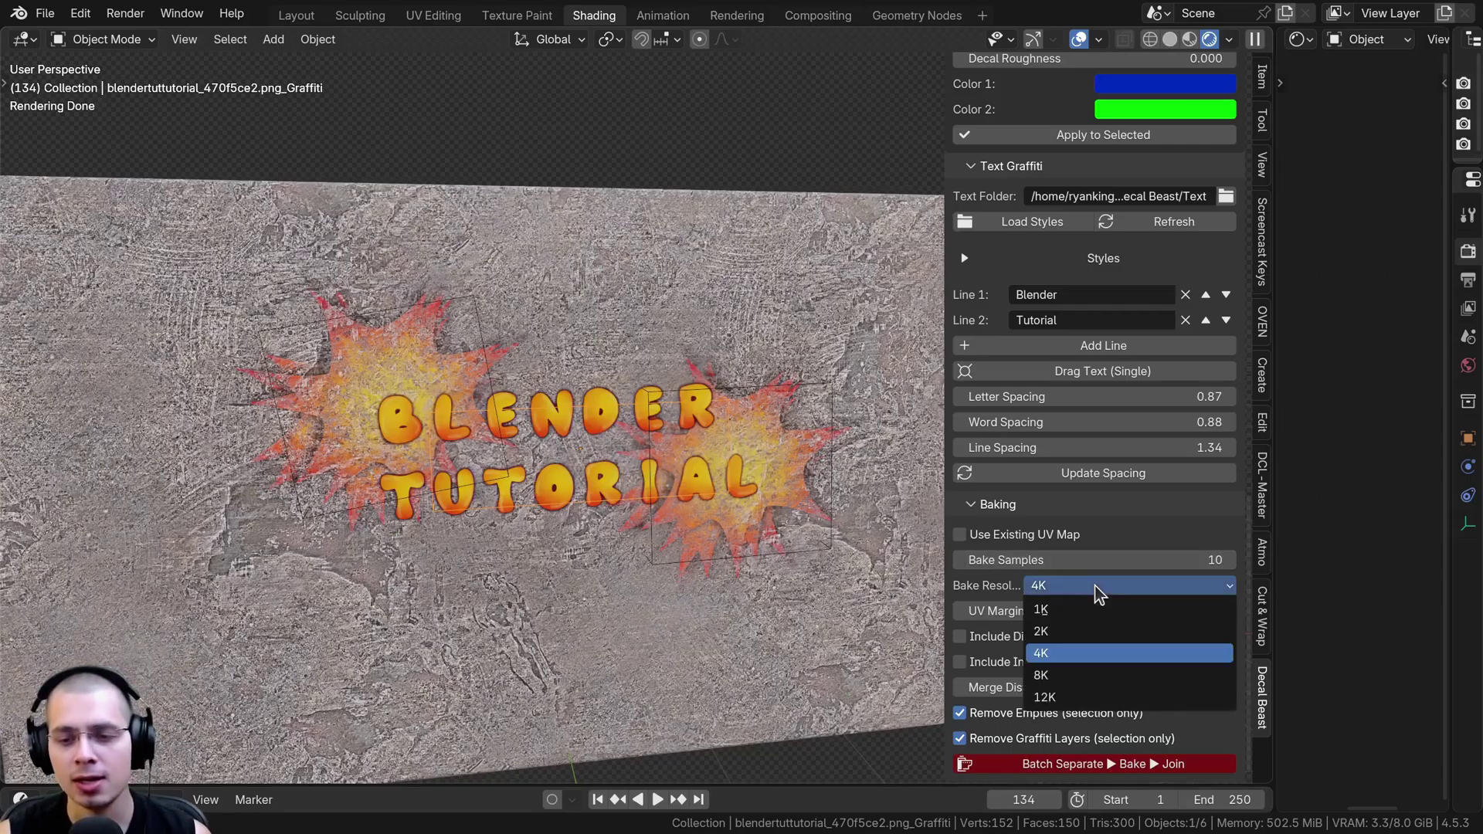
{"action": "left_click", "coordinate": [1093, 653]}
{"action": "middle_click_drag", "start_coordinate": [705, 523], "coordinate": [683, 511]}
{"action": "scroll", "coordinate": [684, 511], "scroll_direction": "up", "scroll_amount": 1}
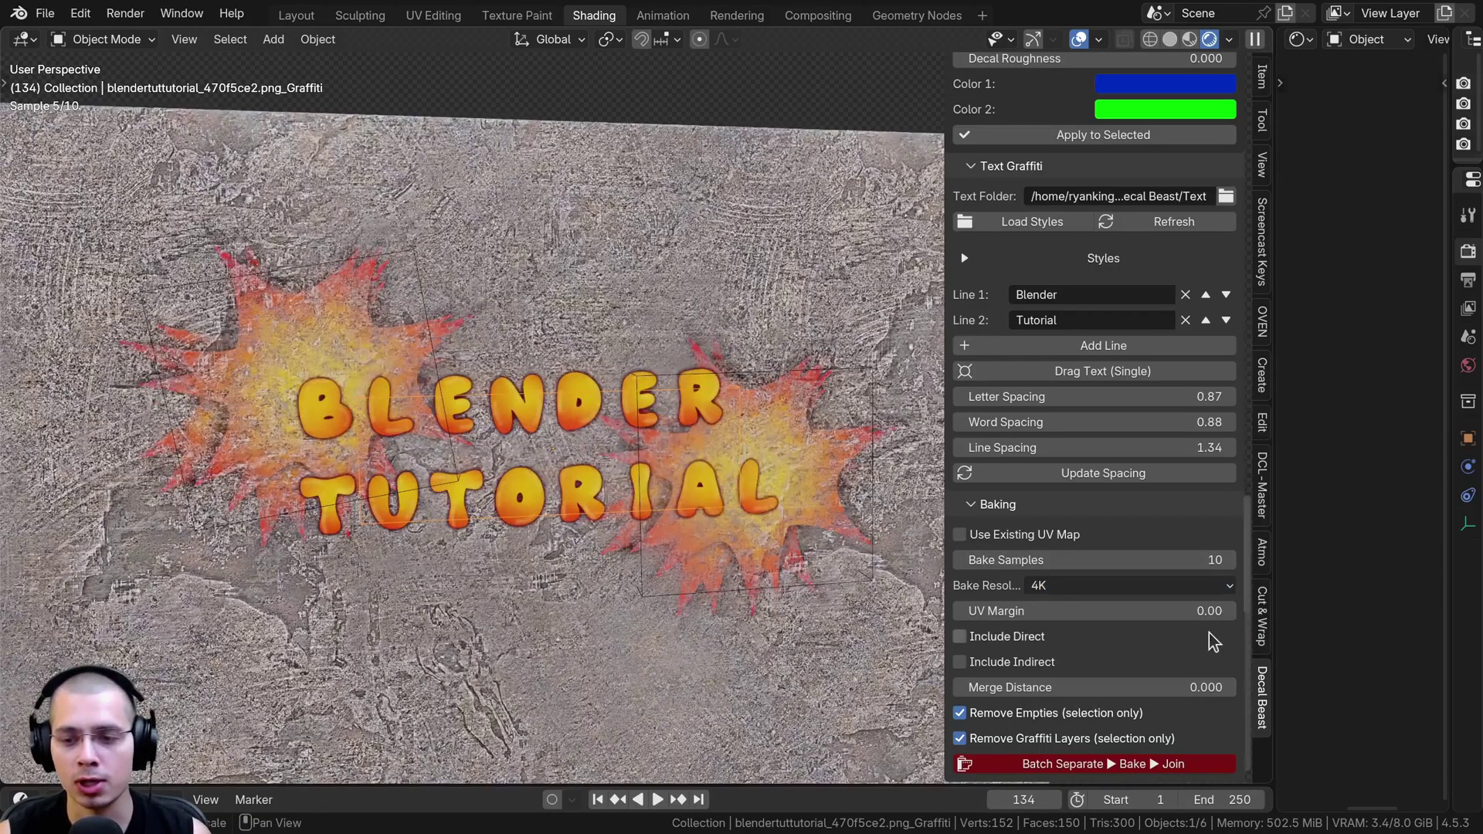
{"action": "left_click", "coordinate": [1059, 611]}
{"action": "left_click", "coordinate": [1123, 647]}
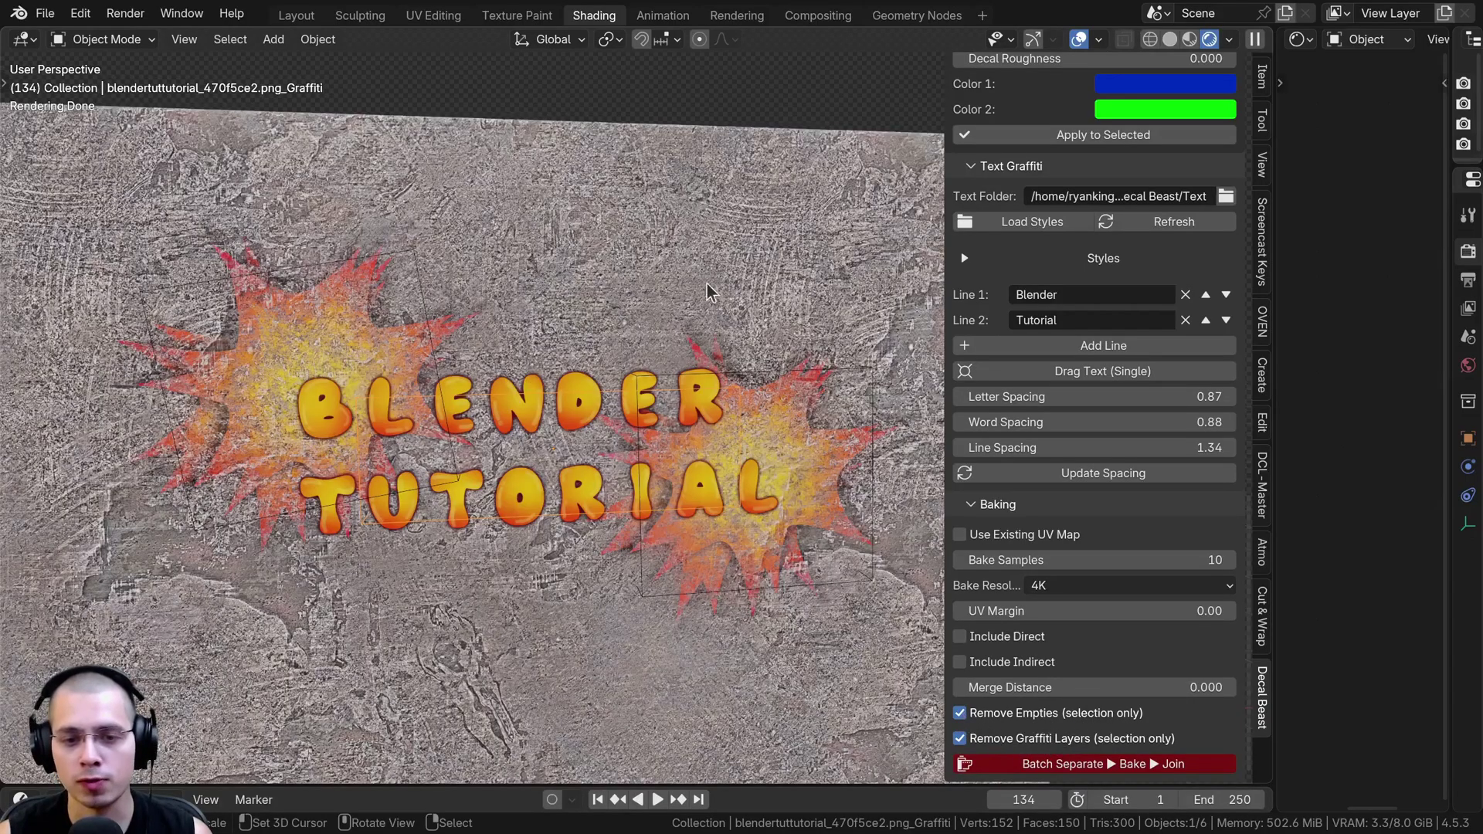
{"action": "middle_click_drag", "start_coordinate": [511, 456], "coordinate": [496, 471]}
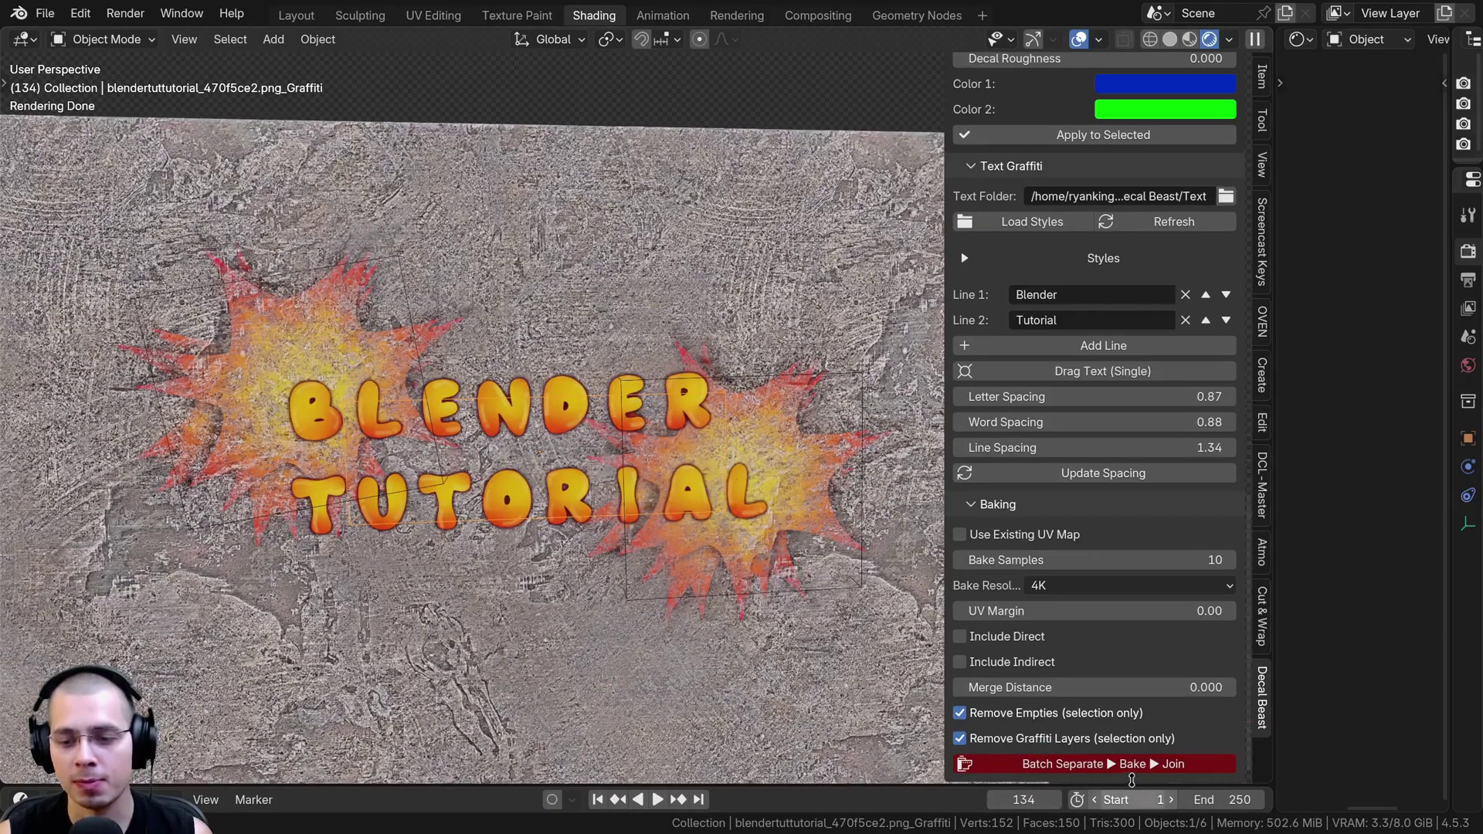
Select the plaster wall and bake its decals into the texture with Batch Separate, Bake, Join
{"action": "scroll", "coordinate": [724, 319], "scroll_direction": "down", "scroll_amount": 2}
{"action": "left_click", "coordinate": [627, 514]}
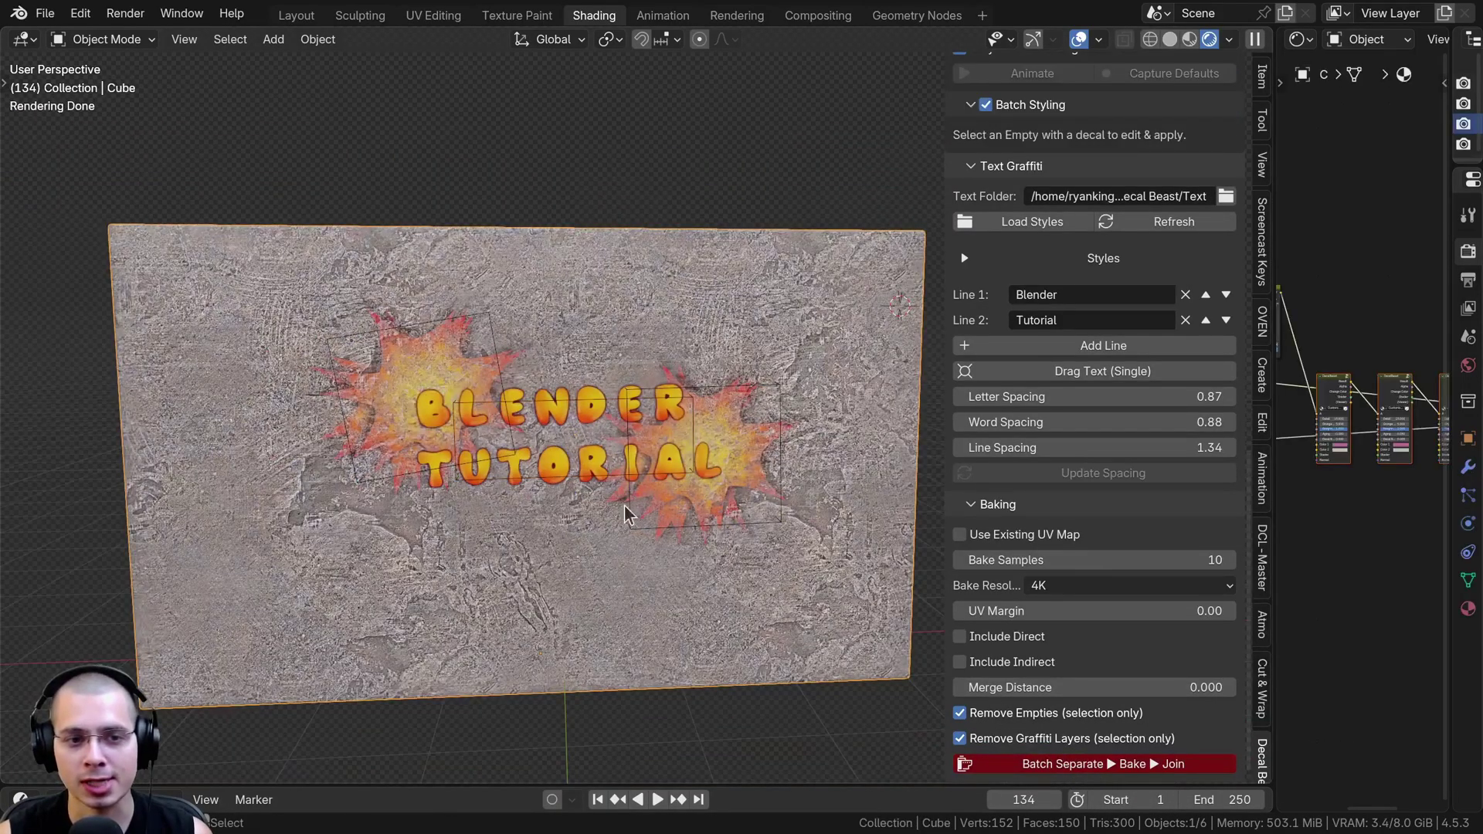
{"action": "scroll", "coordinate": [633, 160], "scroll_direction": "up", "scroll_amount": 3}
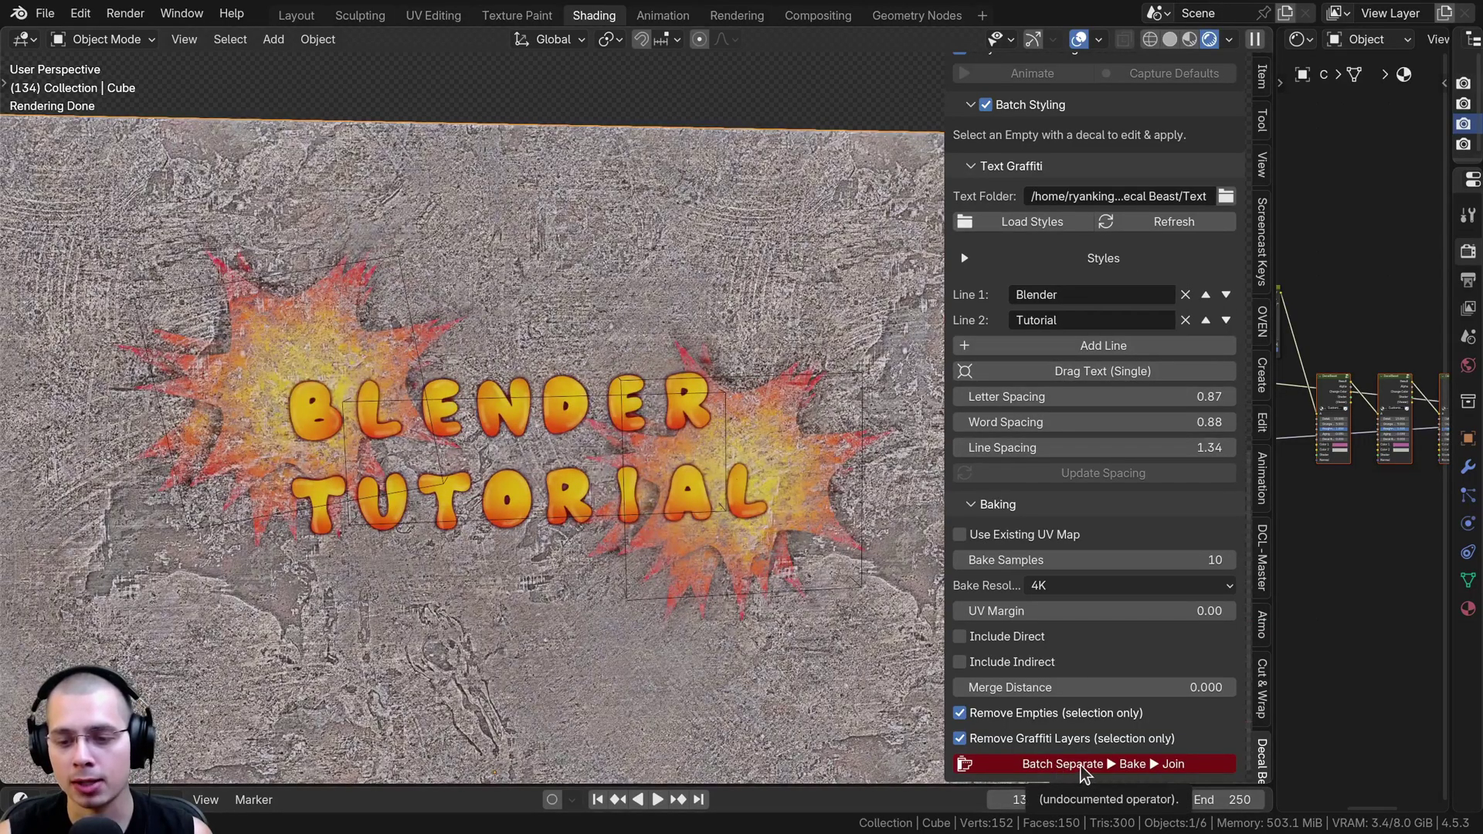
{"action": "left_click", "coordinate": [1133, 767]}
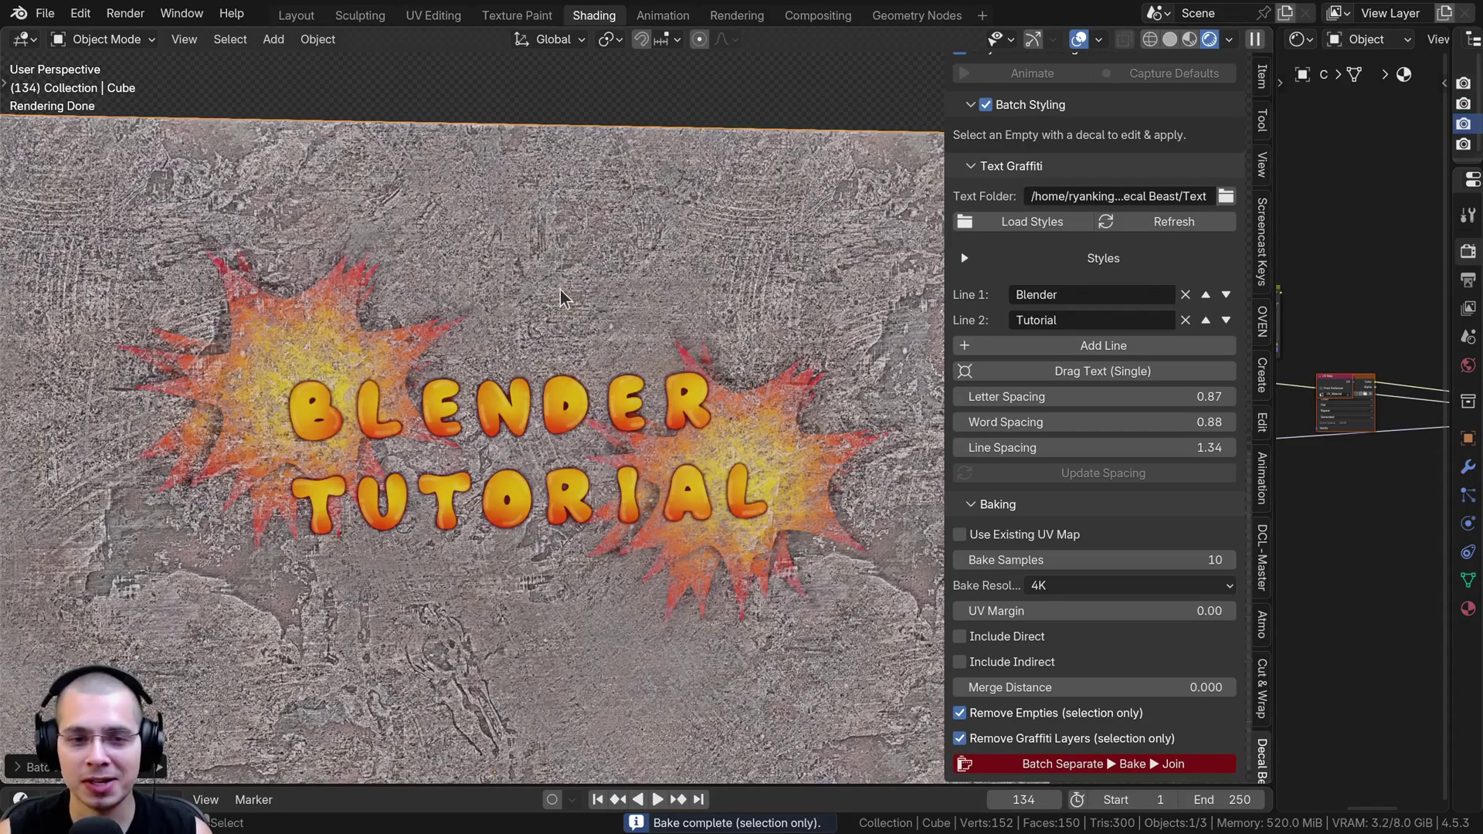
{"action": "scroll", "coordinate": [561, 297], "scroll_direction": "up", "scroll_amount": 6}
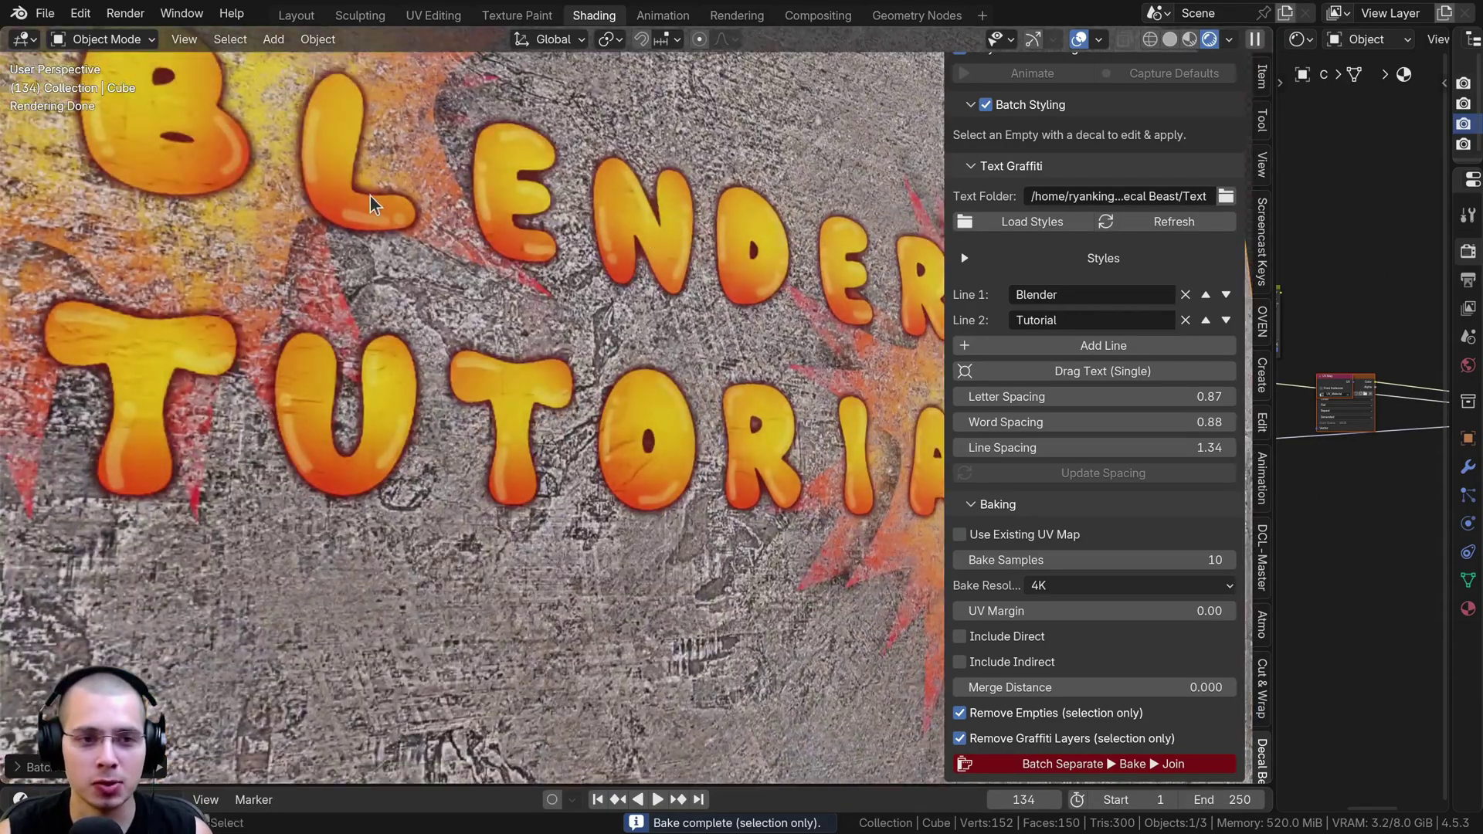
{"action": "scroll", "coordinate": [371, 197], "scroll_direction": "down", "scroll_amount": 6}
{"action": "middle_click_drag", "start_coordinate": [467, 259], "coordinate": [464, 332]}
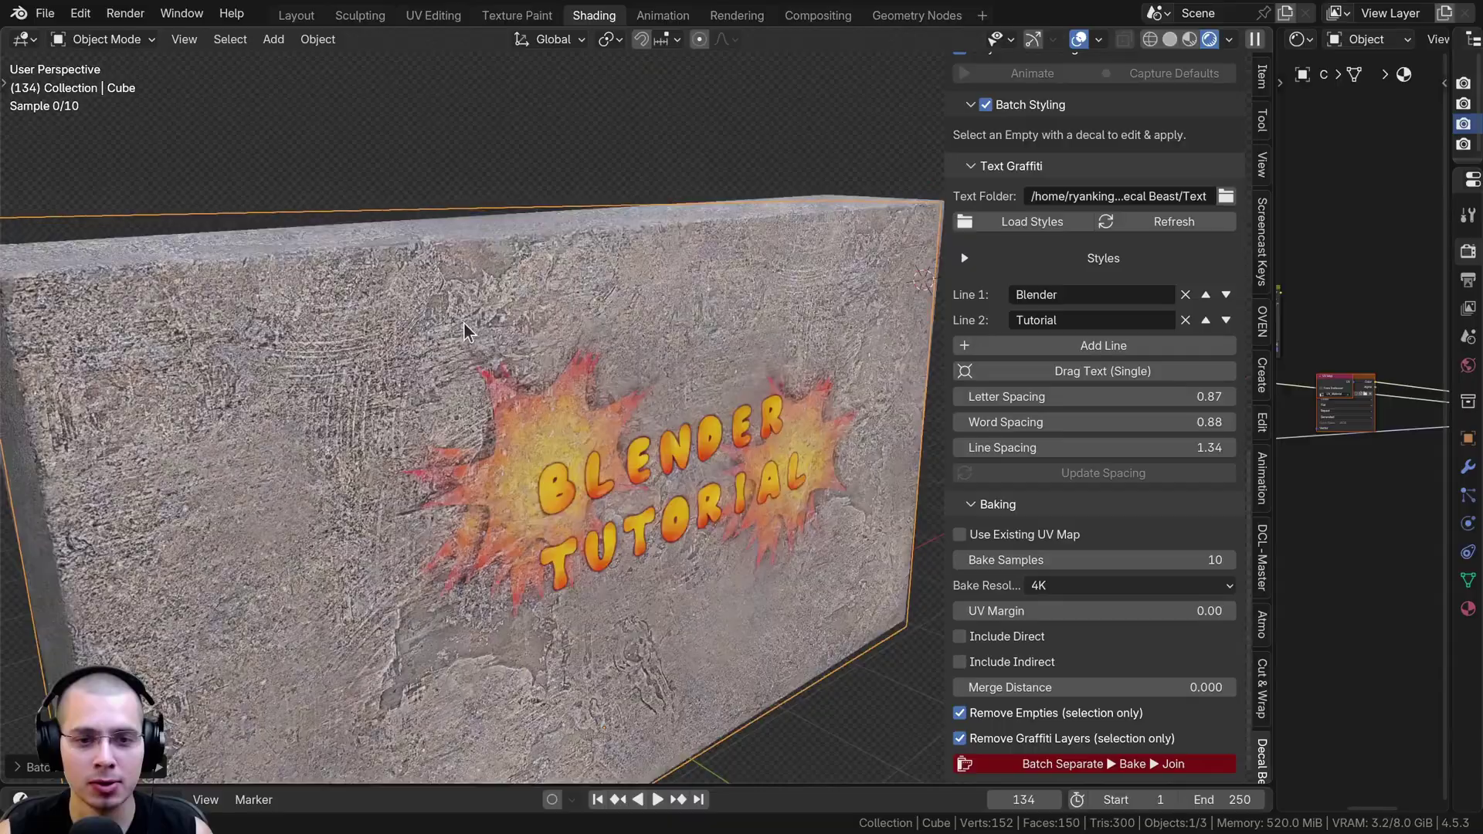
Enlarge the Shader Editor and move the DB_Baked image node clear of its UV Map node
{"action": "left_click_drag", "start_coordinate": [1273, 225], "coordinate": [759, 256]}
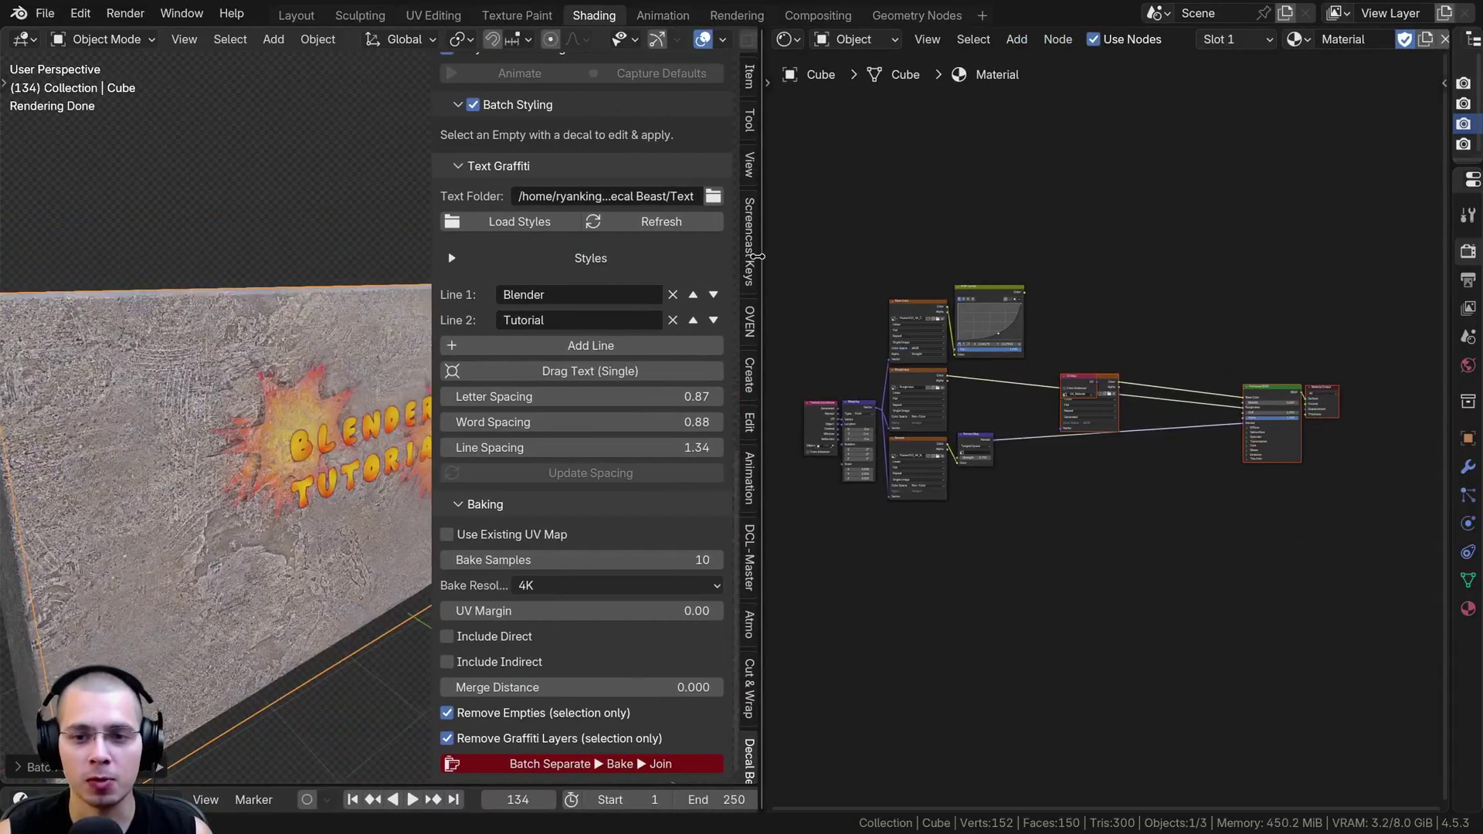
{"action": "scroll", "coordinate": [937, 421], "scroll_direction": "up", "scroll_amount": 4}
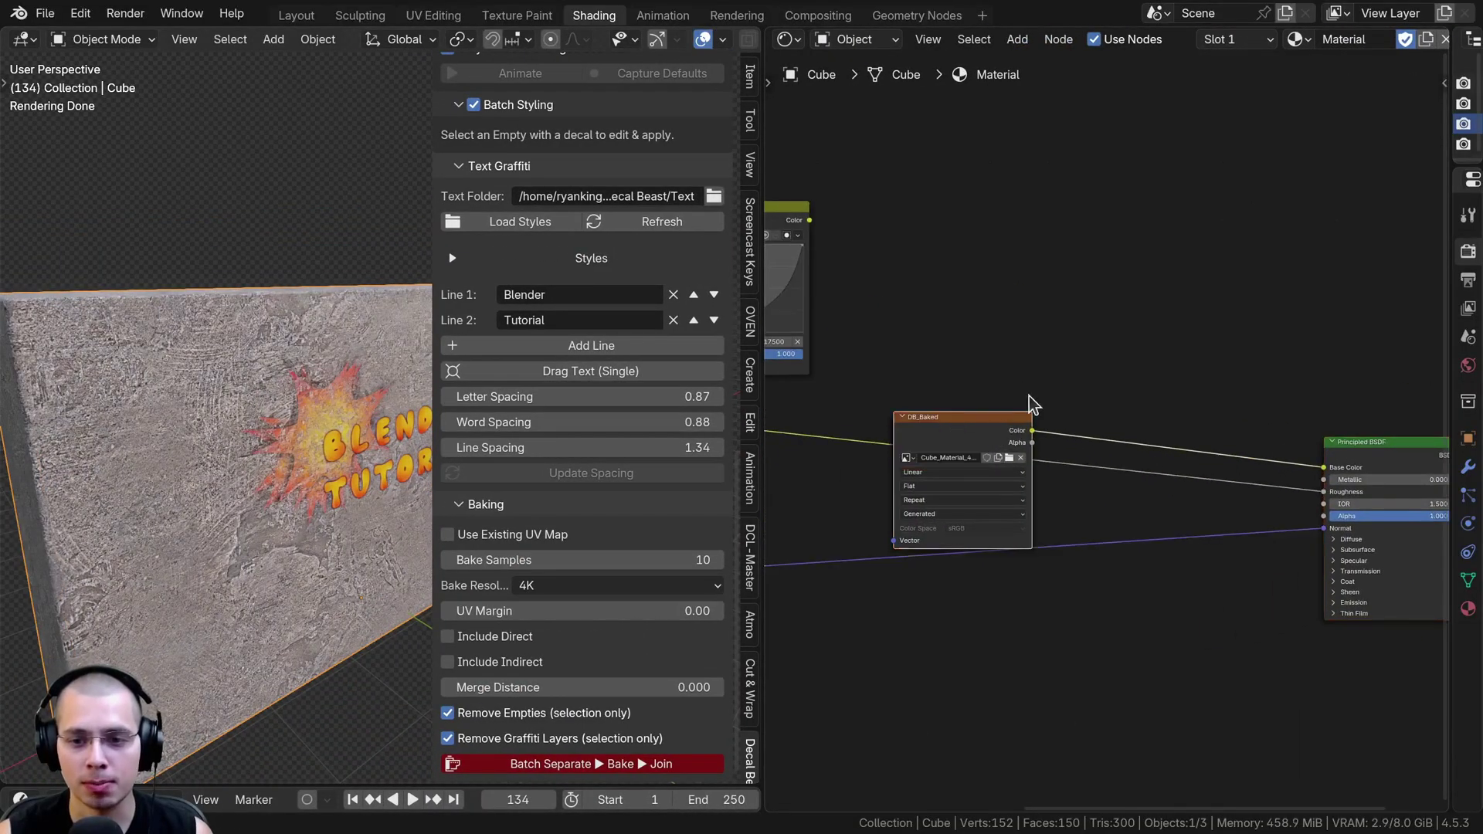
{"action": "left_click_drag", "start_coordinate": [909, 439], "coordinate": [1003, 261]}
{"action": "scroll", "coordinate": [981, 253], "scroll_direction": "up", "scroll_amount": 5}
{"action": "scroll", "coordinate": [218, 380], "scroll_direction": "up", "scroll_amount": 5}
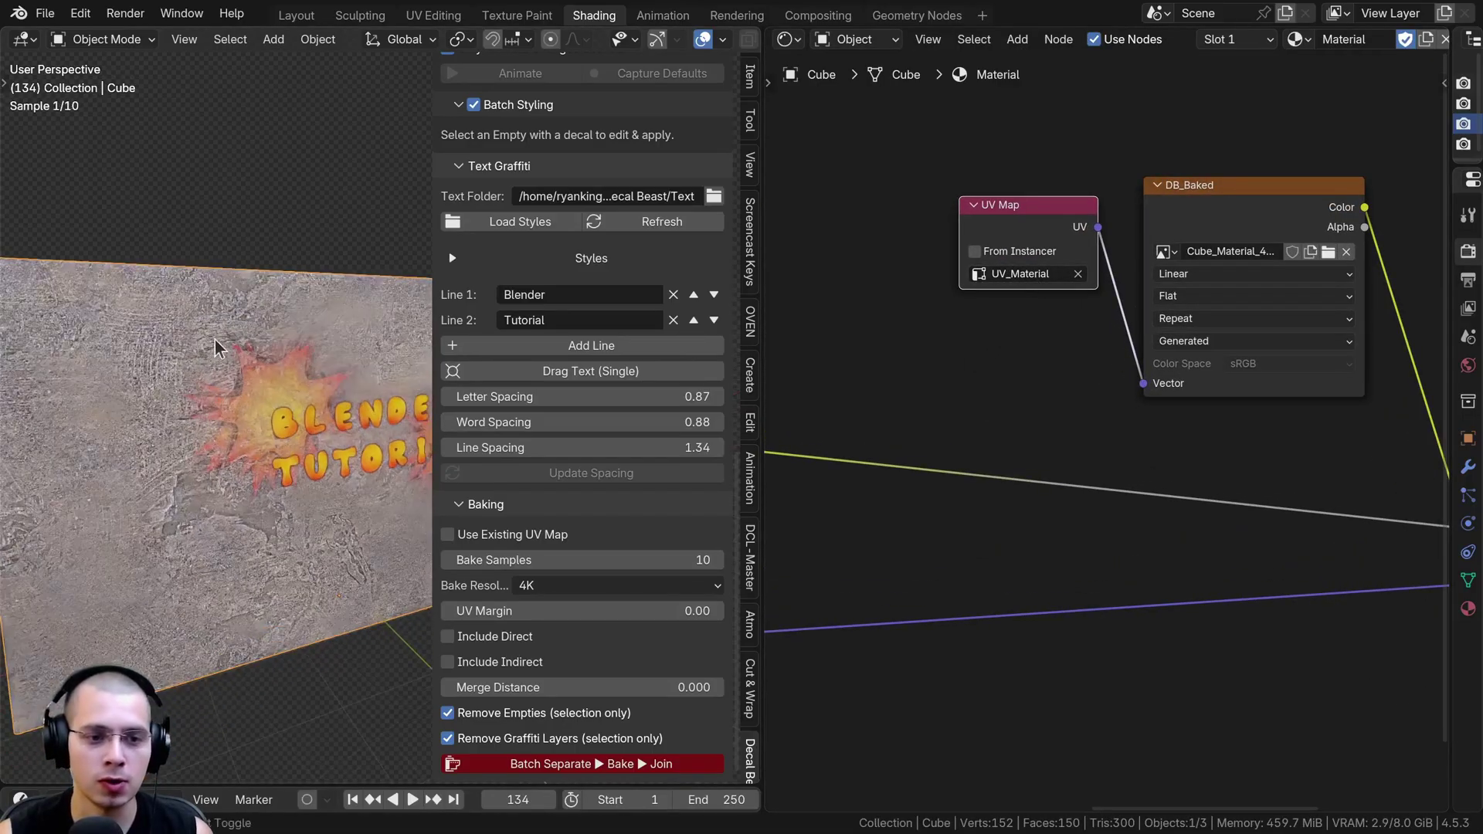
{"action": "middle_click_drag", "start_coordinate": [1090, 190], "coordinate": [1031, 202]}
{"action": "scroll", "coordinate": [989, 231], "scroll_direction": "up", "scroll_amount": 1}
{"action": "middle_click_drag", "start_coordinate": [1089, 307], "coordinate": [1003, 308]}
{"action": "left_click_drag", "start_coordinate": [1097, 219], "coordinate": [1090, 214]}
Examine the wall material's node links, selecting the original Base Color and RGB Curves nodes
{"action": "scroll", "coordinate": [1159, 277], "scroll_direction": "down", "scroll_amount": 2}
{"action": "middle_click_drag", "start_coordinate": [1341, 421], "coordinate": [1402, 429]}
{"action": "scroll", "coordinate": [1145, 410], "scroll_direction": "down", "scroll_amount": 4}
{"action": "middle_click_drag", "start_coordinate": [1049, 373], "coordinate": [1127, 432]}
{"action": "middle_click_drag", "start_coordinate": [864, 384], "coordinate": [1195, 389]}
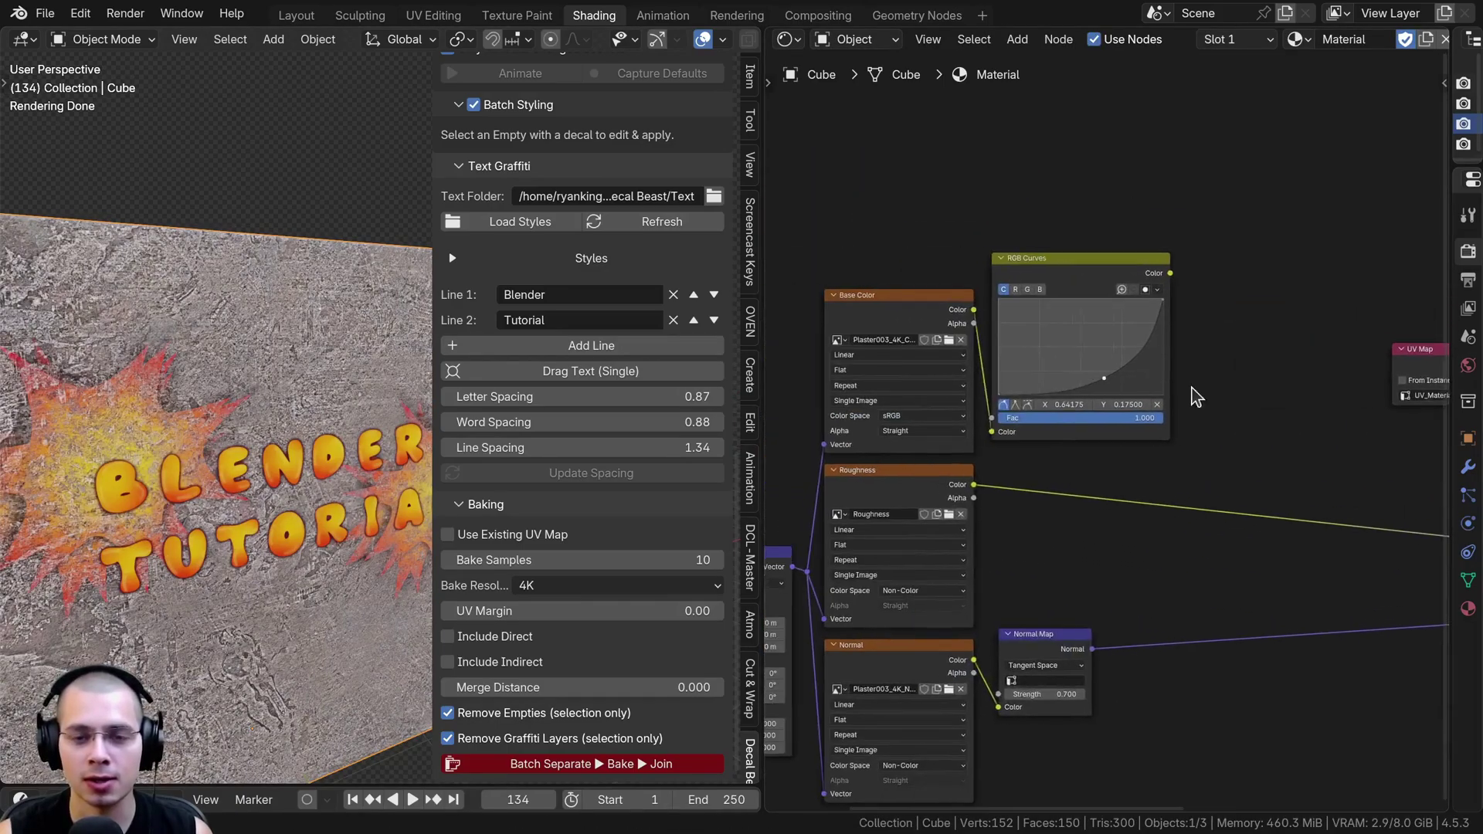
{"action": "left_click_drag", "start_coordinate": [1205, 184], "coordinate": [905, 328]}
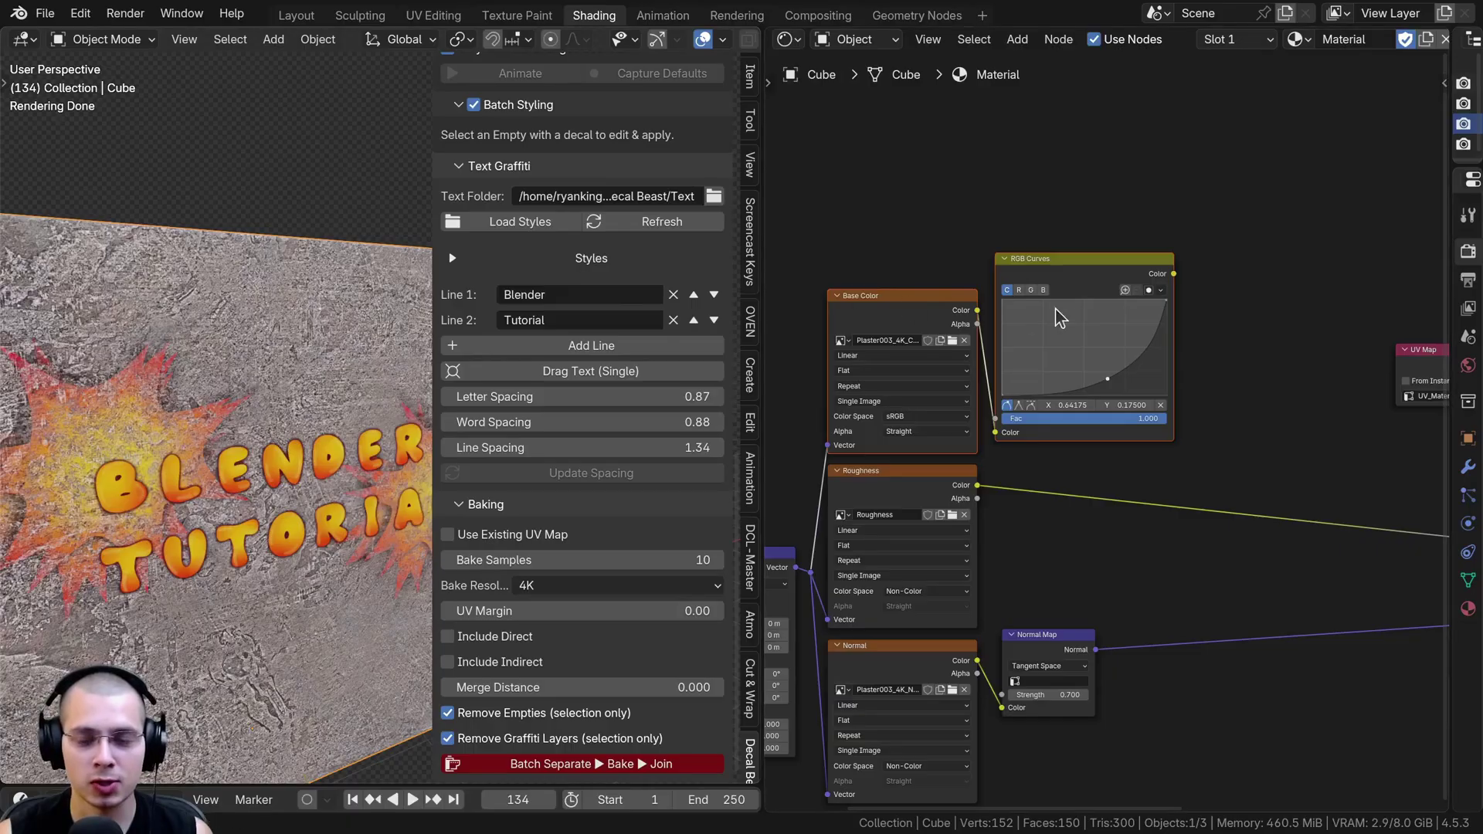
{"action": "scroll", "coordinate": [986, 324], "scroll_direction": "down", "scroll_amount": 3}
{"action": "scroll", "coordinate": [830, 444], "scroll_direction": "up", "scroll_amount": 3}
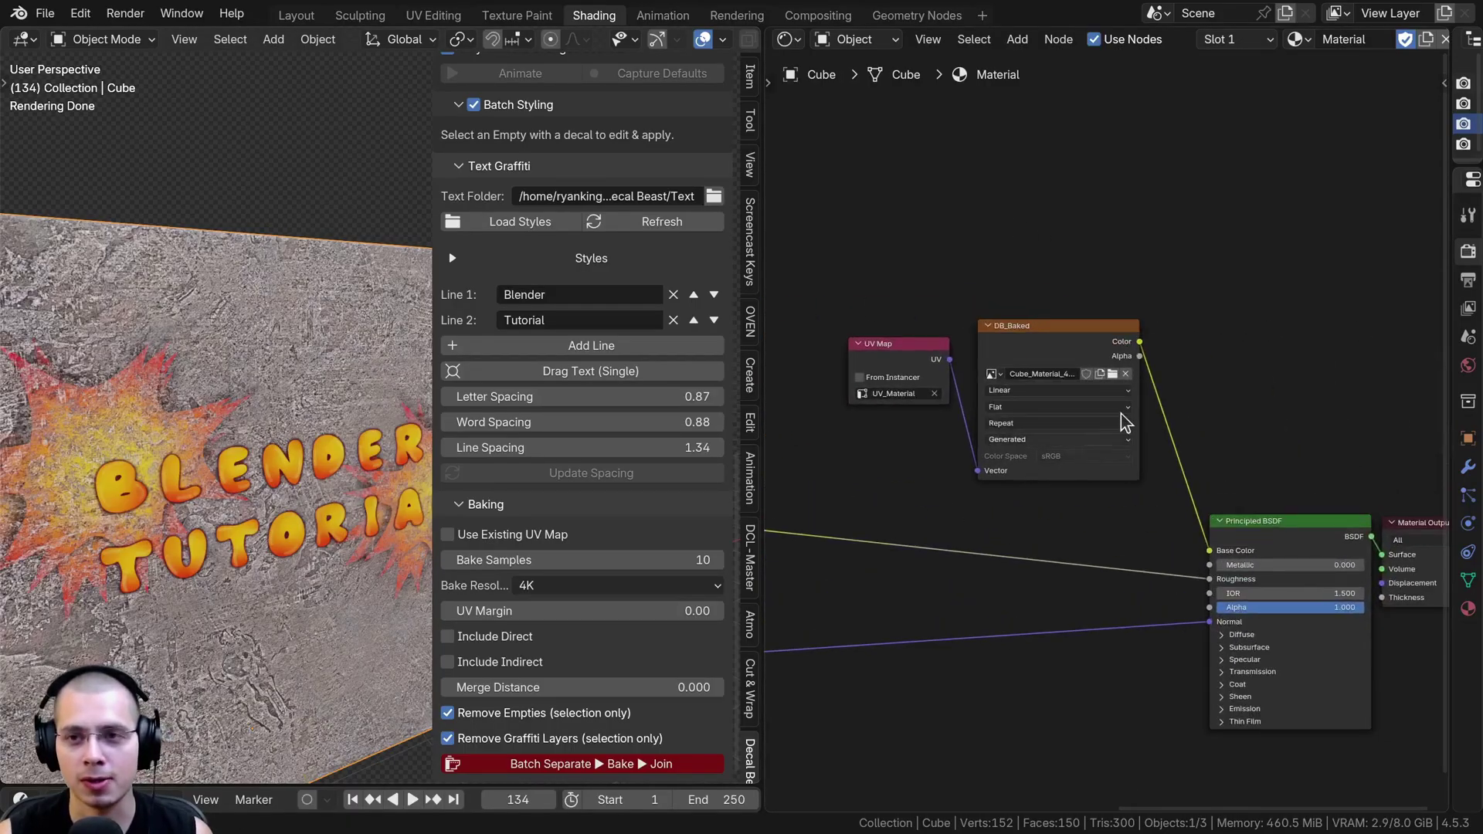
Select the DB_Baked node, split off an Image Editor above the Shader Editor, and display the baked Cube_Material image there
{"action": "left_click", "coordinate": [1070, 332]}
{"action": "scroll", "coordinate": [1072, 334], "scroll_direction": "up", "scroll_amount": 2}
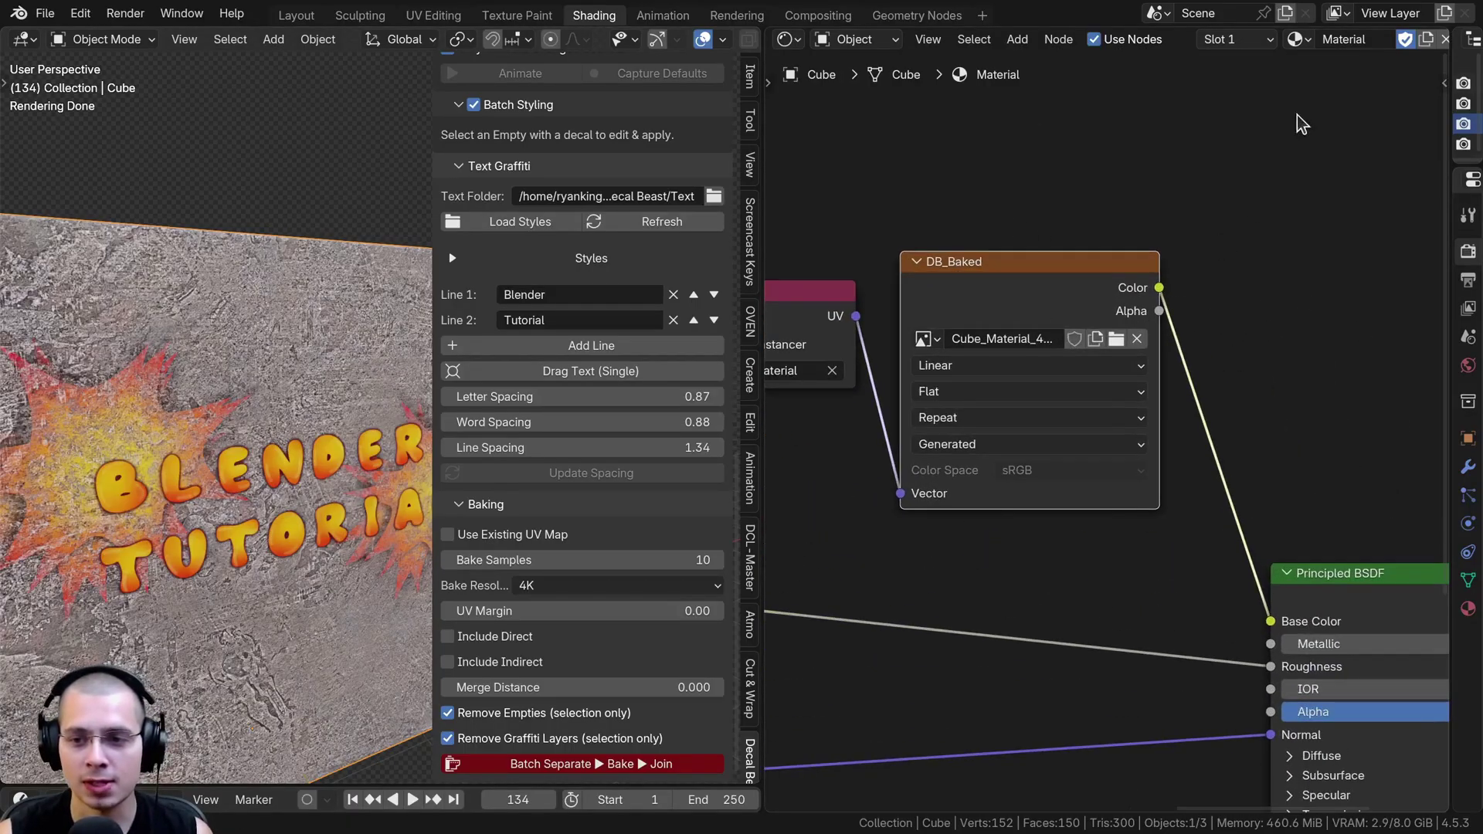
{"action": "left_click_drag", "start_coordinate": [1435, 21], "coordinate": [1236, 413]}
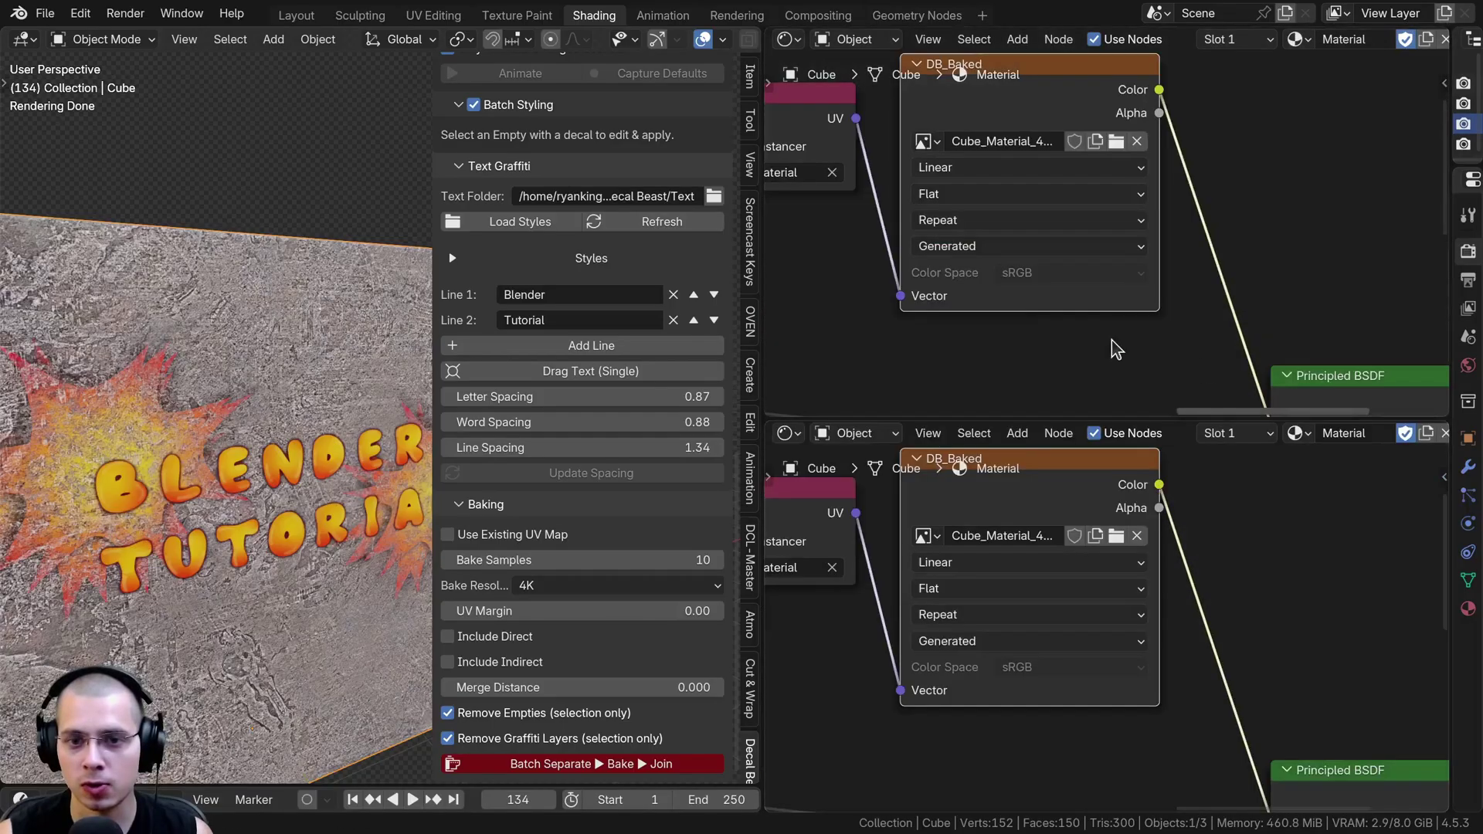
{"action": "left_click", "coordinate": [788, 40]}
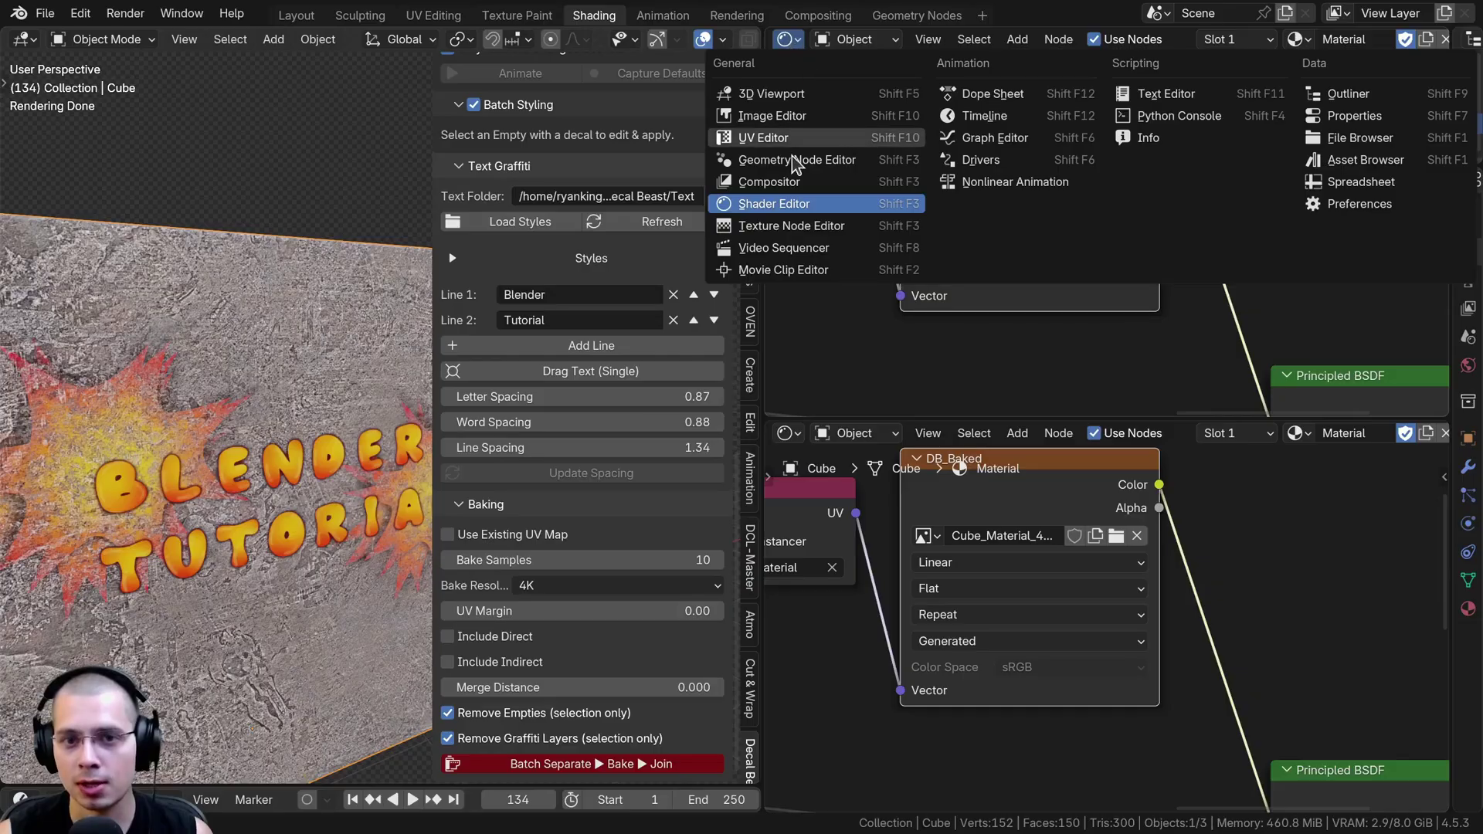
{"action": "left_click", "coordinate": [776, 117]}
{"action": "double_click", "coordinate": [1113, 39]}
{"action": "left_click", "coordinate": [1081, 315]}
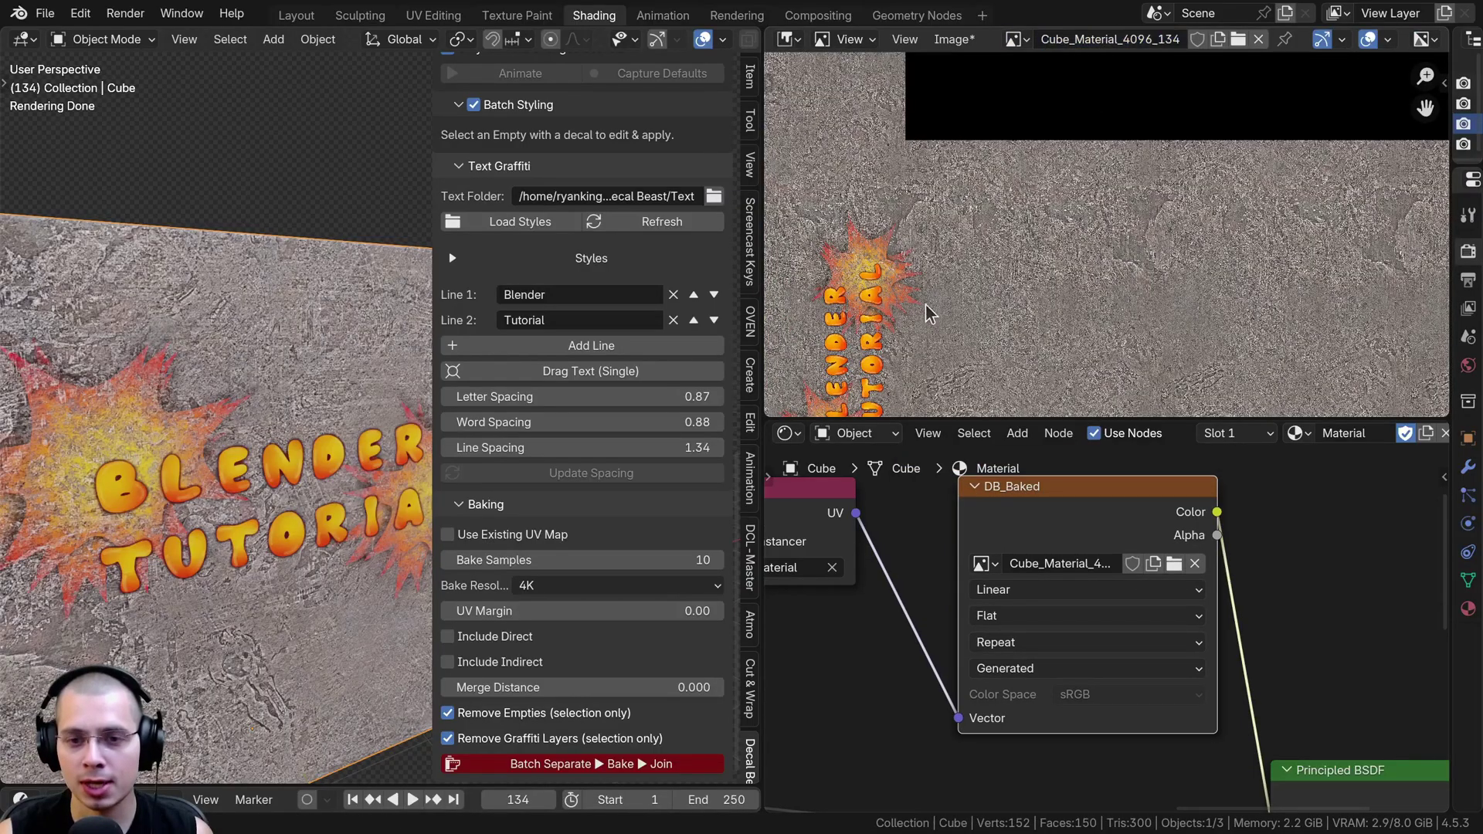
Examine the baked explosions and lettering up close in the image and open the image's commands
{"action": "scroll", "coordinate": [931, 313], "scroll_direction": "down", "scroll_amount": 3}
{"action": "middle_click_drag", "start_coordinate": [931, 313], "coordinate": [961, 231]}
{"action": "scroll", "coordinate": [1103, 185], "scroll_direction": "up", "scroll_amount": 6}
{"action": "scroll", "coordinate": [991, 211], "scroll_direction": "up", "scroll_amount": 2}
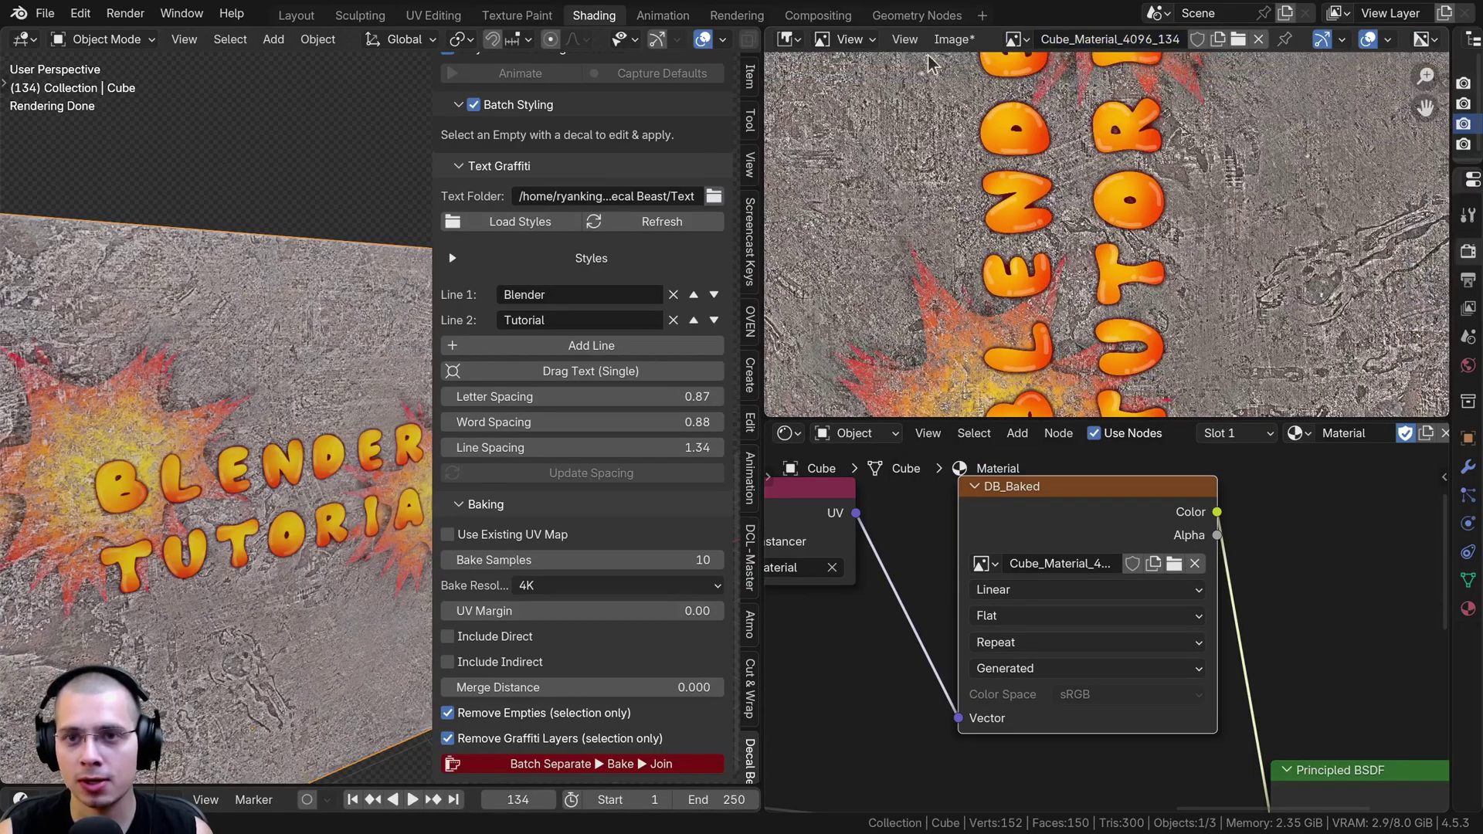
{"action": "left_click", "coordinate": [954, 39]}
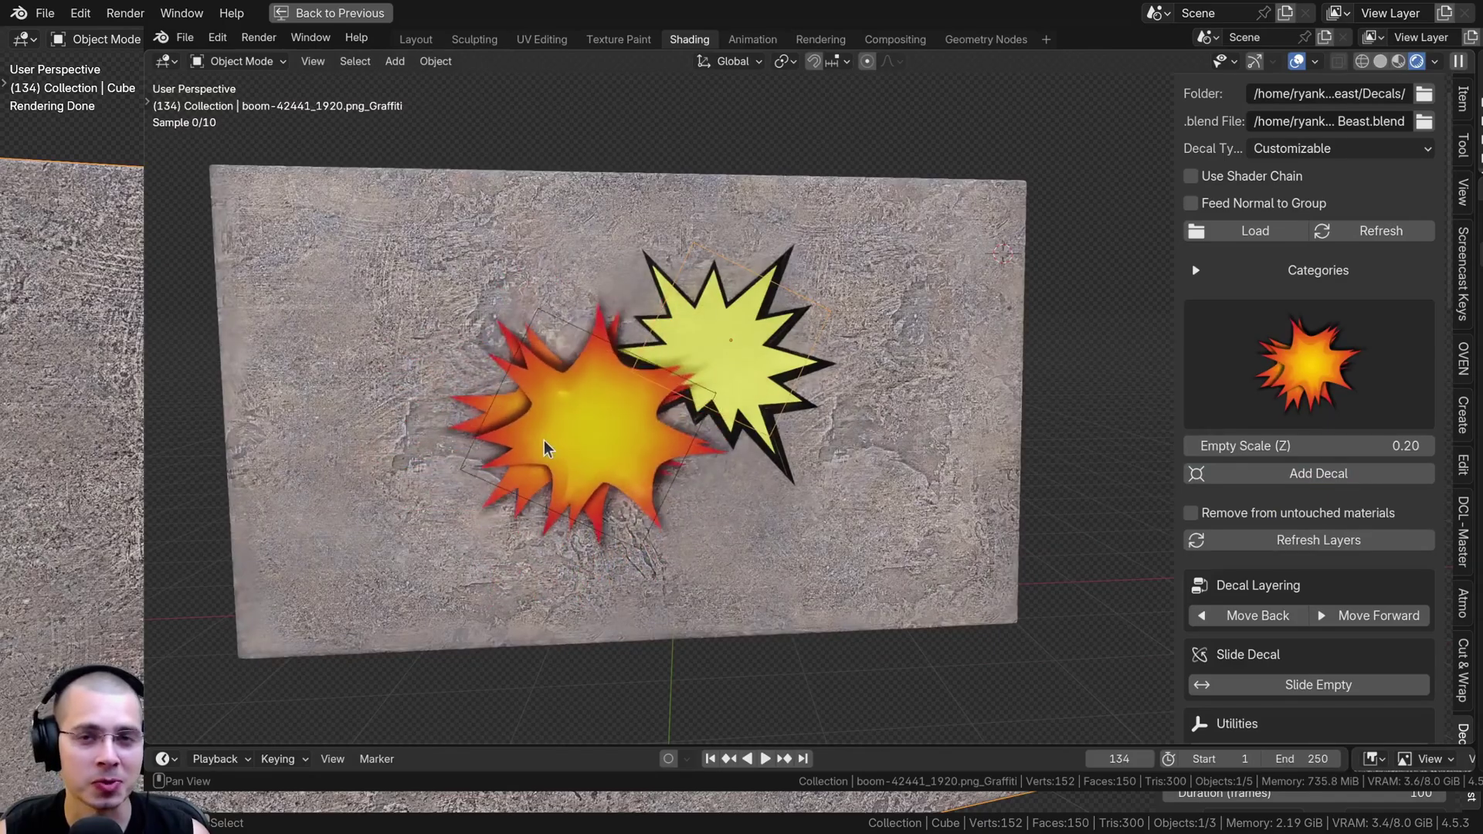
Choose the purple paint-splatter decal from the gallery and place it on the wall beside the orange explosion
{"action": "left_click", "coordinate": [1310, 363]}
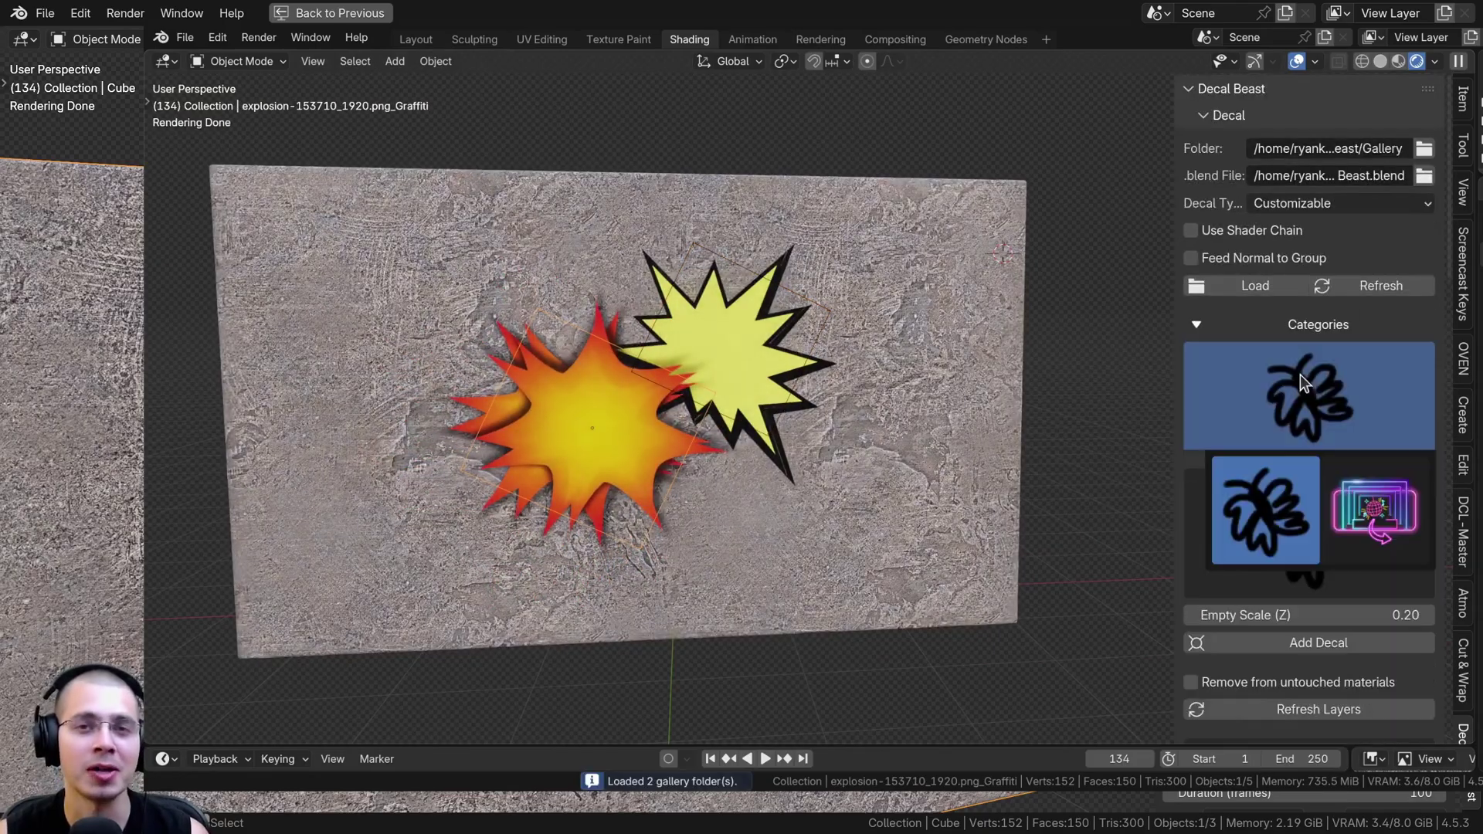
{"action": "left_click", "coordinate": [821, 715]}
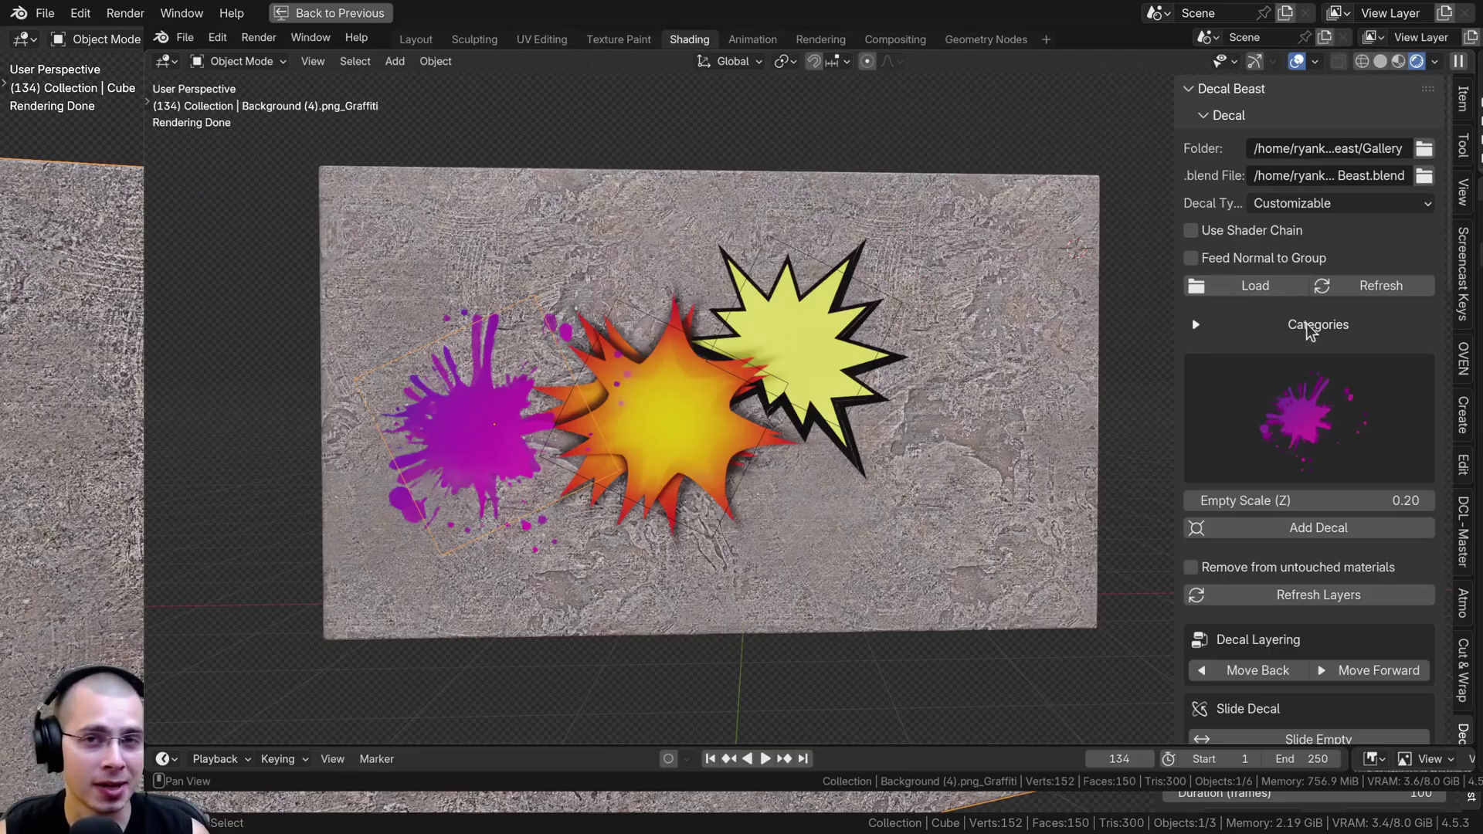
Add the black scribble decal from the gallery beside the yellow starburst and scale it down
{"action": "left_click", "coordinate": [1284, 444]}
{"action": "left_click", "coordinate": [1147, 446]}
{"action": "left_click", "coordinate": [1282, 528]}
{"action": "scroll", "coordinate": [911, 386], "scroll_direction": "down", "scroll_amount": 3}
{"action": "scroll", "coordinate": [981, 332], "scroll_direction": "up", "scroll_amount": 3}
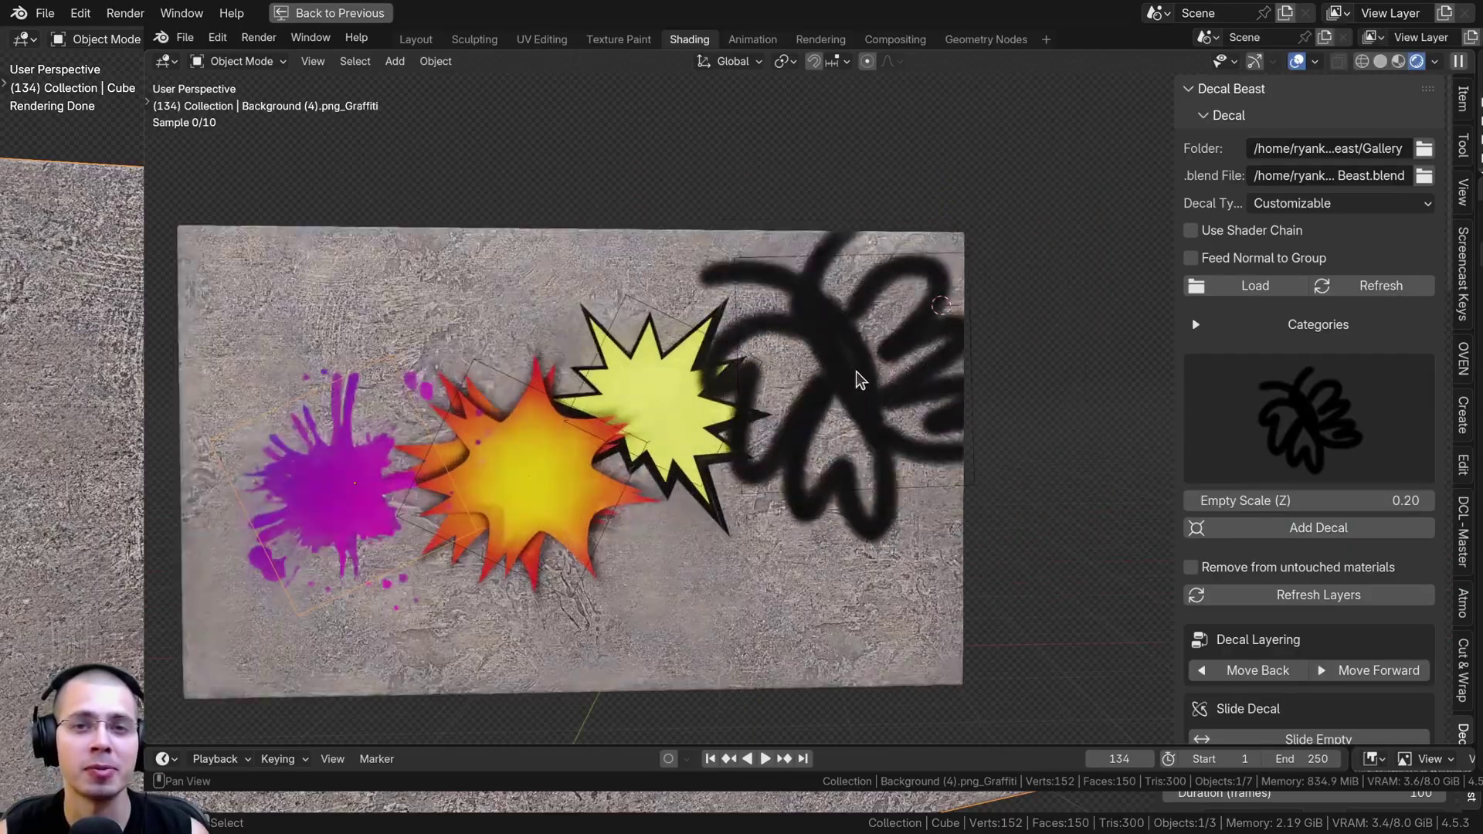
{"action": "left_click", "coordinate": [855, 377]}
{"action": "left_click", "coordinate": [825, 286]}
Add the black exclamation mark decal over the orange explosion and scale it down
{"action": "left_click", "coordinate": [1297, 432]}
{"action": "left_click", "coordinate": [827, 288]}
{"action": "left_click", "coordinate": [1296, 531]}
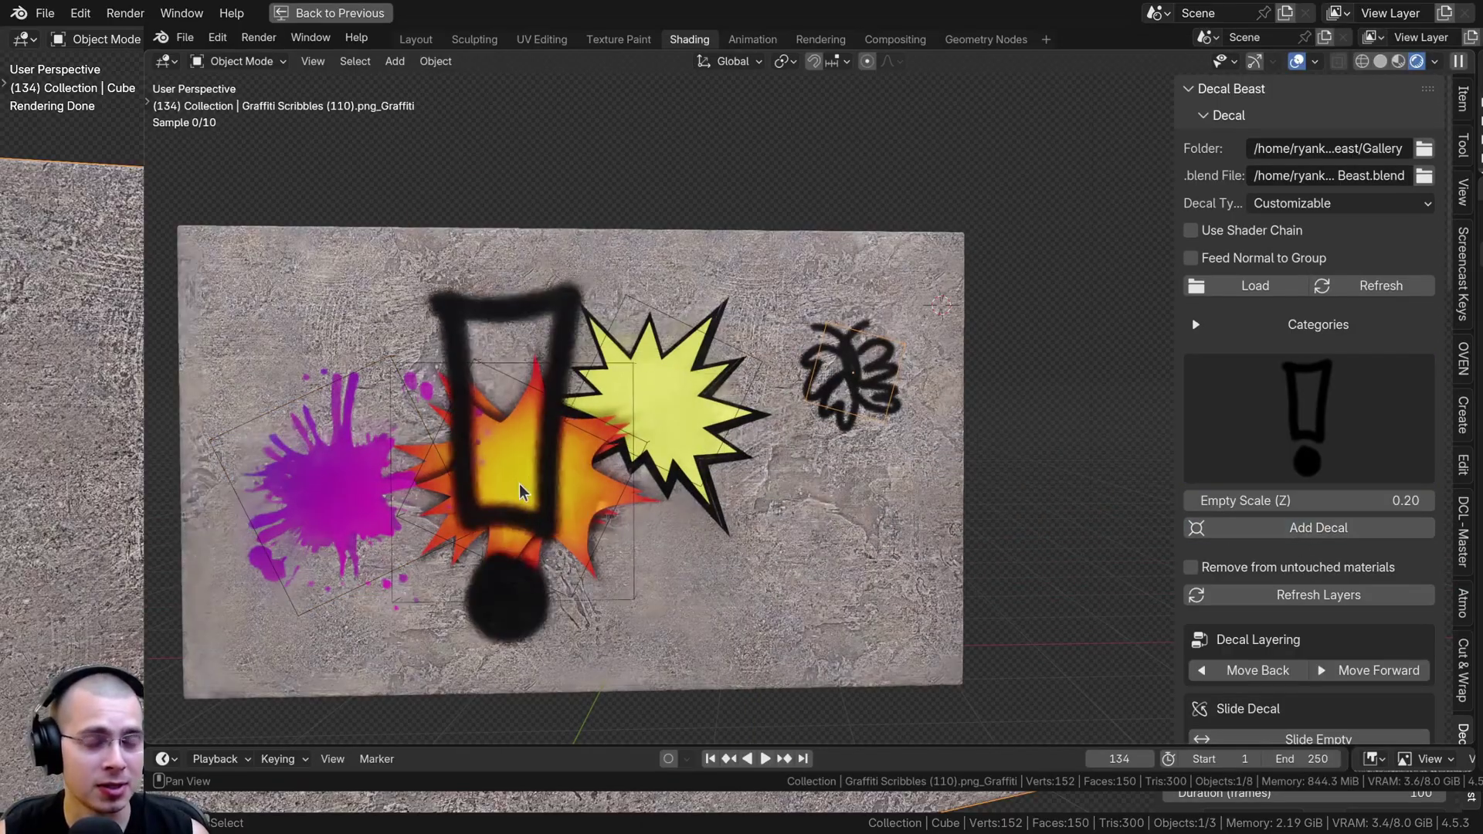
{"action": "scroll", "coordinate": [518, 484], "scroll_direction": "down", "scroll_amount": 6}
Place the two-line "Blender" and "Tutorial" text across the decals with Drag Text (Single)
{"action": "scroll", "coordinate": [1295, 429], "scroll_direction": "down", "scroll_amount": 10}
{"action": "left_click", "coordinate": [1319, 367]}
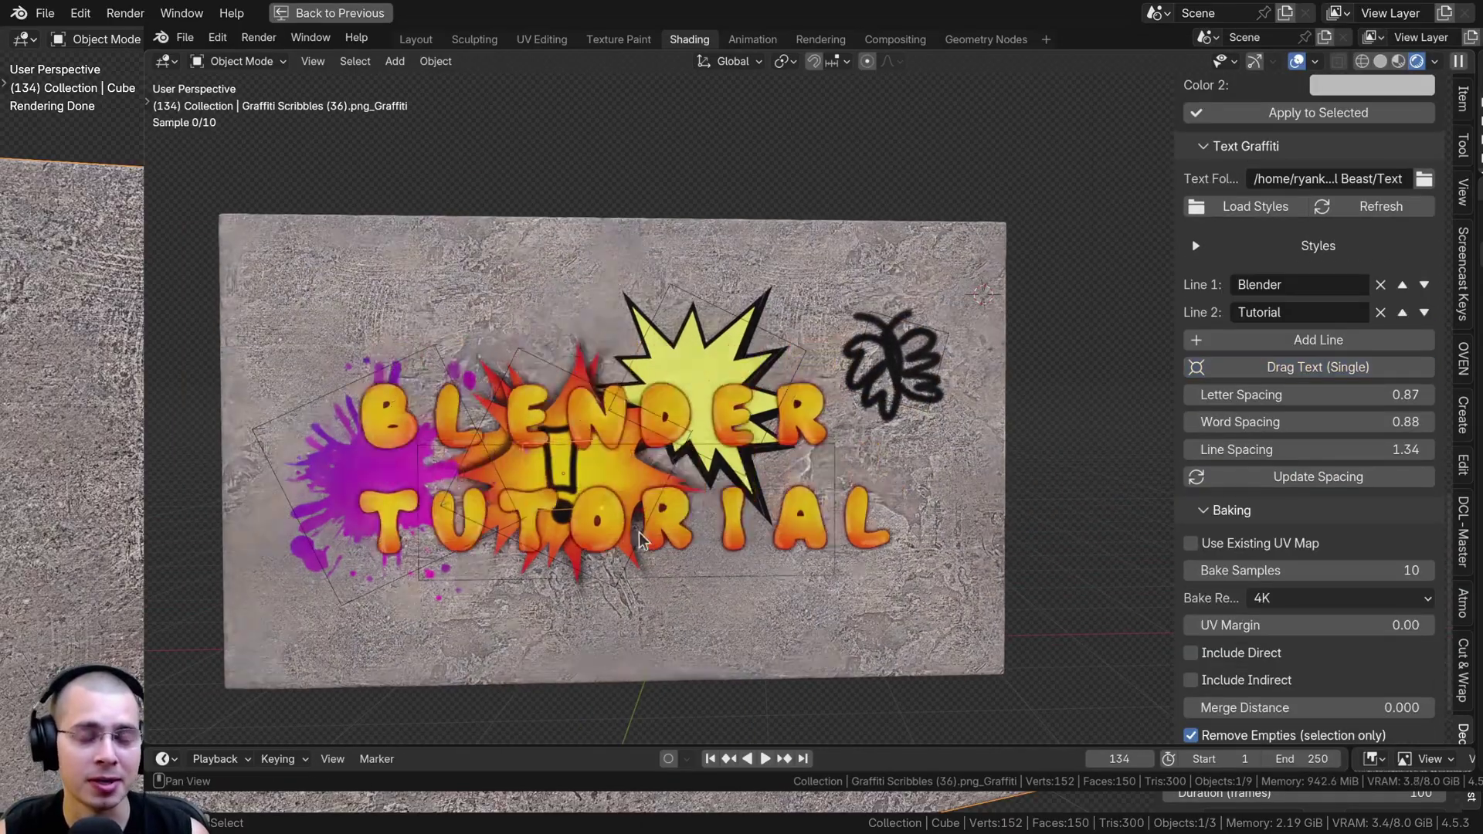
{"action": "left_click", "coordinate": [610, 671]}
{"action": "scroll", "coordinate": [742, 571], "scroll_direction": "up", "scroll_amount": 2}
{"action": "middle_click_drag", "start_coordinate": [799, 533], "coordinate": [791, 491]}
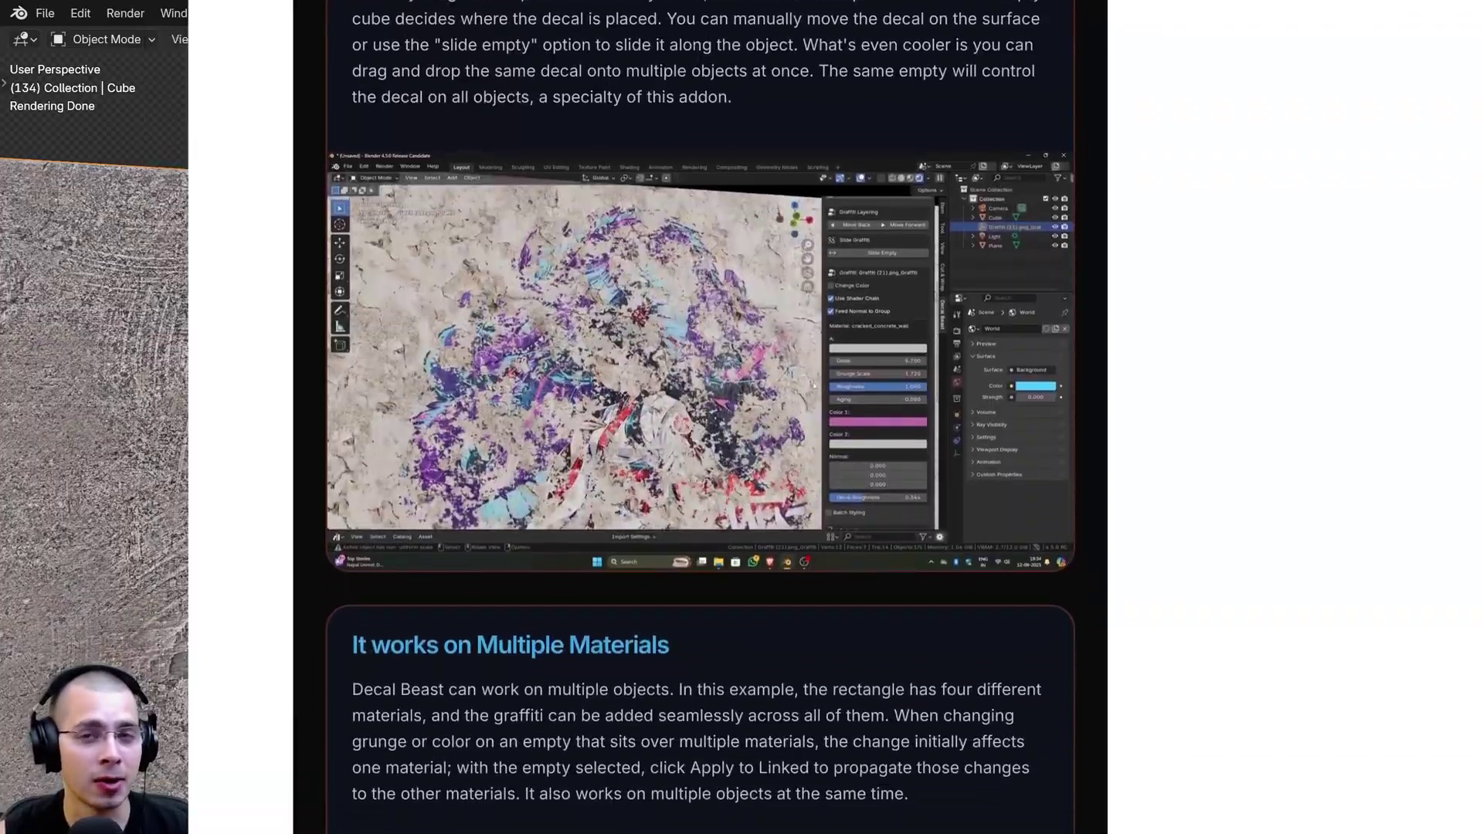